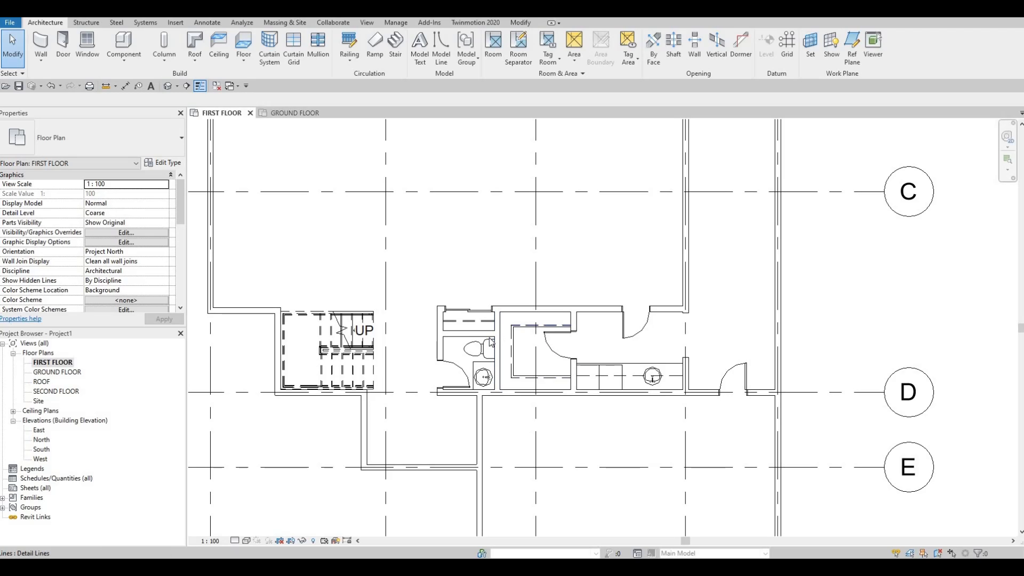
pyautogui.moveTo(472, 322); pyautogui.dragTo(495, 346, button='middle')
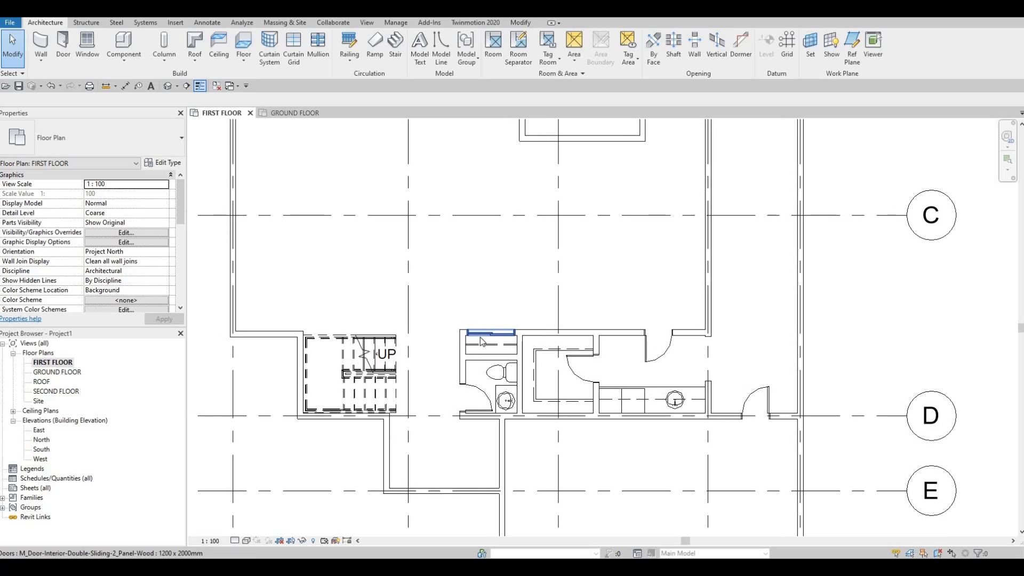
pyautogui.moveTo(506, 384); pyautogui.dragTo(549, 358, button='middle')
pyautogui.scroll(-1, 548, 358)
pyautogui.moveTo(455, 311); pyautogui.dragTo(446, 350, button='middle')
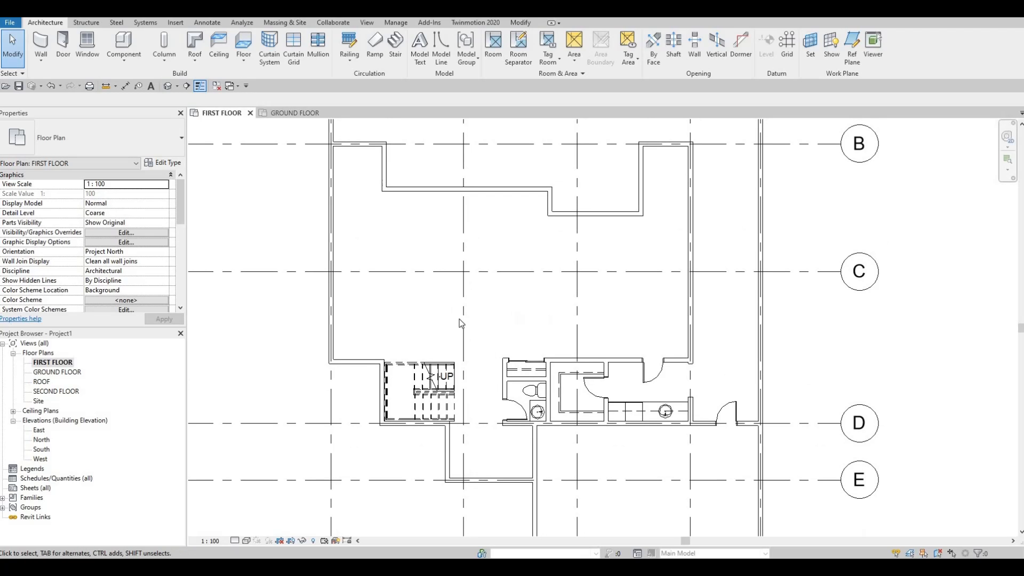
pyautogui.moveTo(396, 326); pyautogui.dragTo(404, 348, button='middle')
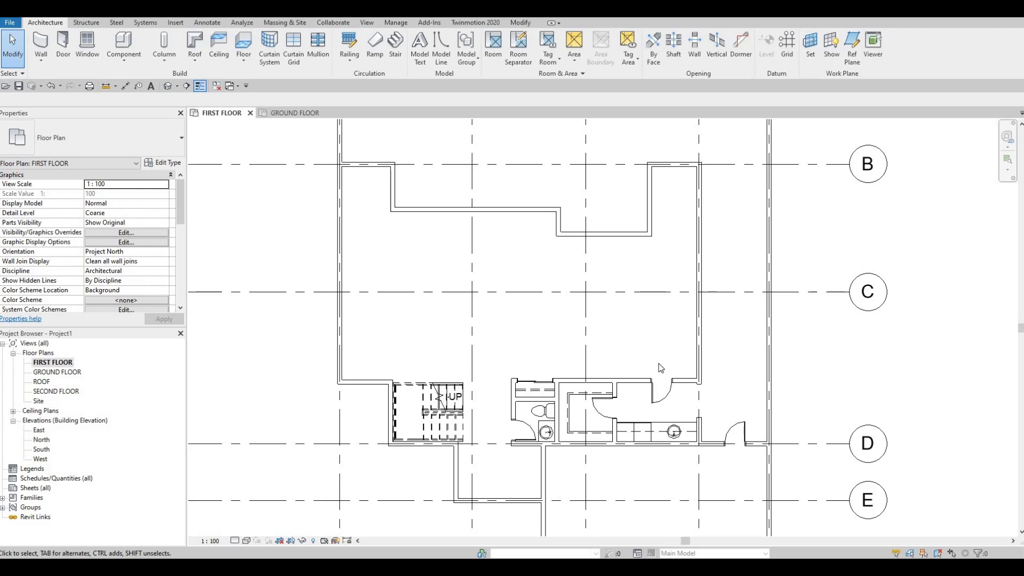
pyautogui.moveTo(568, 368); pyautogui.dragTo(581, 388, button='middle')
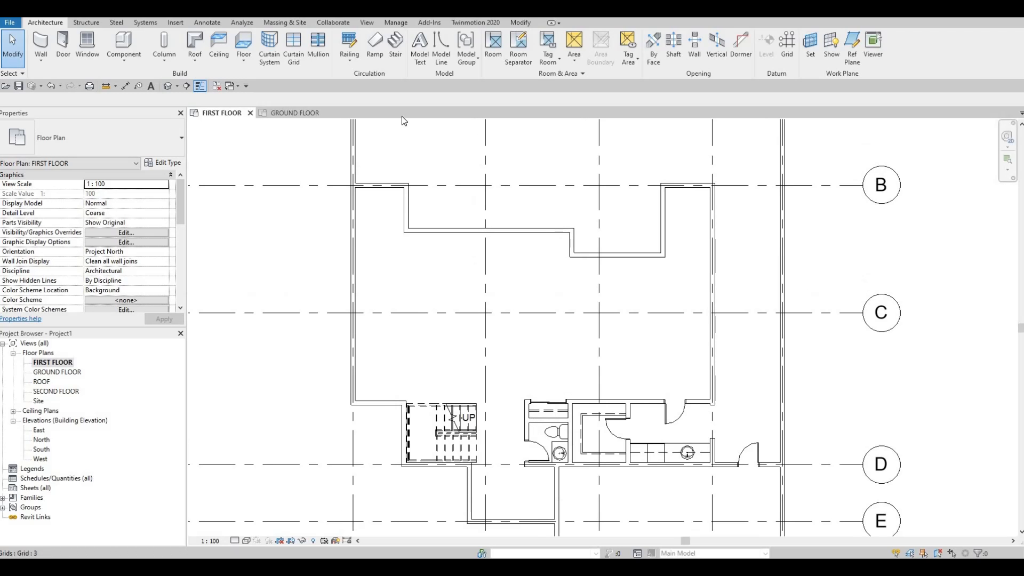
# Step: Load the M_Table-Dining Oval family from the Furniture > Tables folder of the metric library
pyautogui.click(174, 23)
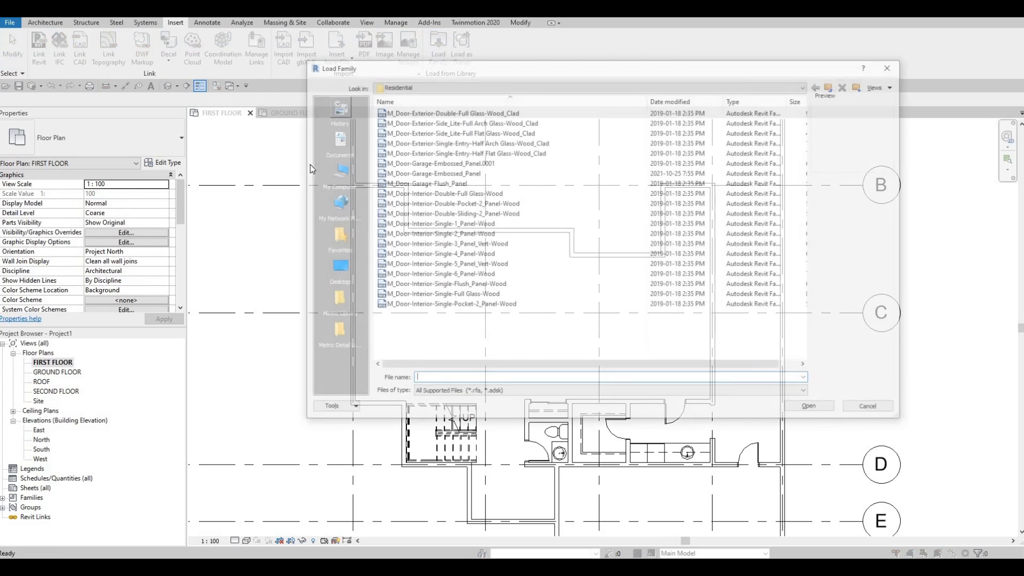
pyautogui.click(834, 86)
pyautogui.click(833, 86)
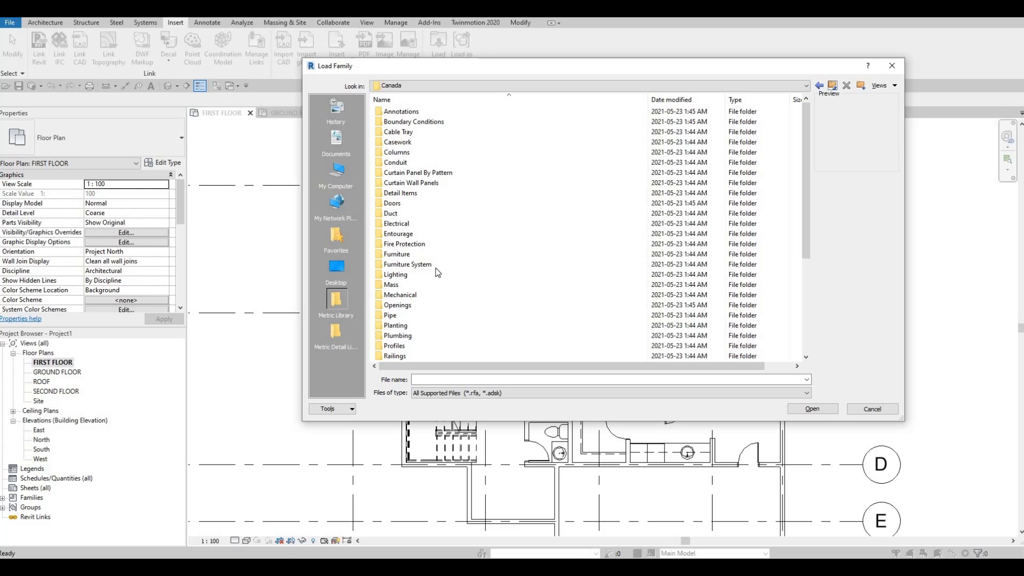
pyautogui.doubleClick(415, 255)
pyautogui.click(394, 142)
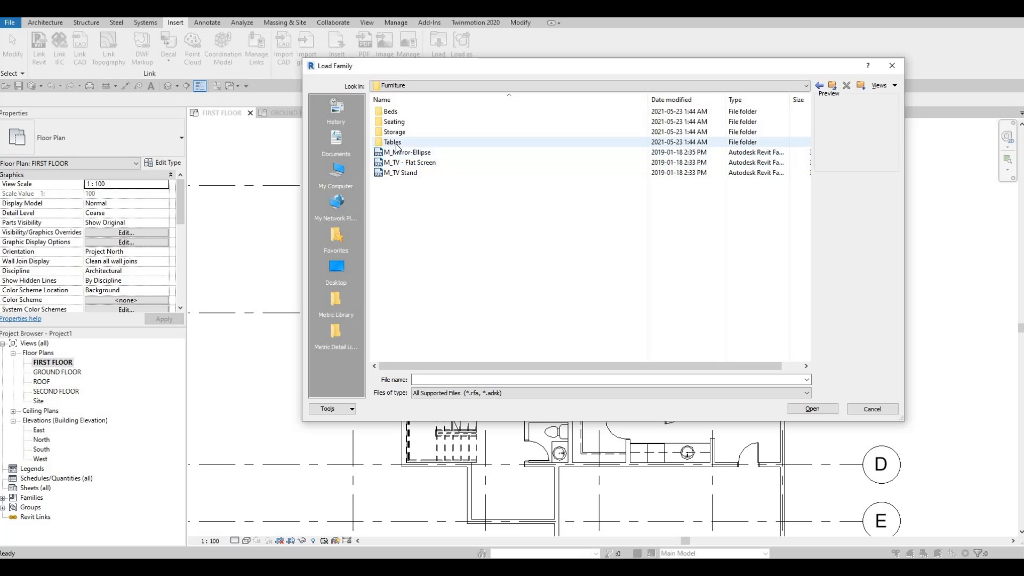
pyautogui.press('Return')
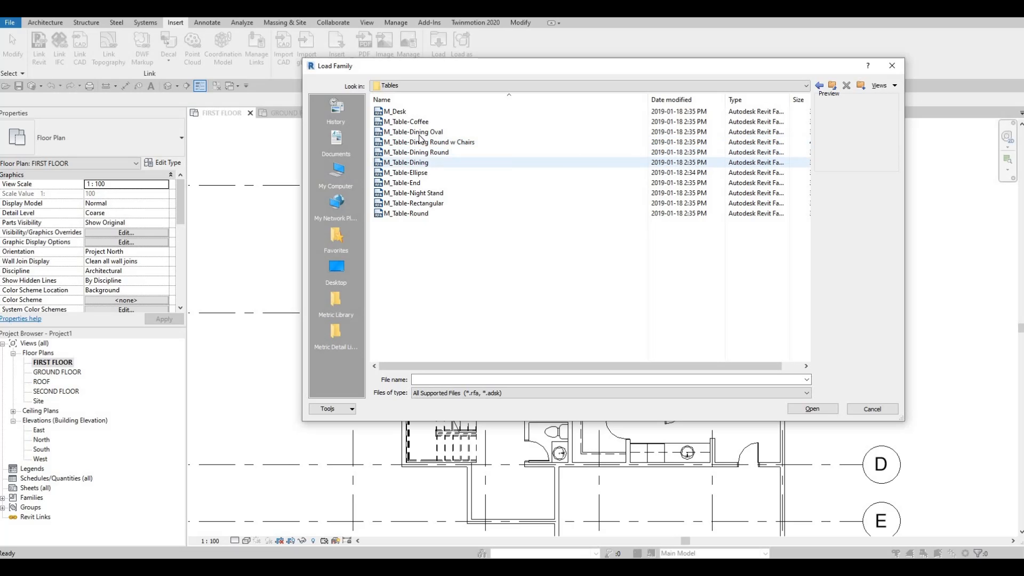
pyautogui.click(419, 132)
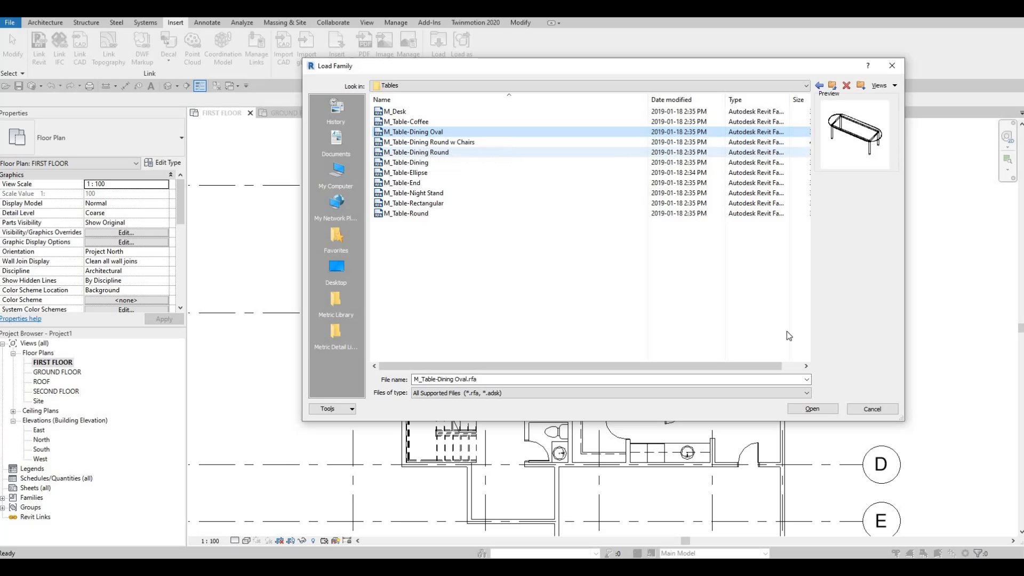
pyautogui.click(811, 409)
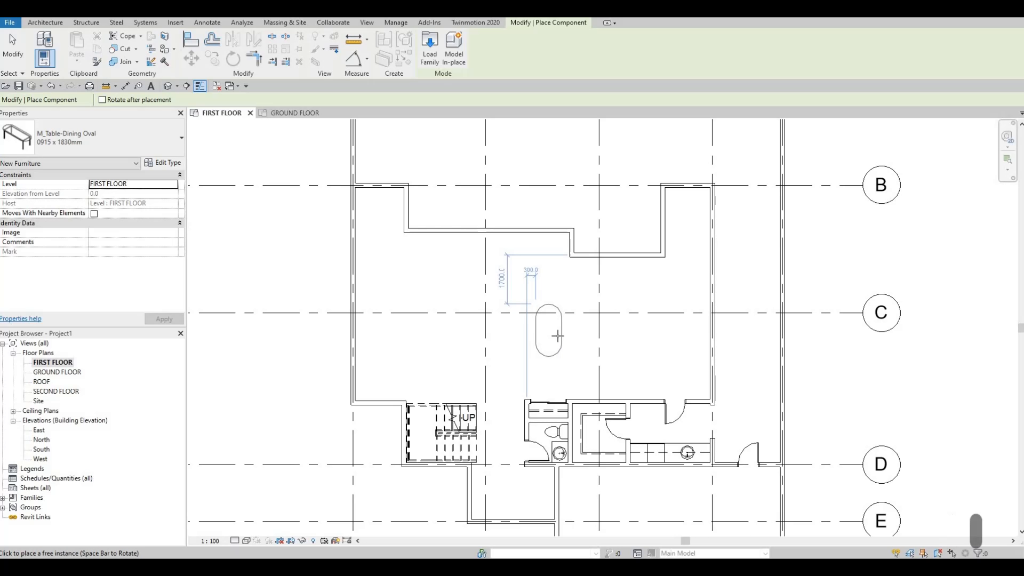
# Step: Place one oval dining table at grid C above the closet and switch its type to 0915 x 2440mm Glass Top
pyautogui.click(552, 339)
pyautogui.press('Escape')
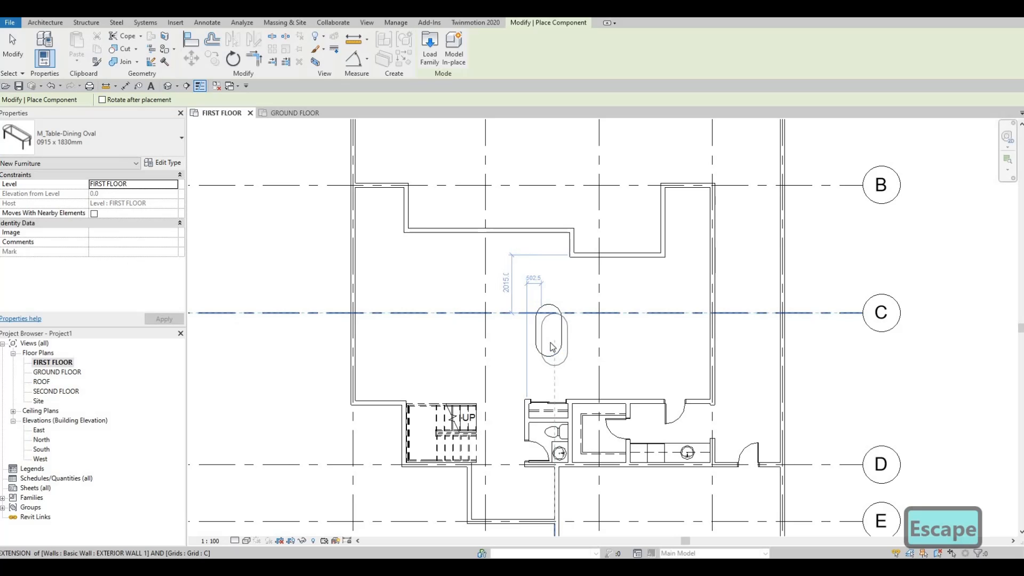
pyautogui.press('Escape')
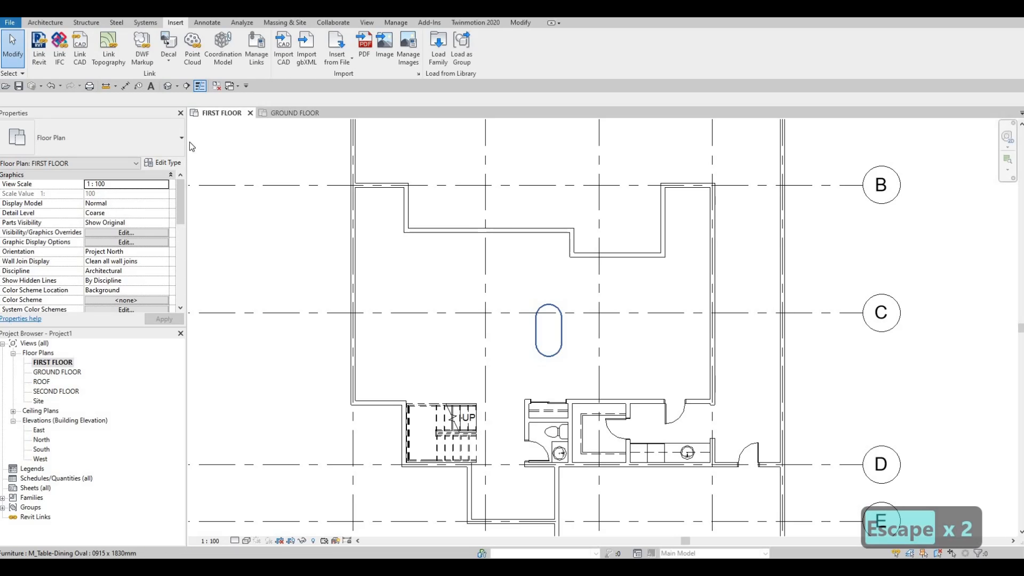
pyautogui.click(119, 134)
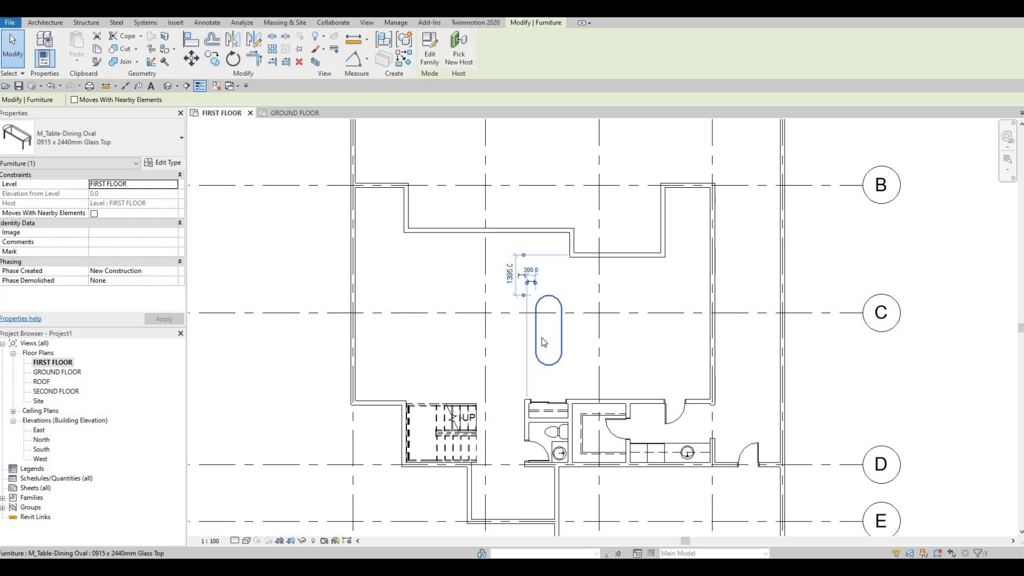
# Step: Duplicate the placed table's type under the name DINING TABLE
pyautogui.click(169, 163)
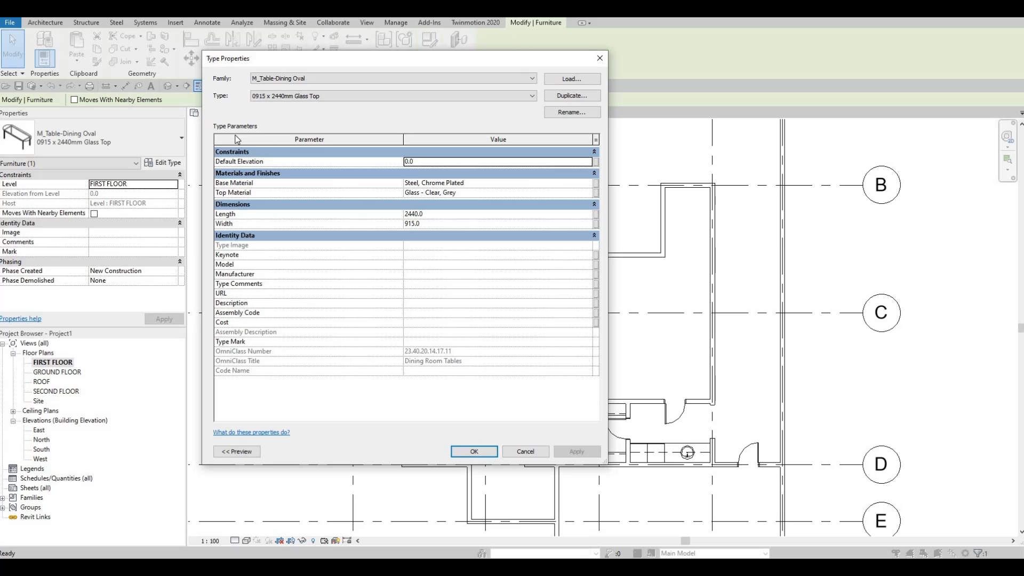
pyautogui.click(570, 96)
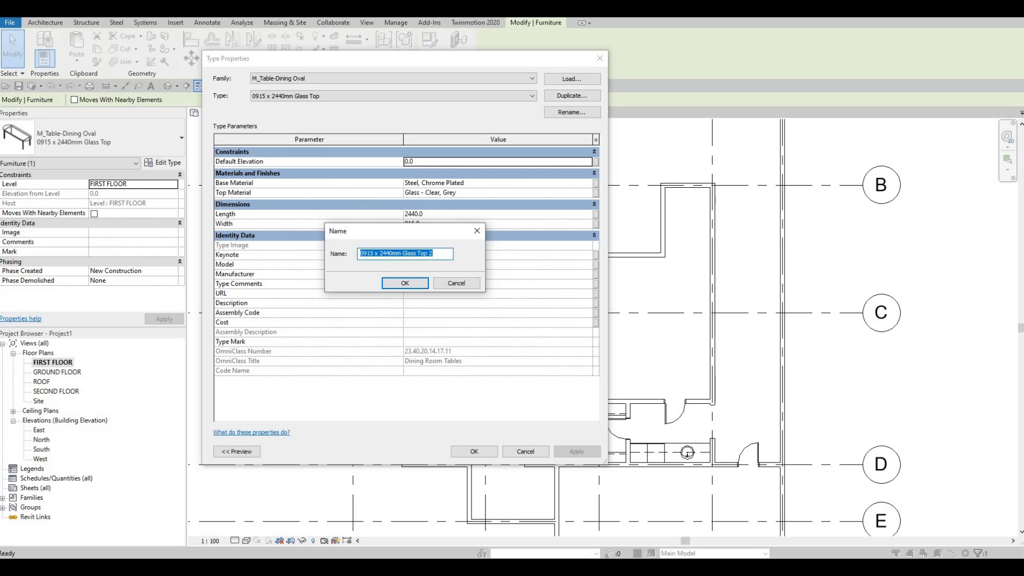
pyautogui.write('DINI')
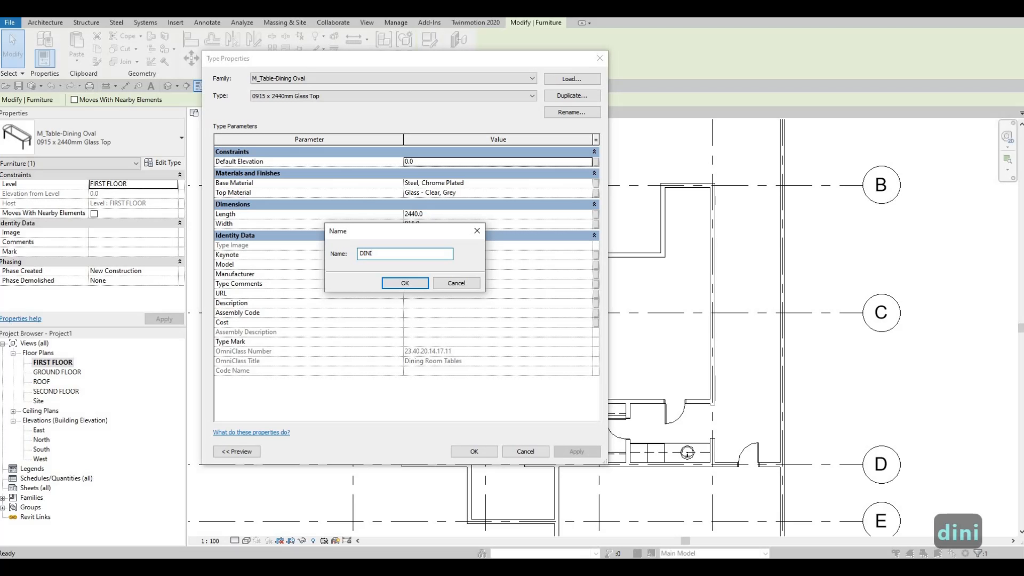
pyautogui.write('NG TABLE')
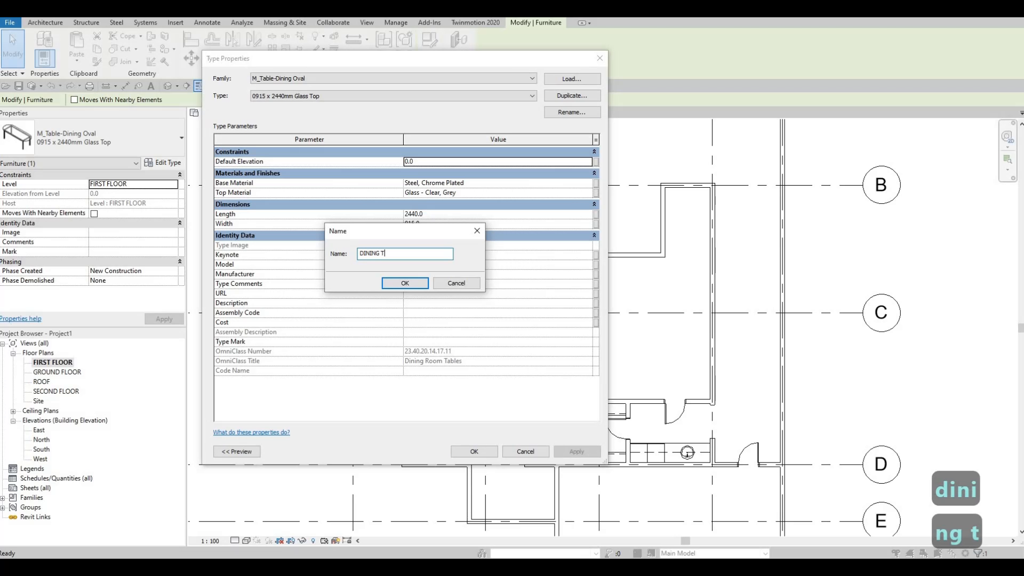
pyautogui.click(405, 283)
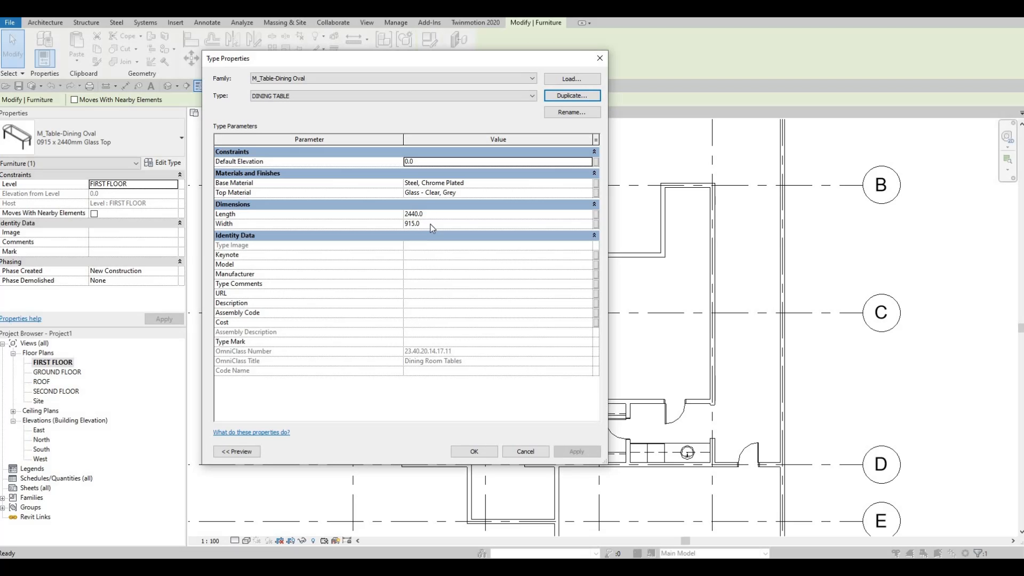
# Step: Set the DINING TABLE type's width to 1200 and length to 3000, and apply the new type to the table
pyautogui.click(410, 225)
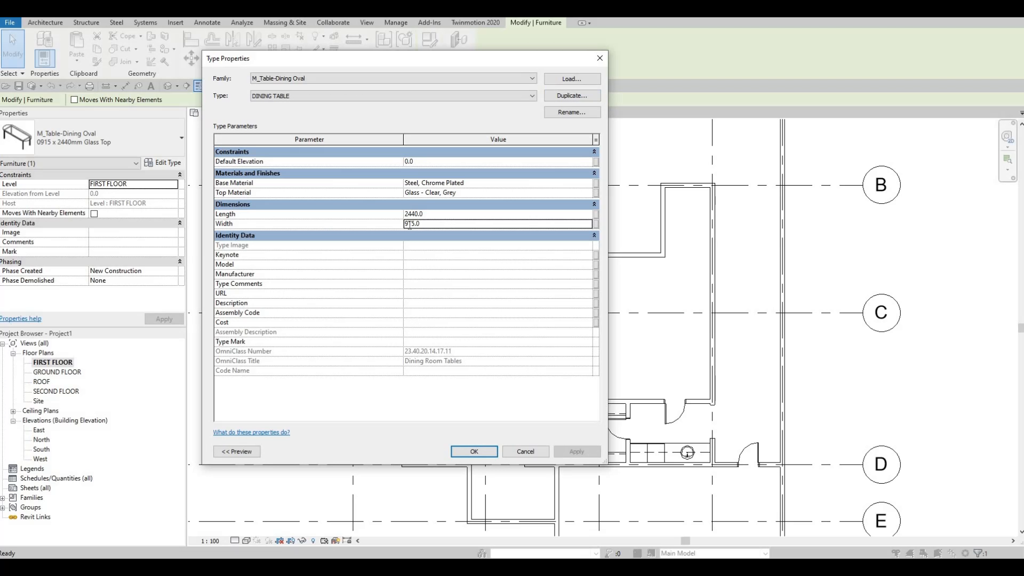
pyautogui.click(372, 225)
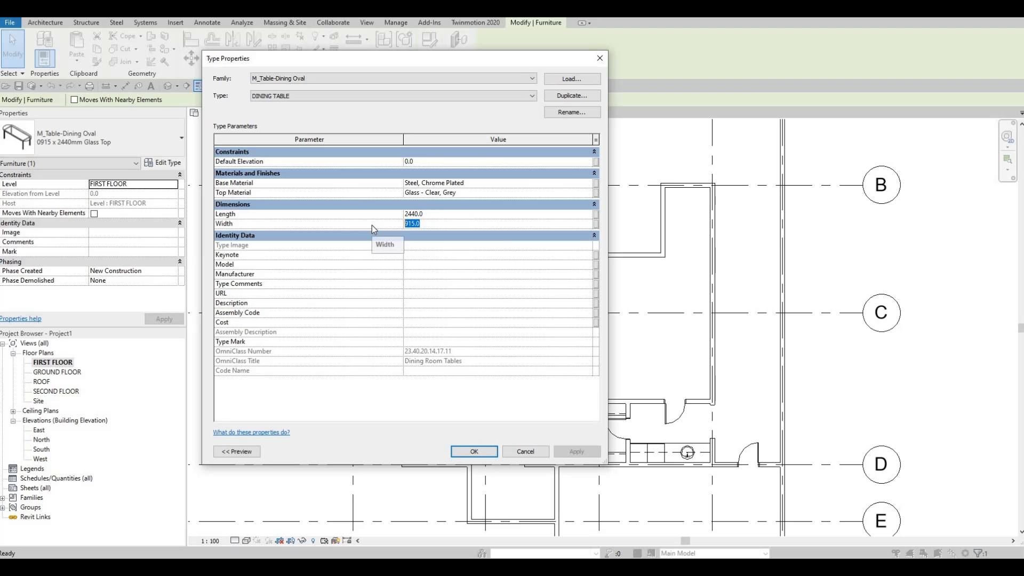
pyautogui.write('1200')
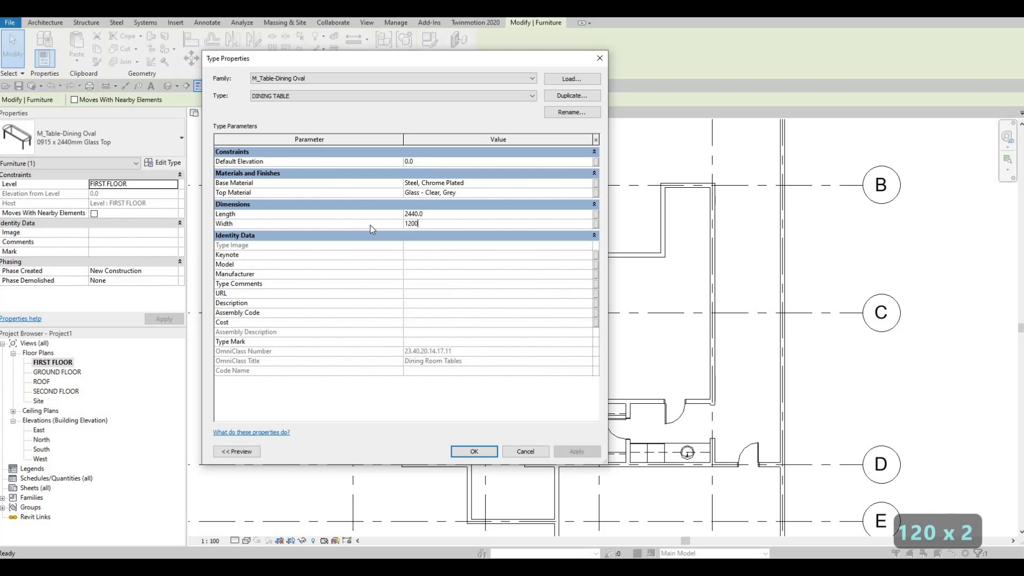
pyautogui.click(442, 215)
pyautogui.write('300')
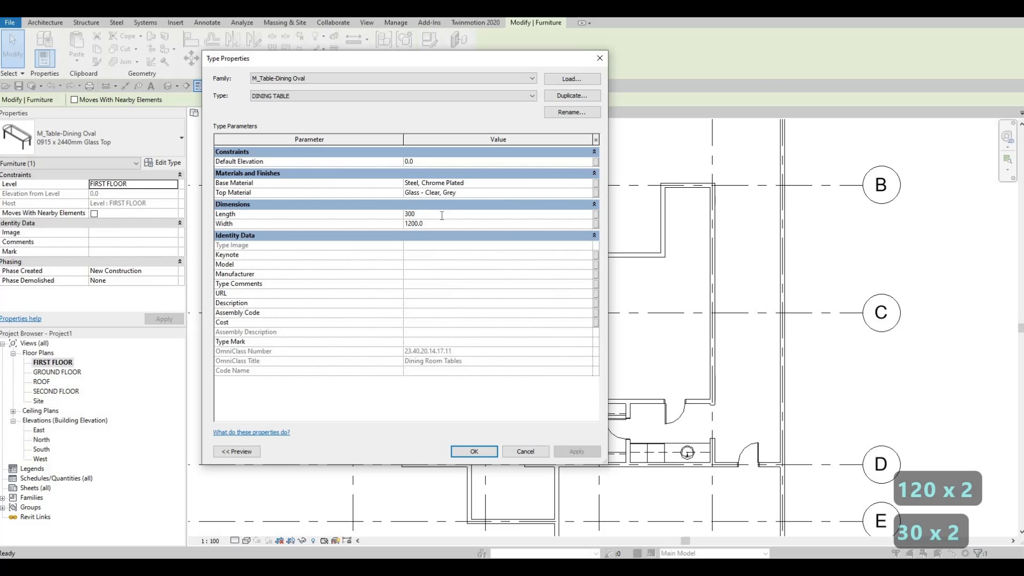
pyautogui.write('0')
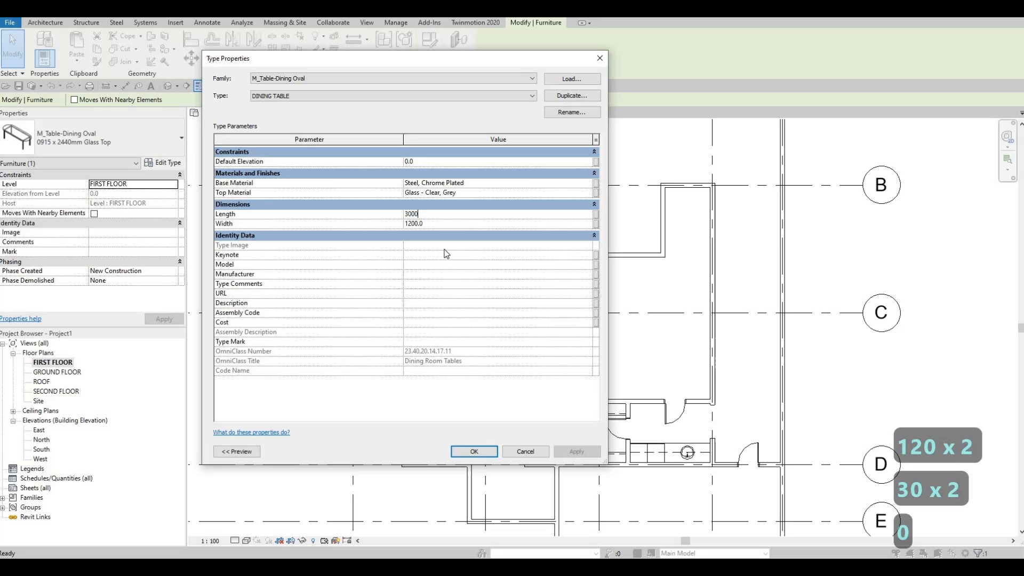
pyautogui.click(473, 451)
pyautogui.press('Escape')
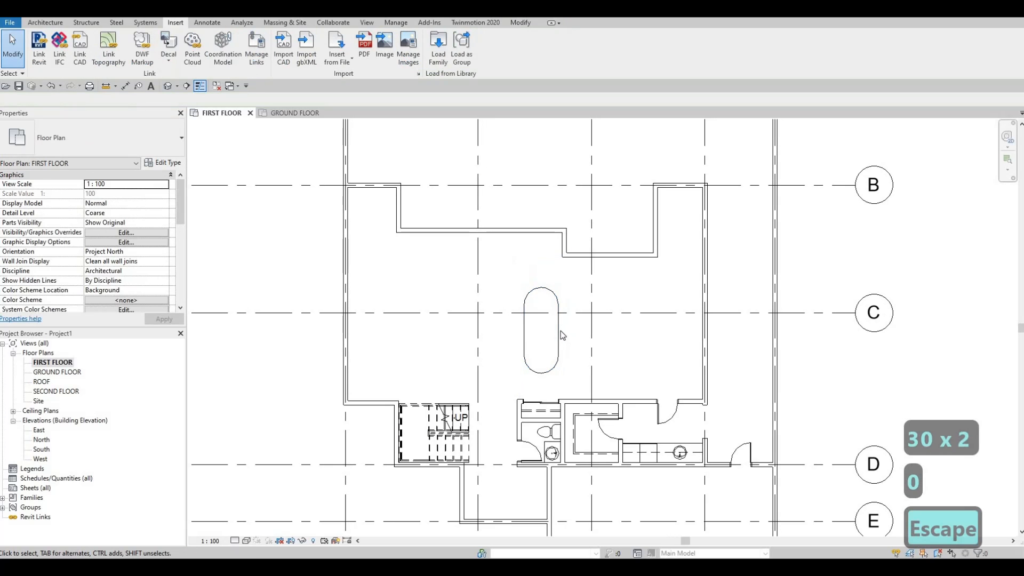
# Step: Nudge the dining table to the right so its edge sits about 400 mm past the washroom's left wall line
pyautogui.click(560, 331)
pyautogui.press('Right')
pyautogui.press('Right')
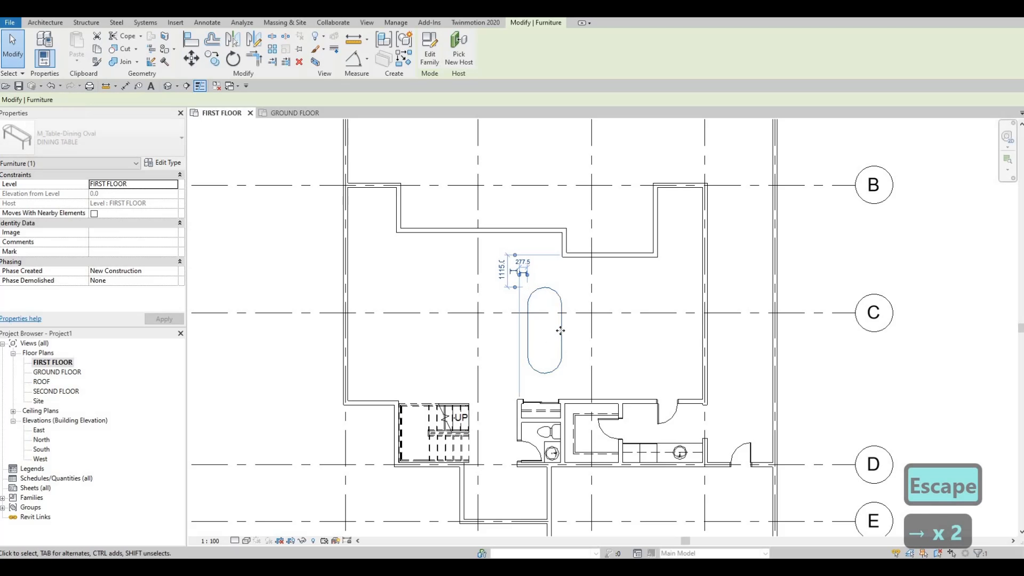
pyautogui.press('Right')
pyautogui.press('Right')
pyautogui.press('Right')
pyautogui.press('Right')
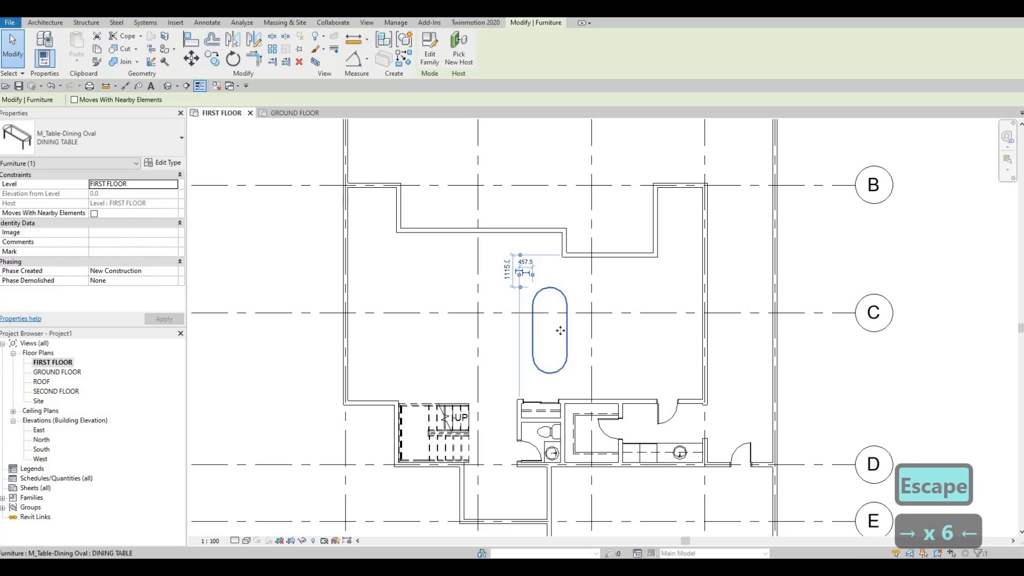
pyautogui.press('Left')
pyautogui.press('Left')
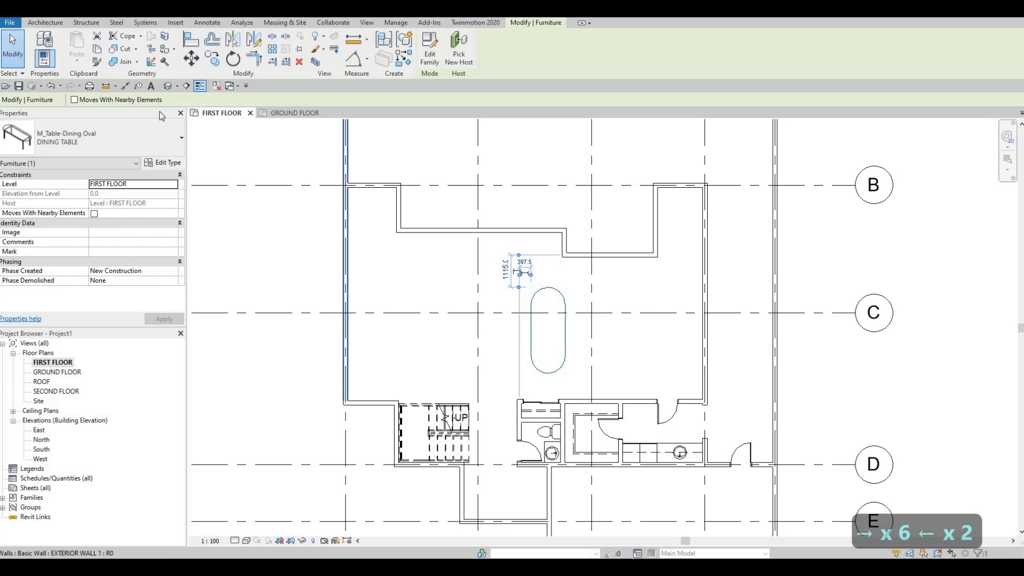
# Step: Set the DINING TABLE type's width to 1500 and length to 2800
pyautogui.click(166, 163)
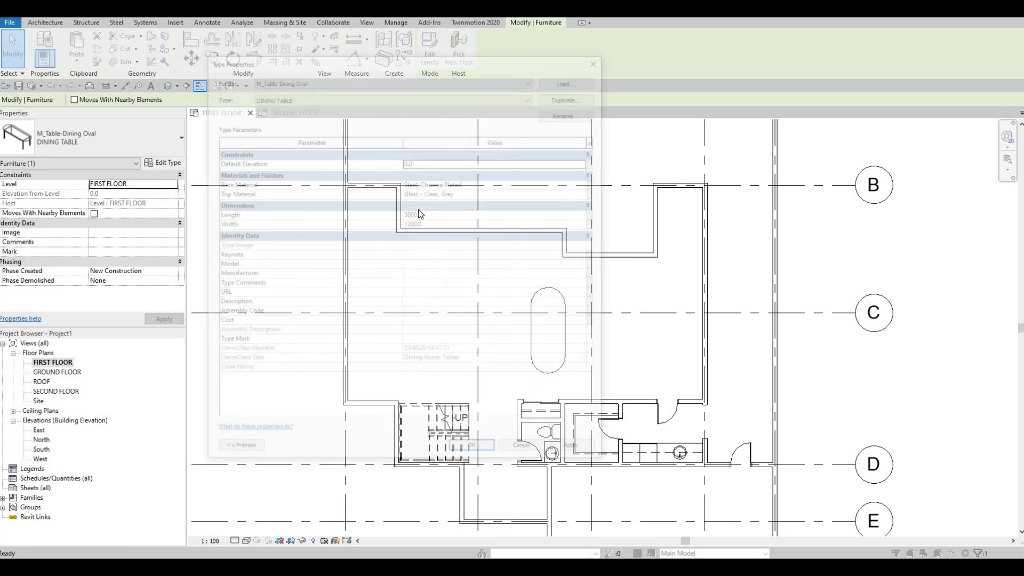
pyautogui.click(431, 222)
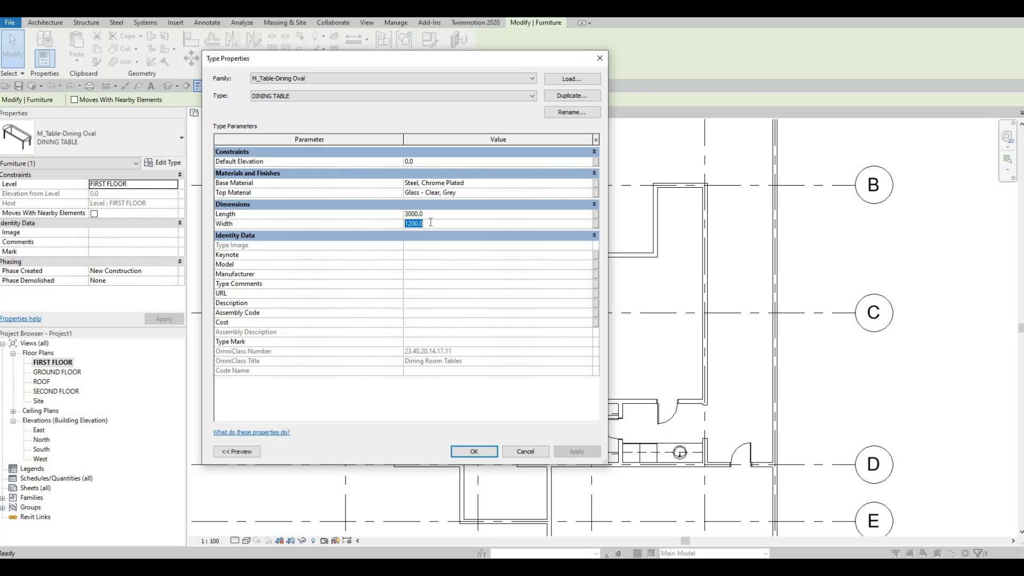
pyautogui.write('1500')
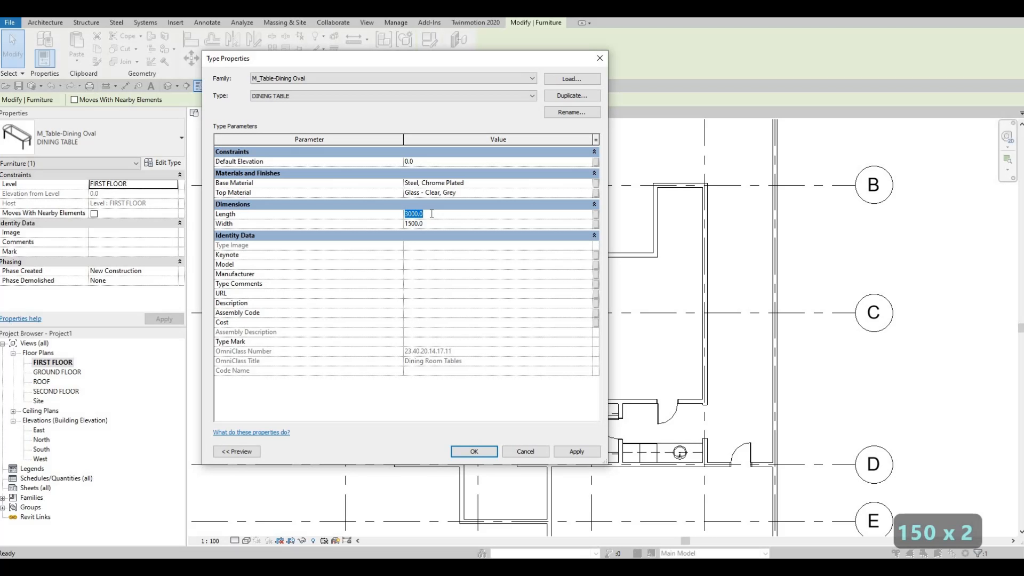
pyautogui.write('2800')
pyautogui.click(473, 452)
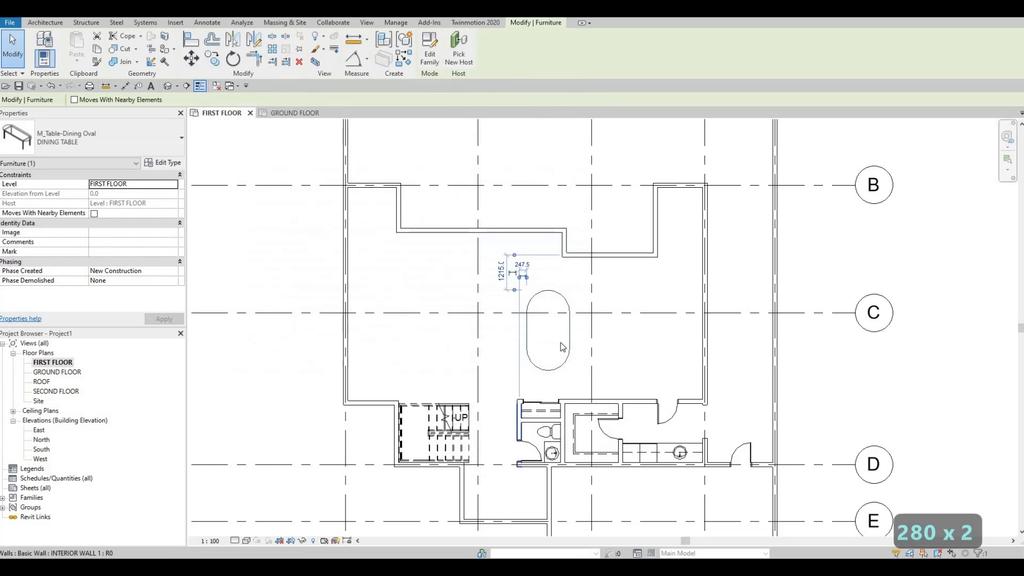
pyautogui.press('Escape')
# Step: Load the M_Table-Coffee family from the Tables folder of the library into the project
pyautogui.scroll(2, 566, 316)
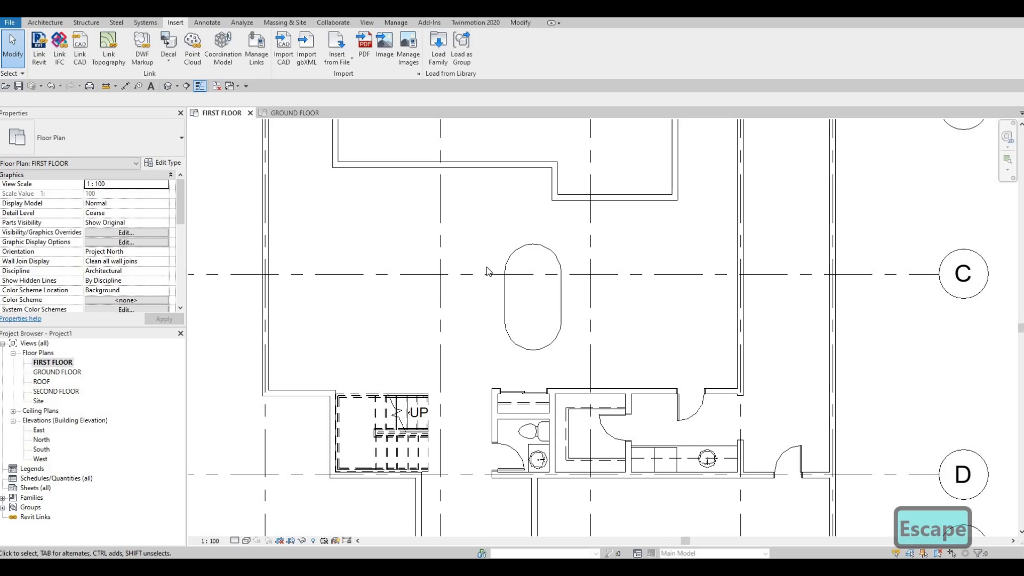
pyautogui.scroll(-2, 487, 263)
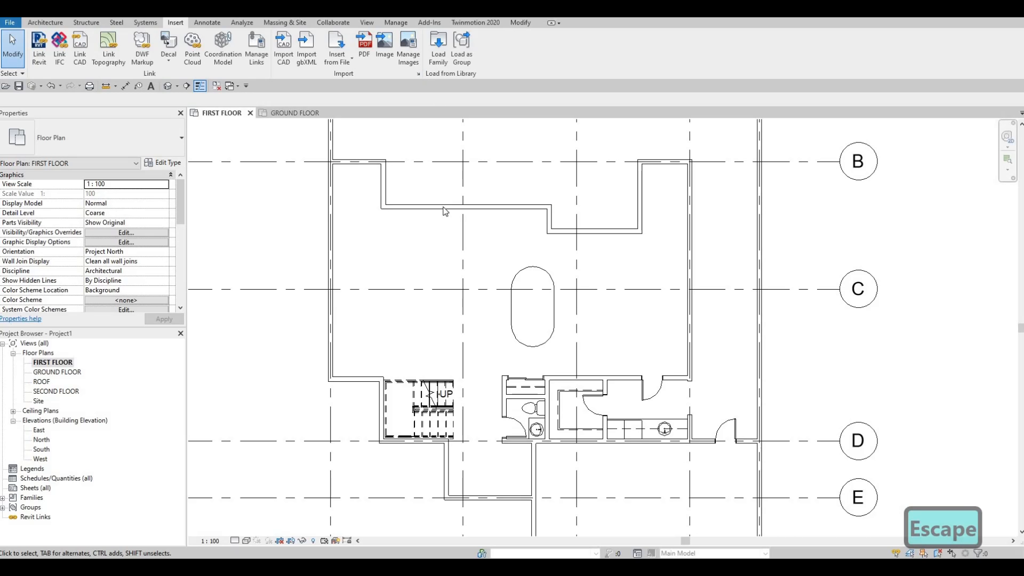
pyautogui.click(438, 50)
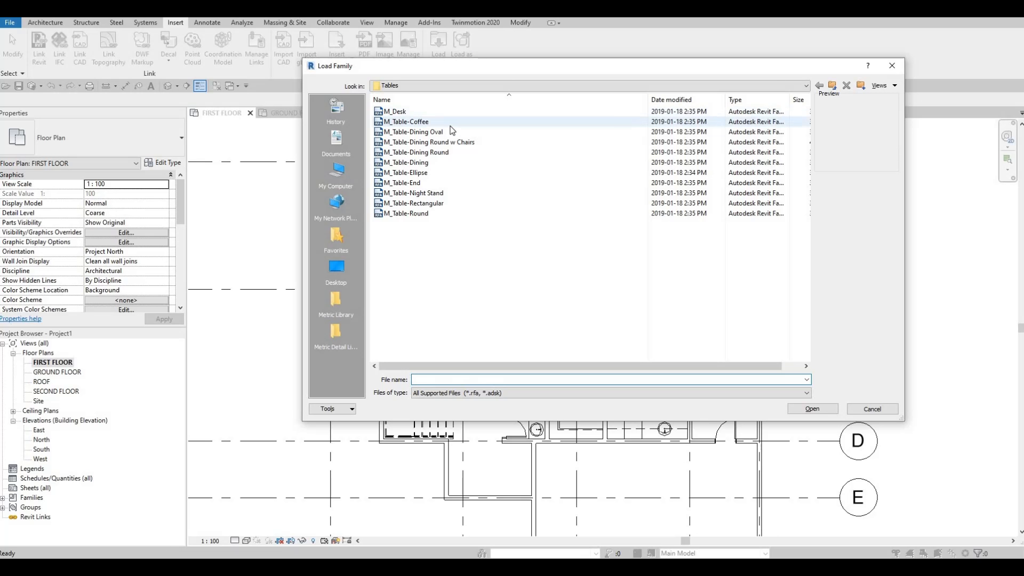
pyautogui.click(405, 122)
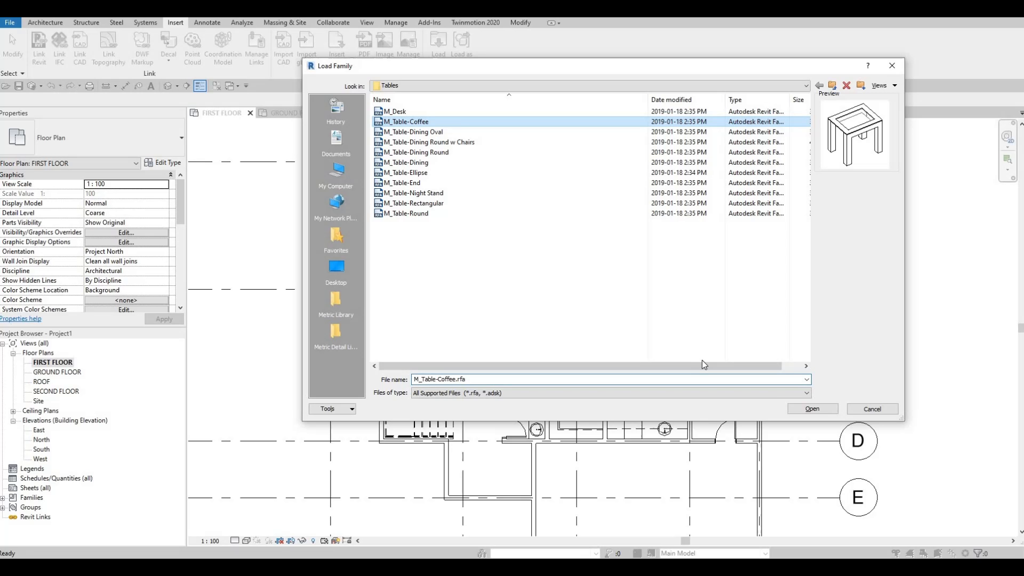
pyautogui.click(811, 409)
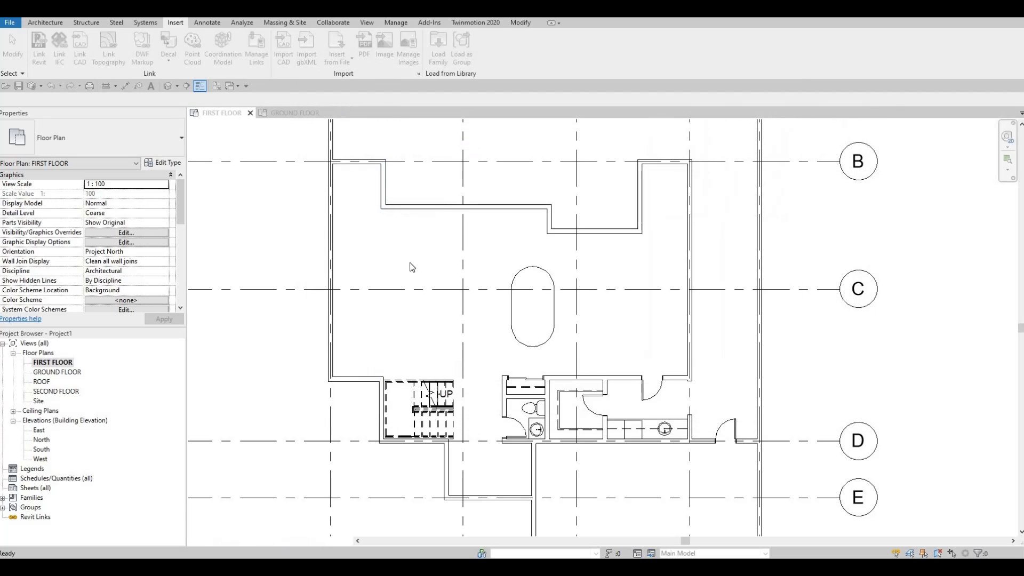
# Step: Place one 0610 x 0610 x 0610mm coffee table in the open room to the left of the dining table, near grid line C
pyautogui.moveTo(384, 276); pyautogui.dragTo(395, 273, button='middle')
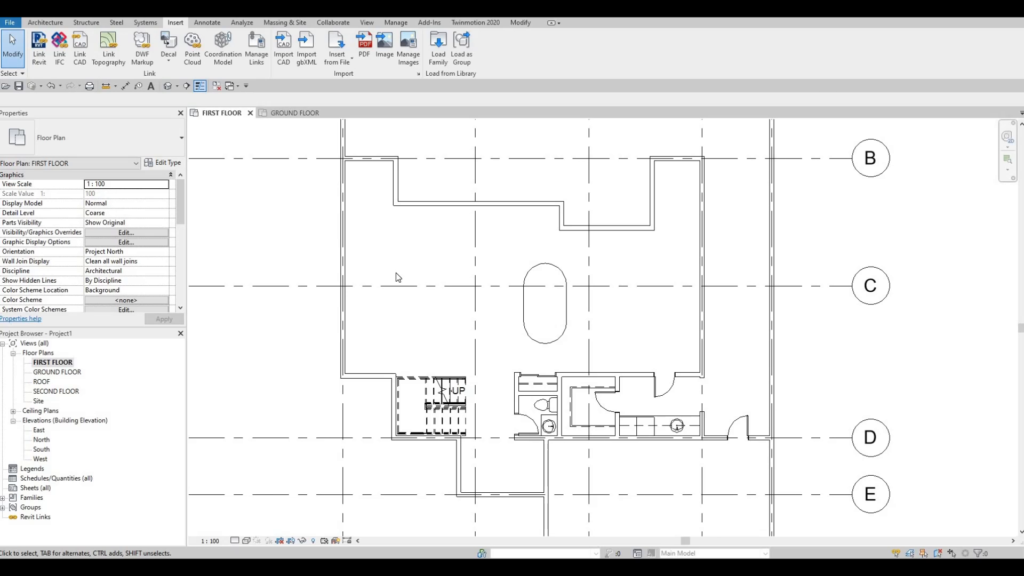
pyautogui.press('c')
pyautogui.press('m')
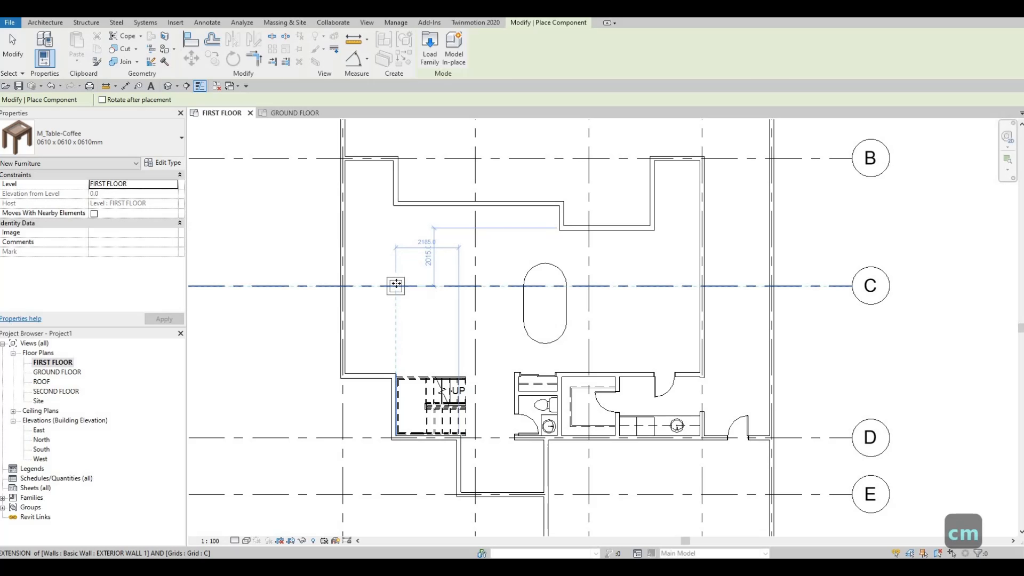
pyautogui.scroll(2, 397, 275)
pyautogui.press('Escape')
pyautogui.press('Escape')
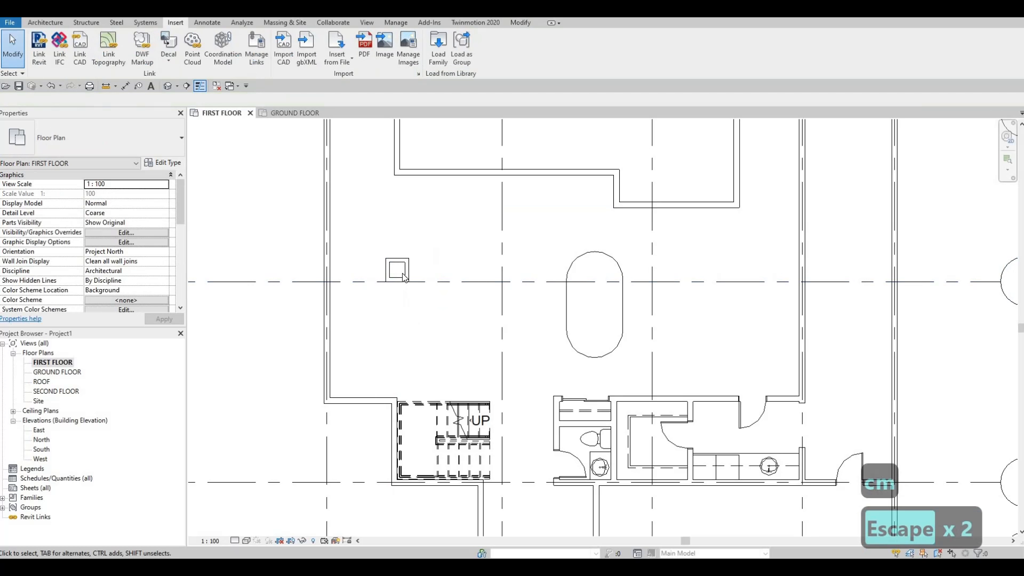
# Step: Change the placed coffee table's type to 0915 x 1830 x 0457mm
pyautogui.click(404, 277)
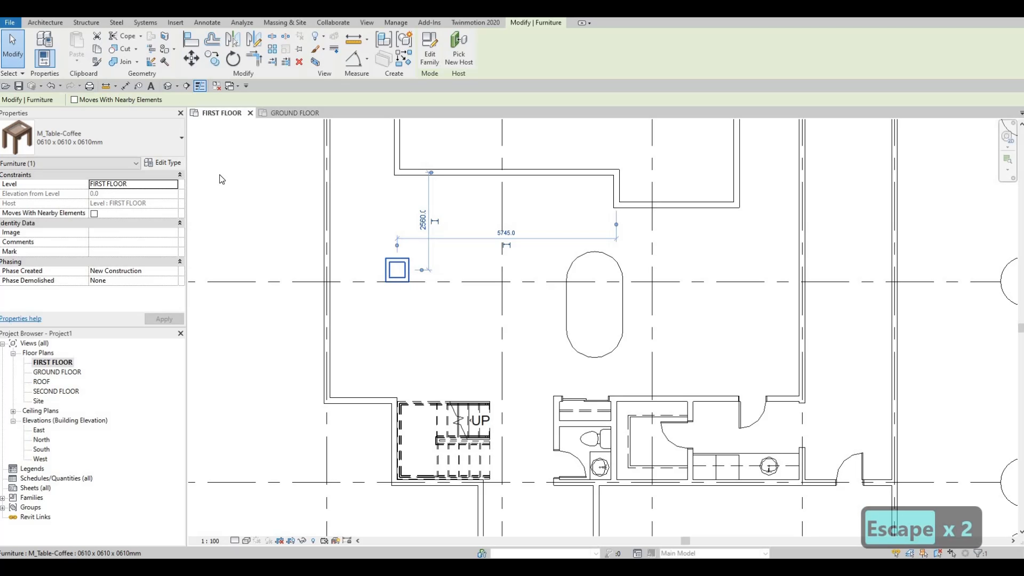
pyautogui.click(176, 138)
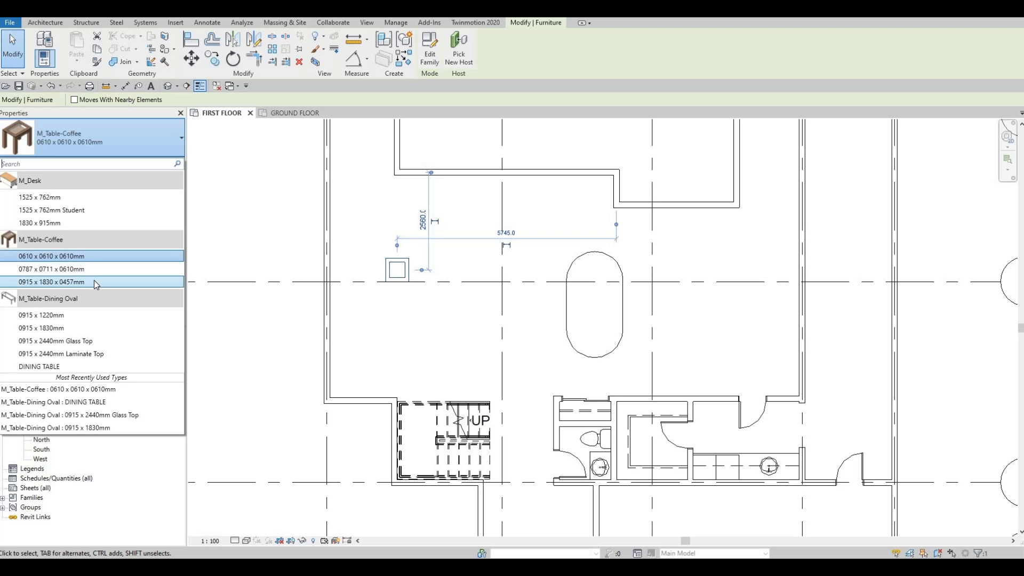
pyautogui.click(94, 282)
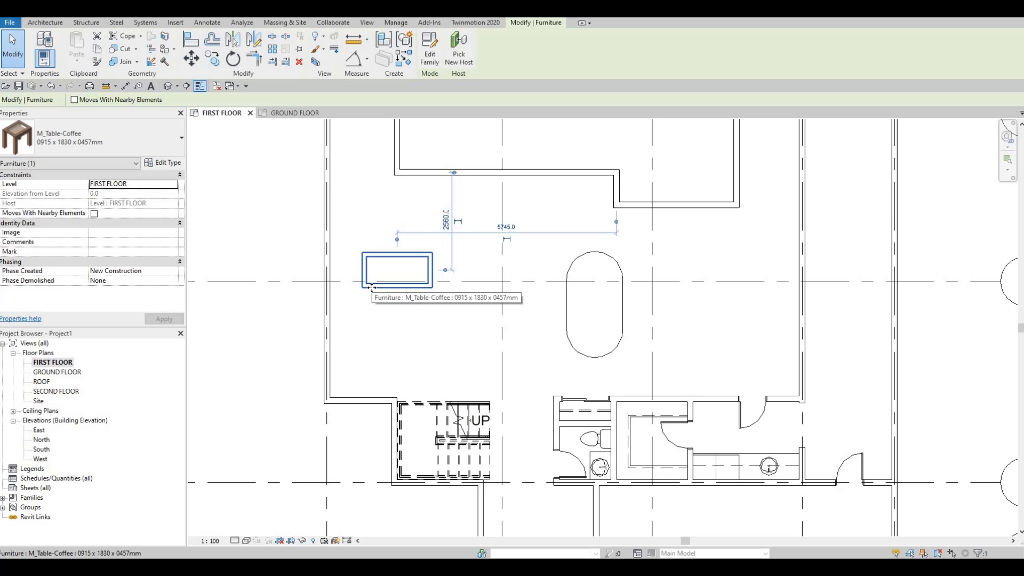
# Step: Rotate the coffee table 90 degrees so its long side runs vertically, and move it down to centre it on grid line C
pyautogui.press('space')
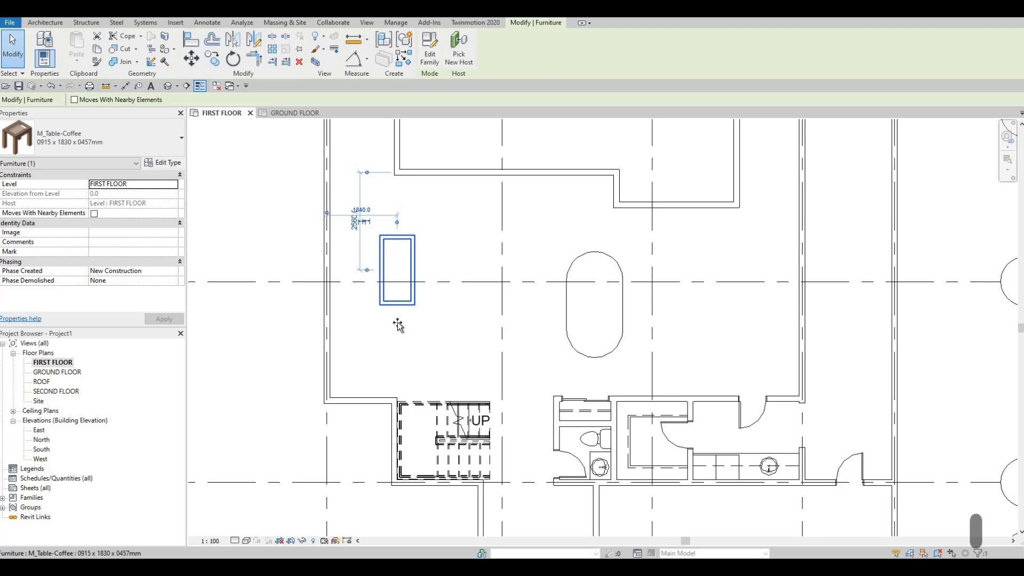
pyautogui.moveTo(398, 305); pyautogui.dragTo(399, 316)
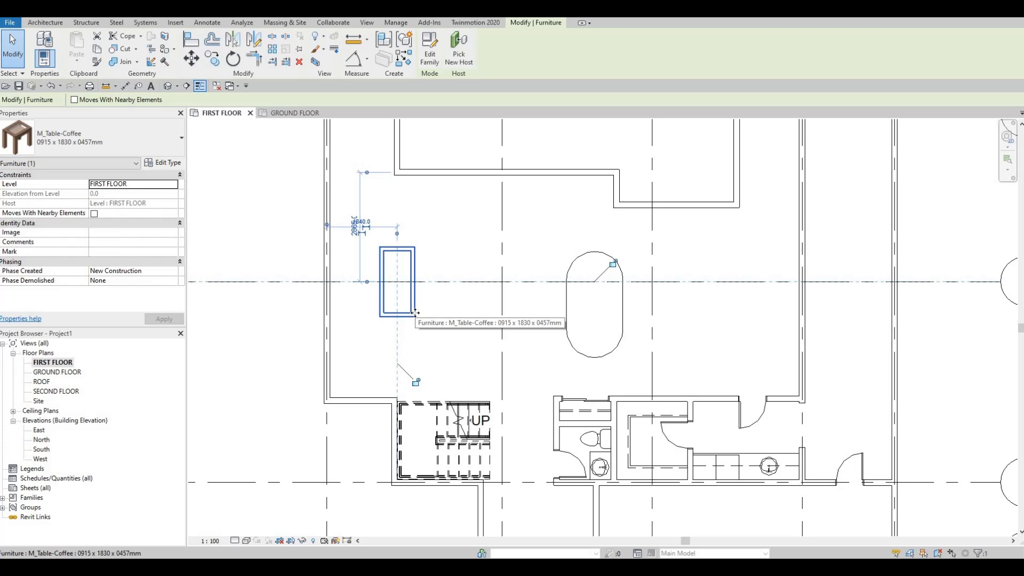
# Step: Duplicate the coffee table's type under the name COFFEE TABLE
pyautogui.click(163, 163)
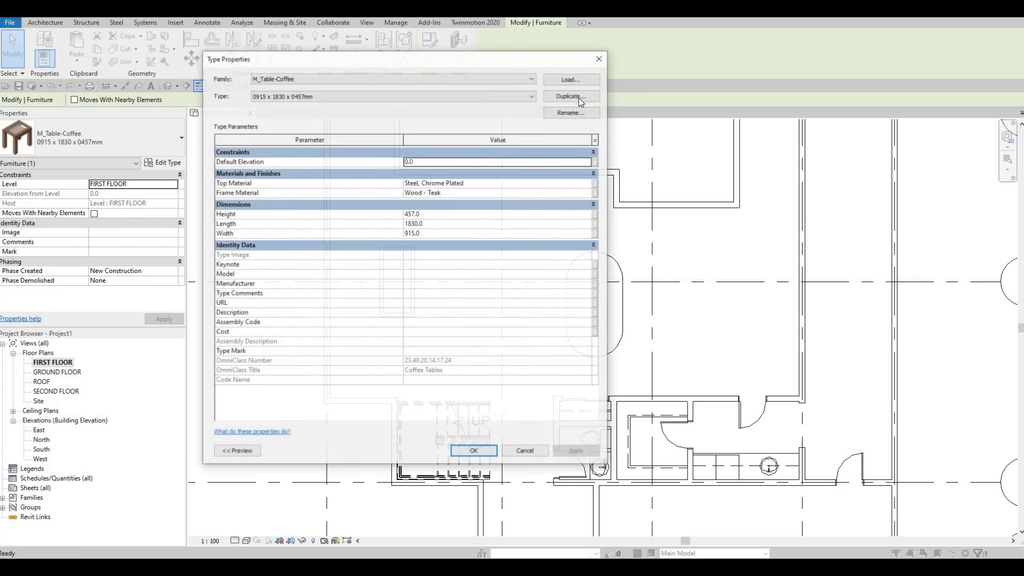
pyautogui.click(572, 96)
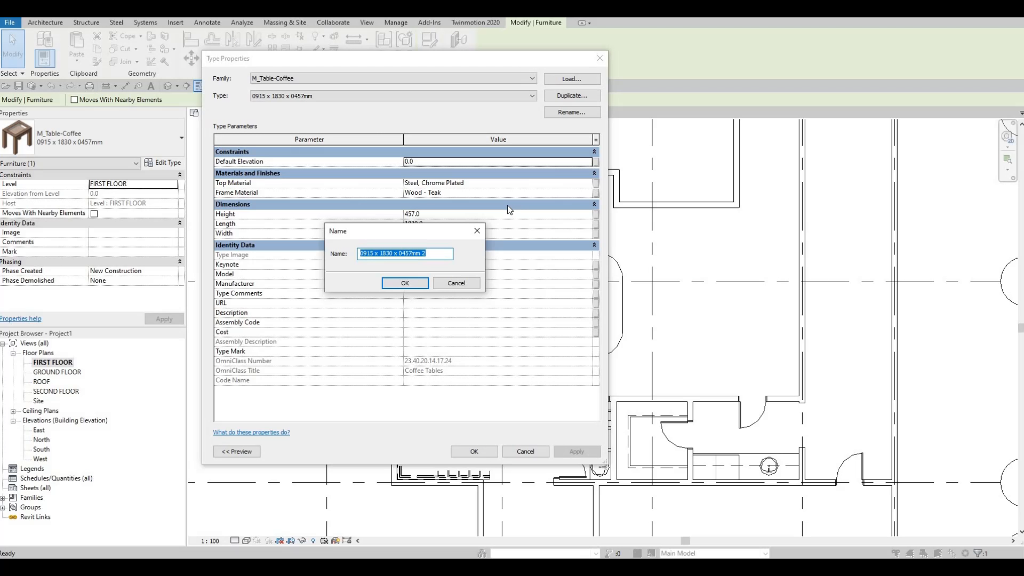
pyautogui.write('COFFE')
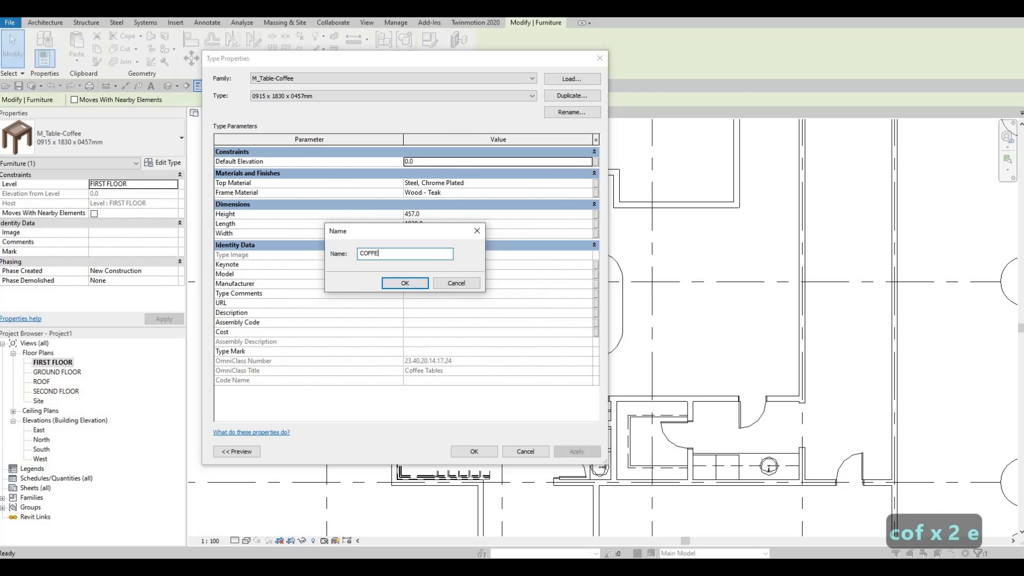
pyautogui.write('E TABLE')
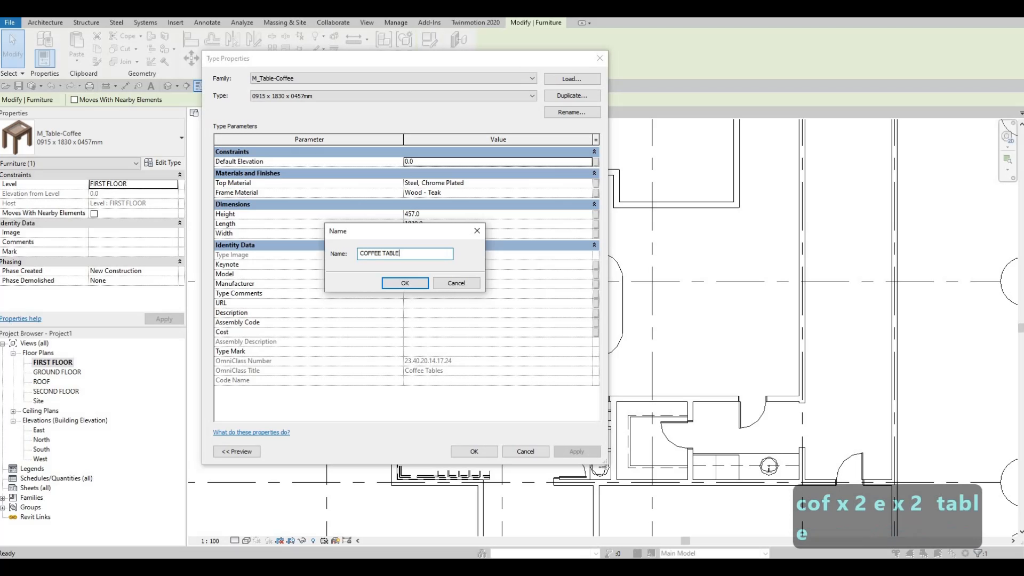
pyautogui.click(406, 284)
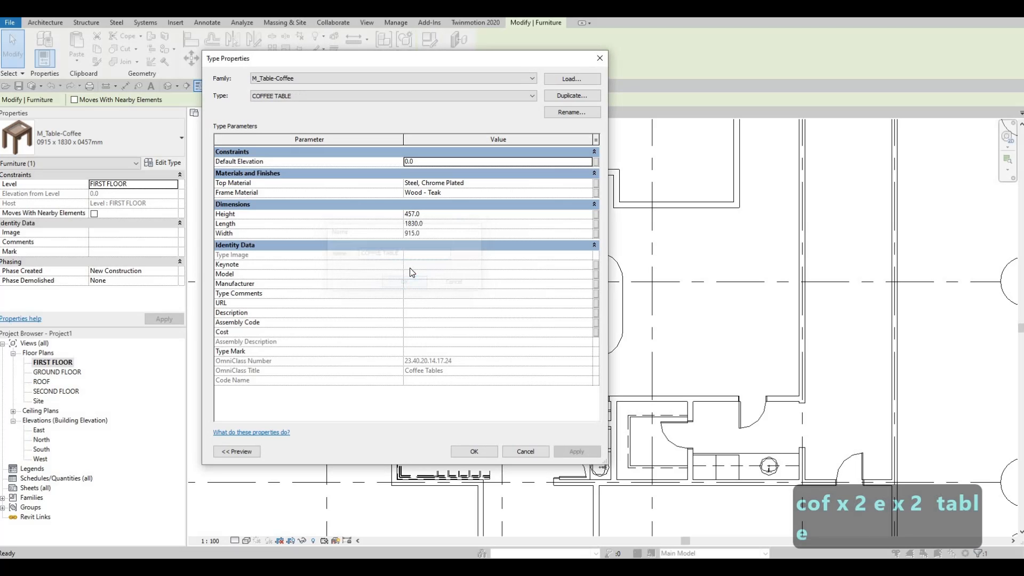
# Step: Set the COFFEE TABLE type's length to 1650 and width to 700, and apply the new type to the table
pyautogui.click(430, 224)
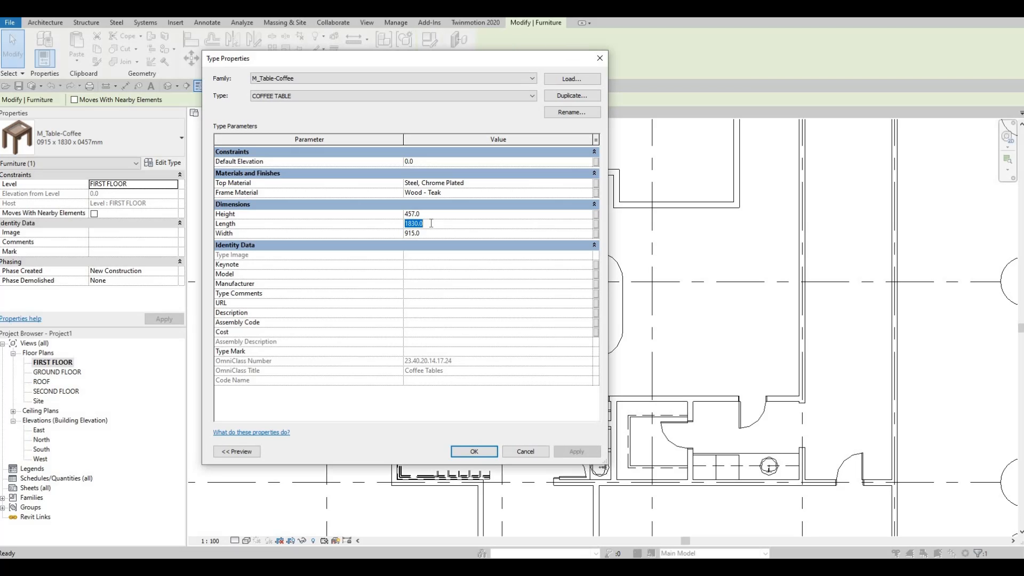
pyautogui.write('1650')
pyautogui.write('700')
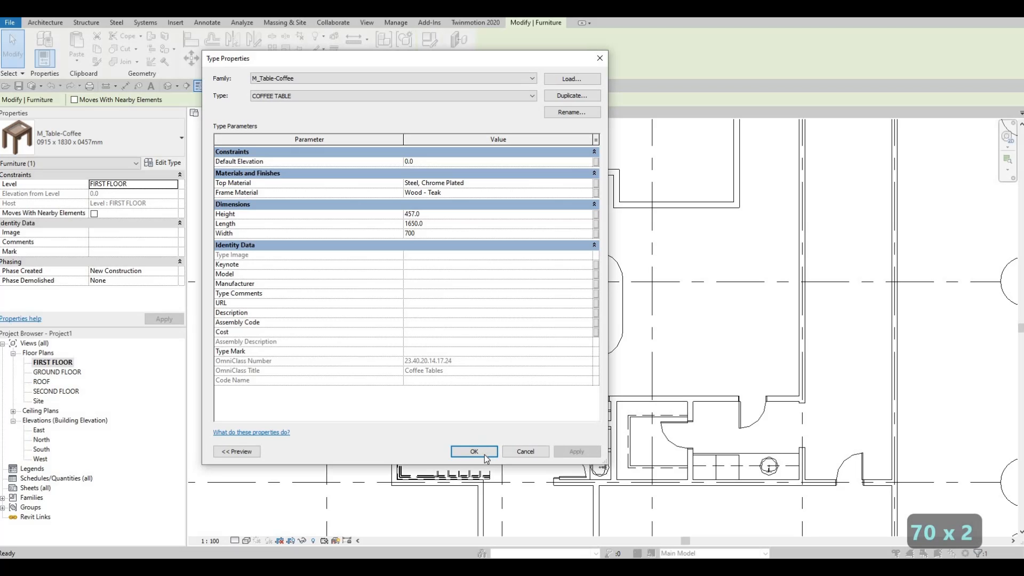
pyautogui.click(484, 453)
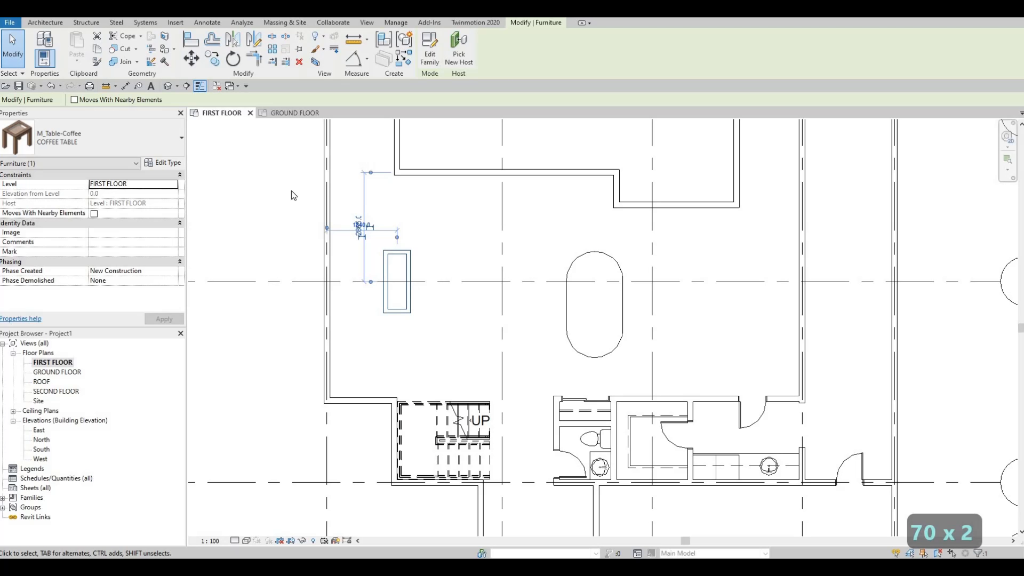
# Step: Set the COFFEE TABLE type's width to 800 and length to 1700, and deselect the table
pyautogui.click(163, 162)
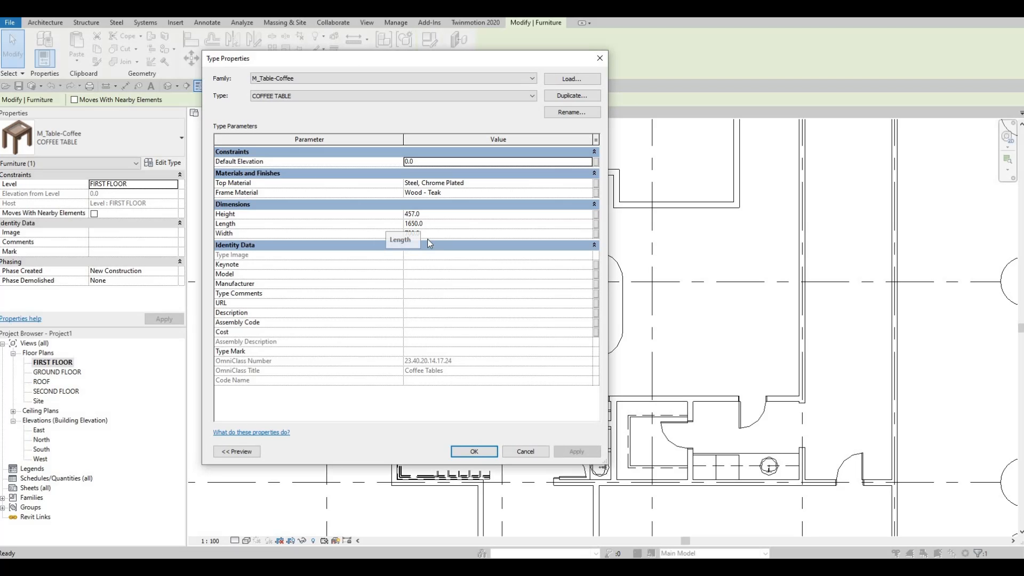
pyautogui.click(432, 234)
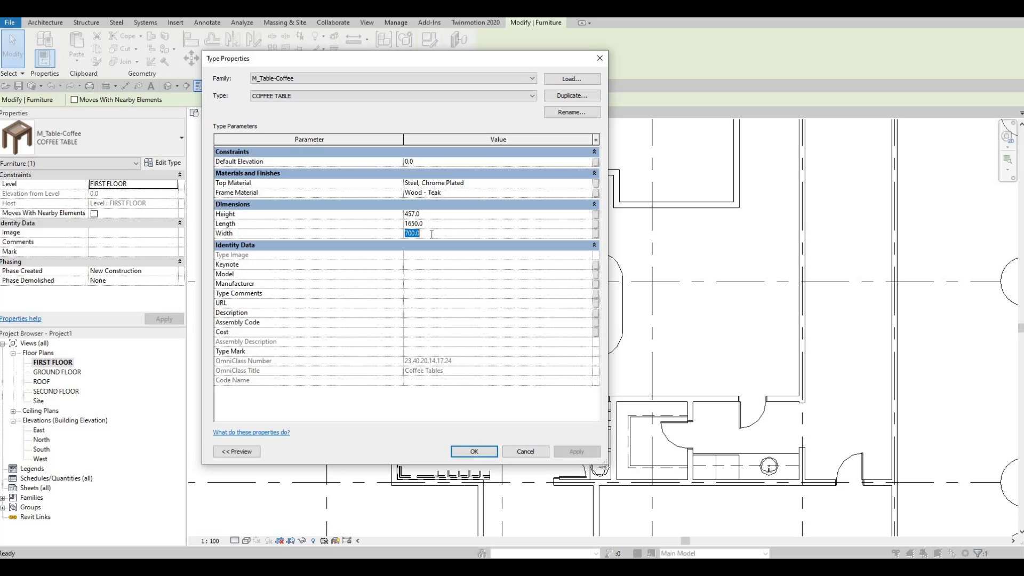
pyautogui.write('800')
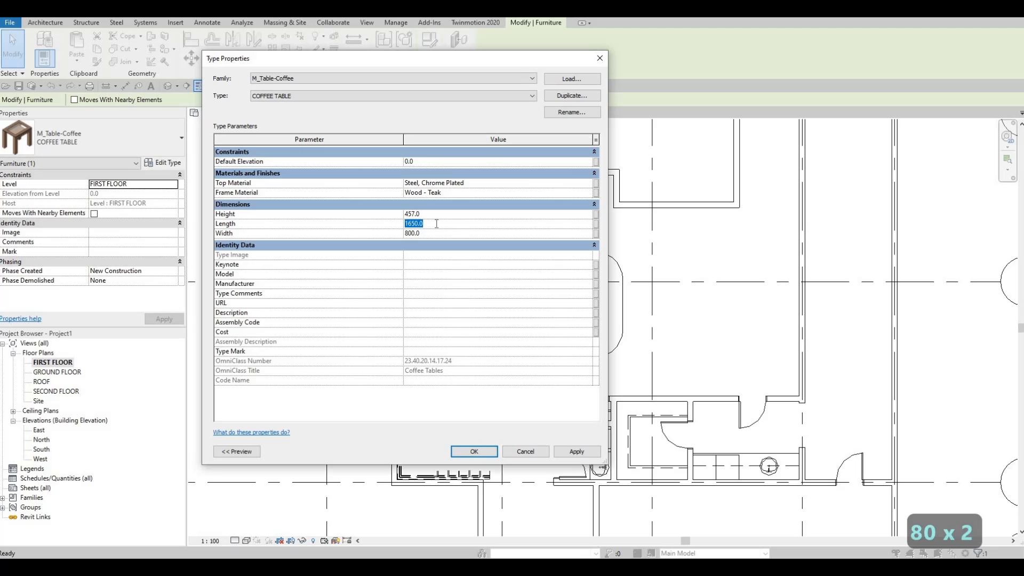
pyautogui.write('1700')
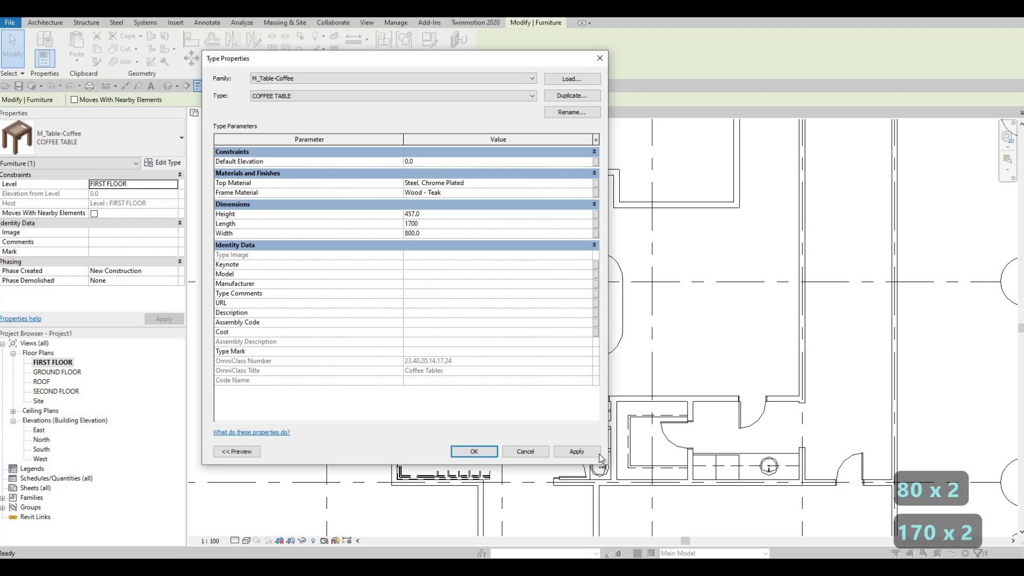
pyautogui.click(481, 450)
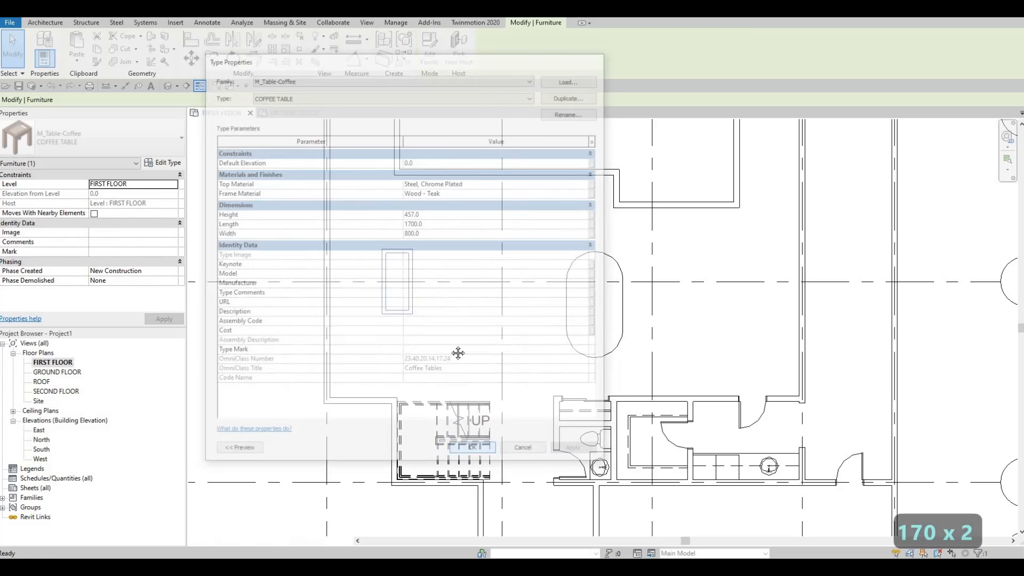
pyautogui.moveTo(415, 280); pyautogui.dragTo(415, 322, button='middle')
pyautogui.press('Escape')
pyautogui.press('Escape')
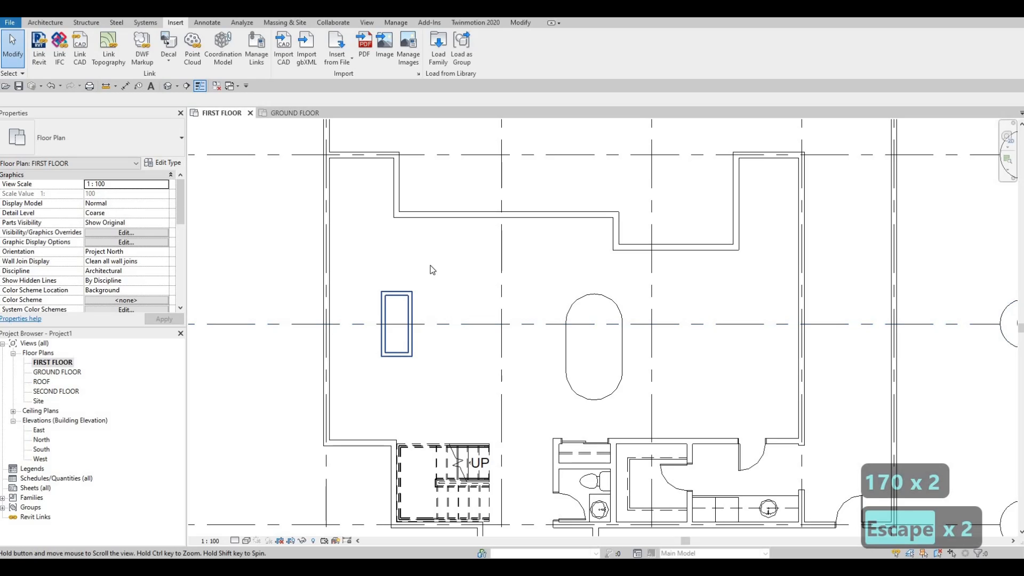
# Step: Load the M_Chair-Breuer family from the Seating folder of the furniture library into the project
pyautogui.scroll(-1, 429, 273)
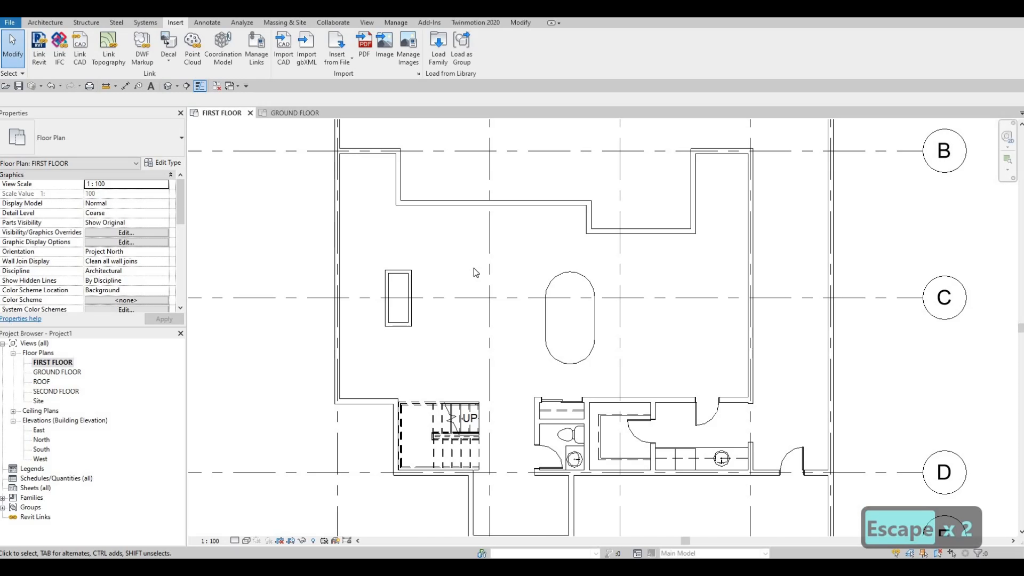
pyautogui.moveTo(473, 267); pyautogui.dragTo(502, 277, button='middle')
pyautogui.moveTo(491, 222); pyautogui.dragTo(464, 229, button='middle')
pyautogui.scroll(-1, 464, 229)
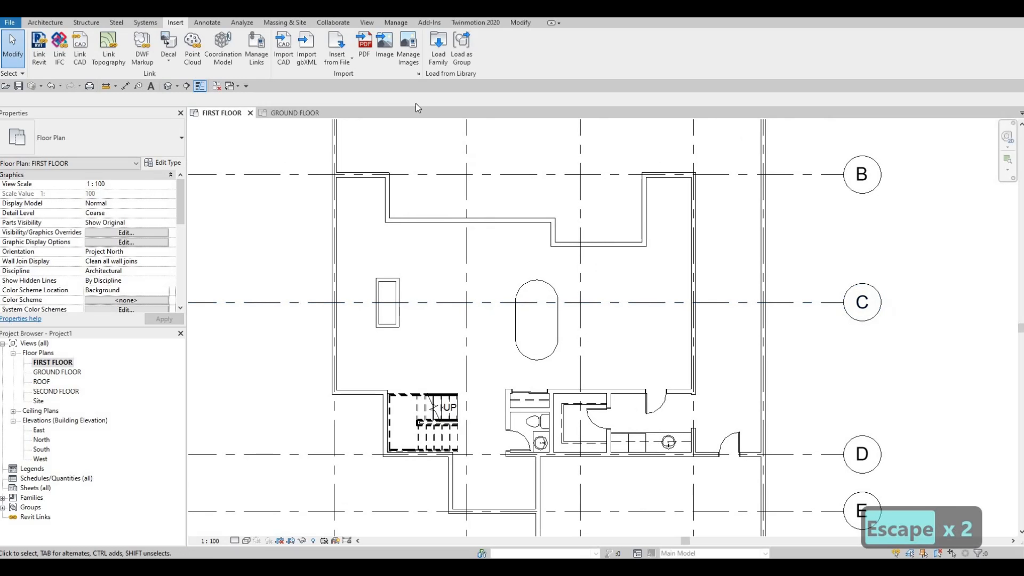
pyautogui.click(438, 49)
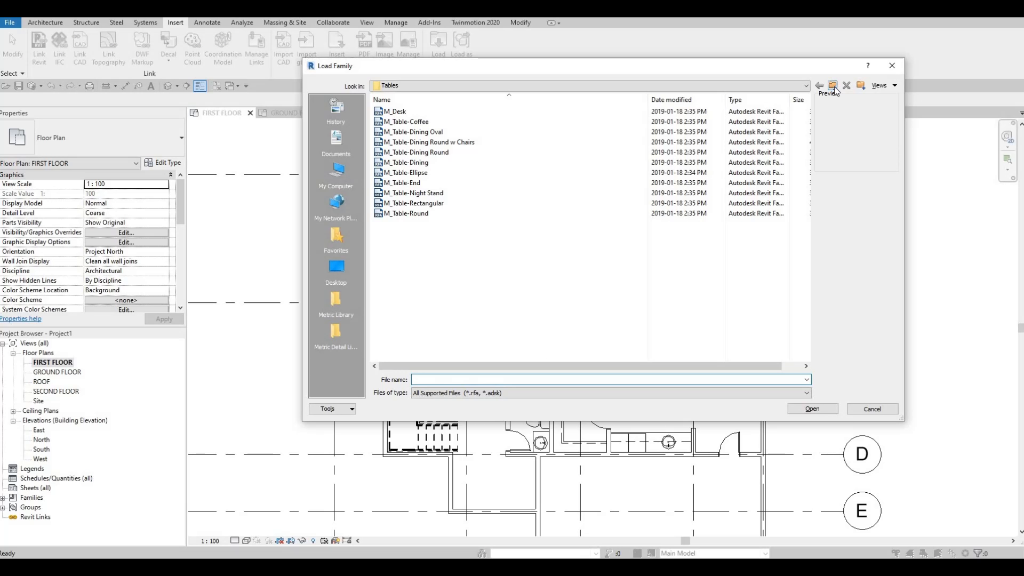
pyautogui.click(832, 86)
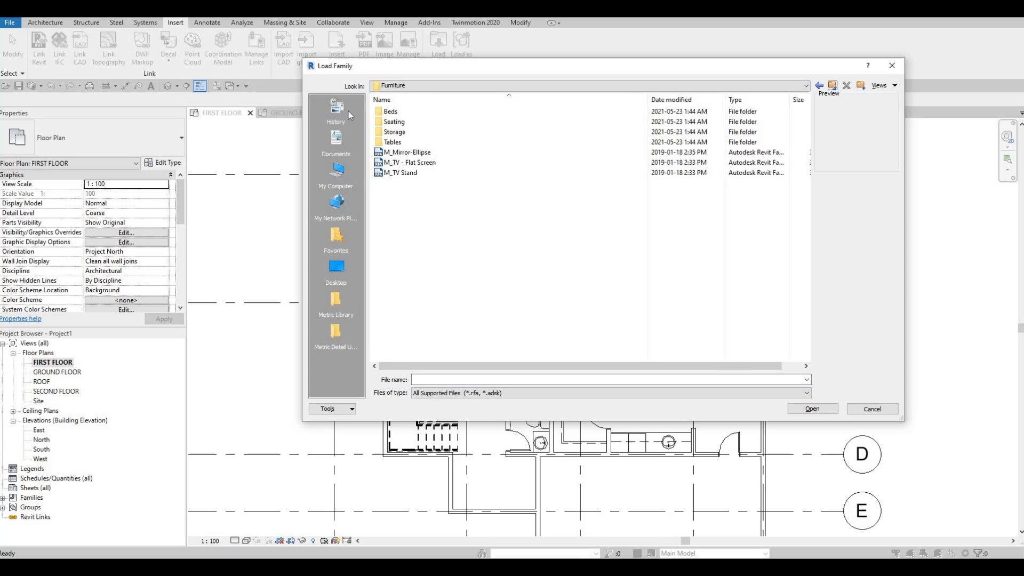
pyautogui.doubleClick(400, 122)
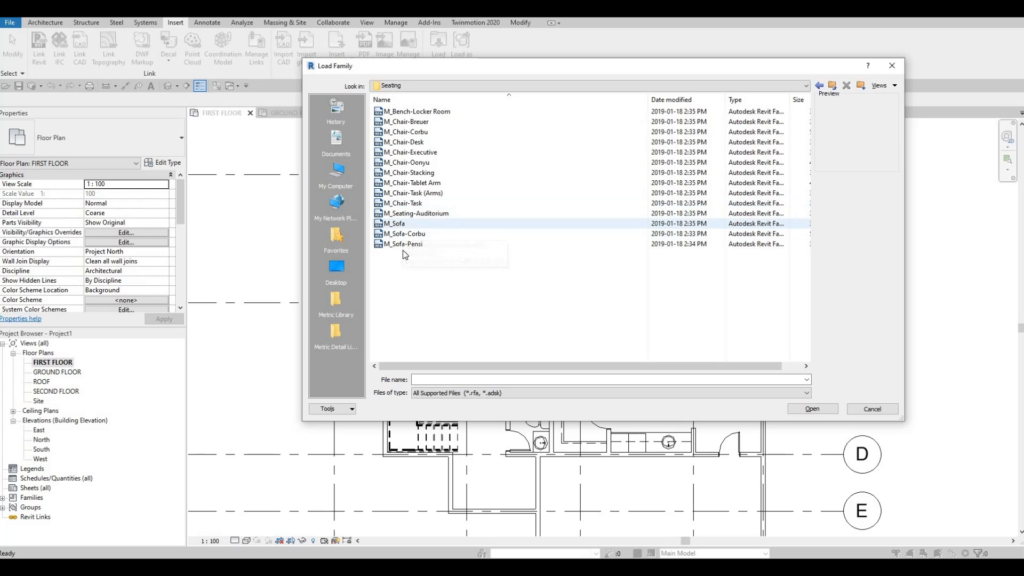
pyautogui.click(407, 132)
pyautogui.click(407, 142)
pyautogui.click(407, 132)
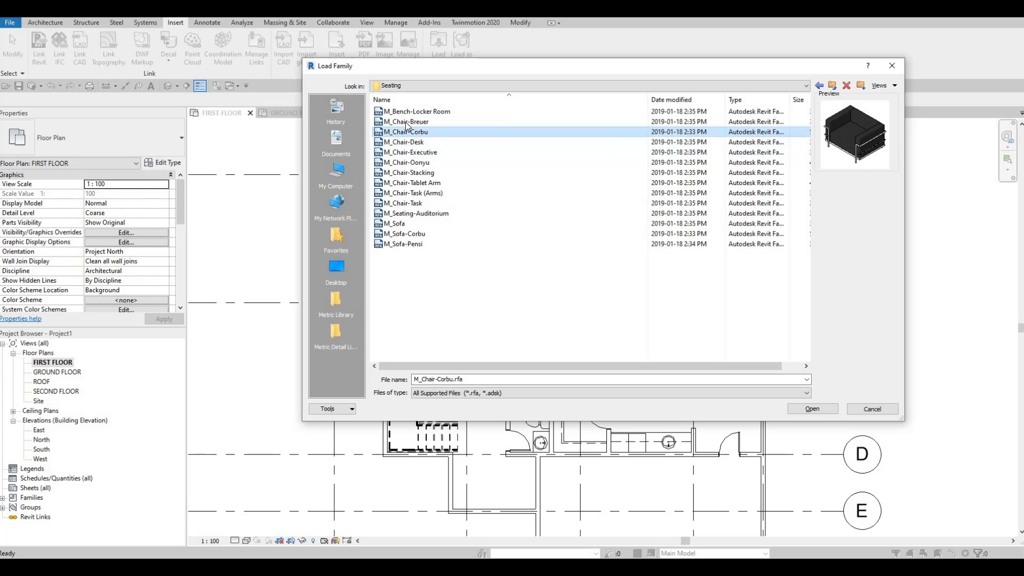
pyautogui.click(408, 122)
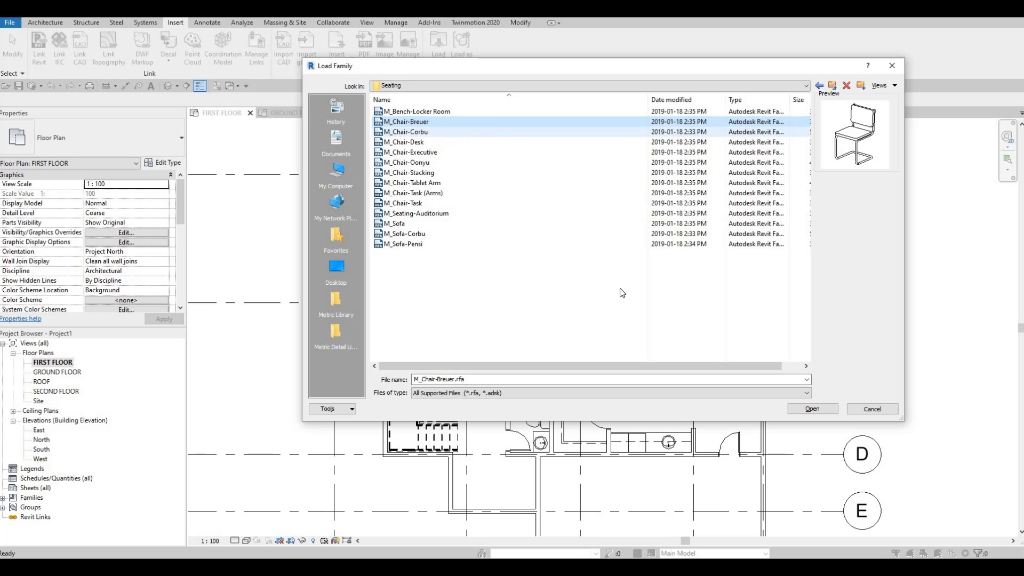
pyautogui.click(805, 409)
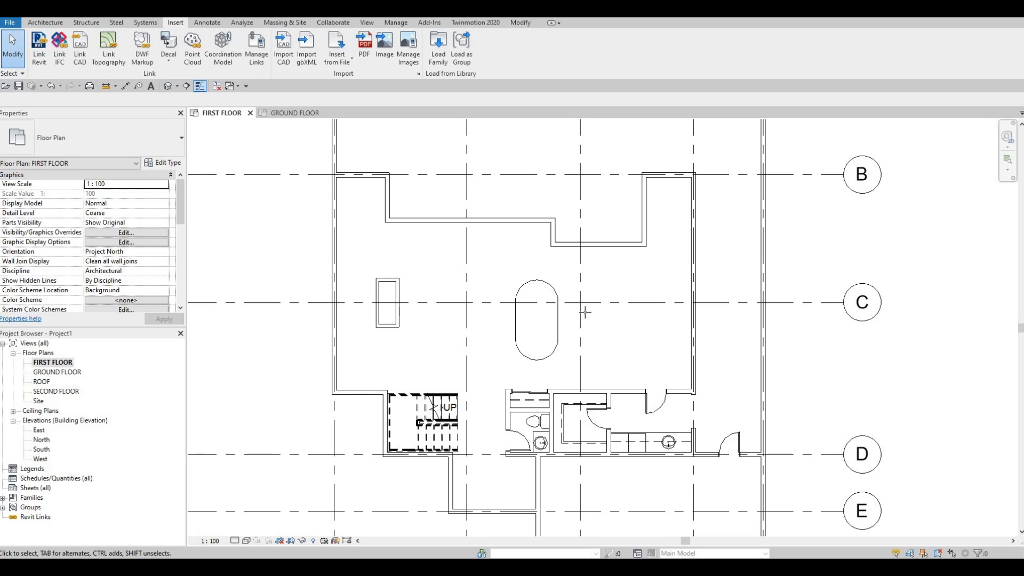
# Step: Place an M_Chair-Breuer chair at the midpoint of the dining table's upper end, facing the table
pyautogui.press('c')
pyautogui.press('m')
pyautogui.scroll(2, 537, 272)
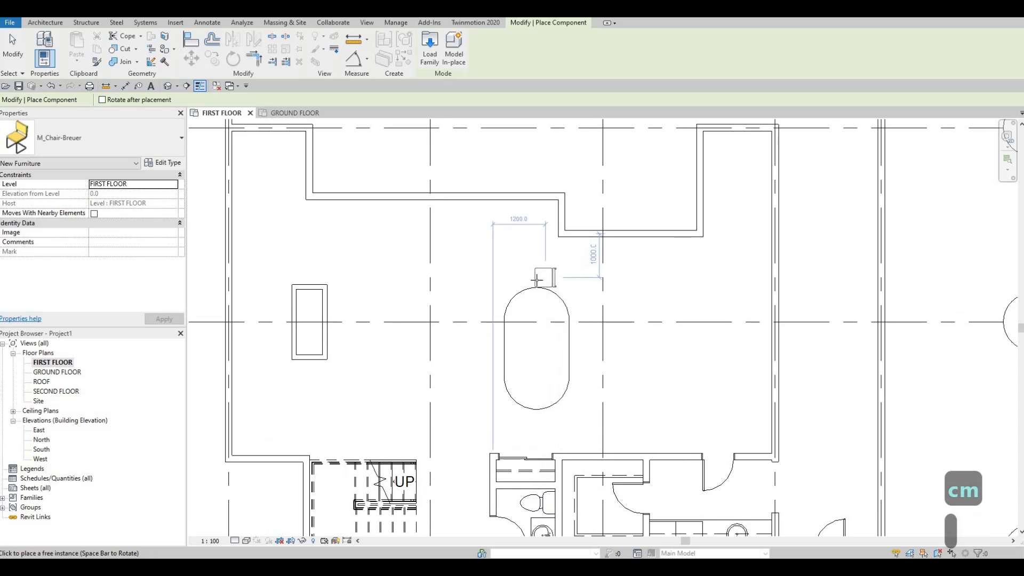
pyautogui.scroll(1, 536, 278)
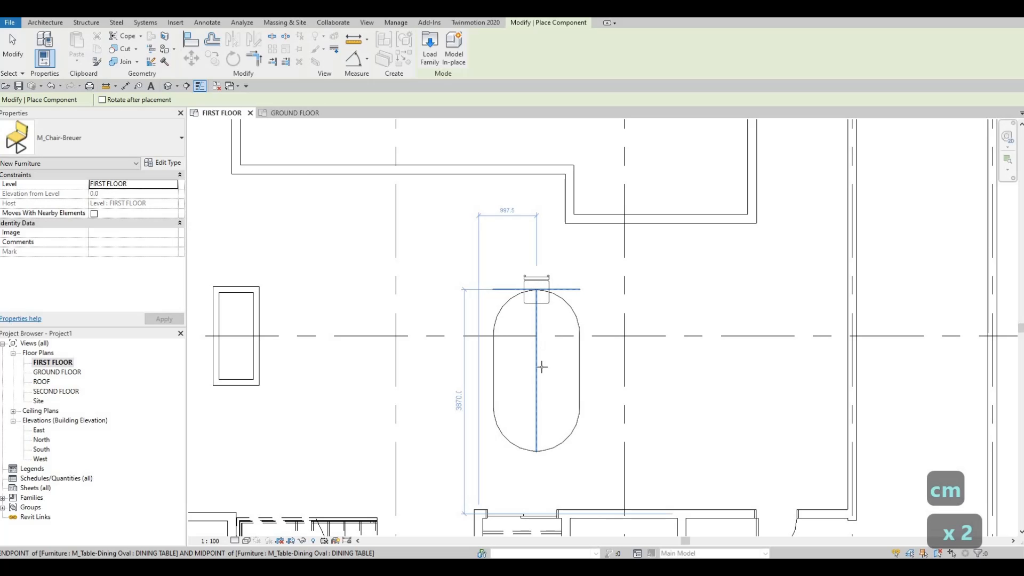
pyautogui.click(541, 366)
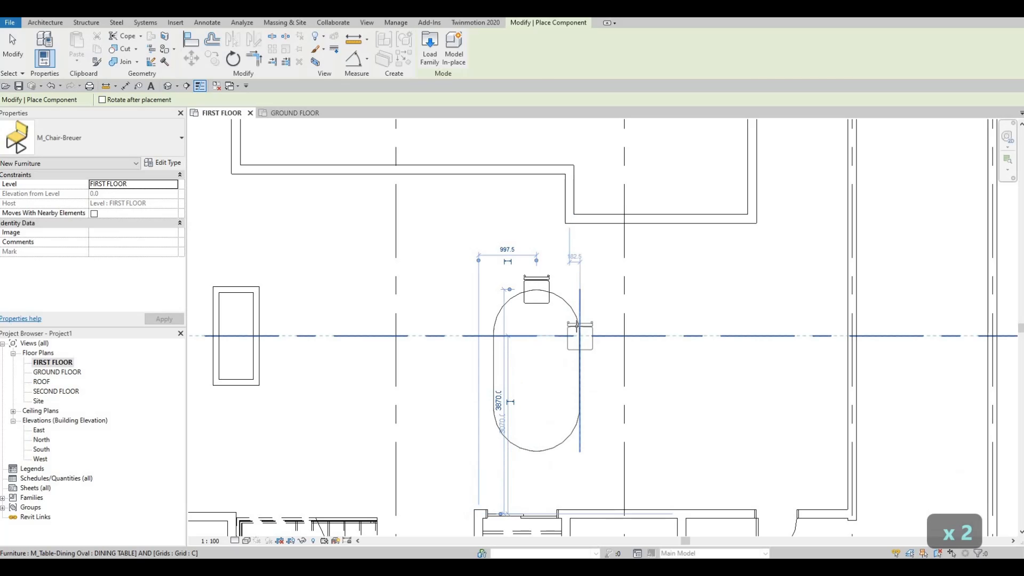
# Step: Place three more Breuer chairs along the dining table's right long side, rotated to face the table
pyautogui.press('space')
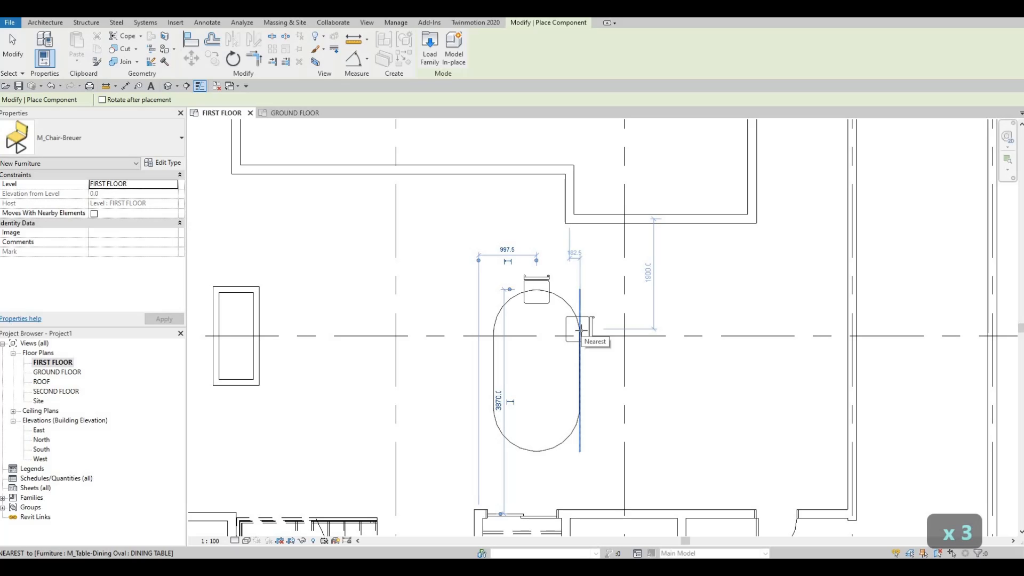
pyautogui.click(580, 330)
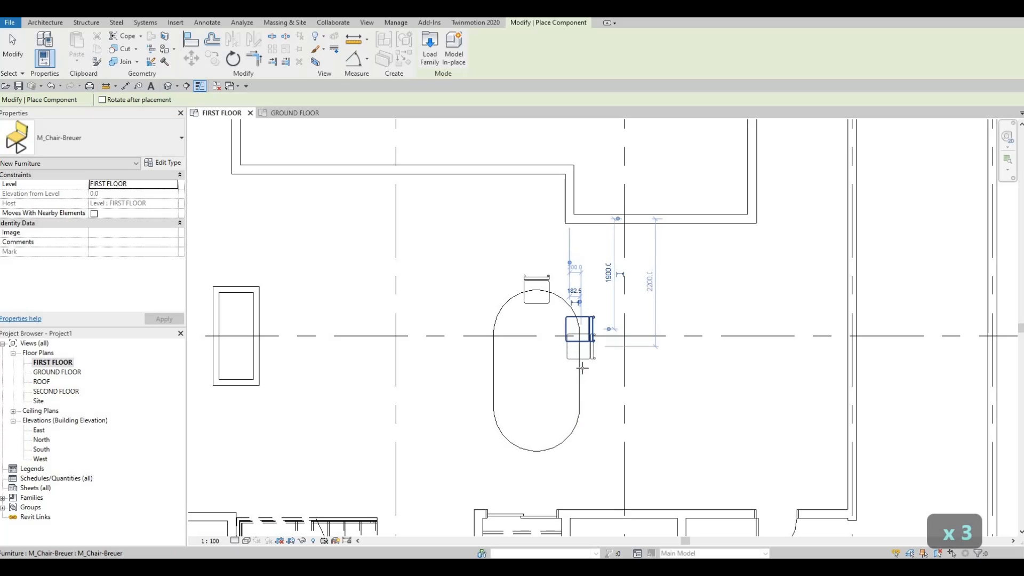
pyautogui.click(581, 374)
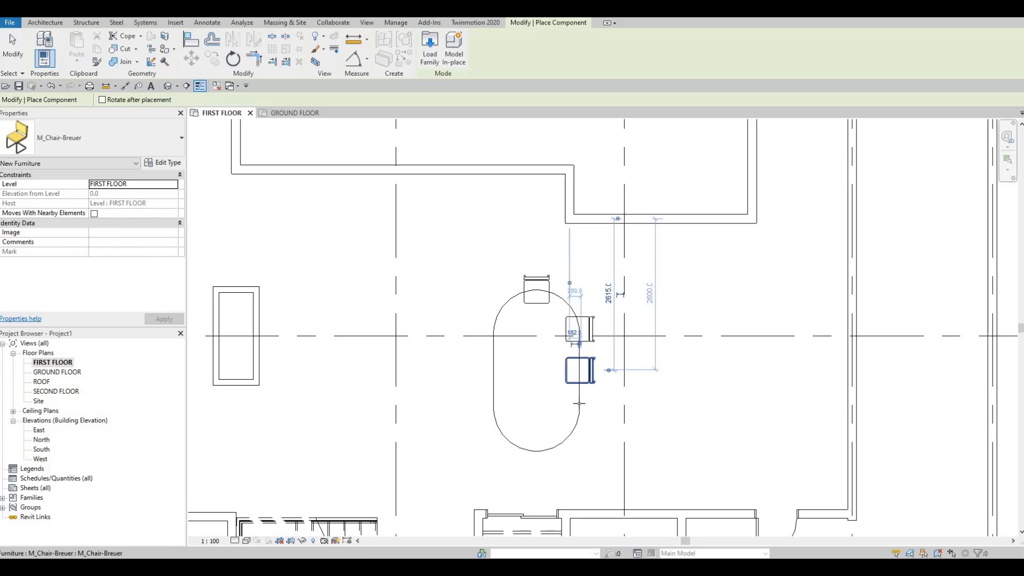
pyautogui.click(581, 413)
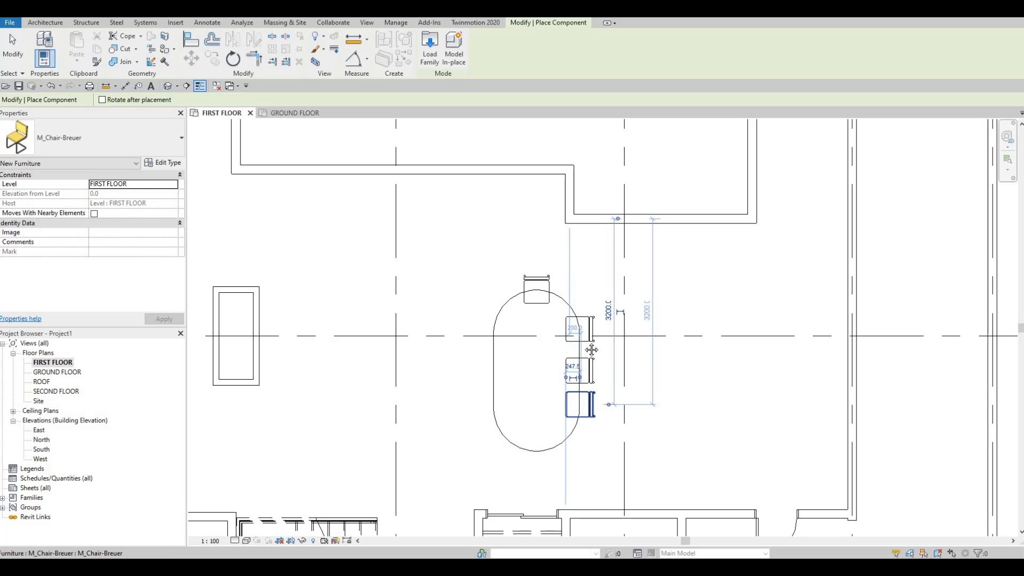
pyautogui.press('Escape')
pyautogui.press('Escape')
pyautogui.press('Escape')
# Step: Mirror the chair at the table's upper end to the opposite end, using the table's crosswise centreline as axis
pyautogui.moveTo(590, 328); pyautogui.dragTo(591, 285, button='middle')
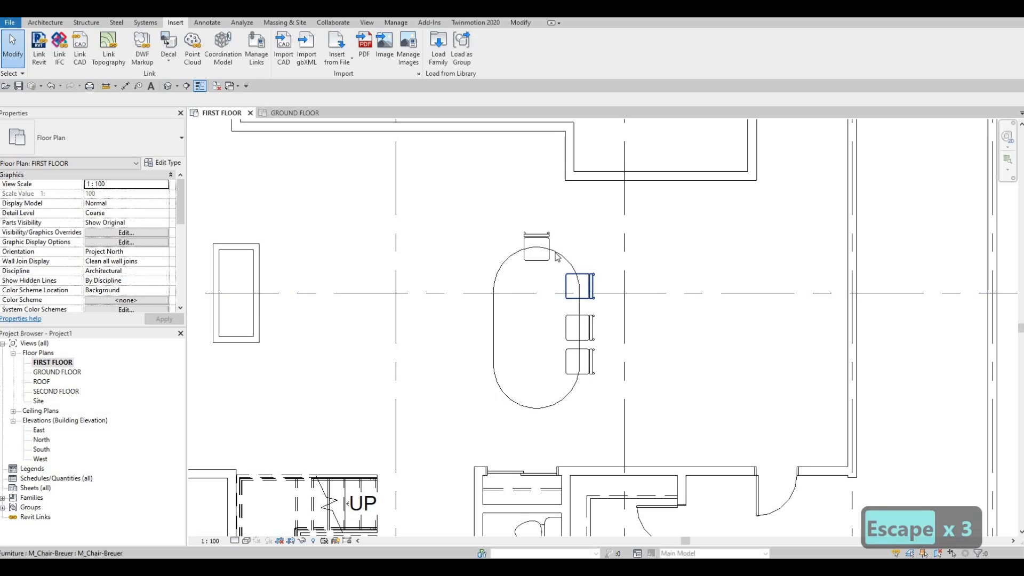
pyautogui.click(537, 246)
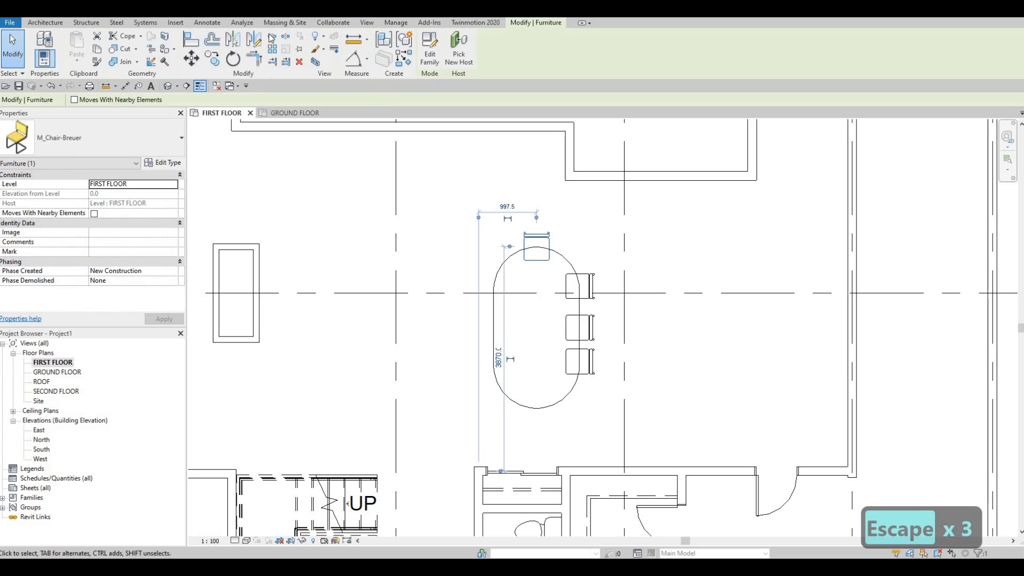
pyautogui.click(233, 43)
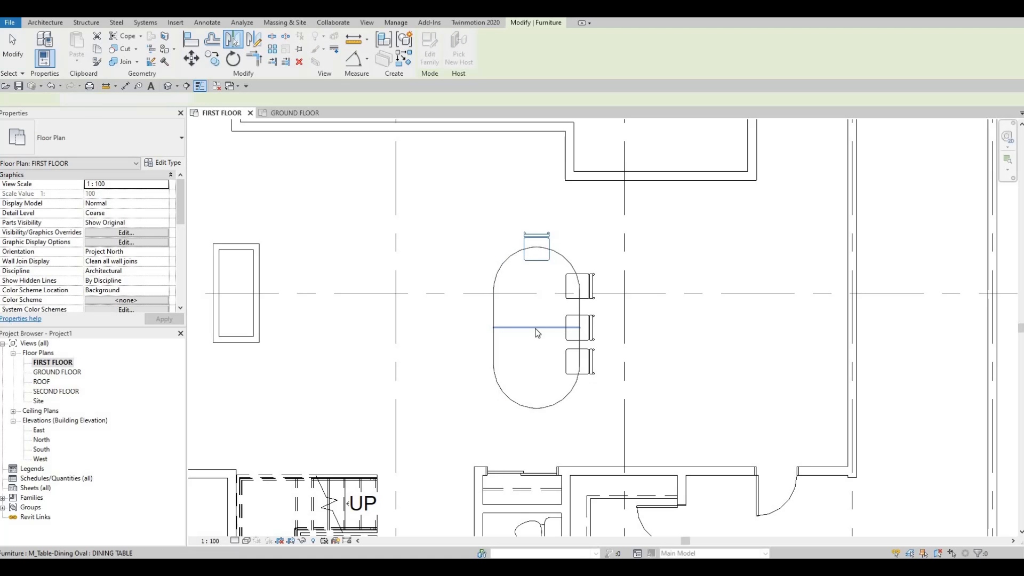
pyautogui.click(535, 328)
pyautogui.press('Escape')
pyautogui.press('Escape')
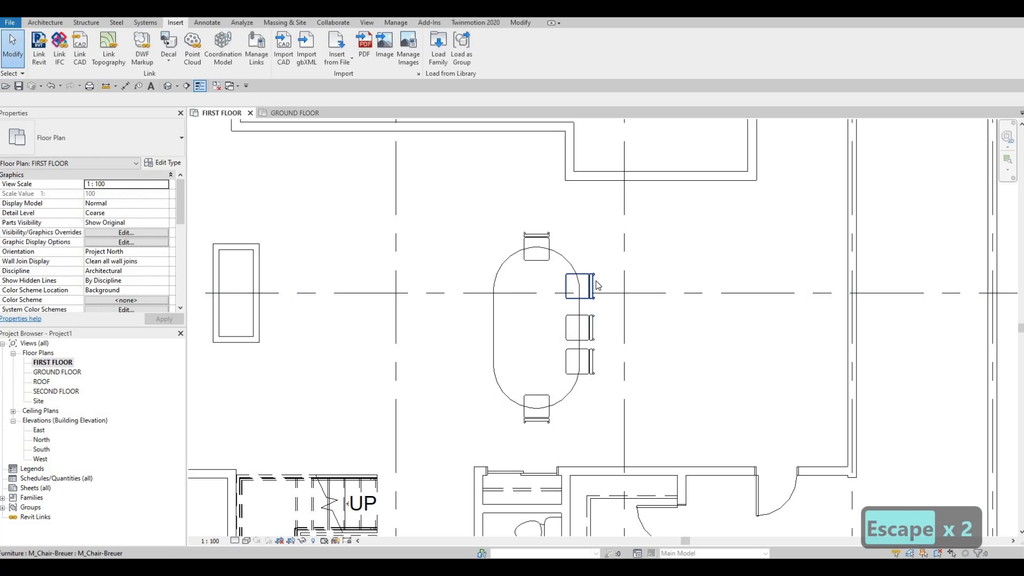
# Step: Nudge the lowest chair on the table's right side slightly downward to even out the chair spacing
pyautogui.click(597, 331)
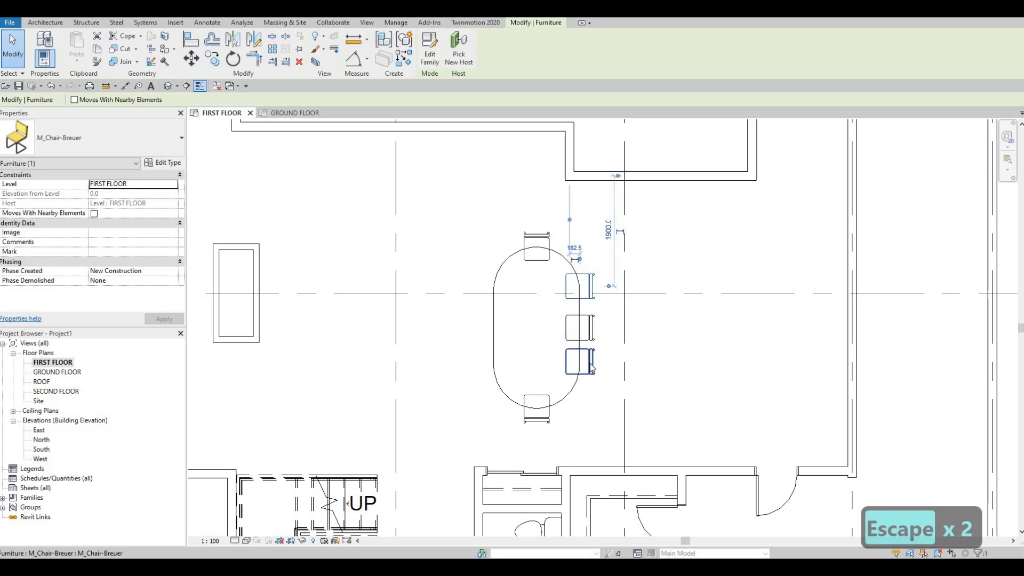
pyautogui.press('Escape')
pyautogui.click(590, 368)
pyautogui.press('Down')
pyautogui.press('Down')
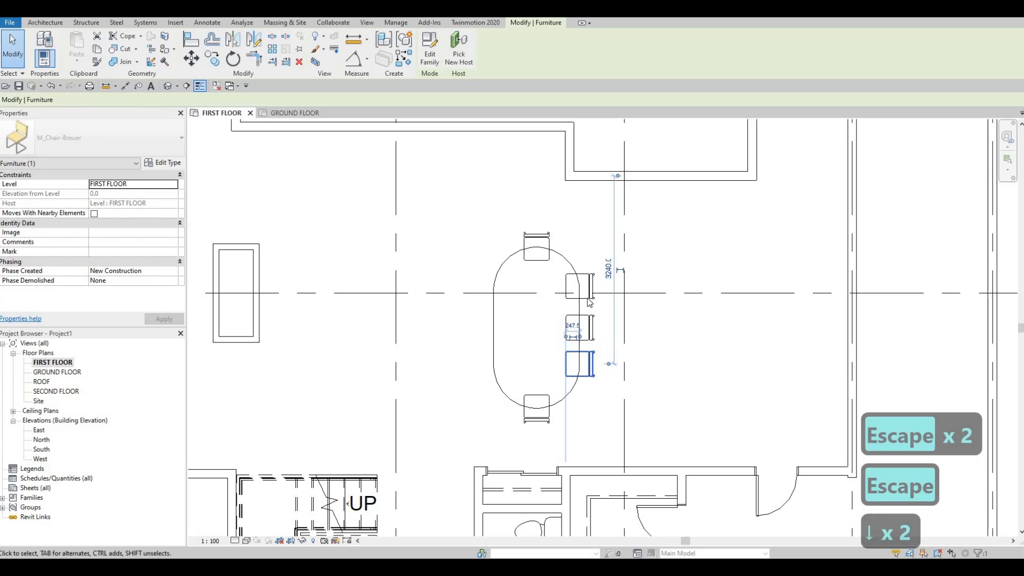
pyautogui.press('Escape')
pyautogui.press('Escape')
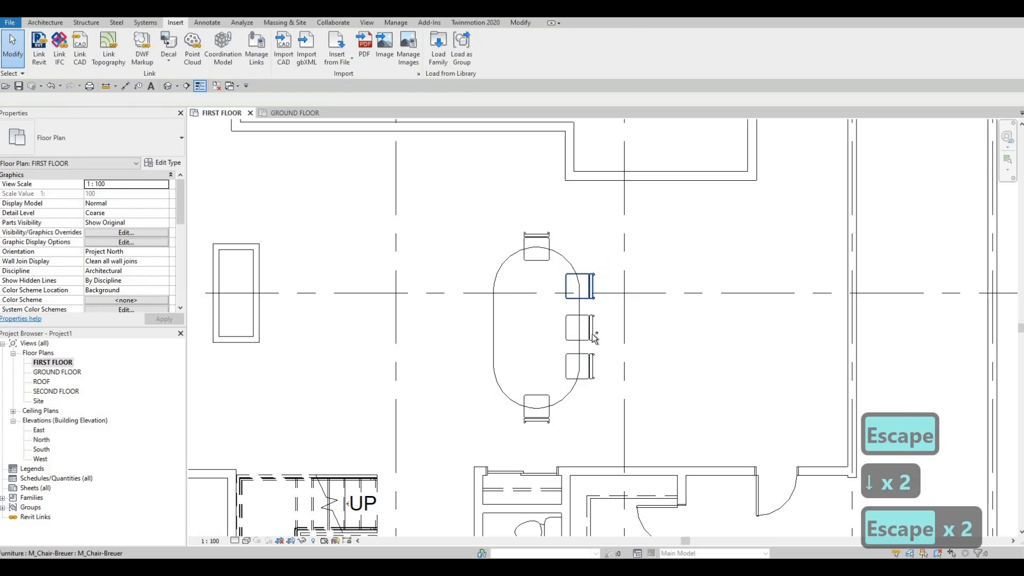
# Step: Mirror copies of the three right-side chairs to the table's left side about a drawn axis along its lengthwise centreline
pyautogui.click(590, 287)
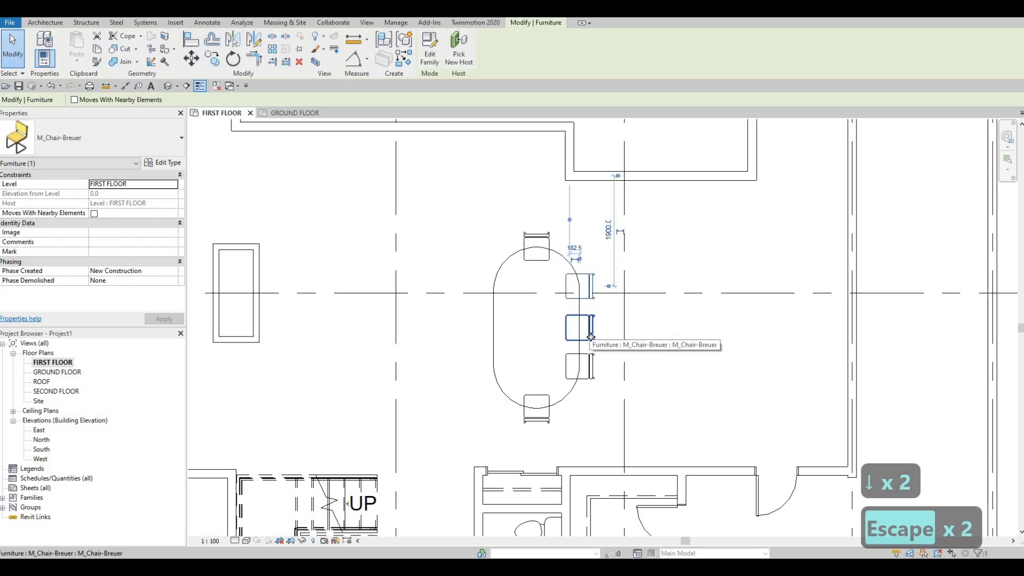
pyautogui.keyDown('ctrl'); pyautogui.click(591, 337); pyautogui.keyUp('ctrl')
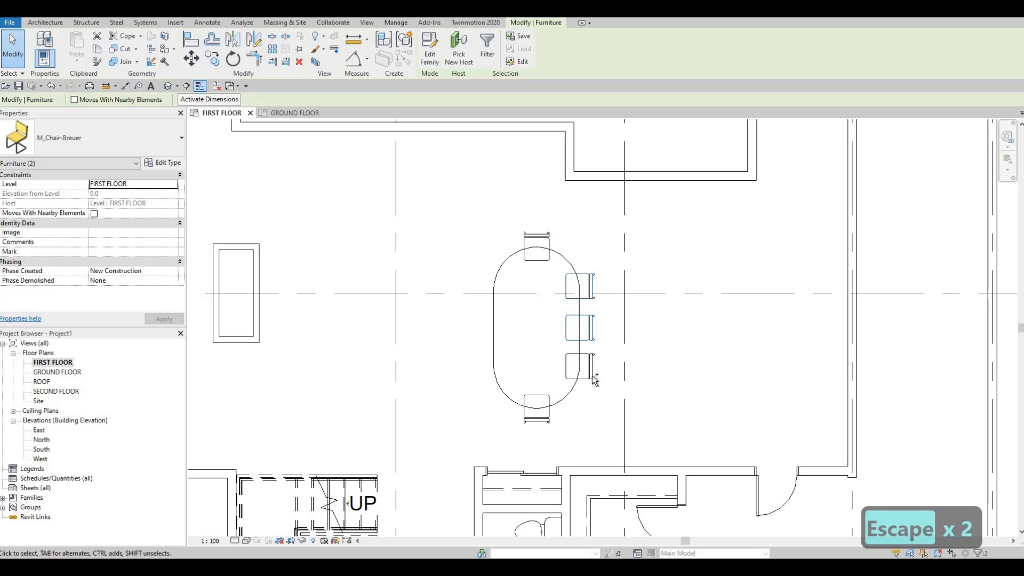
pyautogui.keyDown('ctrl'); pyautogui.click(592, 373); pyautogui.keyUp('ctrl')
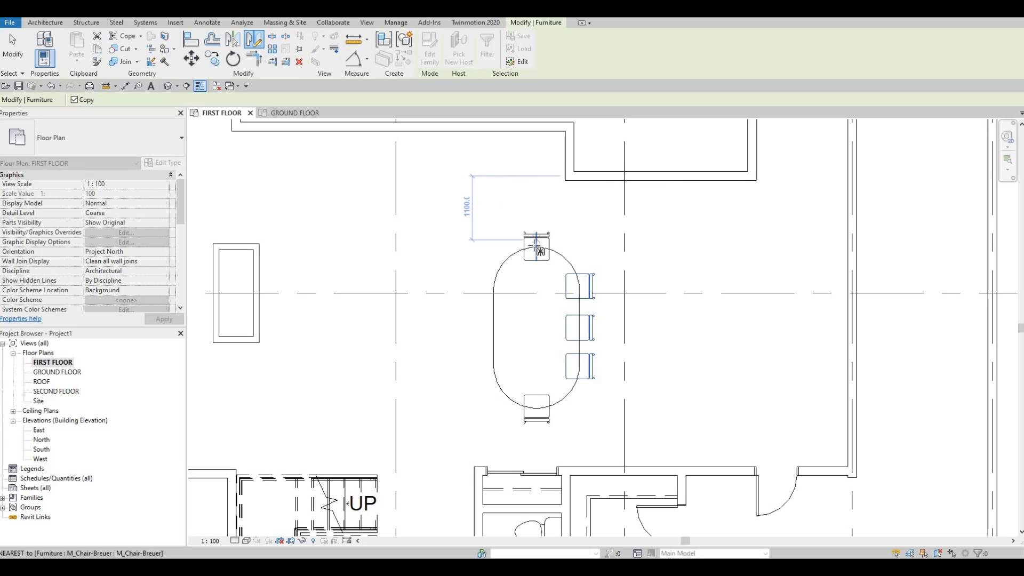
pyautogui.click(536, 246)
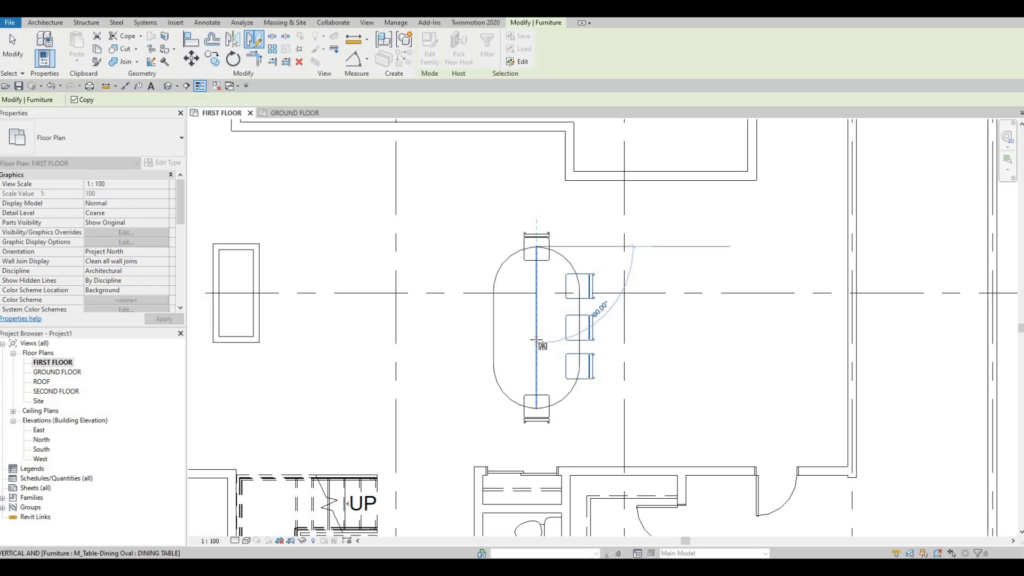
pyautogui.click(520, 345)
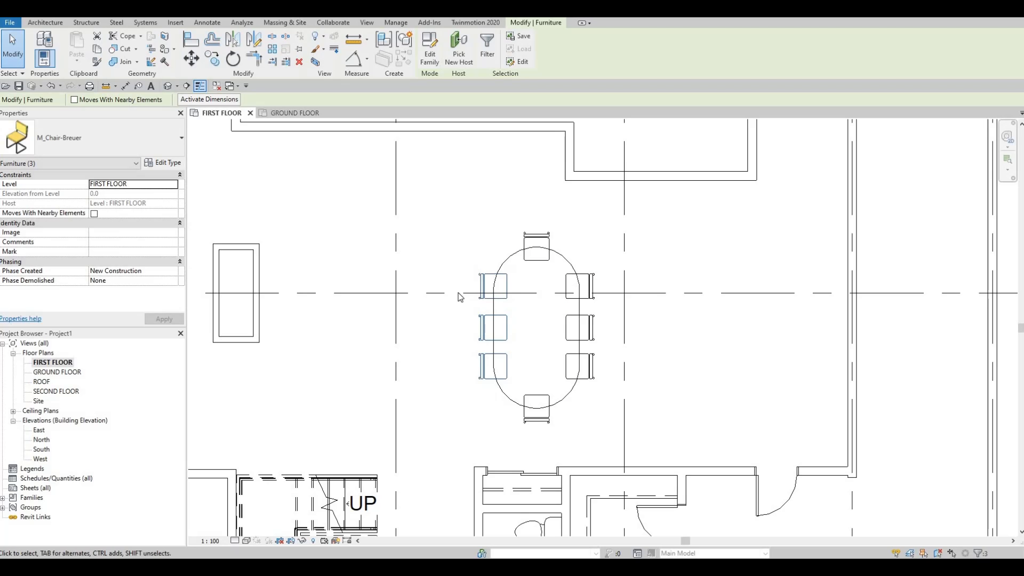
pyautogui.press('Escape')
pyautogui.press('Escape')
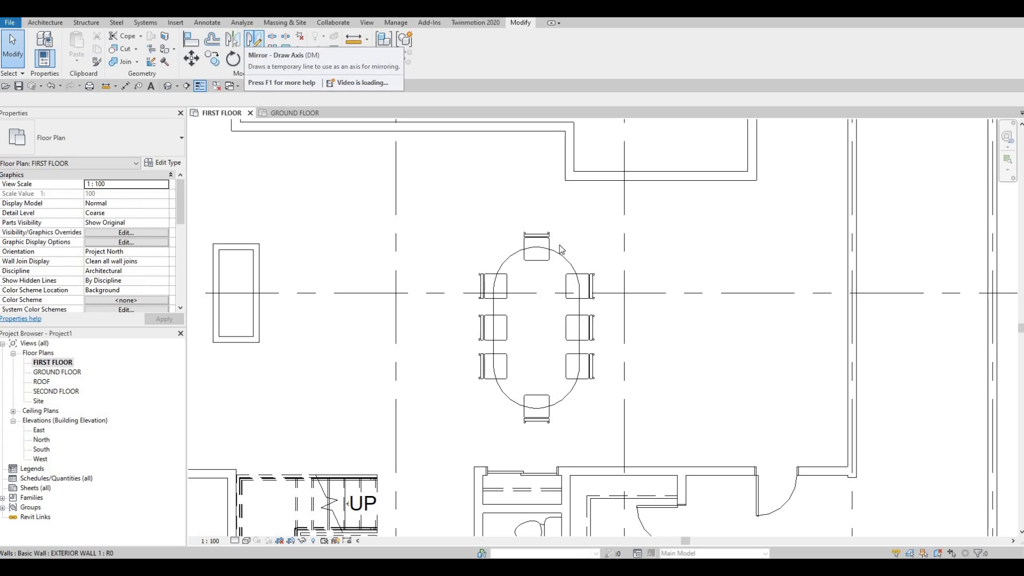
pyautogui.moveTo(551, 247); pyautogui.dragTo(551, 228, button='middle')
pyautogui.press('Escape')
pyautogui.press('Escape')
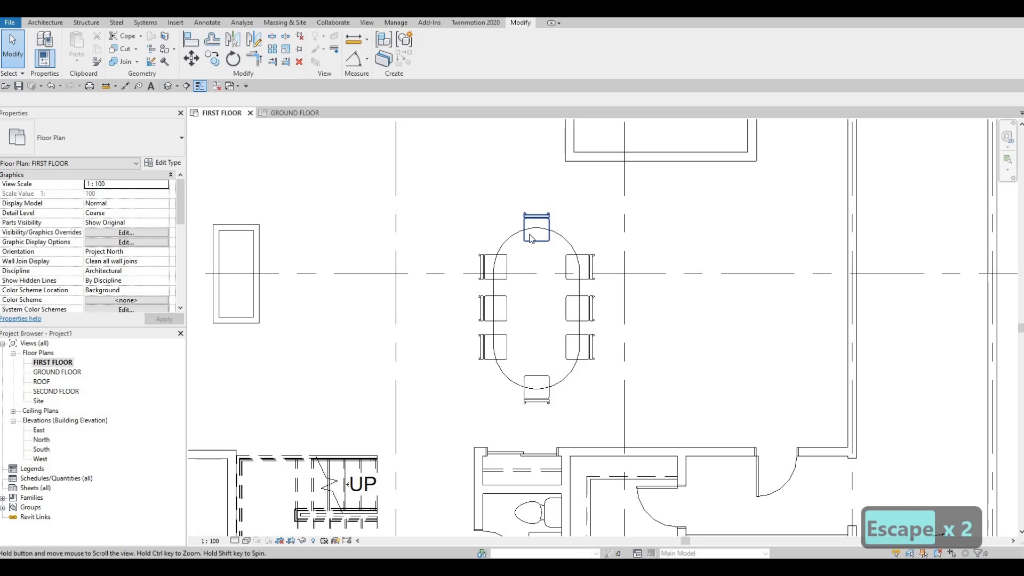
pyautogui.scroll(-1, 531, 238)
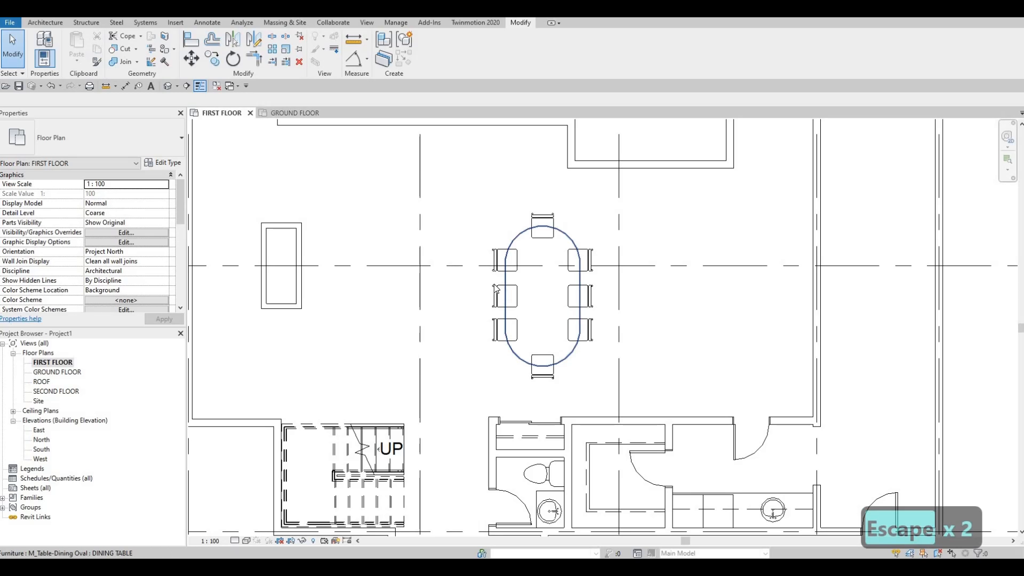
pyautogui.moveTo(544, 289)
pyautogui.mouseDown(button='middle')
pyautogui.moveTo(544, 301)
pyautogui.moveTo(536, 291)
pyautogui.mouseUp(button='middle')
pyautogui.moveTo(543, 240); pyautogui.dragTo(505, 221, button='middle')
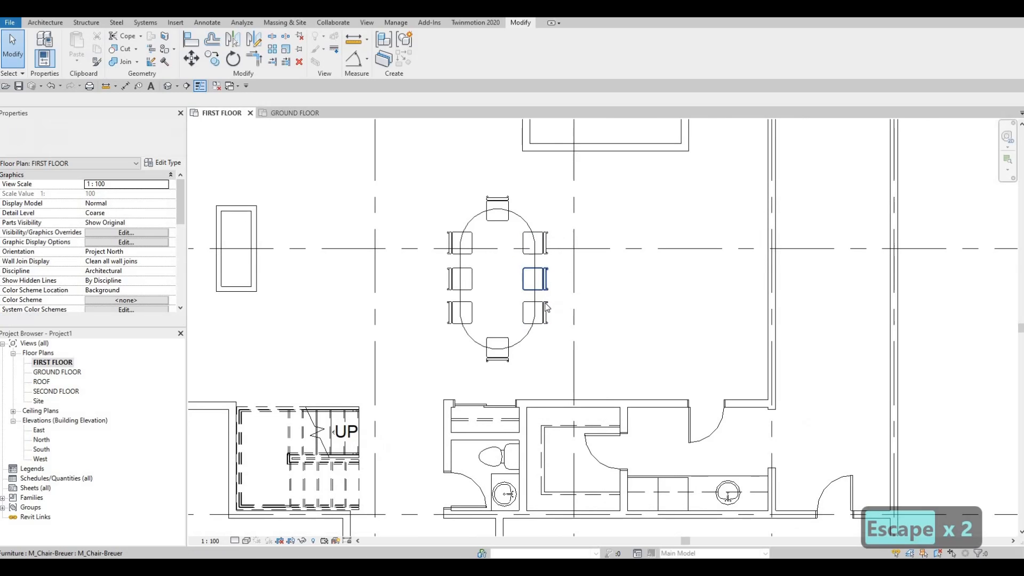
pyautogui.scroll(-1, 554, 266)
pyautogui.moveTo(493, 255)
pyautogui.mouseDown(button='middle')
pyautogui.moveTo(555, 266)
pyautogui.moveTo(499, 269)
pyautogui.mouseUp(button='middle')
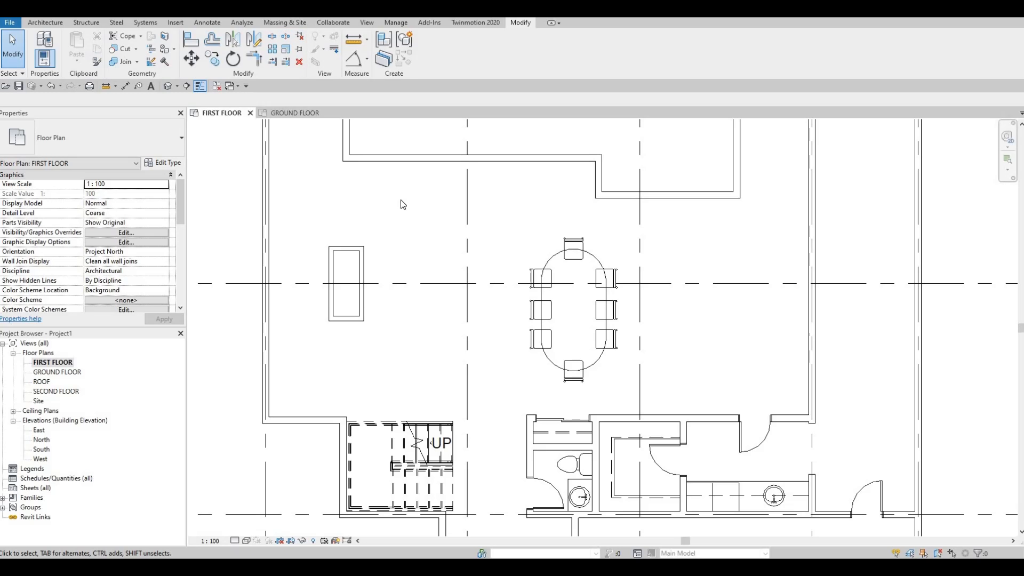
# Step: Load the M_Sofa-Corbu family from the Seating folder of the furniture library into the project
pyautogui.click(175, 23)
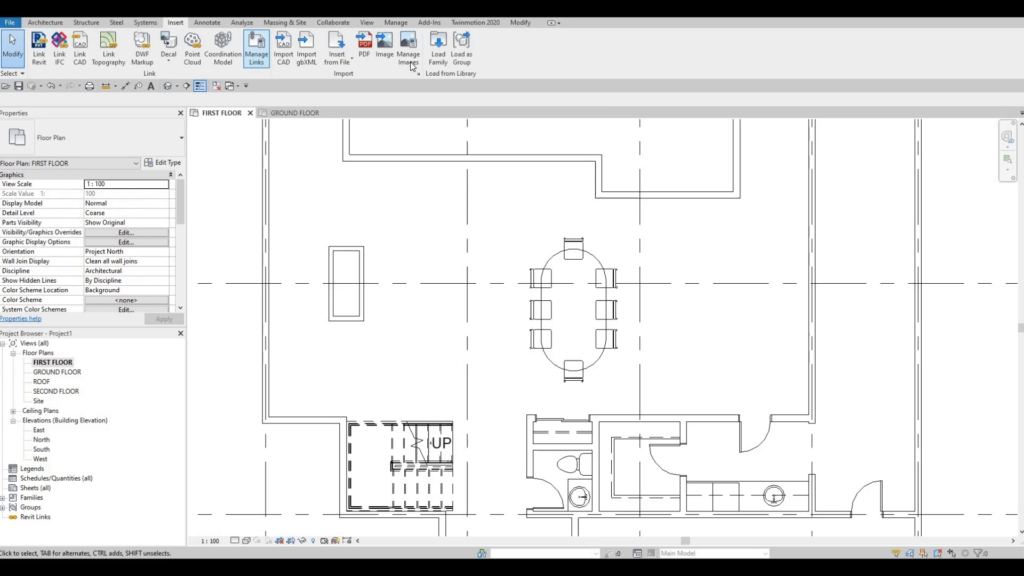
pyautogui.click(437, 50)
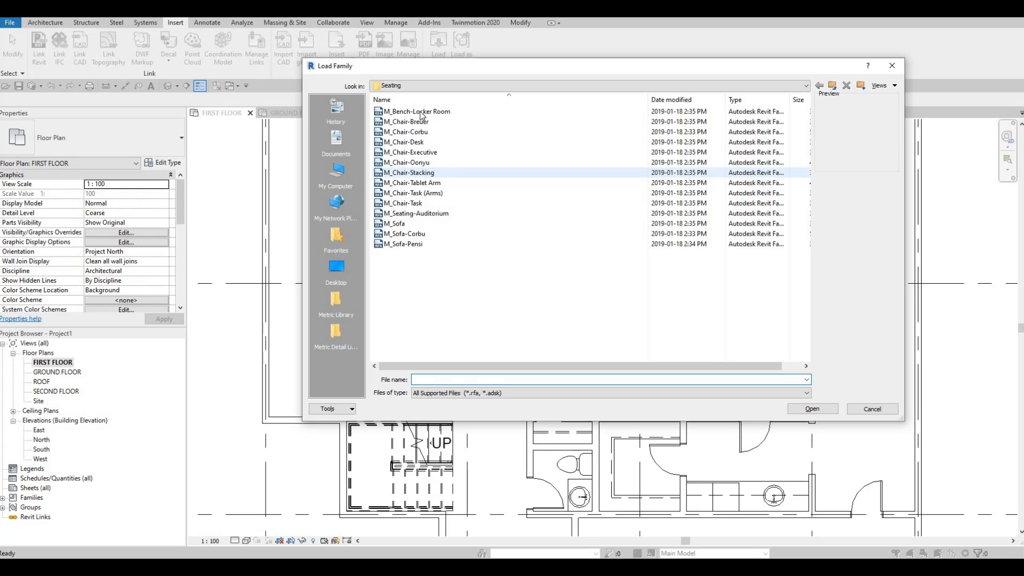
pyautogui.click(422, 112)
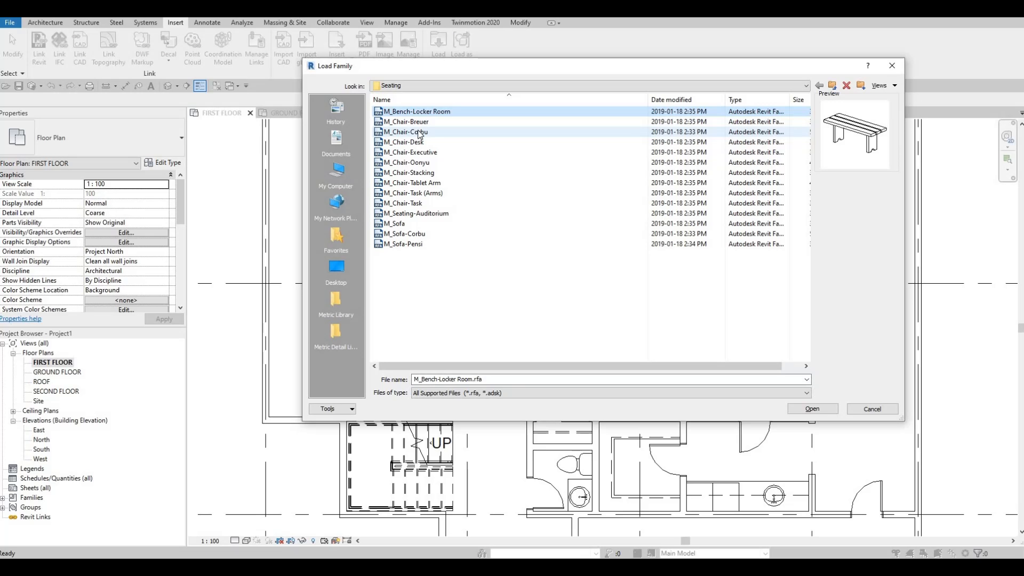
pyautogui.press('Down')
pyautogui.press('Down')
pyautogui.press('Down')
pyautogui.press('Down')
pyautogui.press('Down')
pyautogui.press('Down')
pyautogui.press('Down')
pyautogui.press('Down')
pyautogui.press('Down')
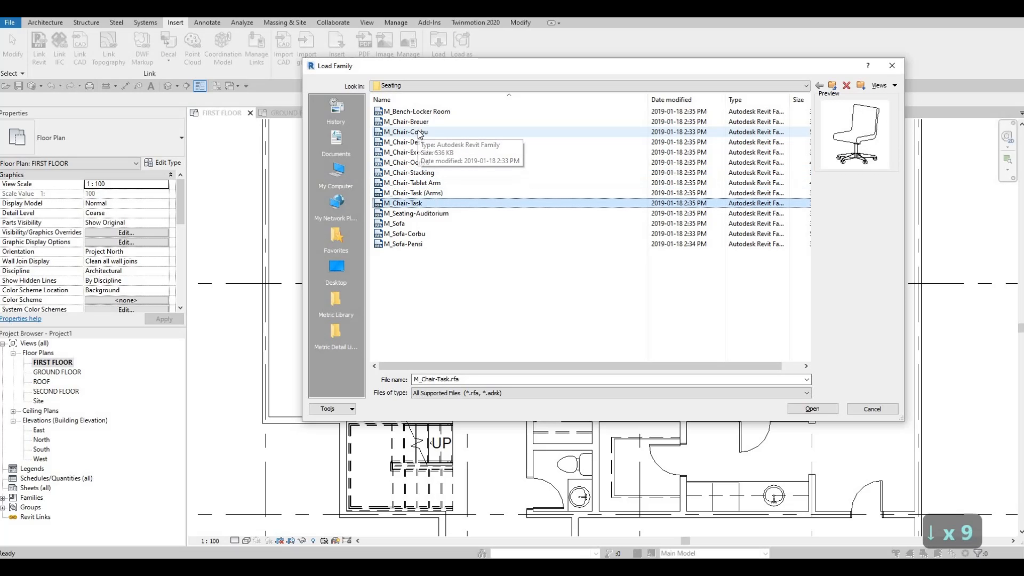
pyautogui.press('Down')
pyautogui.press('Down')
pyautogui.press('Down')
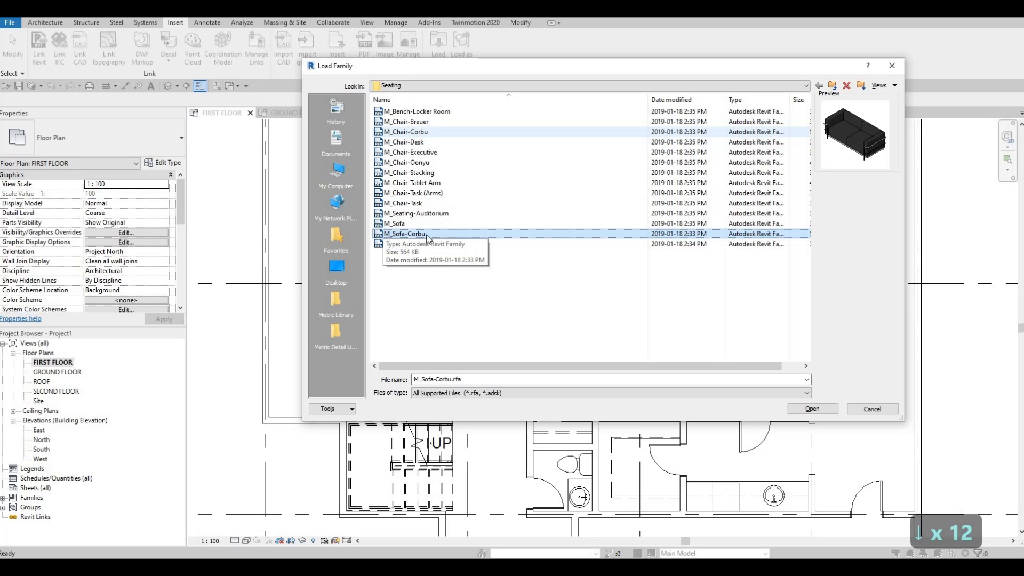
pyautogui.click(816, 406)
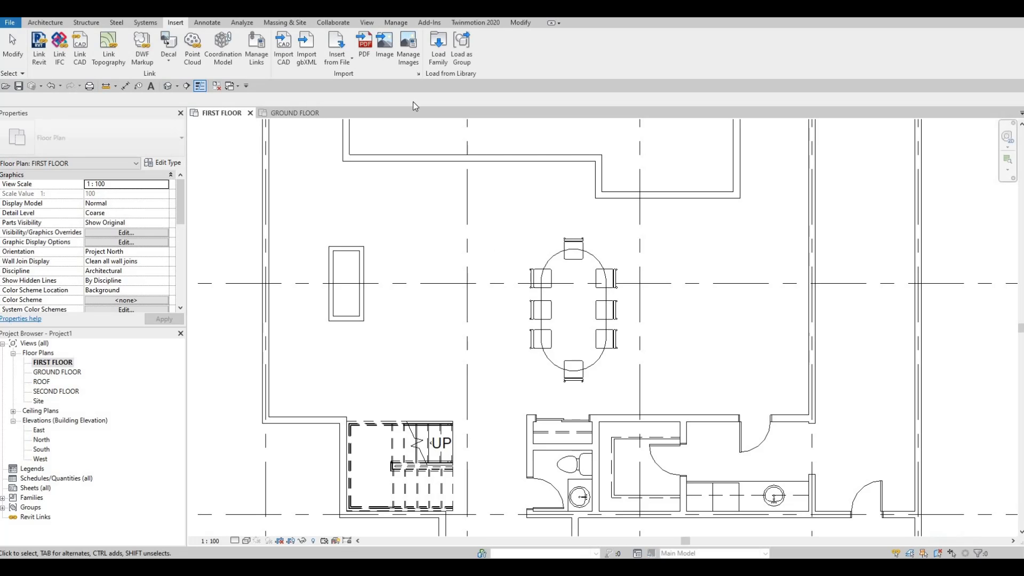
# Step: Place the Corbu sofa to the right of the coffee table, rotated to face the table
pyautogui.press('c')
pyautogui.press('m')
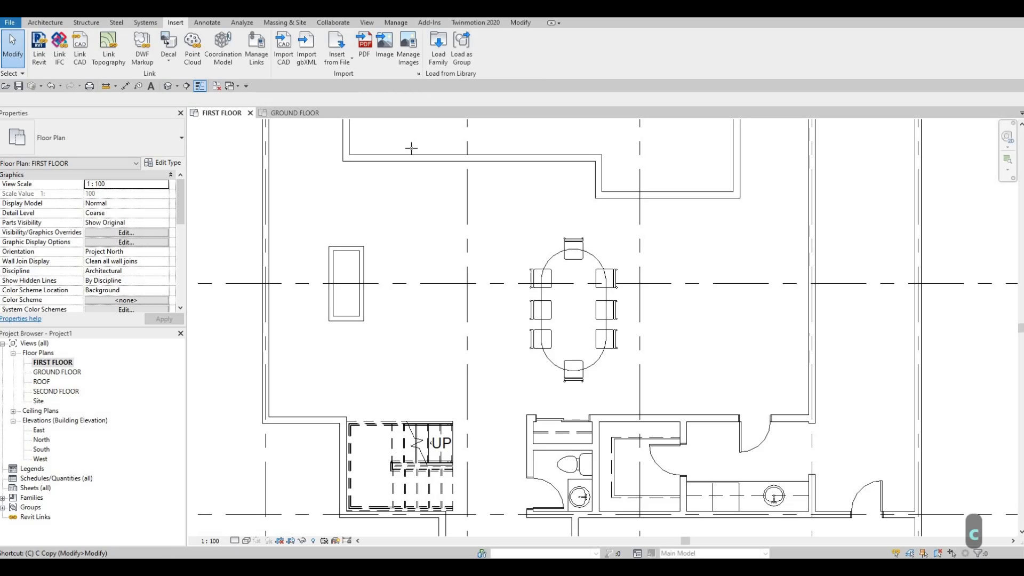
pyautogui.press('space')
pyautogui.press('space')
pyautogui.press('space')
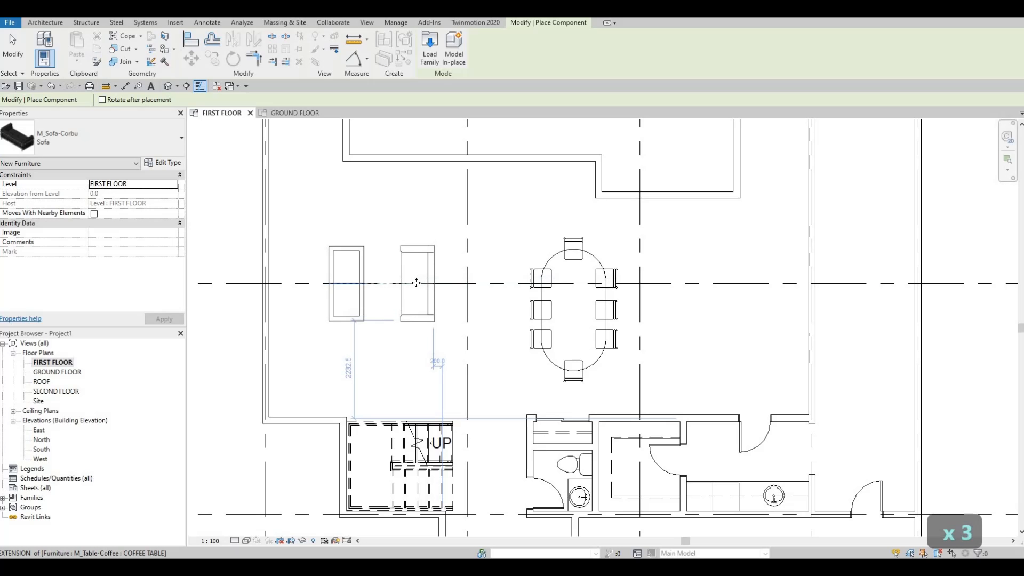
pyautogui.click(411, 290)
pyautogui.press('Escape')
pyautogui.press('Escape')
pyautogui.press('Escape')
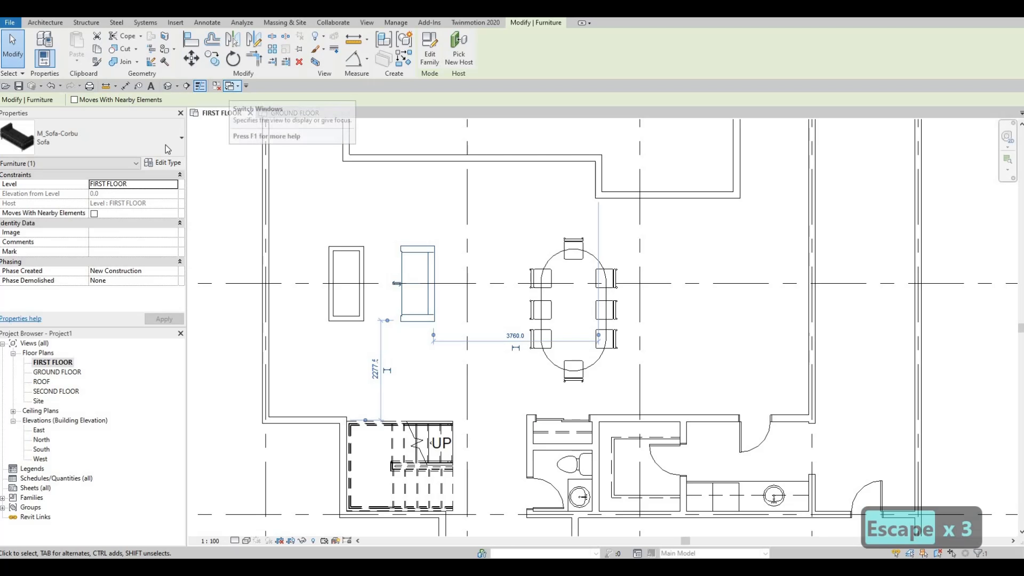
# Step: Duplicate the placed sofa's type under the name Sofa 2
pyautogui.click(174, 163)
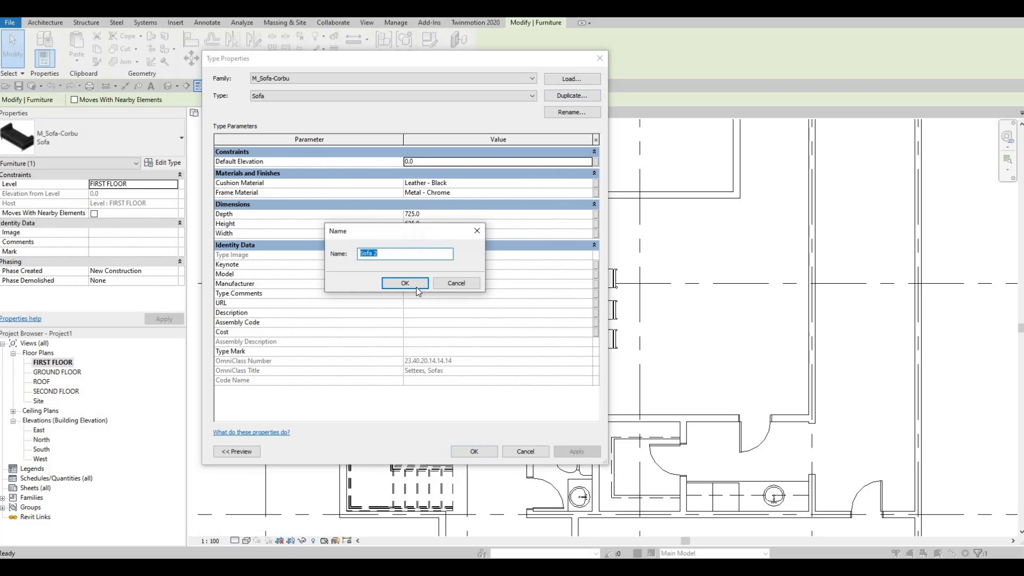
pyautogui.press('Return')
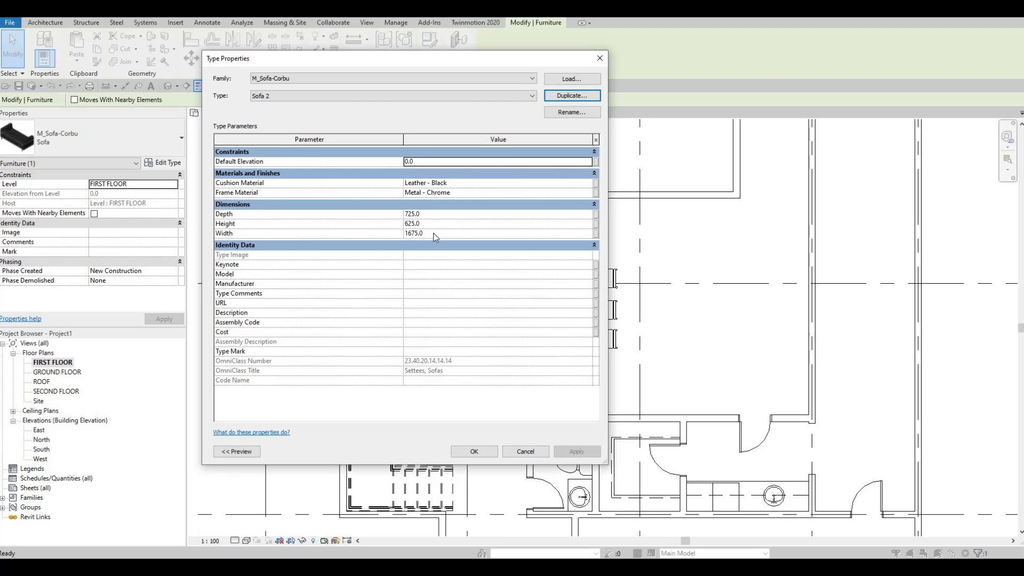
# Step: Set the Sofa 2 type's width to 3000 and depth to 900, and apply the changes to the placed sofa
pyautogui.click(456, 235)
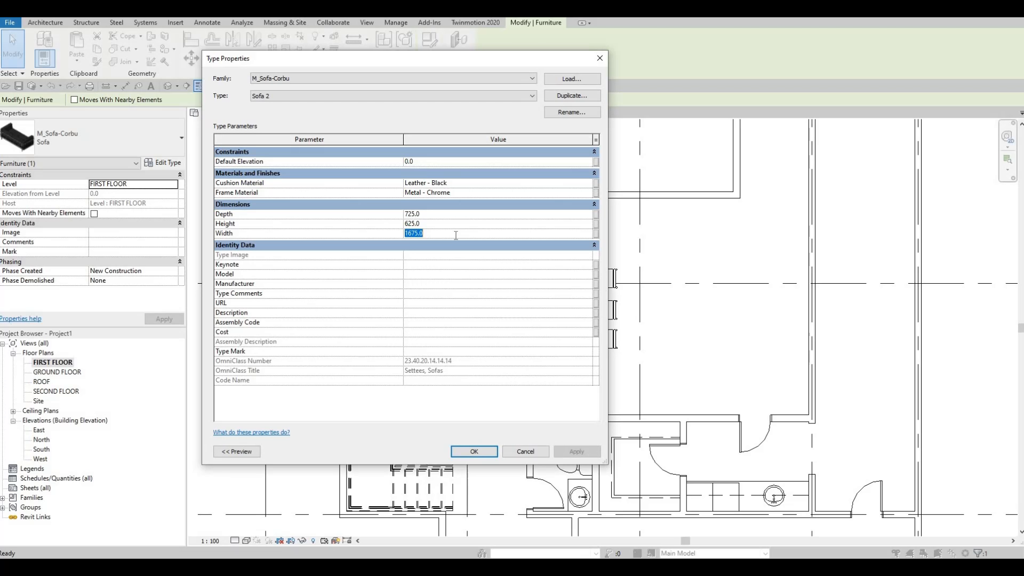
pyautogui.write('3000')
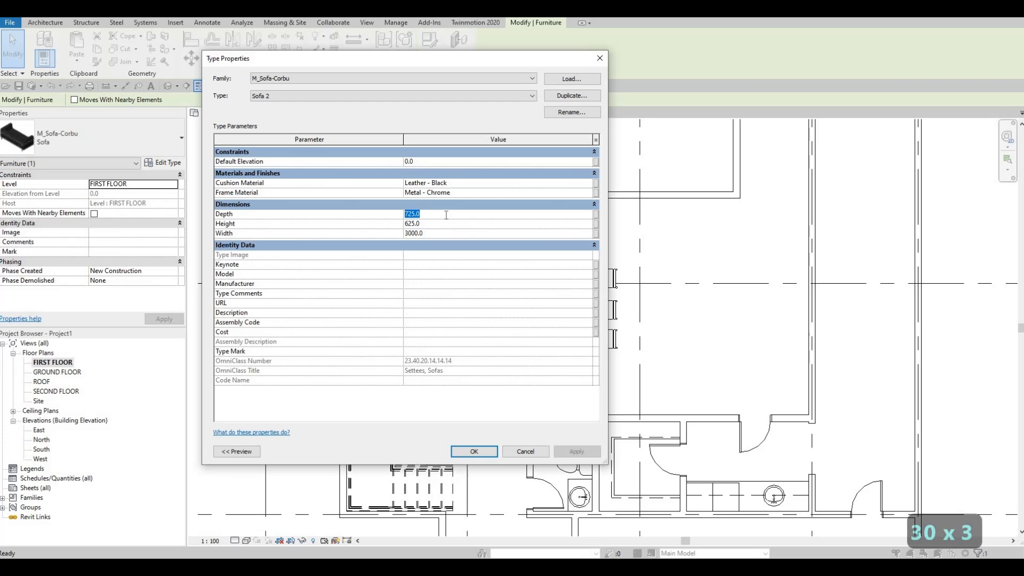
pyautogui.write('900')
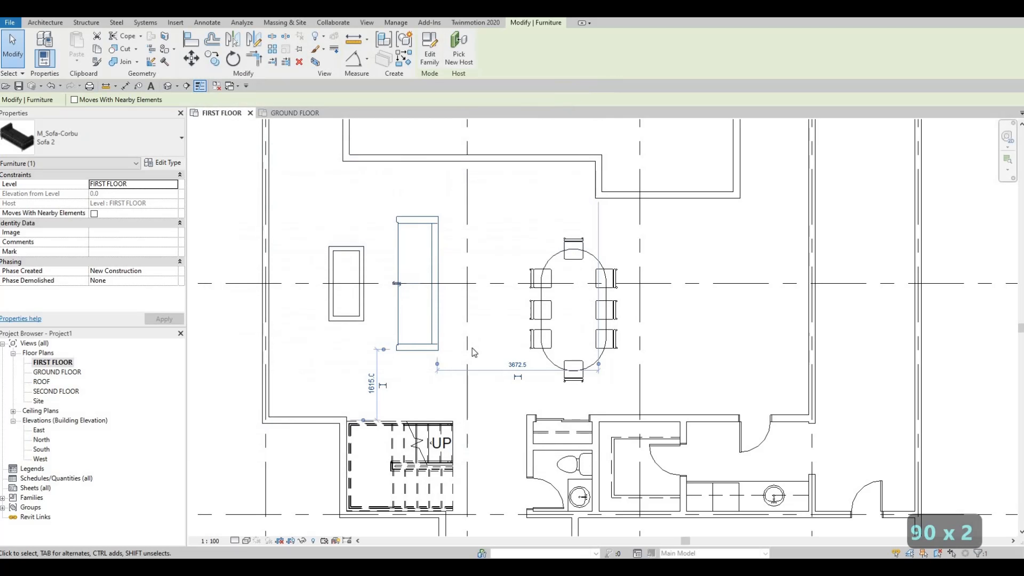
pyautogui.moveTo(438, 262); pyautogui.dragTo(482, 315, button='middle')
pyautogui.press('Escape')
pyautogui.press('Escape')
# Step: Nudge the resized sofa slightly to the right, away from the coffee table, keeping its vertical position in the plan
pyautogui.click(483, 315)
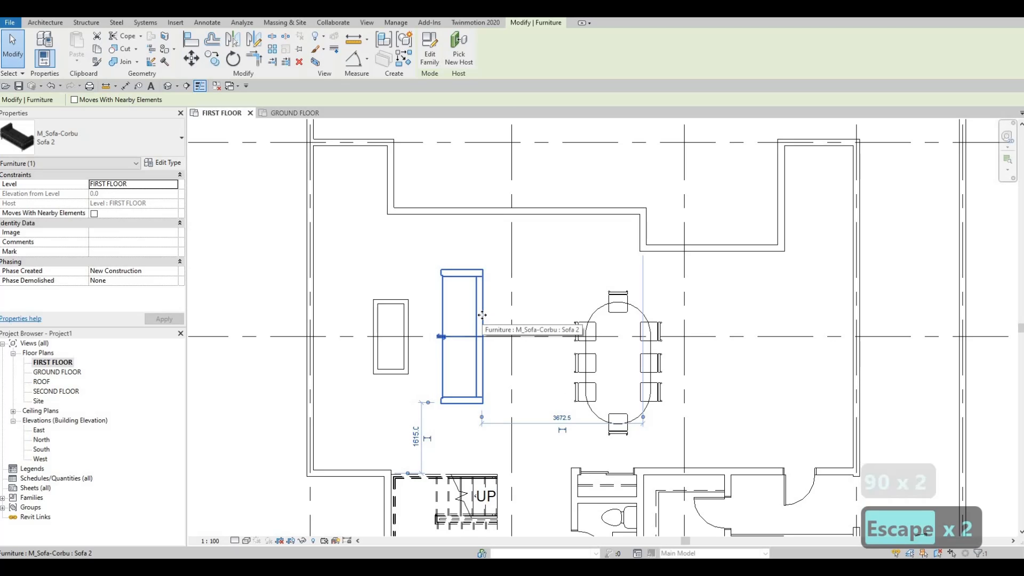
pyautogui.press('Up')
pyautogui.press('Up')
pyautogui.press('Left')
pyautogui.press('Left')
pyautogui.press('Left')
pyautogui.press('Down')
pyautogui.press('Down')
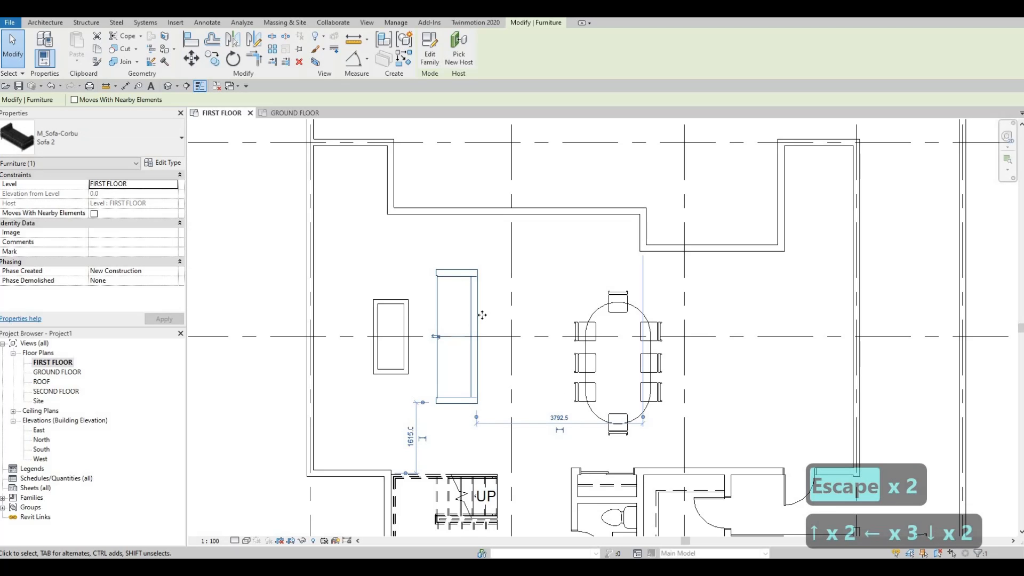
pyautogui.press('Right')
pyautogui.press('Right')
pyautogui.press('Right')
pyautogui.press('Right')
pyautogui.press('Right')
pyautogui.press('Right')
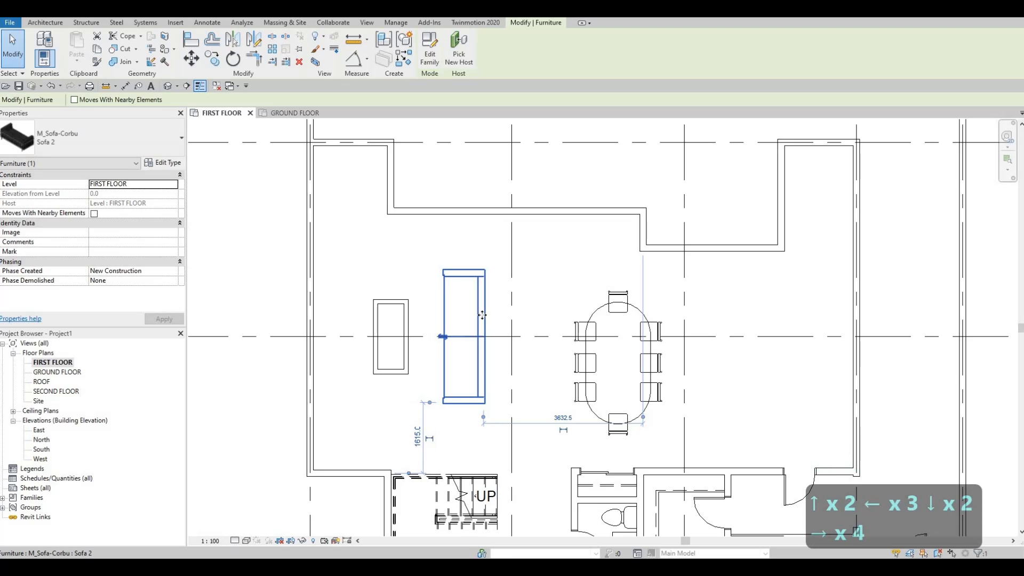
pyautogui.press('Right')
pyautogui.press('Escape')
pyautogui.press('Escape')
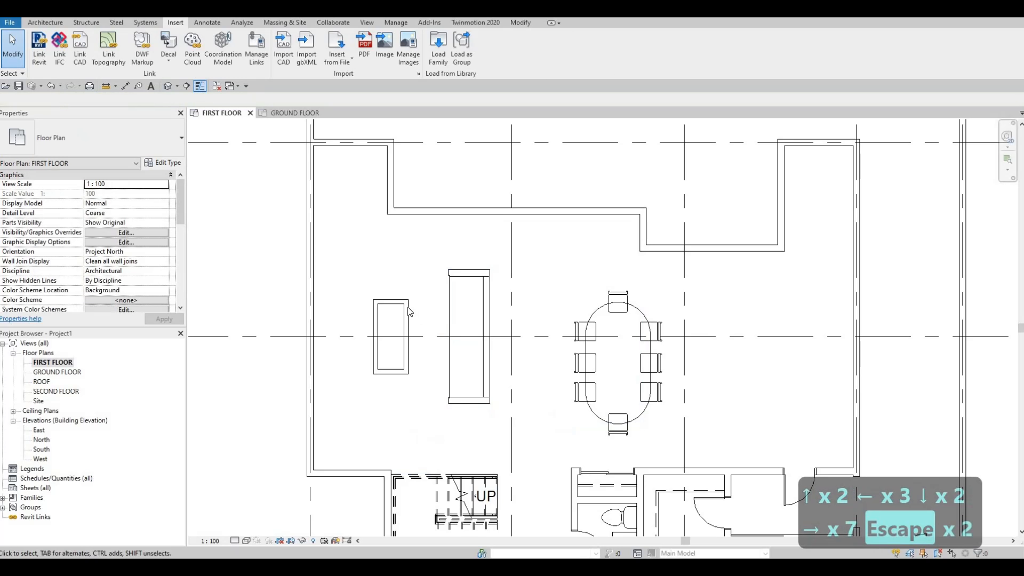
# Step: Nudge the coffee table one increment to the right, toward the sofa
pyautogui.click(409, 312)
pyautogui.press('Right')
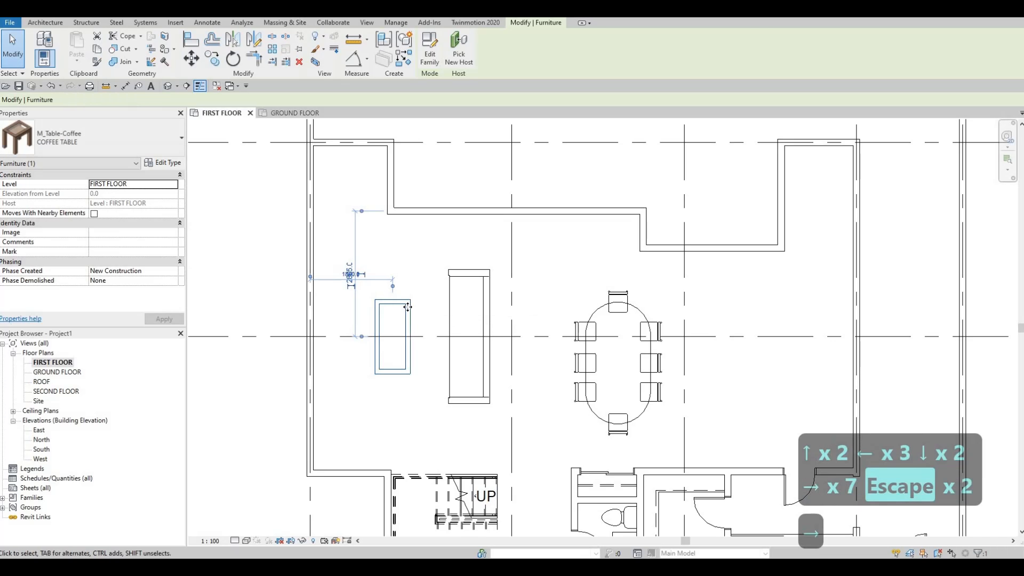
pyautogui.press('Escape')
pyautogui.press('Escape')
# Step: Nudge the sofa two increments to the left, back toward the coffee table
pyautogui.moveTo(455, 303); pyautogui.dragTo(479, 278, button='middle')
pyautogui.click(481, 282)
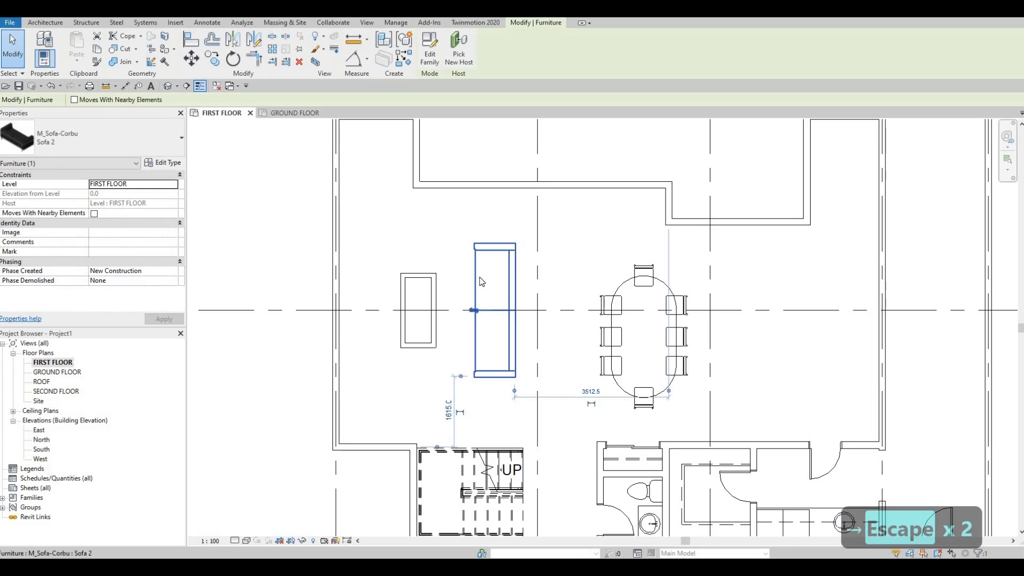
pyautogui.press('Left')
pyautogui.press('Left')
pyautogui.press('Escape')
pyautogui.press('Escape')
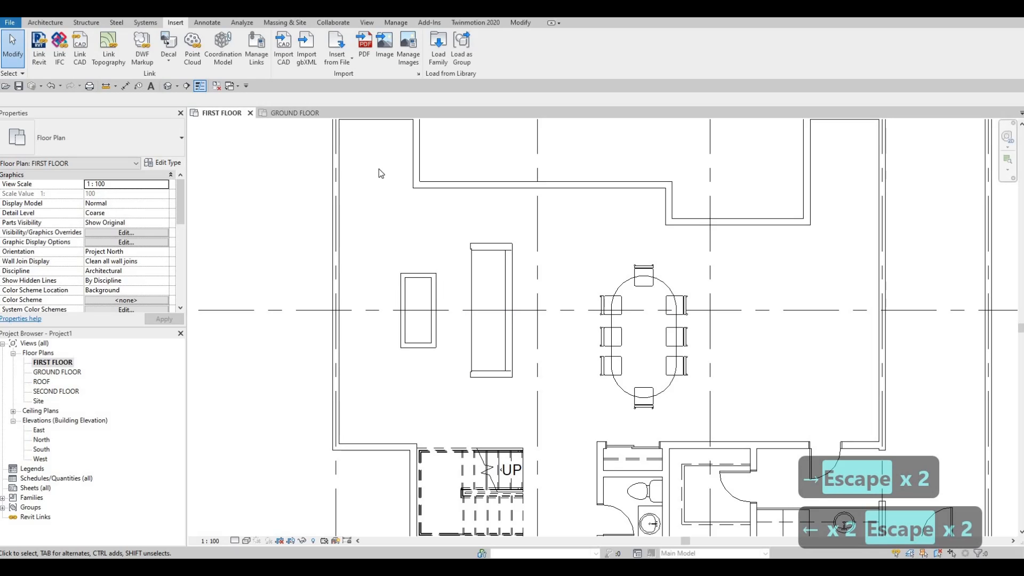
# Step: Load the M_Chair-Desk family from the Seating folder of the furniture library into the project
pyautogui.click(439, 52)
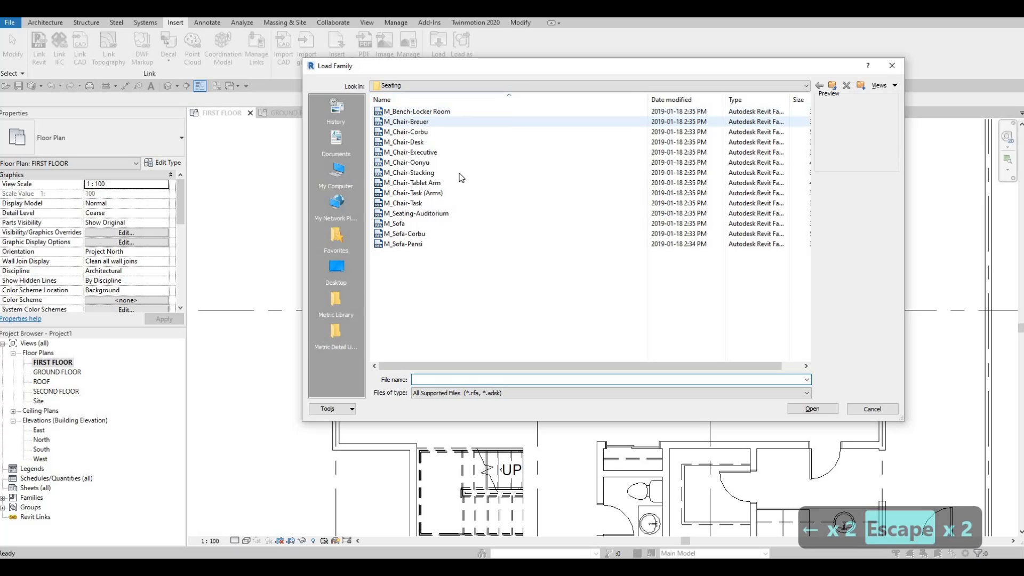
pyautogui.click(418, 134)
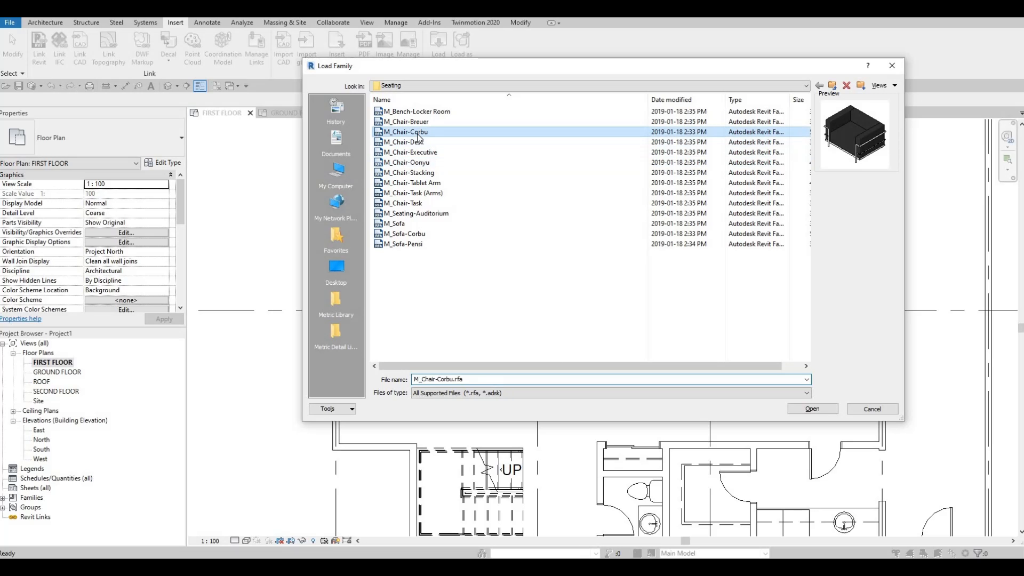
pyautogui.press('Down')
pyautogui.press('Down')
pyautogui.press('Down')
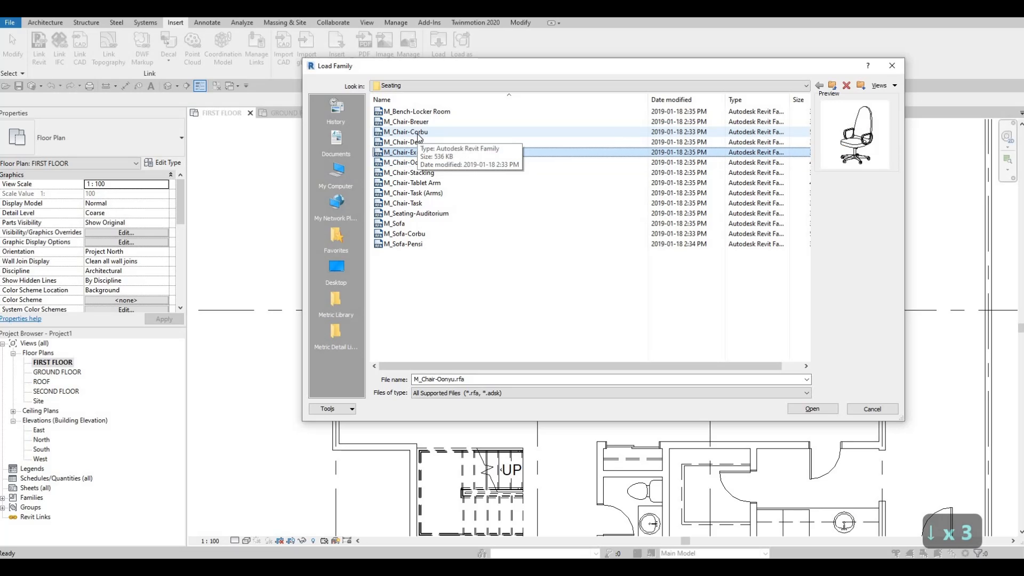
pyautogui.click(418, 141)
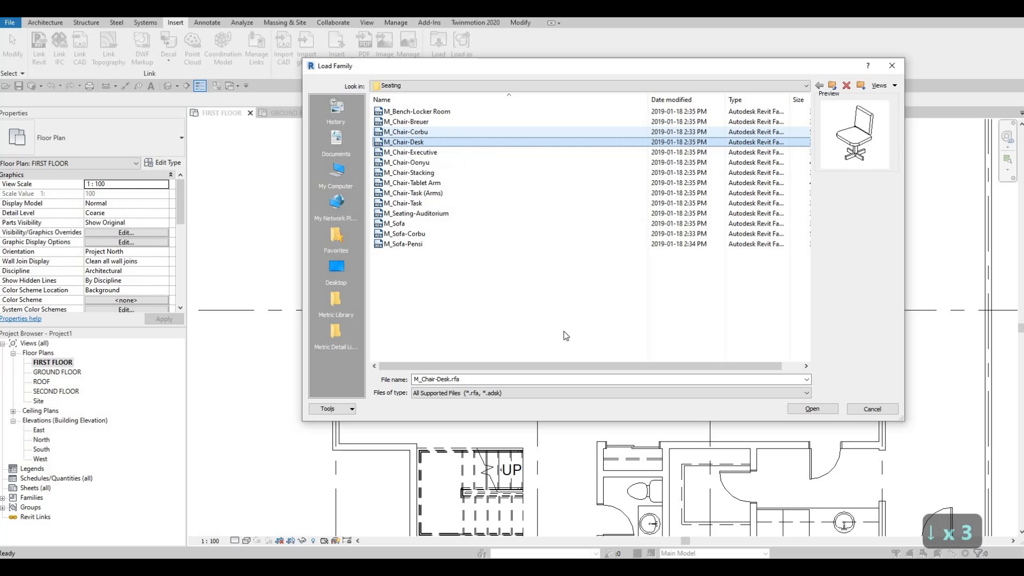
pyautogui.click(809, 409)
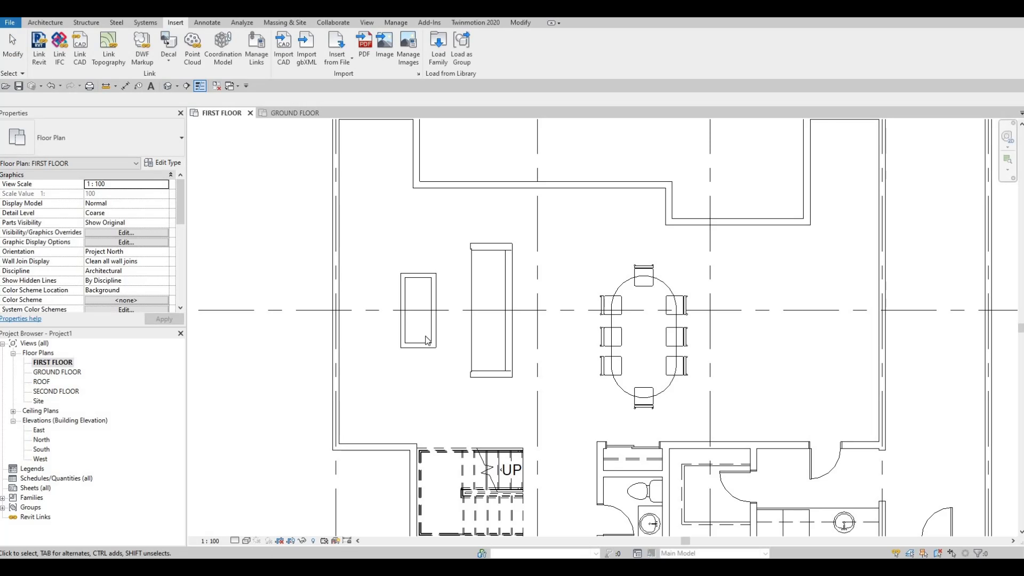
# Step: Place two Desk Chair components side by side below the coffee table, both facing it
pyautogui.press('c')
pyautogui.press('m')
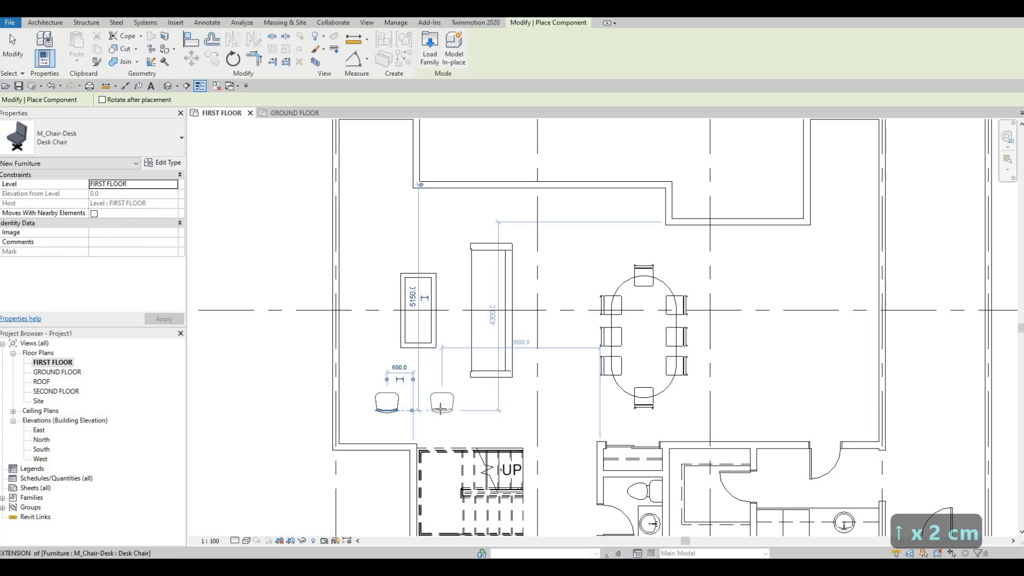
pyautogui.click(435, 408)
pyautogui.press('Escape')
pyautogui.press('Escape')
pyautogui.press('Escape')
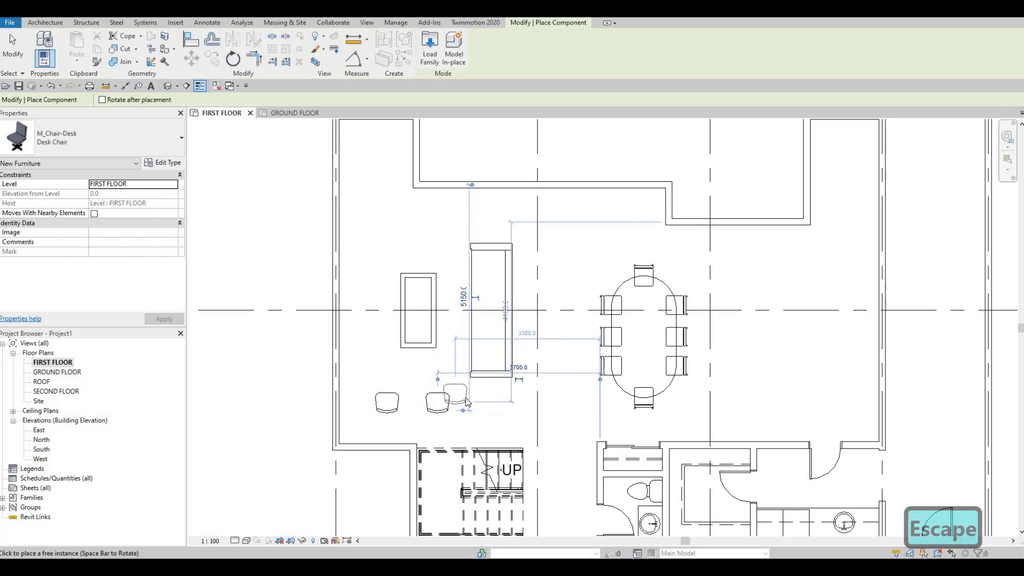
pyautogui.moveTo(459, 347); pyautogui.dragTo(452, 357, button='middle')
pyautogui.scroll(-1, 450, 357)
pyautogui.moveTo(459, 407); pyautogui.dragTo(454, 399, button='middle')
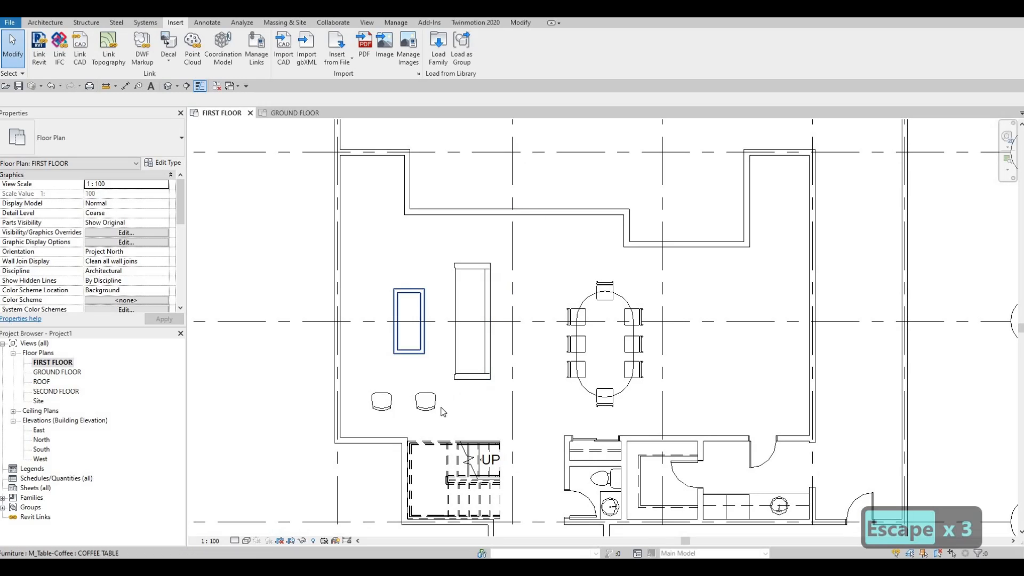
pyautogui.moveTo(475, 339); pyautogui.dragTo(463, 357, button='middle')
pyautogui.moveTo(375, 228); pyautogui.dragTo(375, 263, button='middle')
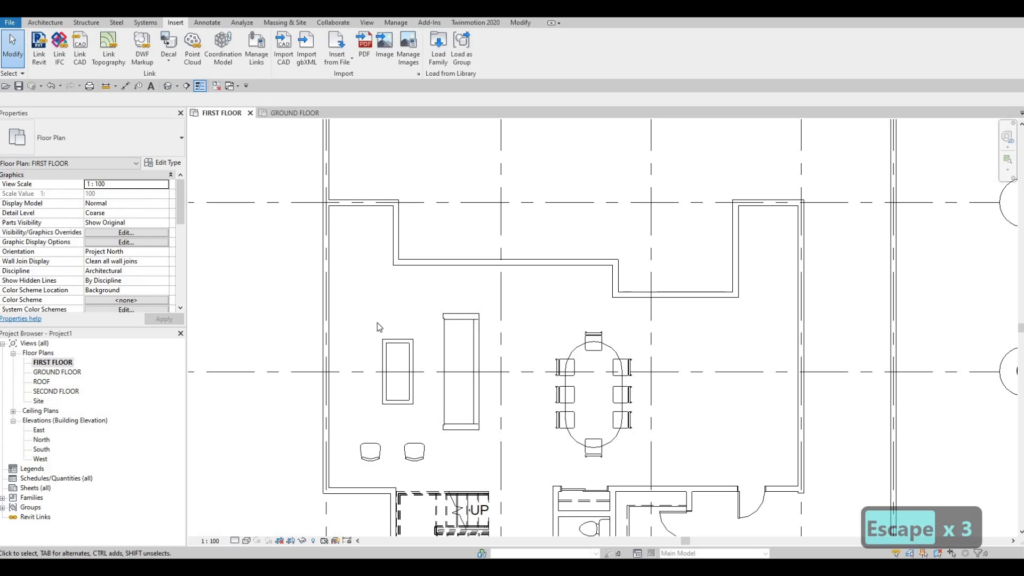
pyautogui.moveTo(371, 364); pyautogui.dragTo(373, 374, button='middle')
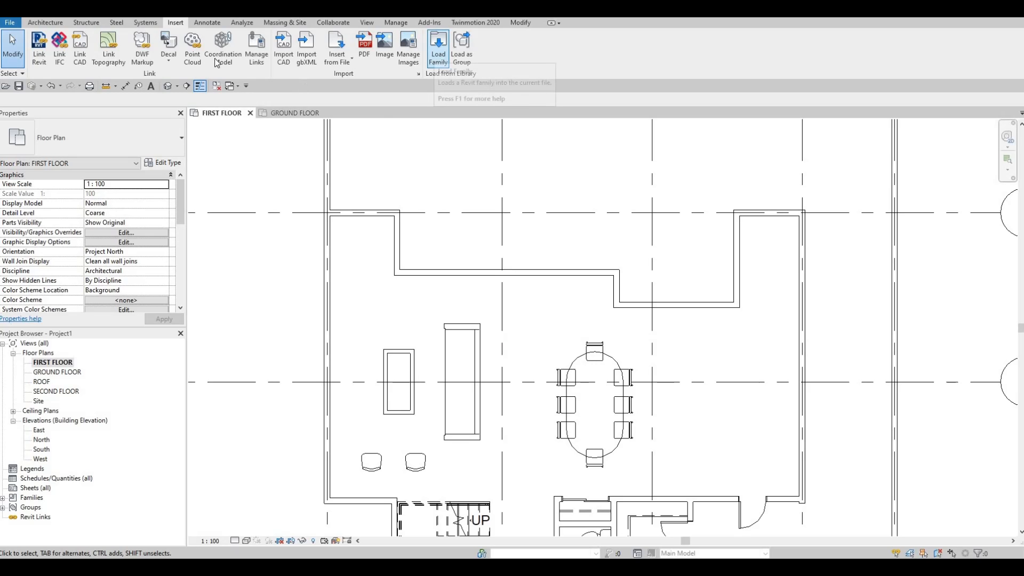
pyautogui.click(128, 87)
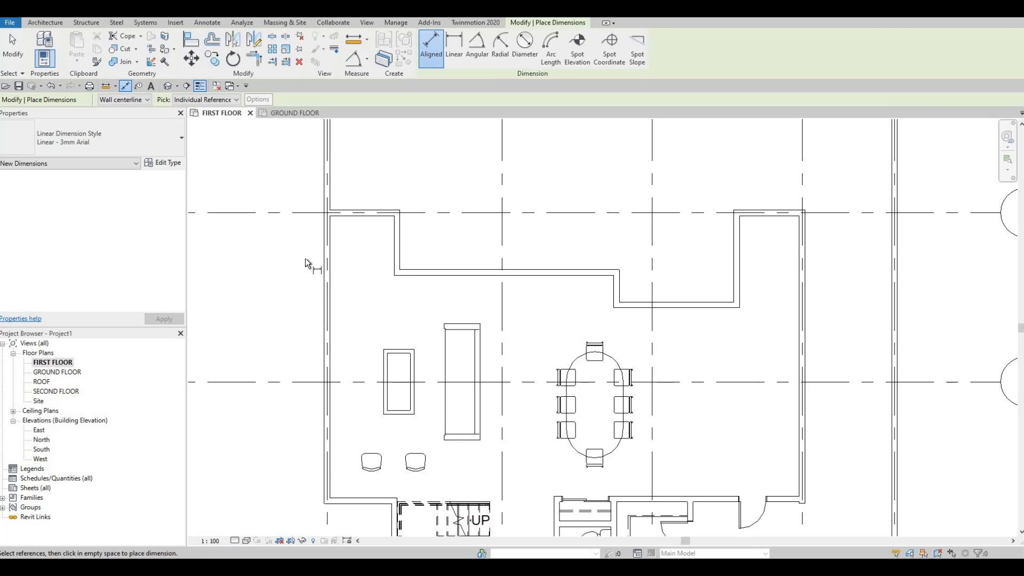
pyautogui.press('Escape')
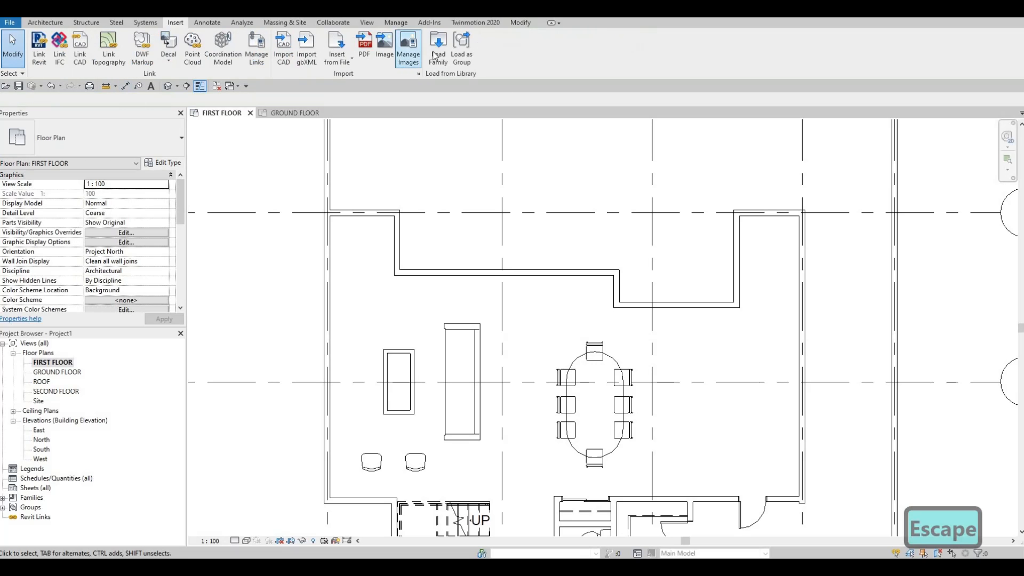
# Step: Load the M_Entertainment center family from the Storage folder of the furniture library into the project
pyautogui.click(437, 48)
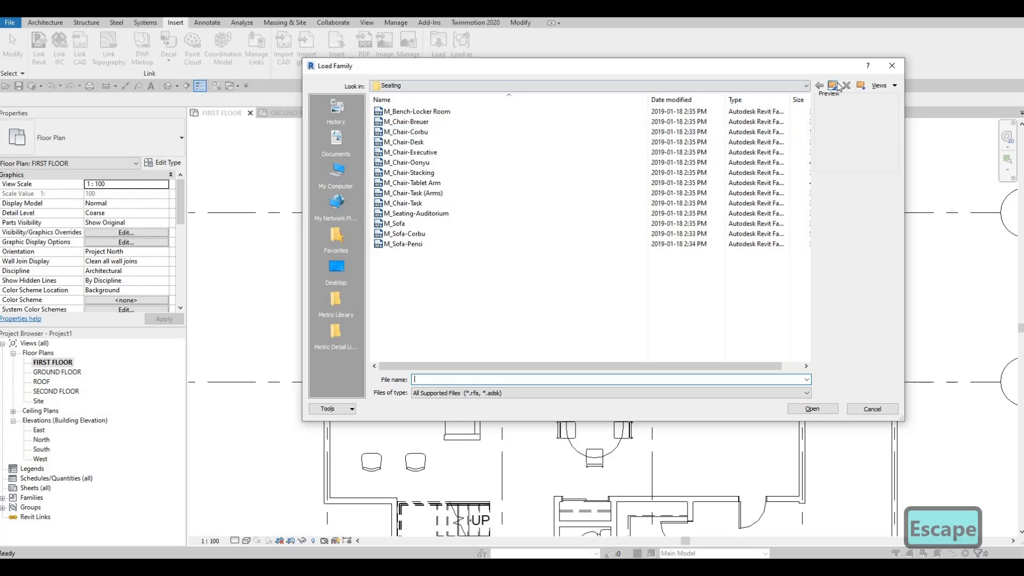
pyautogui.click(834, 85)
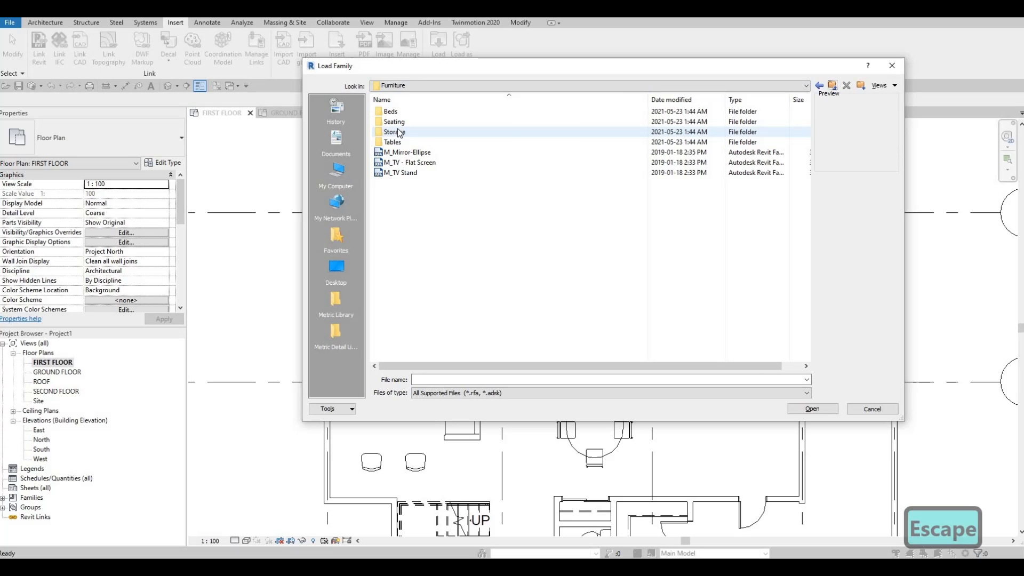
pyautogui.doubleClick(399, 132)
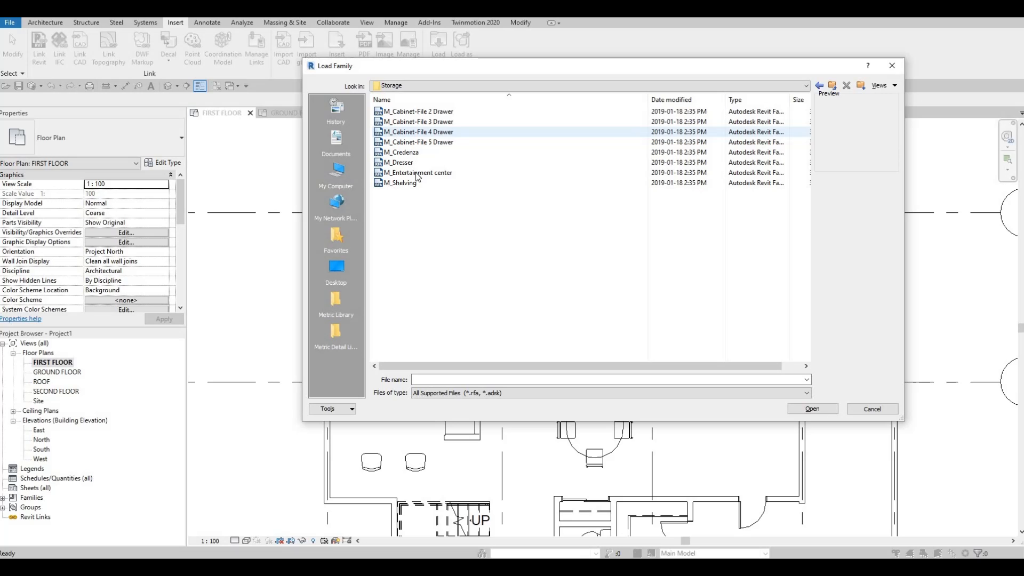
pyautogui.click(417, 173)
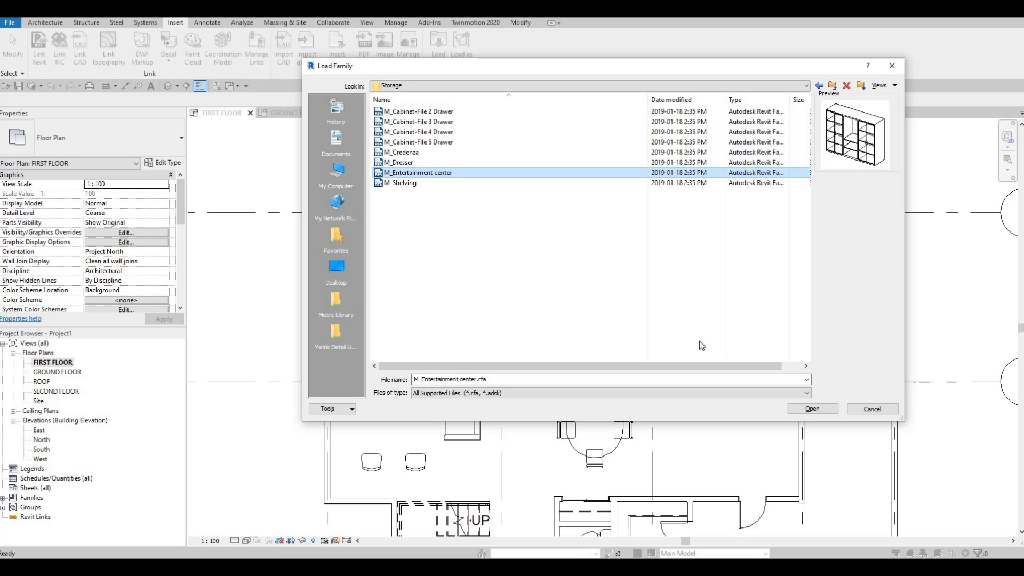
pyautogui.click(824, 410)
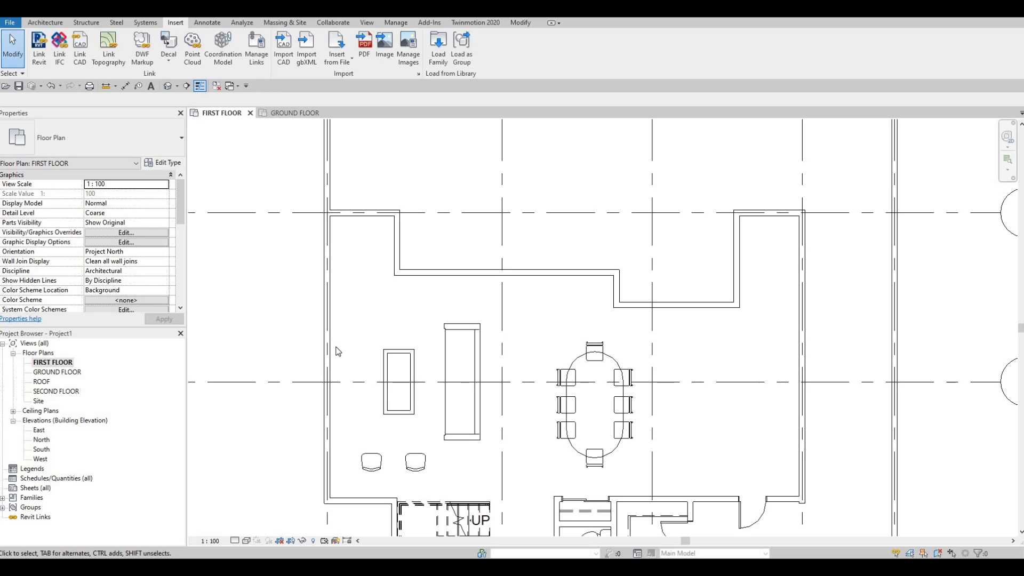
# Step: Place the entertainment center against the left exterior wall, rotated to face the coffee table and centred on it
pyautogui.press('c')
pyautogui.press('m')
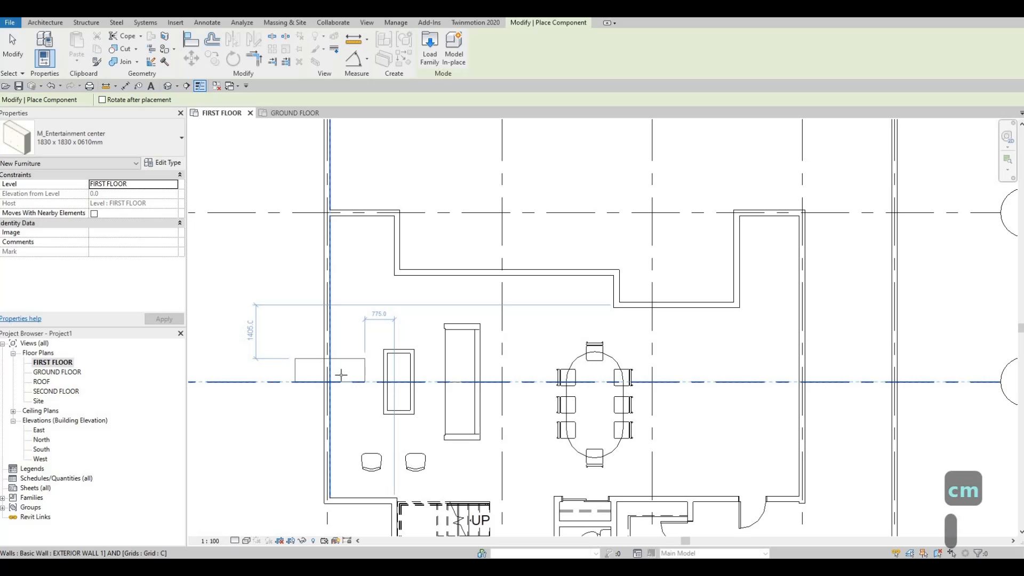
pyautogui.press('space')
pyautogui.press('space')
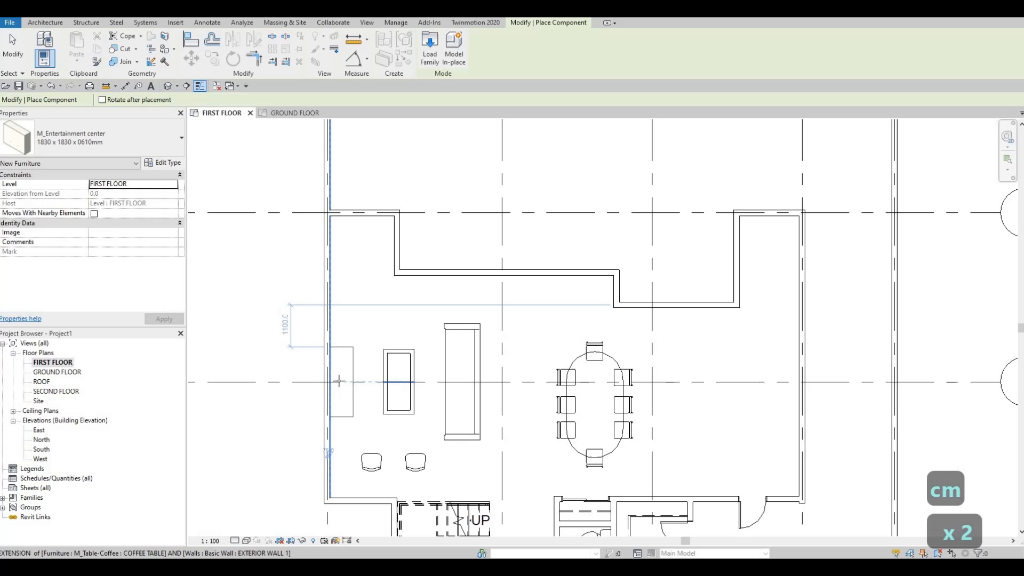
pyautogui.click(339, 381)
pyautogui.press('Escape')
pyautogui.press('Escape')
pyautogui.press('Escape')
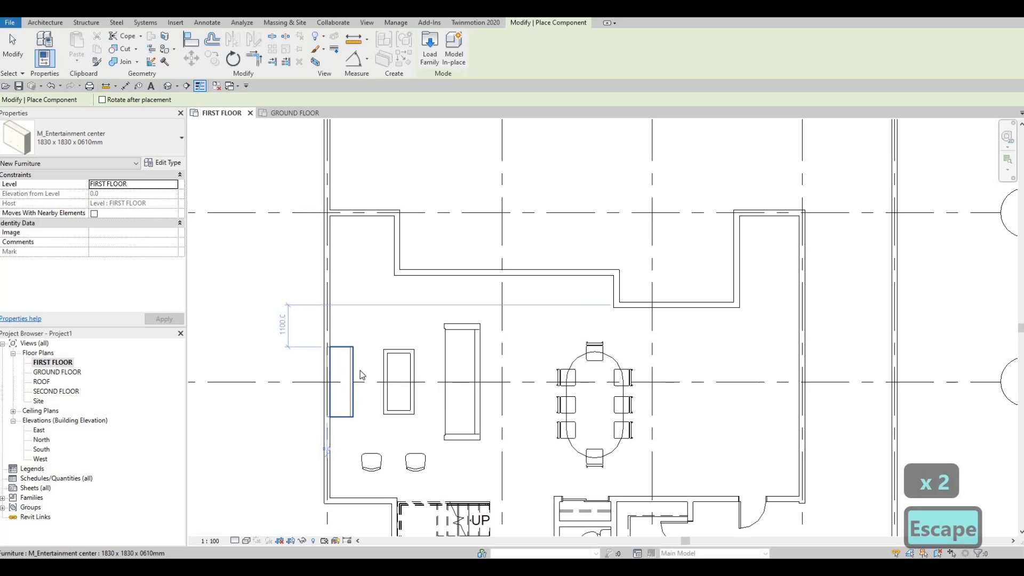
# Step: Duplicate the entertainment center's type under the name ENTERTAINMENT SYSTEM
pyautogui.click(344, 365)
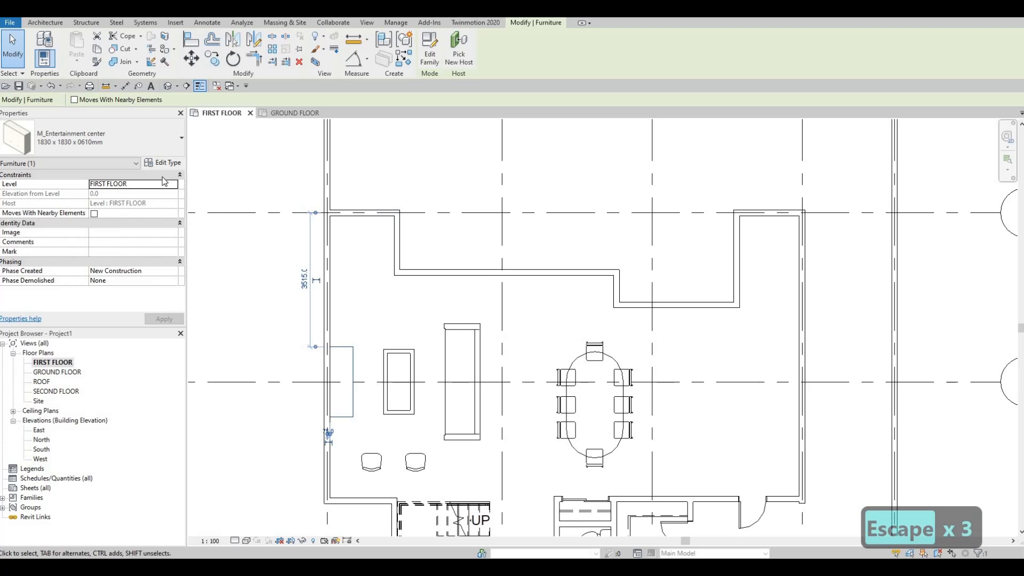
pyautogui.click(163, 162)
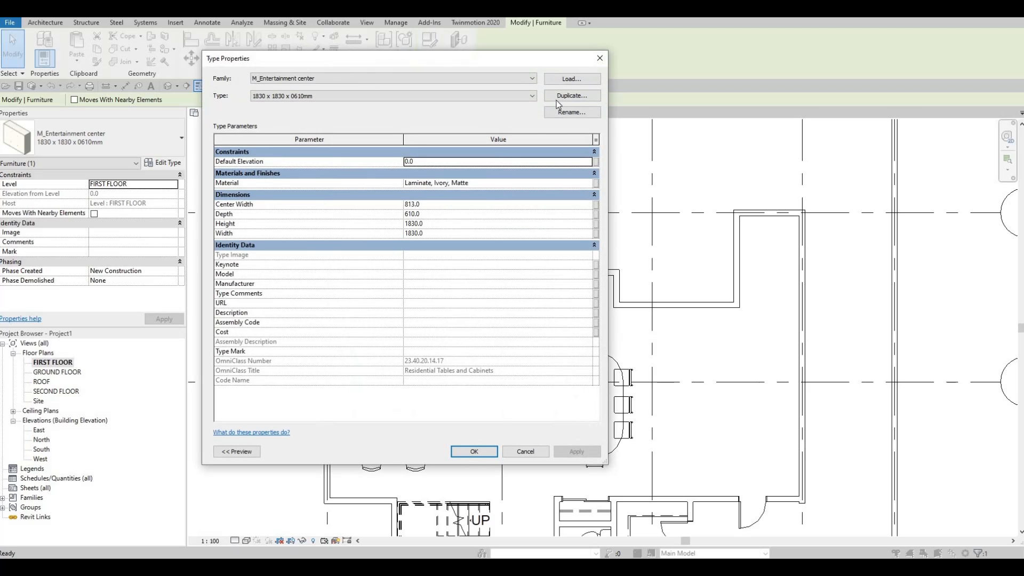
pyautogui.click(556, 100)
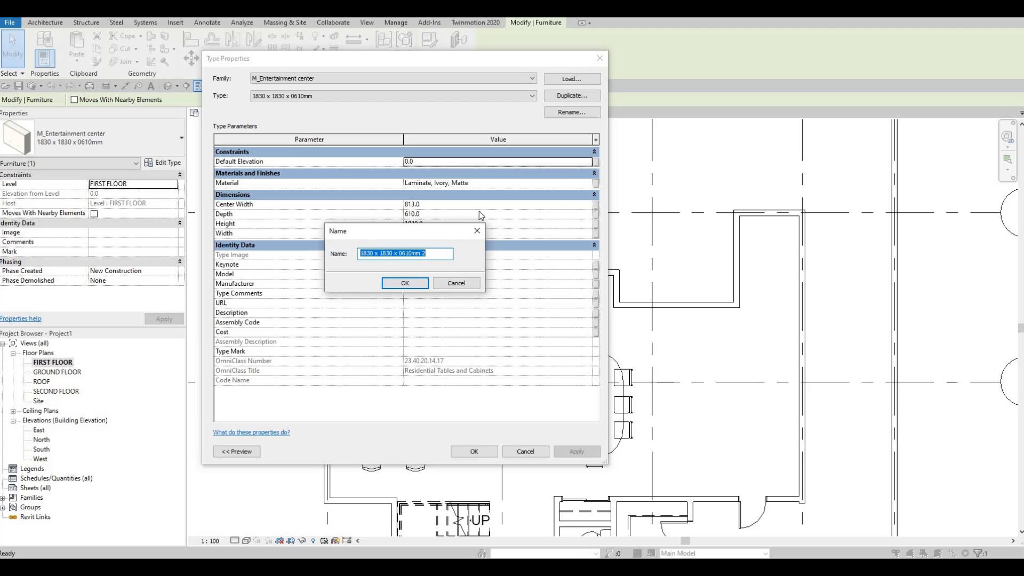
pyautogui.write('ENTER')
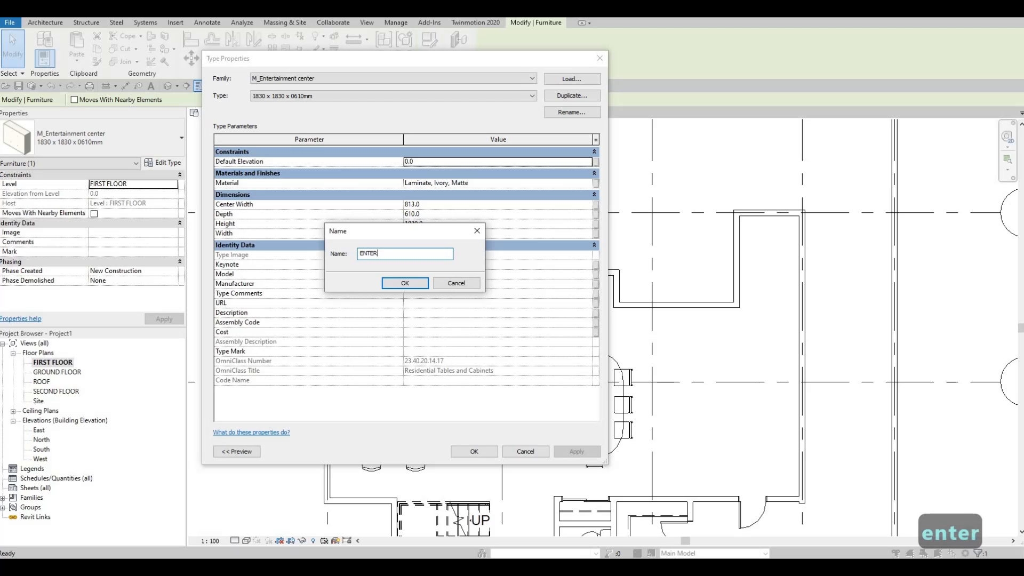
pyautogui.write('TAINMENT ')
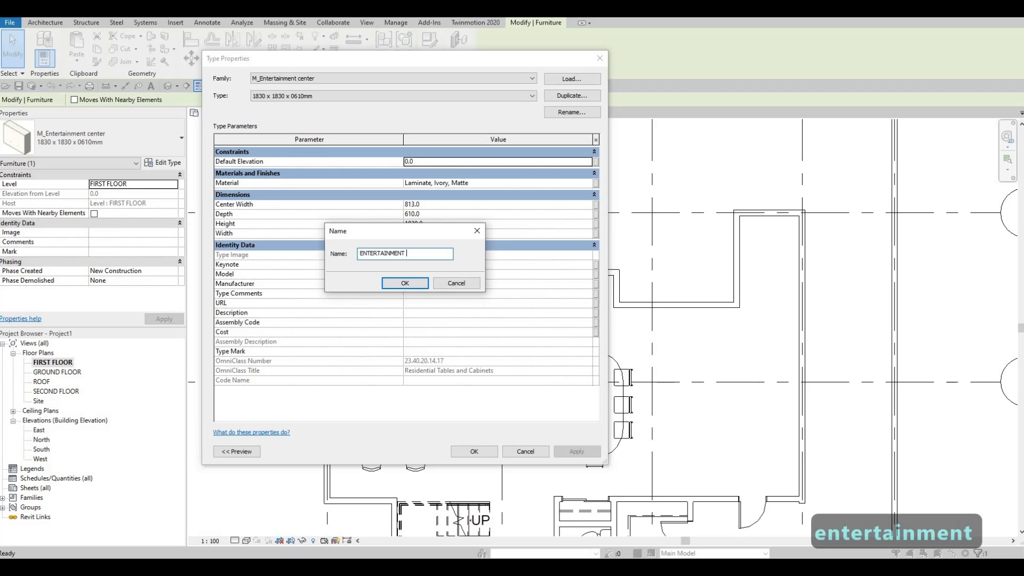
pyautogui.write('SYSTEM')
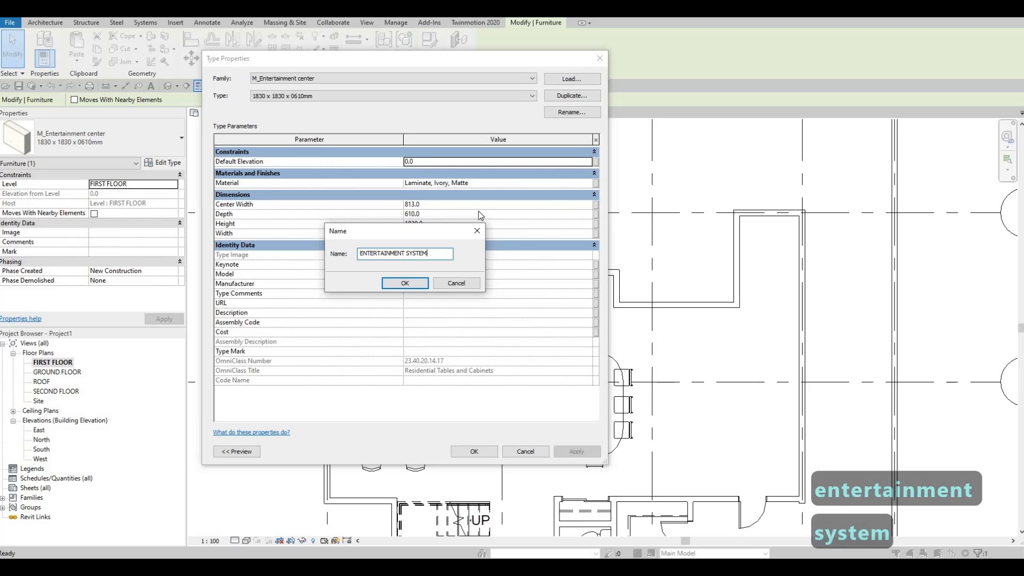
pyautogui.click(413, 287)
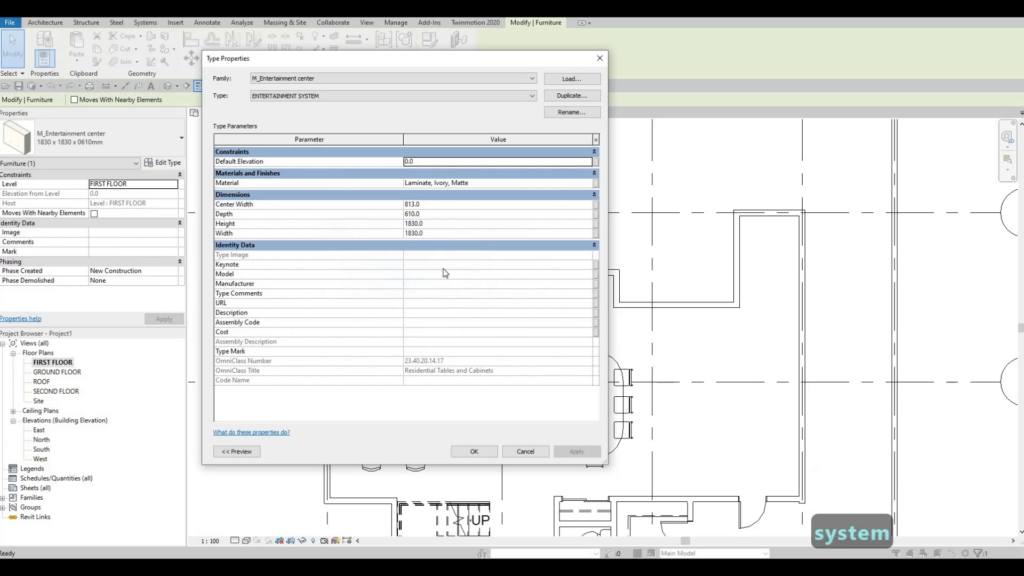
# Step: Set the ENTERTAINMENT SYSTEM type's width to 5000, height to 2800, center width to 2000 and depth to 400 mm
pyautogui.click(441, 233)
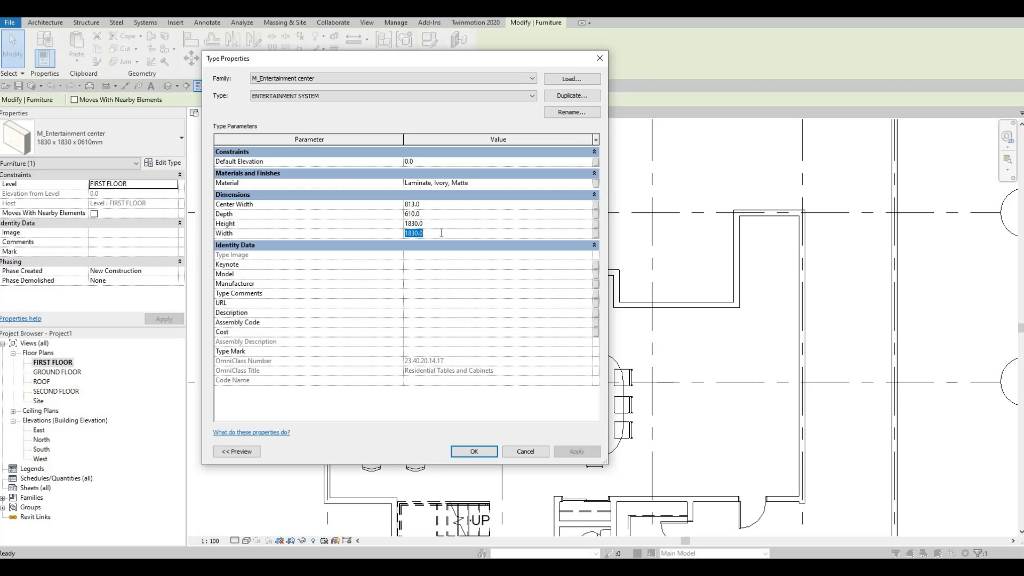
pyautogui.write('500')
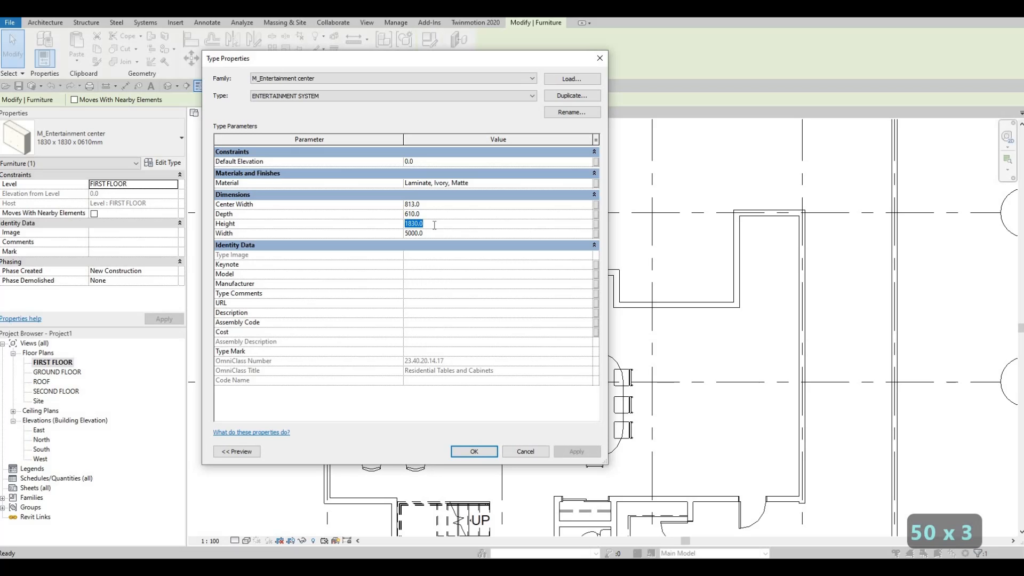
pyautogui.write('2800')
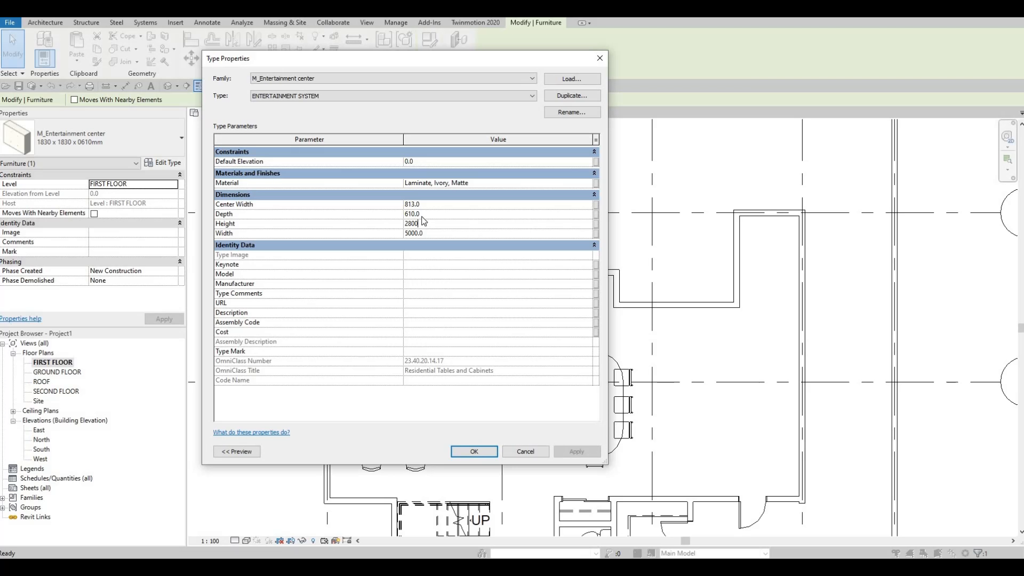
pyautogui.click(427, 204)
pyautogui.write('200')
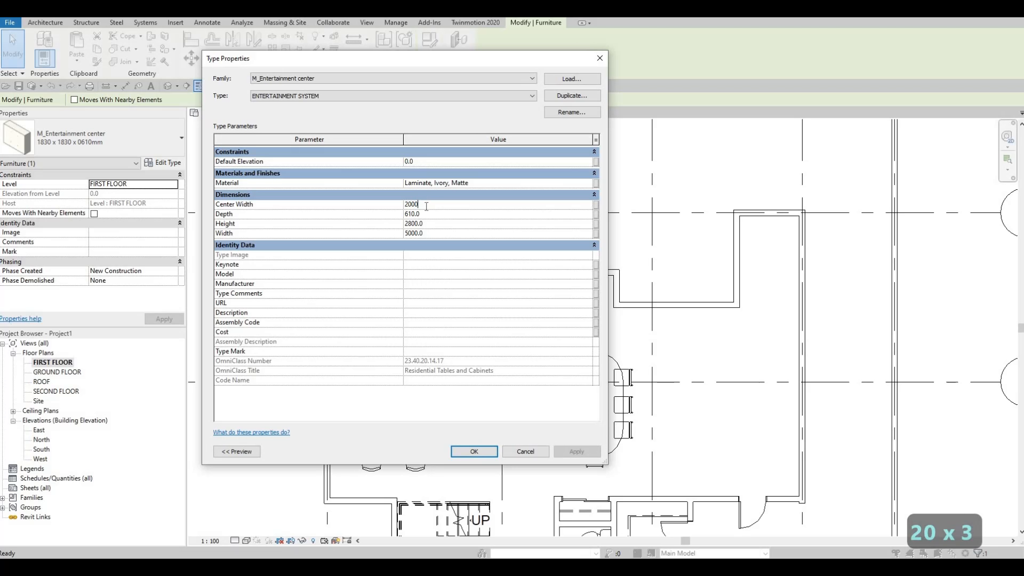
pyautogui.write('0')
pyautogui.click(425, 213)
pyautogui.moveTo(425, 213); pyautogui.dragTo(359, 205)
pyautogui.write('400')
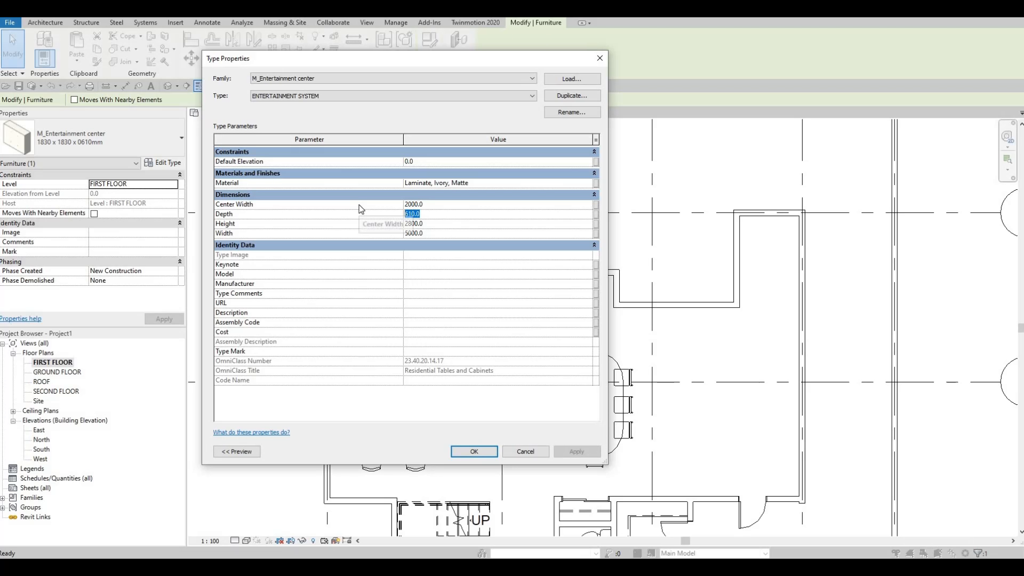
pyautogui.click(474, 452)
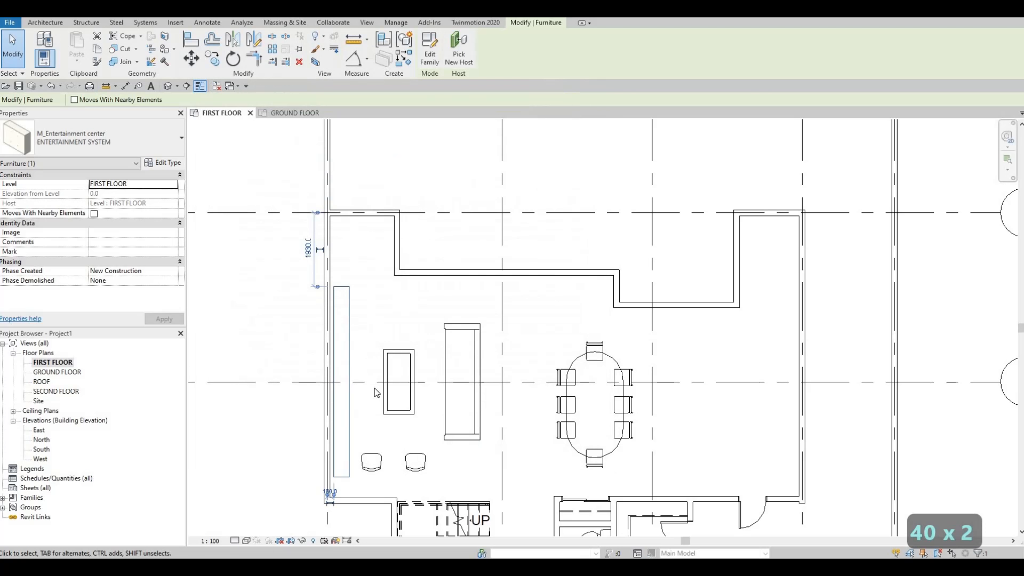
pyautogui.press('Escape')
pyautogui.press('Escape')
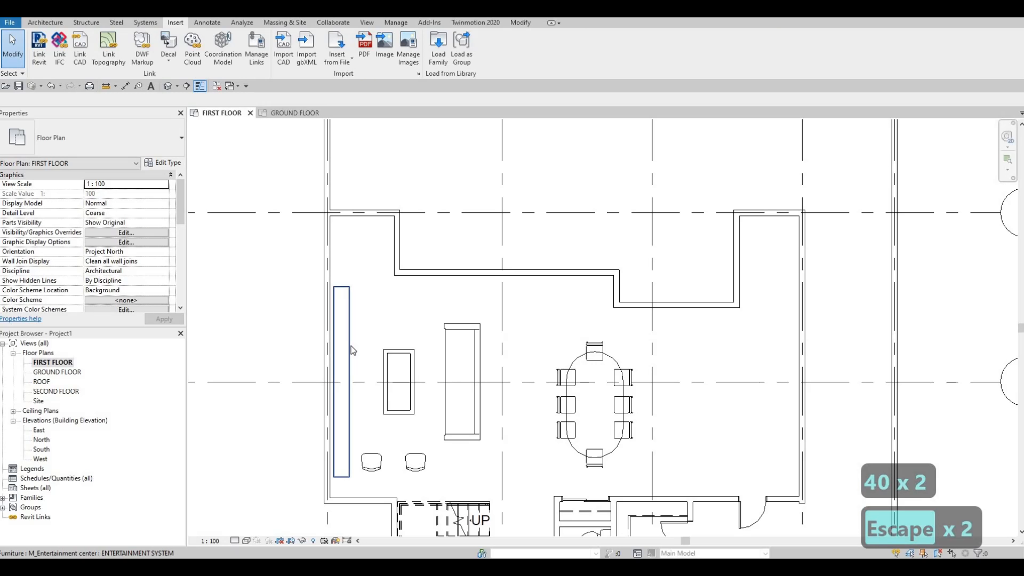
# Step: Move the resized entertainment center so its back sits flush against the inner face of the left exterior wall
pyautogui.click(346, 350)
pyautogui.press('m')
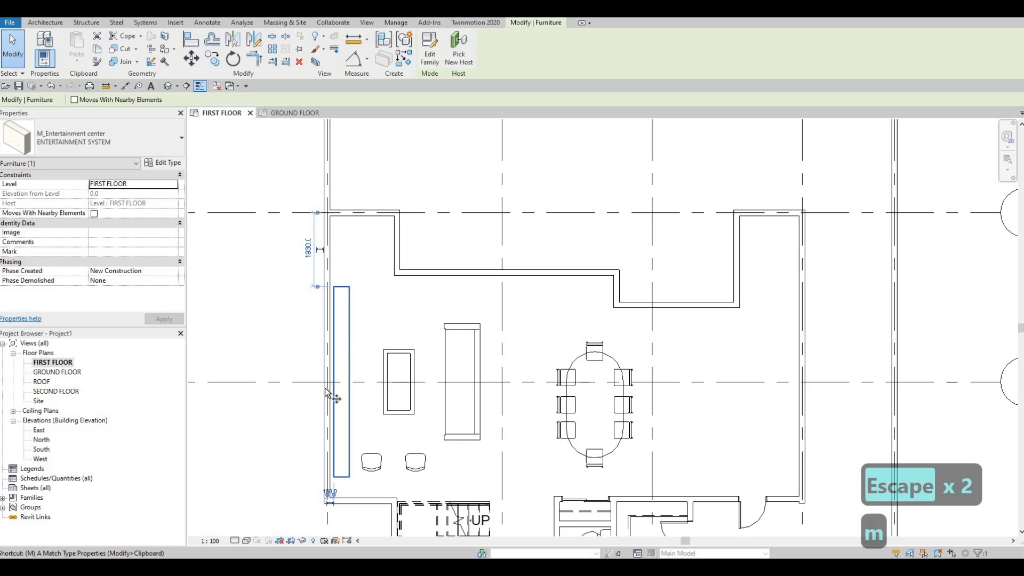
pyautogui.press('v')
pyautogui.scroll(3, 329, 383)
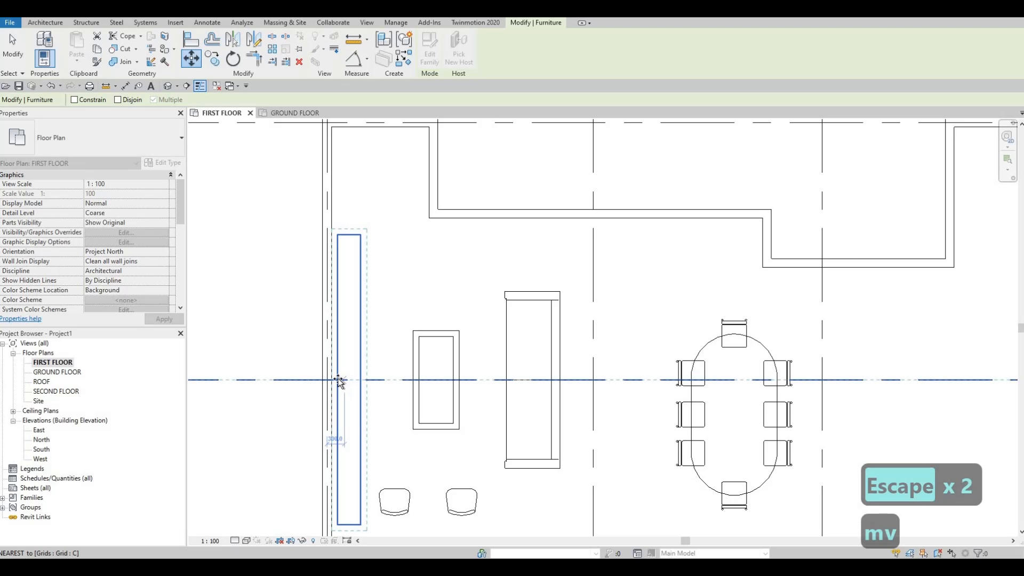
pyautogui.click(338, 380)
pyautogui.click(332, 379)
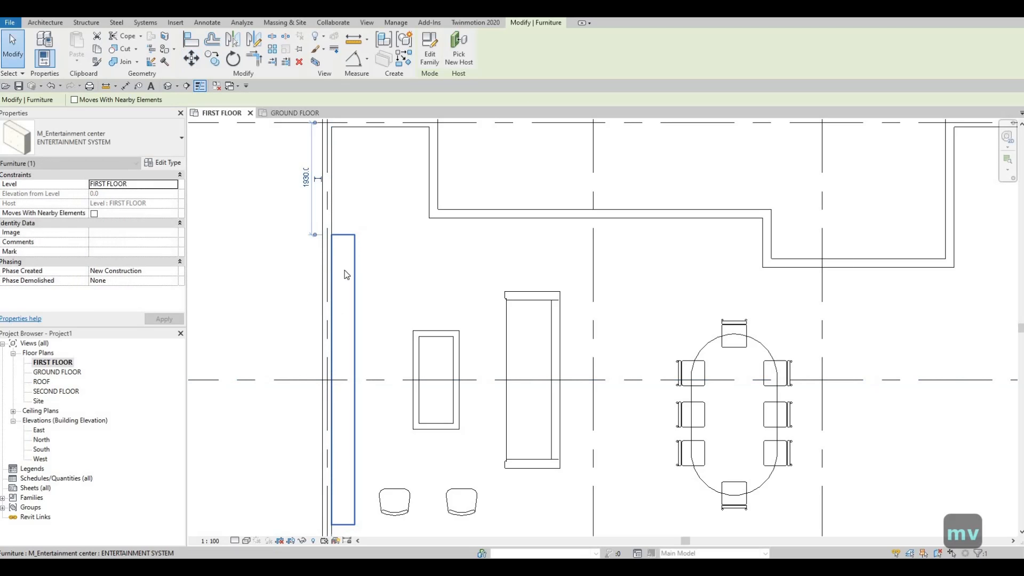
pyautogui.press('Escape')
pyautogui.scroll(5, 332, 242)
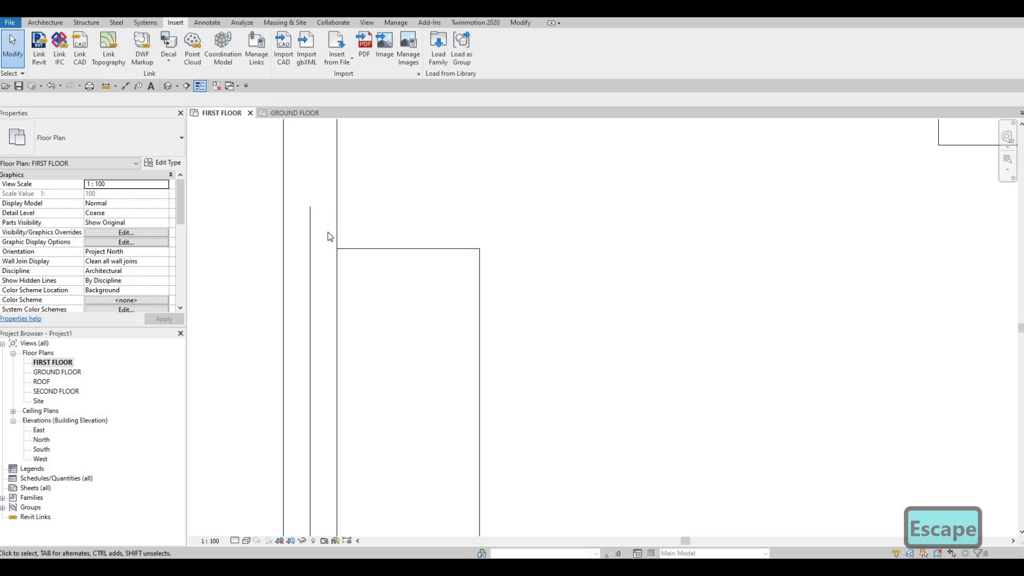
pyautogui.scroll(-5, 335, 208)
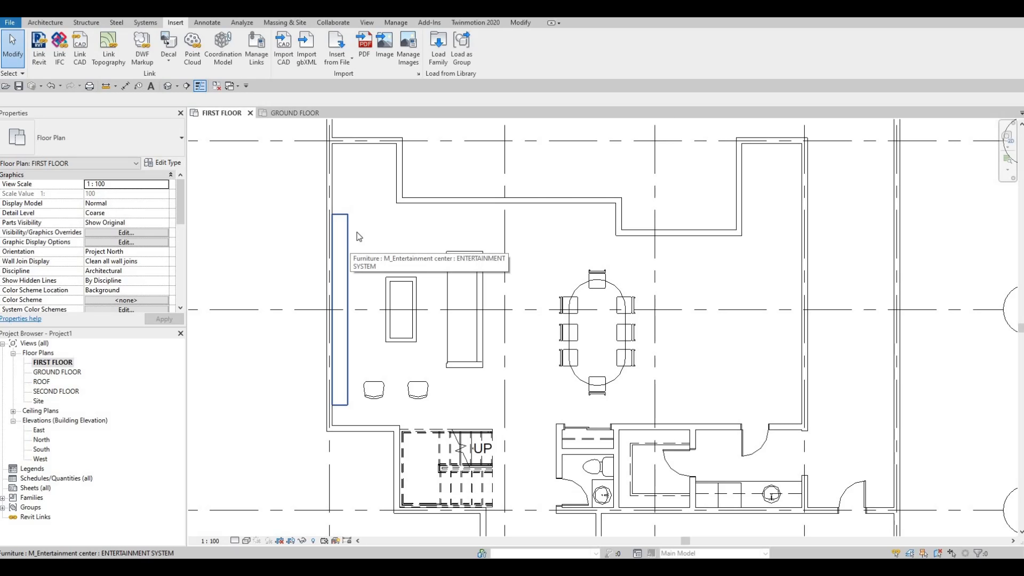
# Step: Create a vertical building section just in front of the entertainment center, looking toward the left exterior wall
pyautogui.scroll(-2, 352, 245)
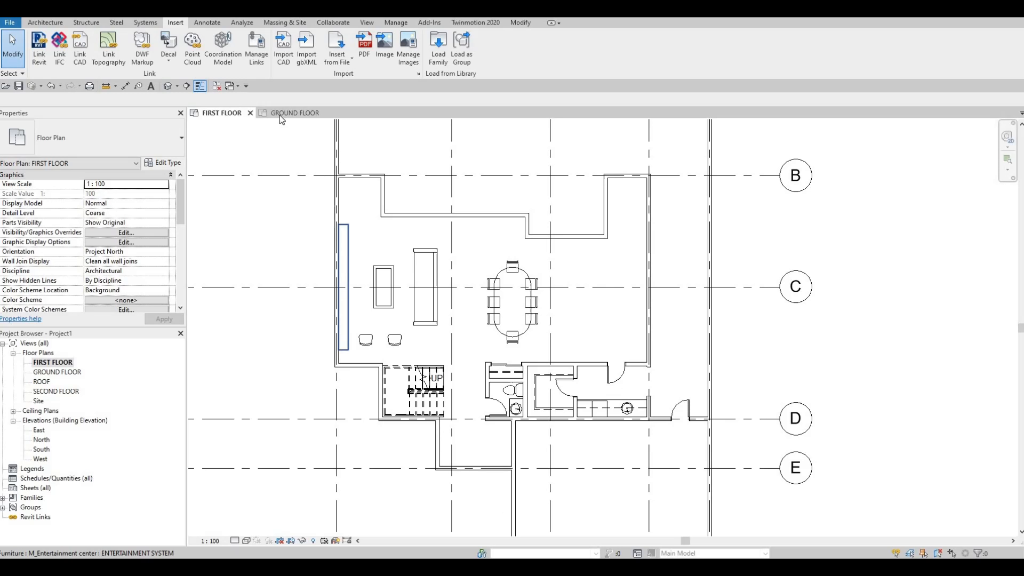
pyautogui.click(186, 86)
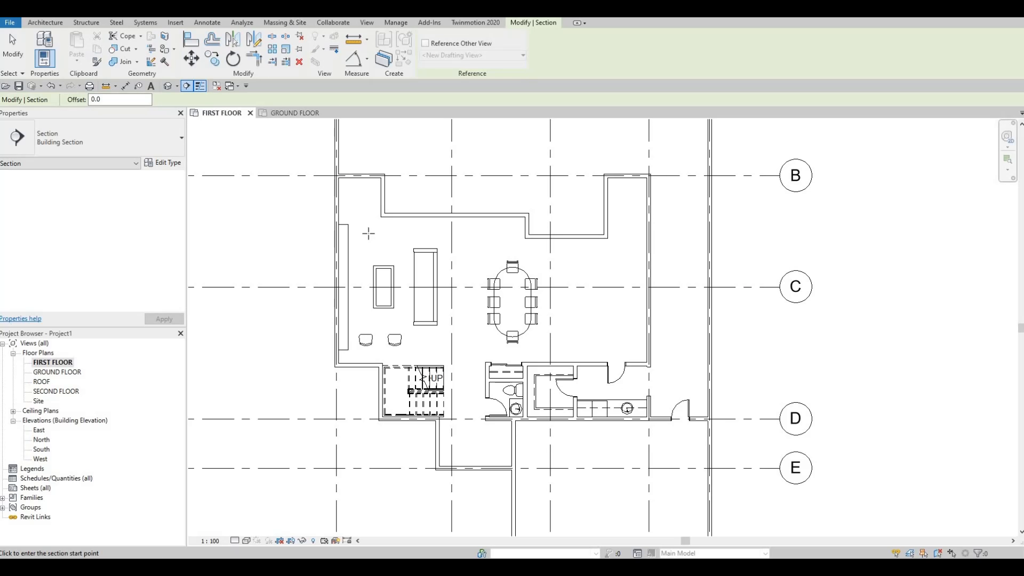
pyautogui.click(368, 360)
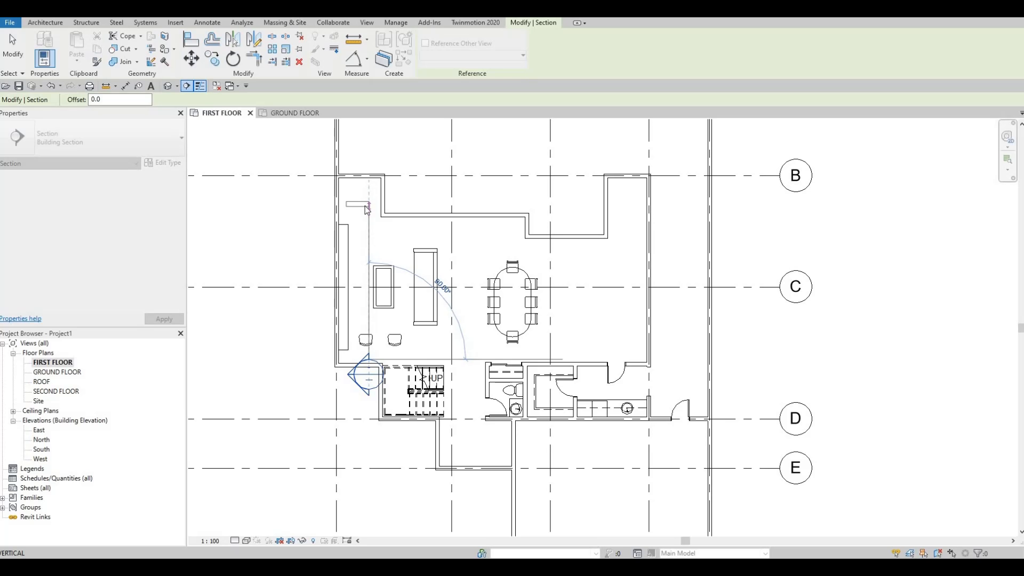
pyautogui.click(367, 209)
pyautogui.press('Escape')
pyautogui.press('Escape')
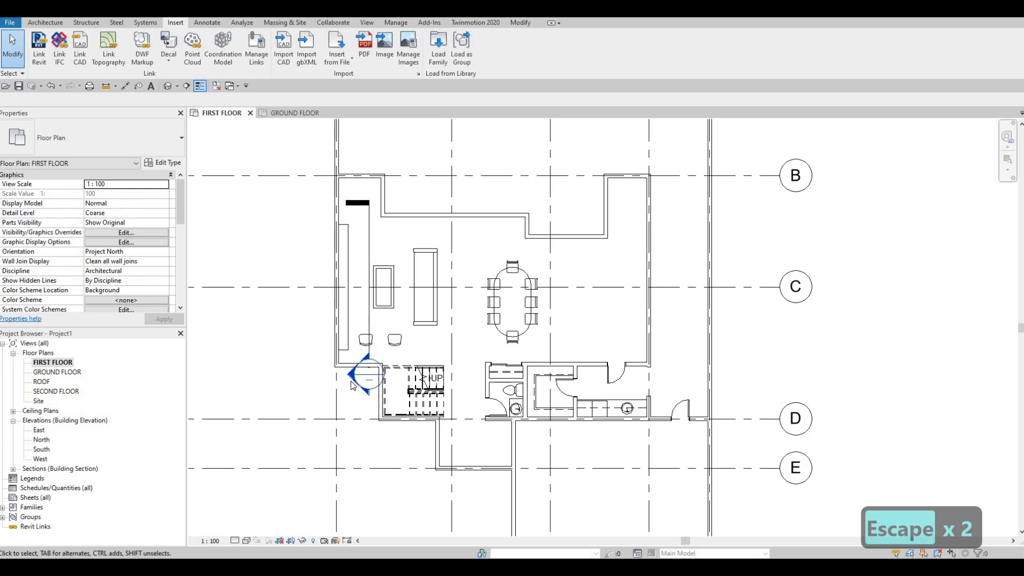
# Step: Open the new section view and extend its crop region upward above the SECOND FLOOR level
pyautogui.doubleClick(351, 378)
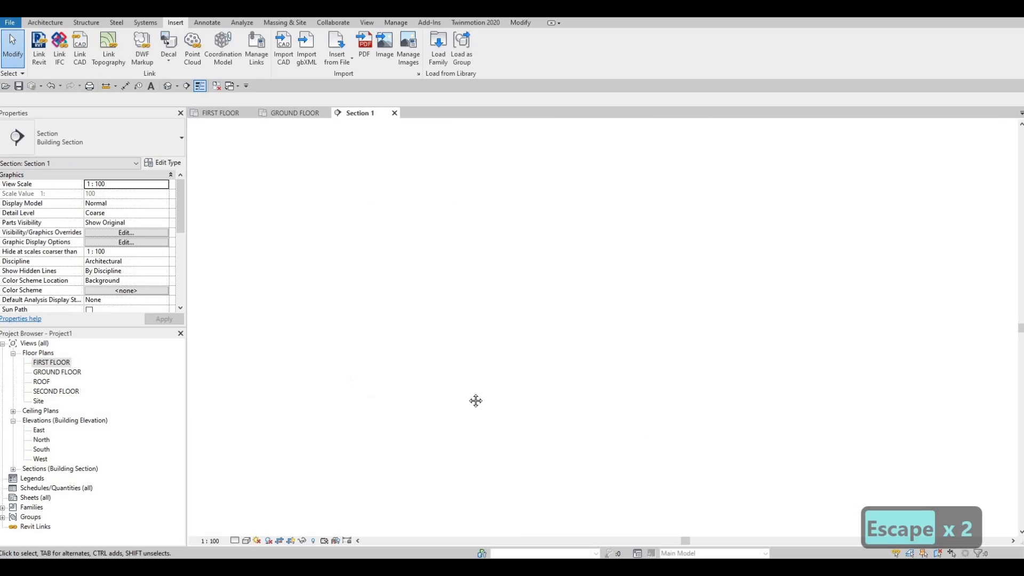
pyautogui.scroll(3, 482, 270)
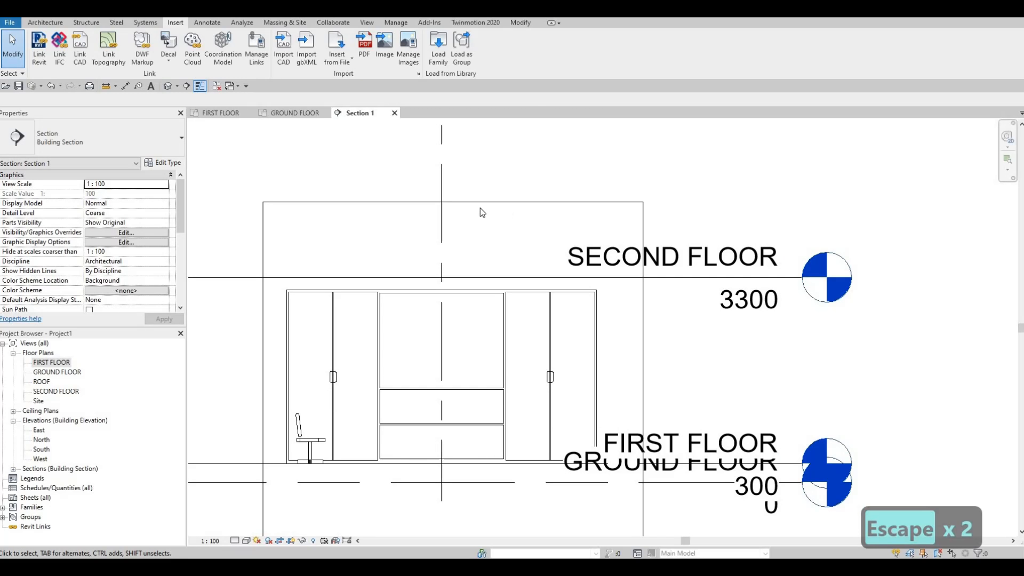
pyautogui.click(451, 202)
pyautogui.scroll(-4, 442, 283)
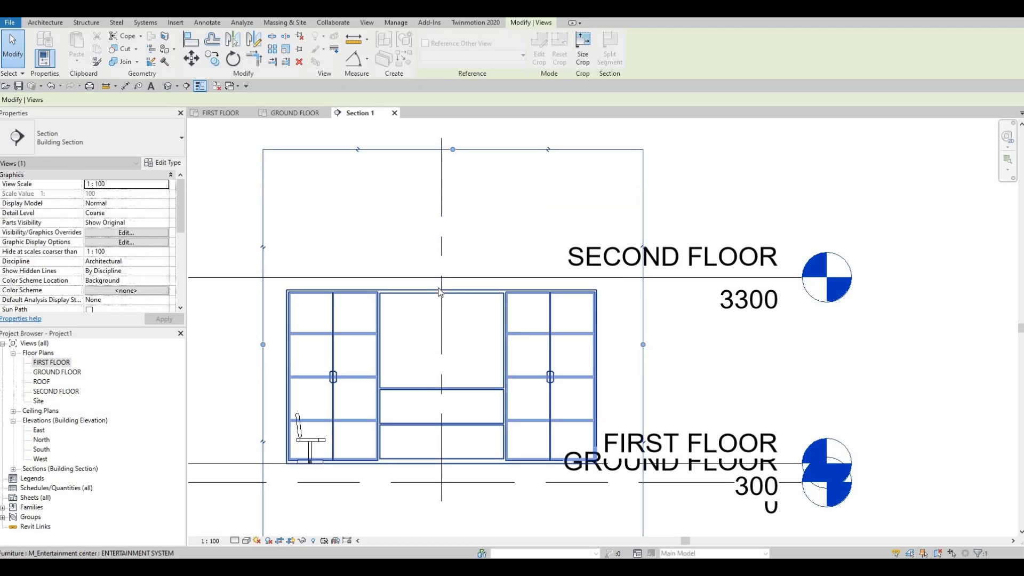
pyautogui.press('Escape')
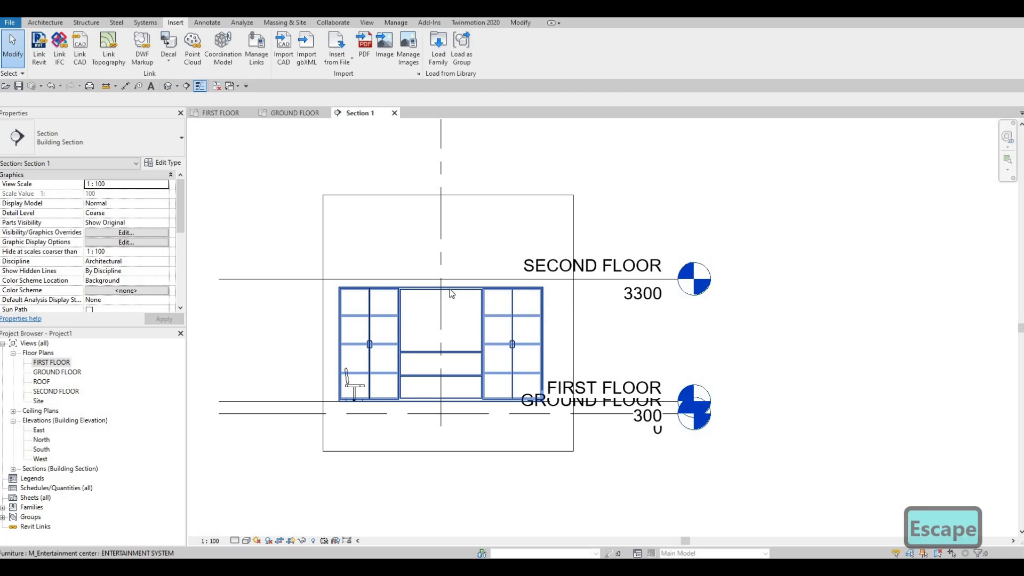
pyautogui.press('Tab')
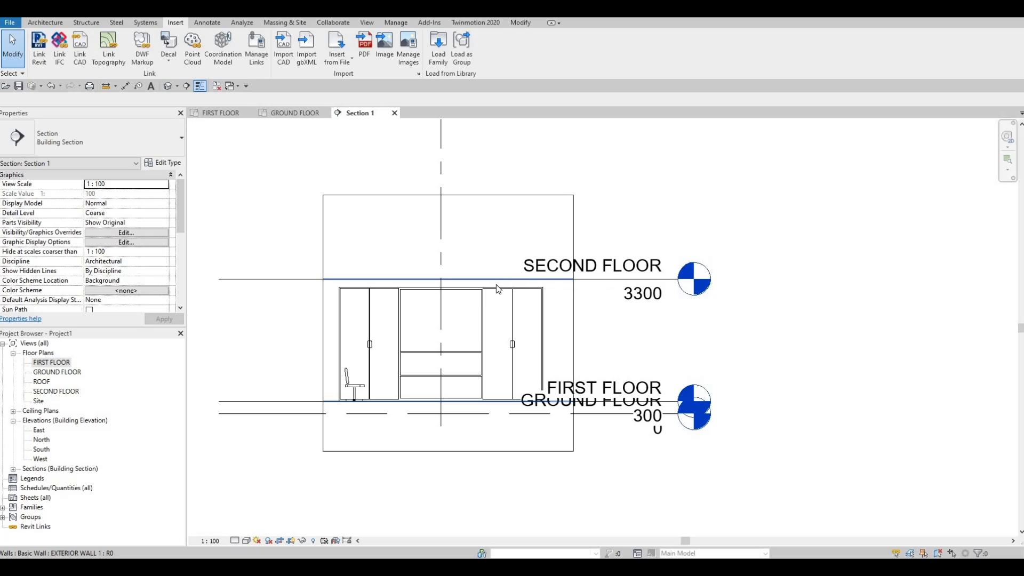
# Step: Check the gap between the top of the entertainment center and the SECOND FLOOR level with a temporary aligned dimension
pyautogui.scroll(4, 447, 284)
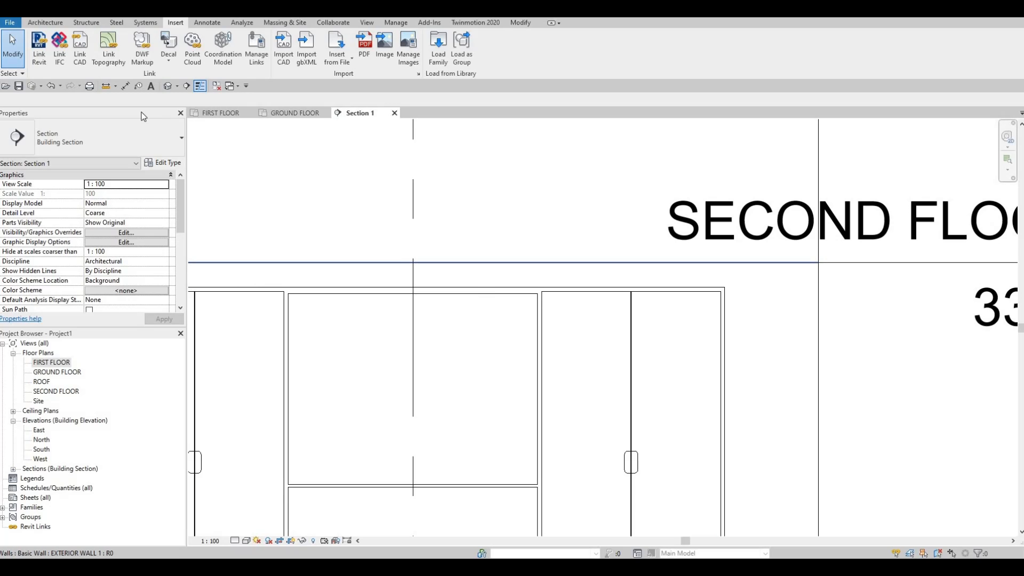
pyautogui.press('d')
pyautogui.press('i')
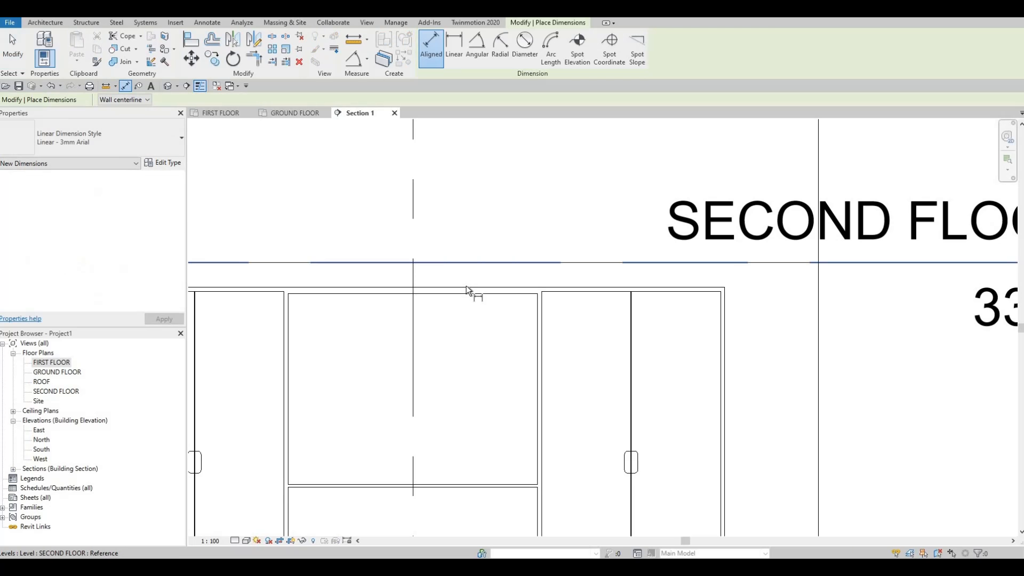
pyautogui.click(464, 286)
pyautogui.scroll(-2, 433, 262)
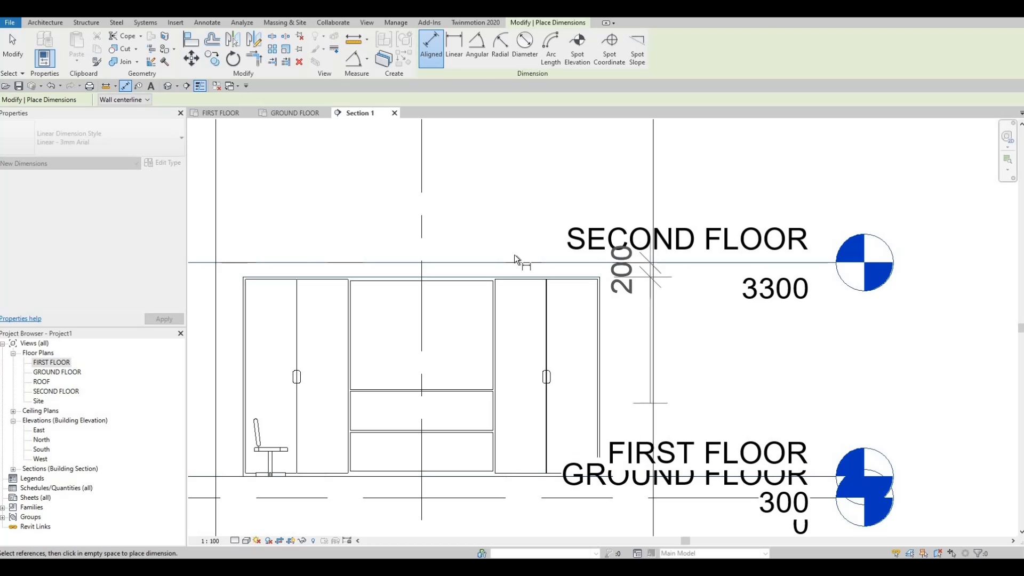
pyautogui.press('Escape')
pyautogui.scroll(2, 458, 266)
pyautogui.press('Escape')
pyautogui.scroll(-1, 459, 391)
pyautogui.moveTo(459, 391); pyautogui.dragTo(546, 240, button='middle')
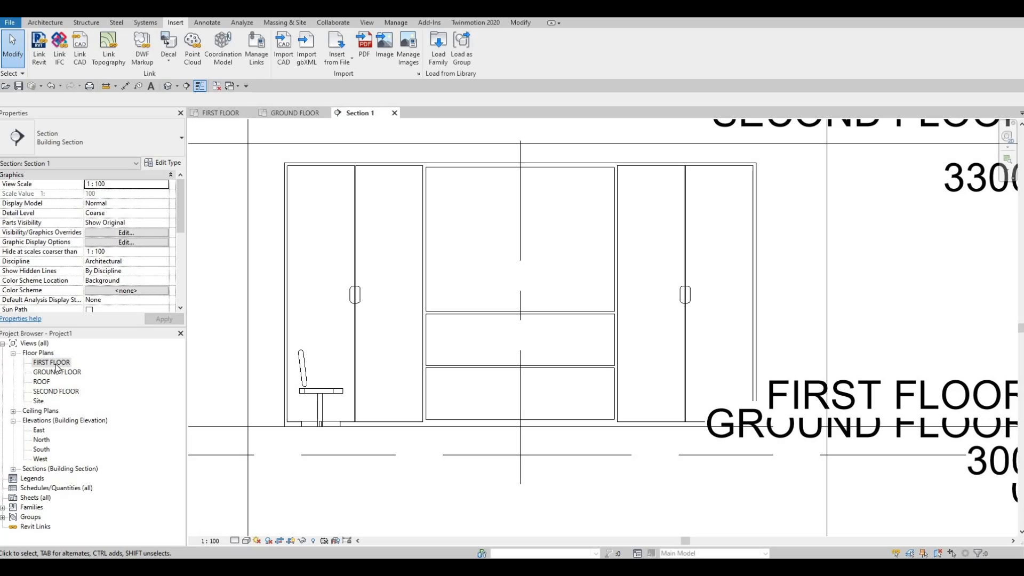
# Step: Load the M_TV - Flat Screen family from the Furniture folder of the library into the project
pyautogui.click(440, 50)
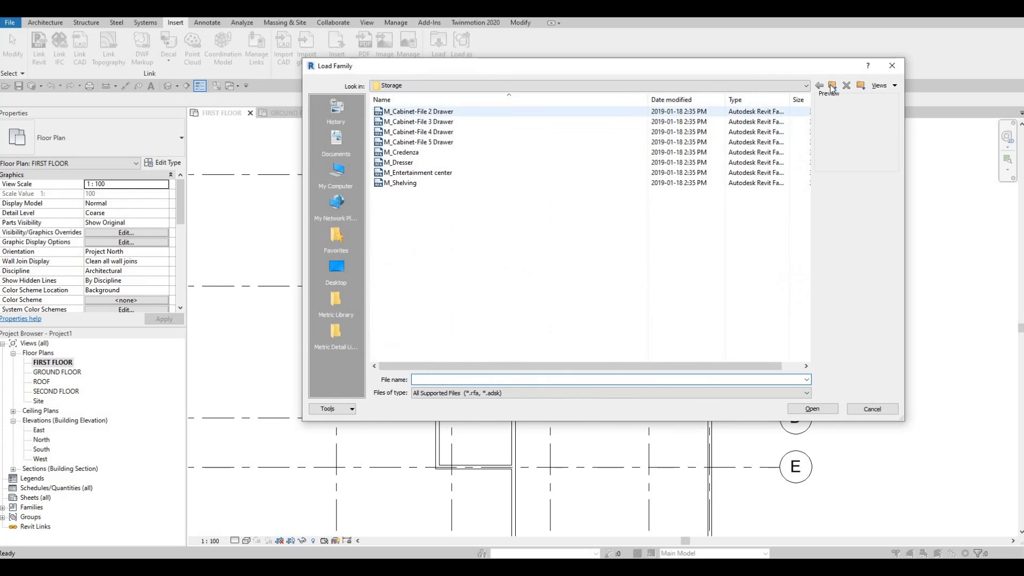
pyautogui.click(831, 87)
pyautogui.click(419, 162)
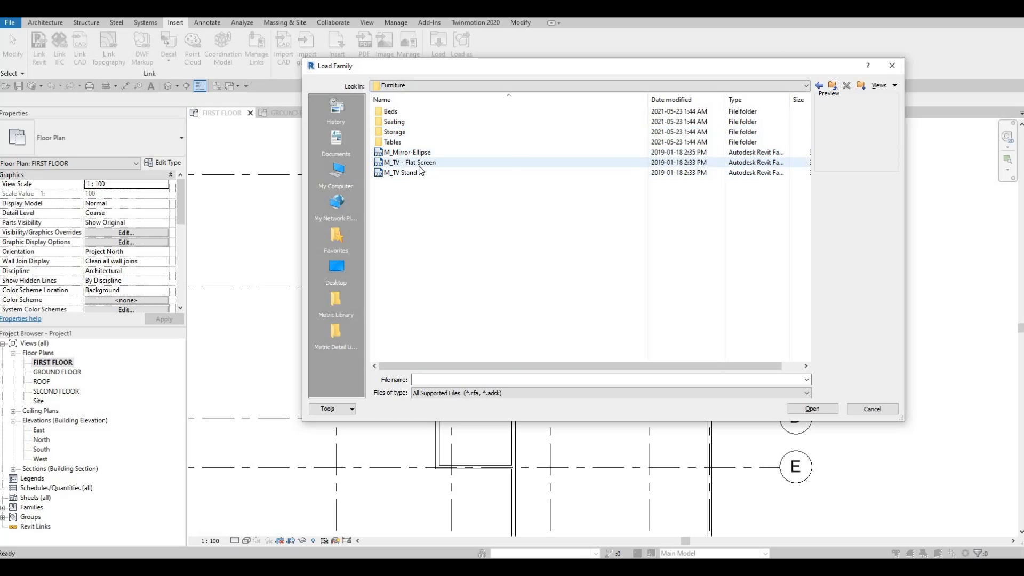
pyautogui.click(812, 409)
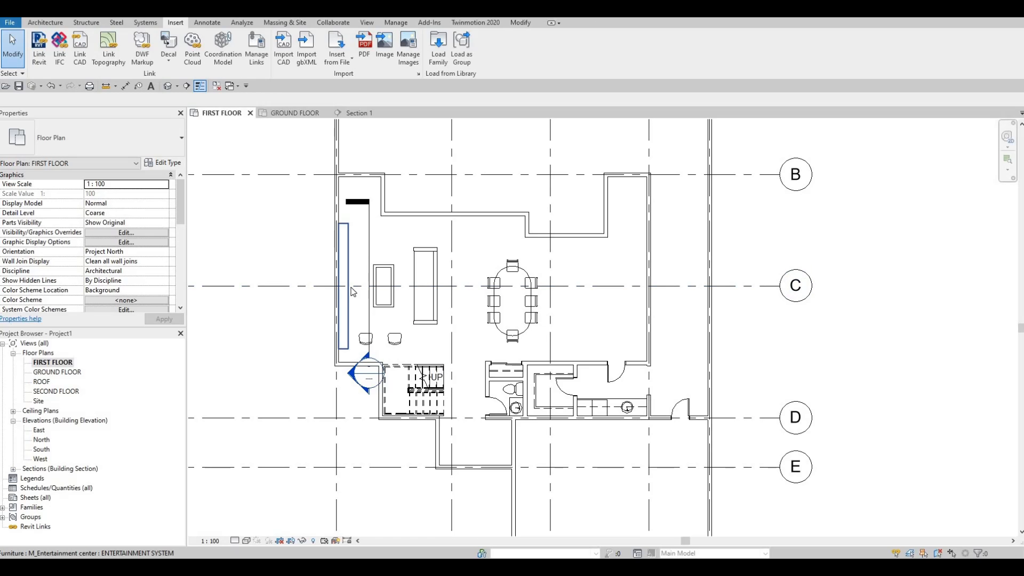
# Step: Place one 0810mm M_TV - Flat Screen on grid line C against the left exterior wall, inside the entertainment center
pyautogui.press('c')
pyautogui.press('m')
pyautogui.scroll(2, 344, 283)
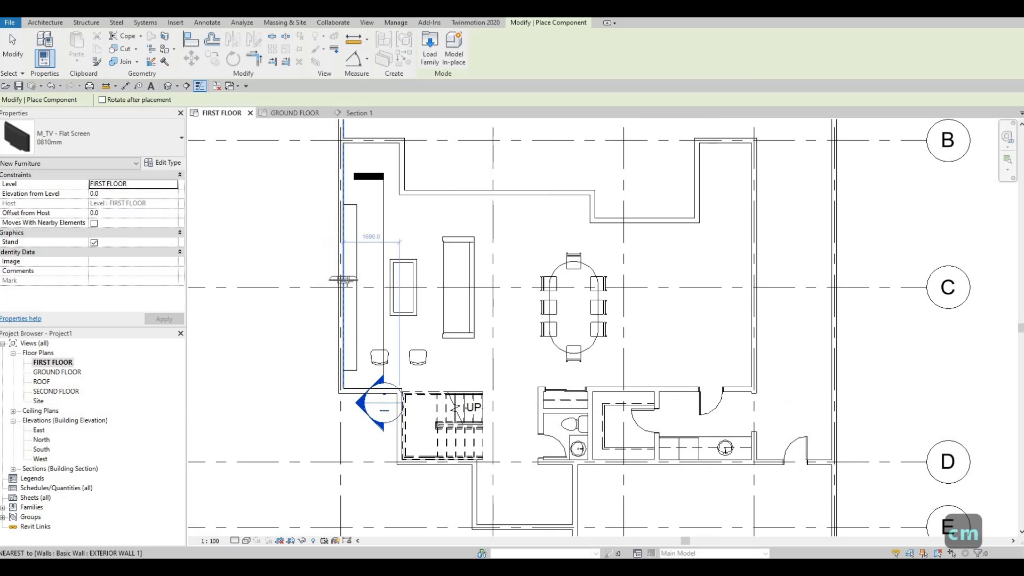
pyautogui.click(344, 288)
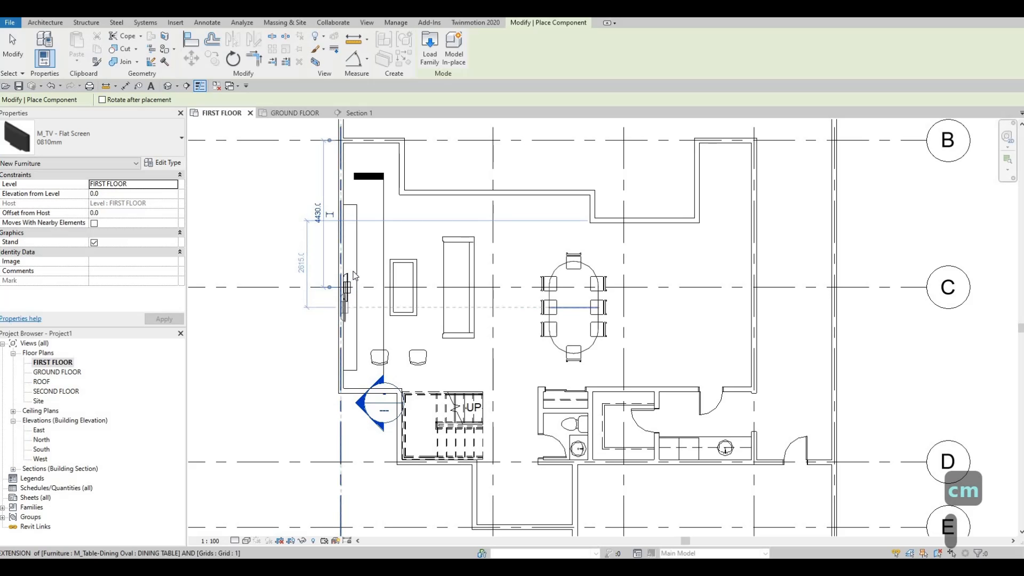
pyautogui.scroll(2, 344, 288)
pyautogui.press('Escape')
pyautogui.press('Escape')
pyautogui.press('Escape')
# Step: Change the placed flat-screen TV to the 1270mm type
pyautogui.click(349, 283)
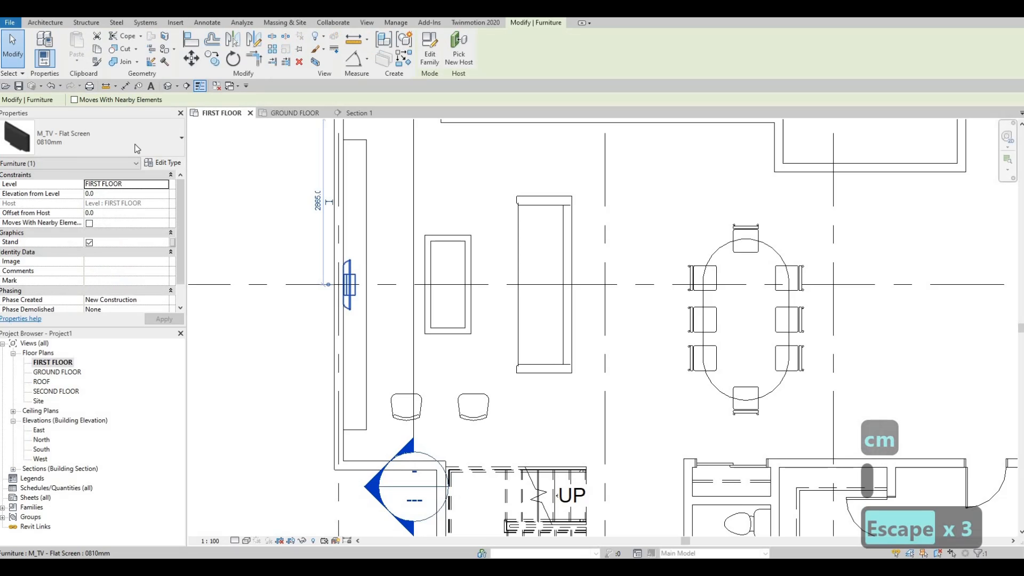
pyautogui.click(80, 137)
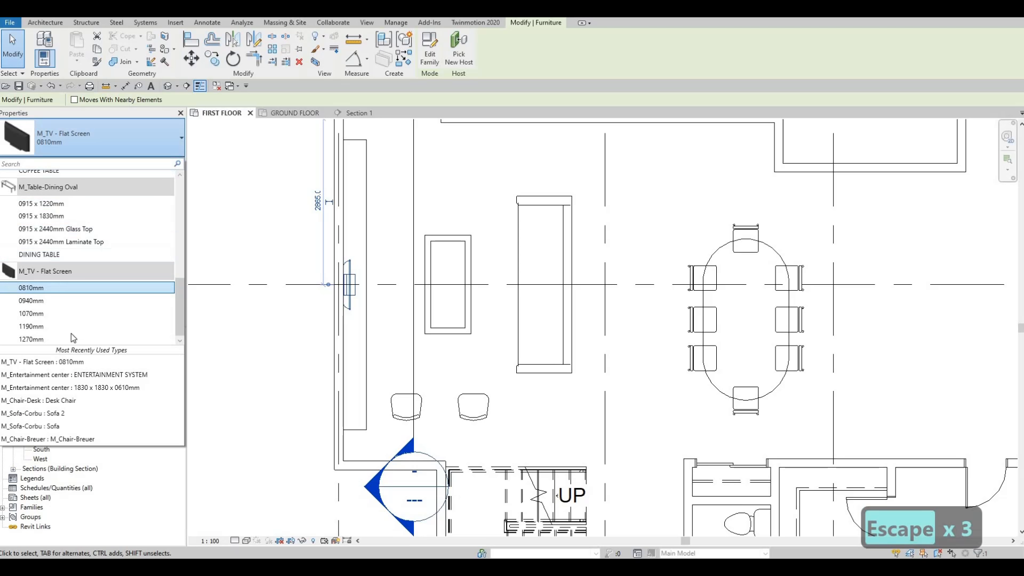
pyautogui.click(69, 337)
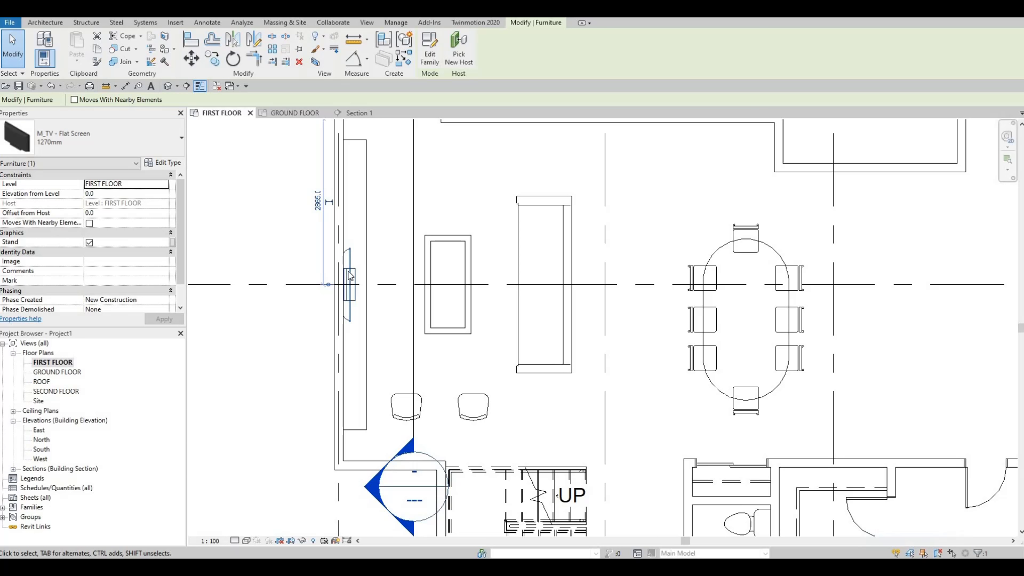
pyautogui.press('Escape')
pyautogui.press('Escape')
# Step: Check the type dimensions of the placed flat-screen TV without changing them
pyautogui.click(164, 162)
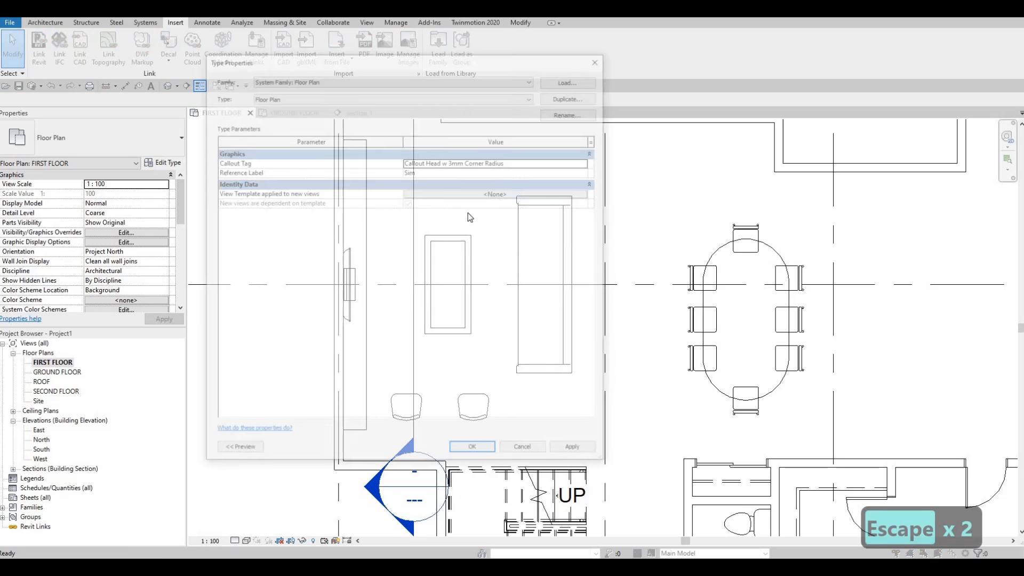
pyautogui.press('Escape')
pyautogui.press('Escape')
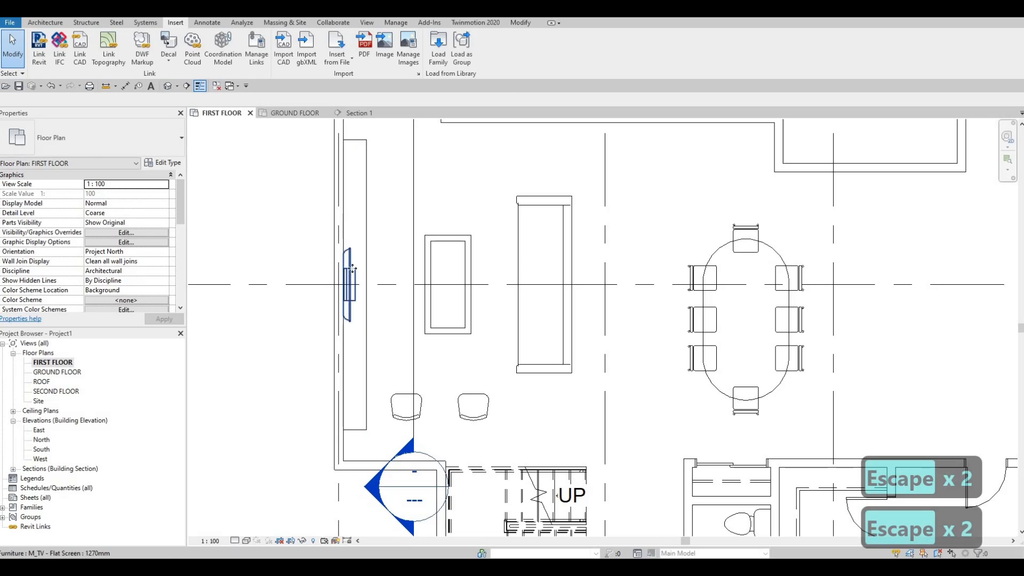
pyautogui.click(352, 286)
pyautogui.press('Escape')
pyautogui.click(350, 284)
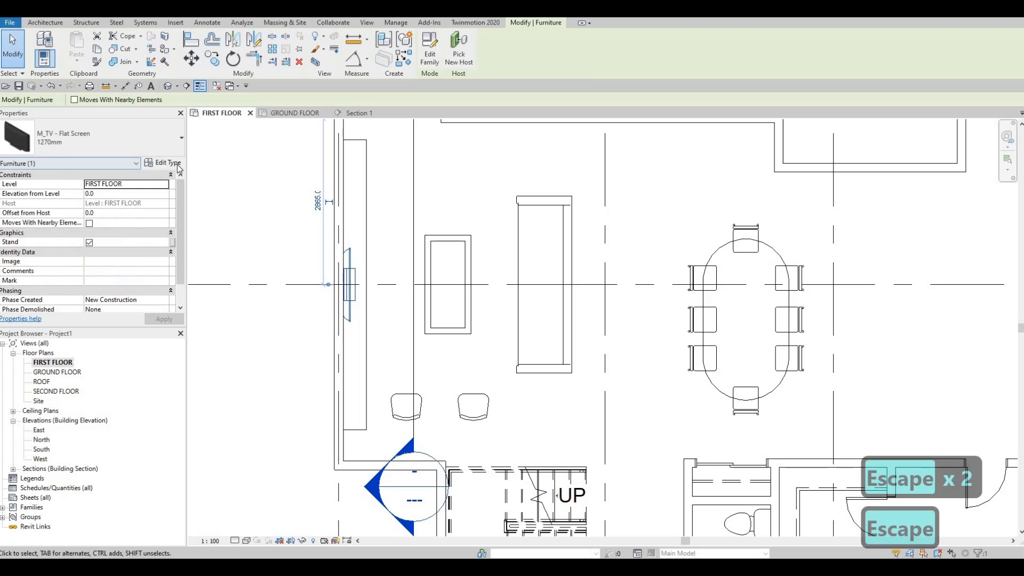
pyautogui.click(164, 162)
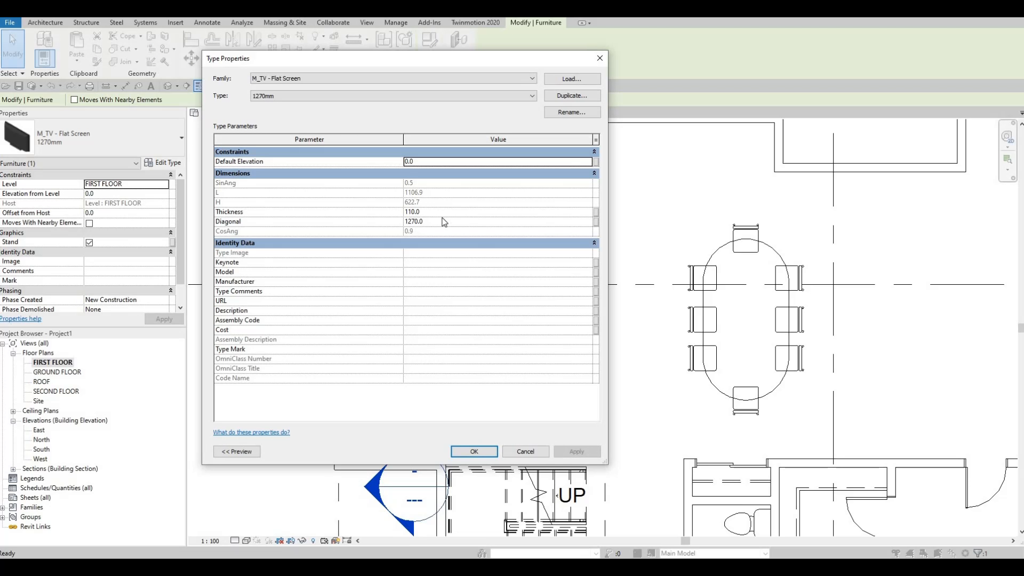
pyautogui.press('Escape')
pyautogui.press('Escape')
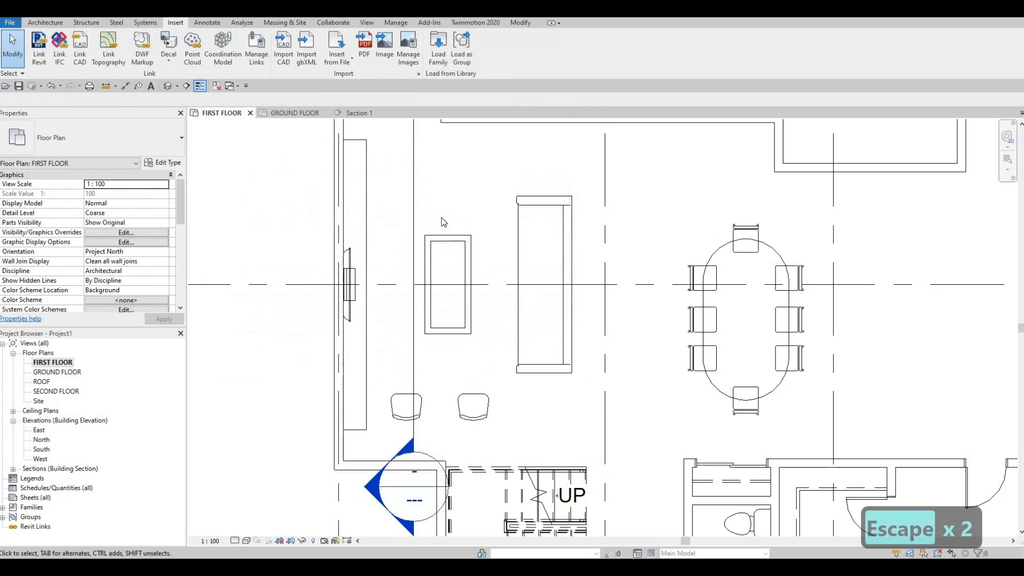
# Step: In Section 1, move the TV straight up from the cabinet base to the shelf under the large central compartment
pyautogui.doubleClick(368, 488)
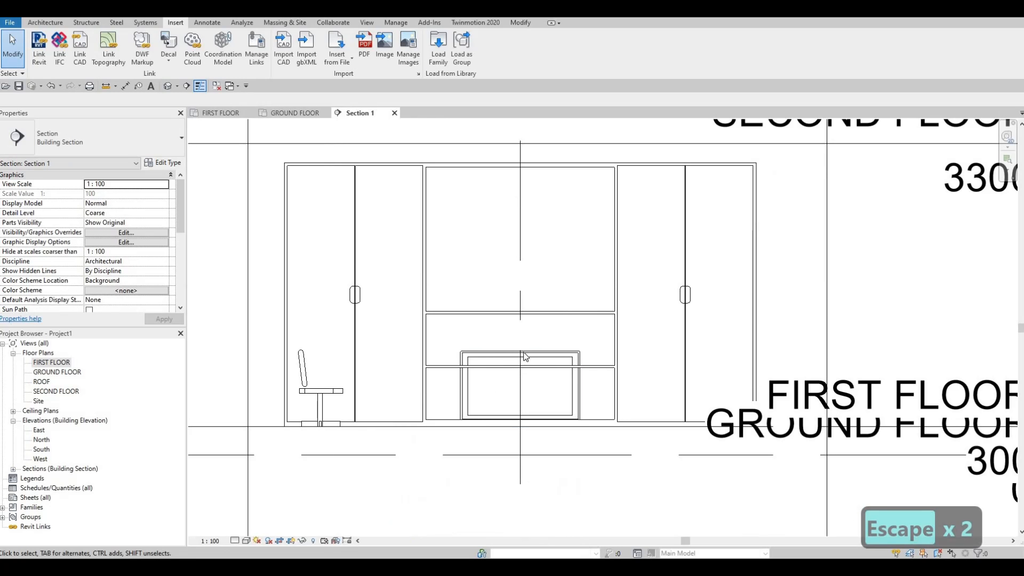
pyautogui.click(527, 349)
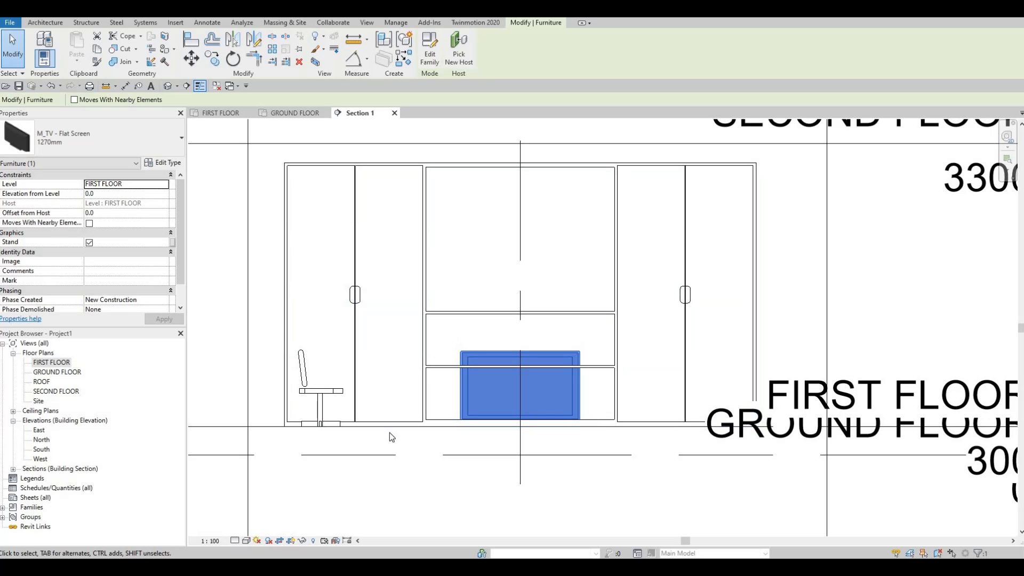
pyautogui.press('m')
pyautogui.press('v')
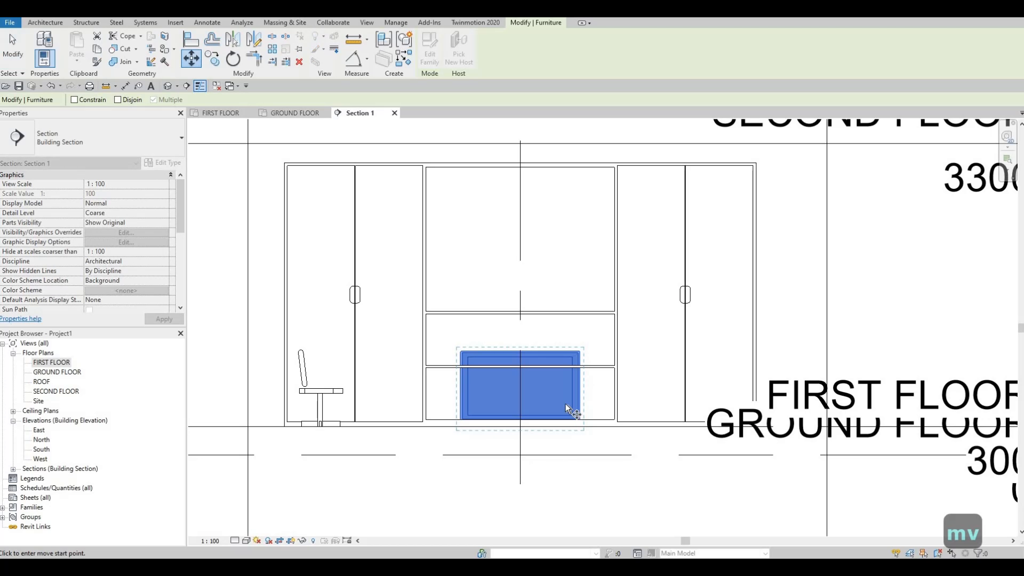
pyautogui.scroll(3, 565, 403)
pyautogui.scroll(1, 539, 389)
pyautogui.click(542, 383)
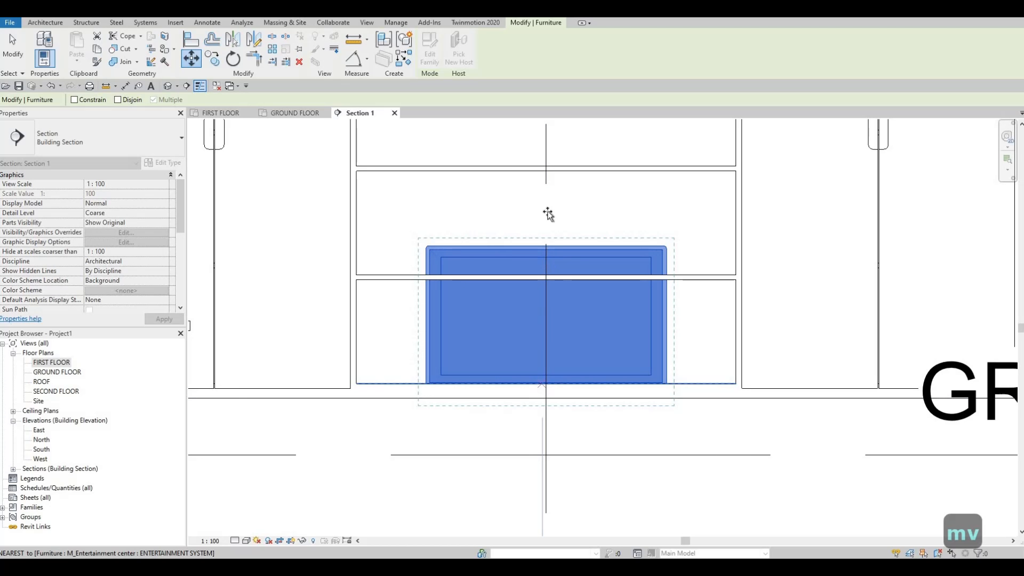
pyautogui.click(547, 167)
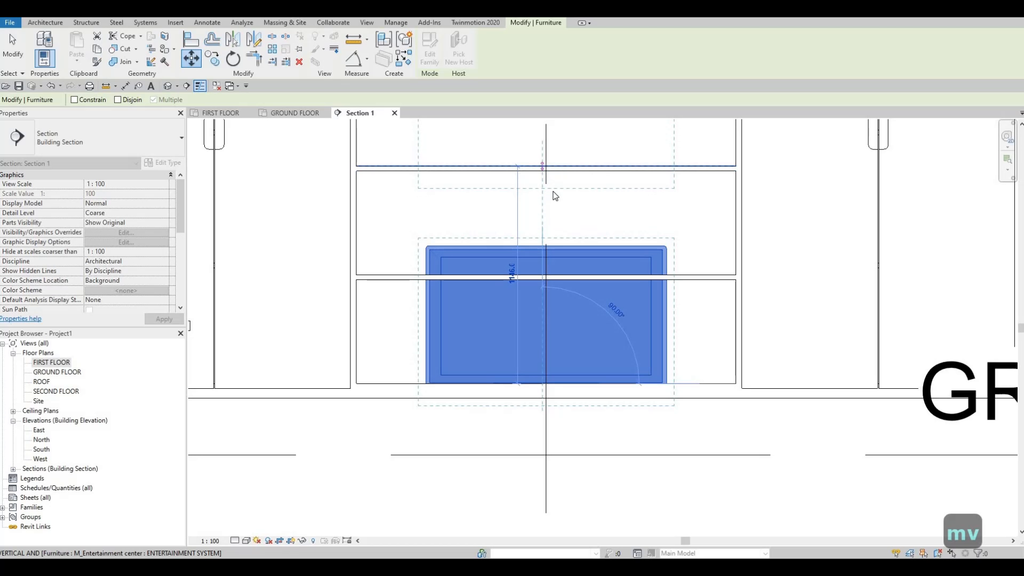
pyautogui.press('Escape')
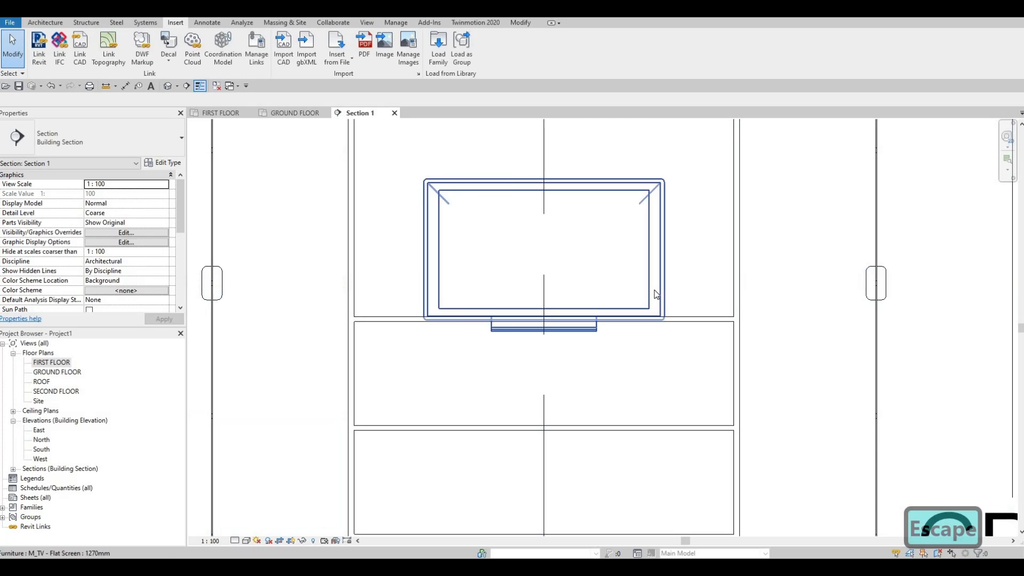
# Step: Align the underside of the TV stand with the top edge of the shelf in the entertainment center
pyautogui.press('a')
pyautogui.press('l')
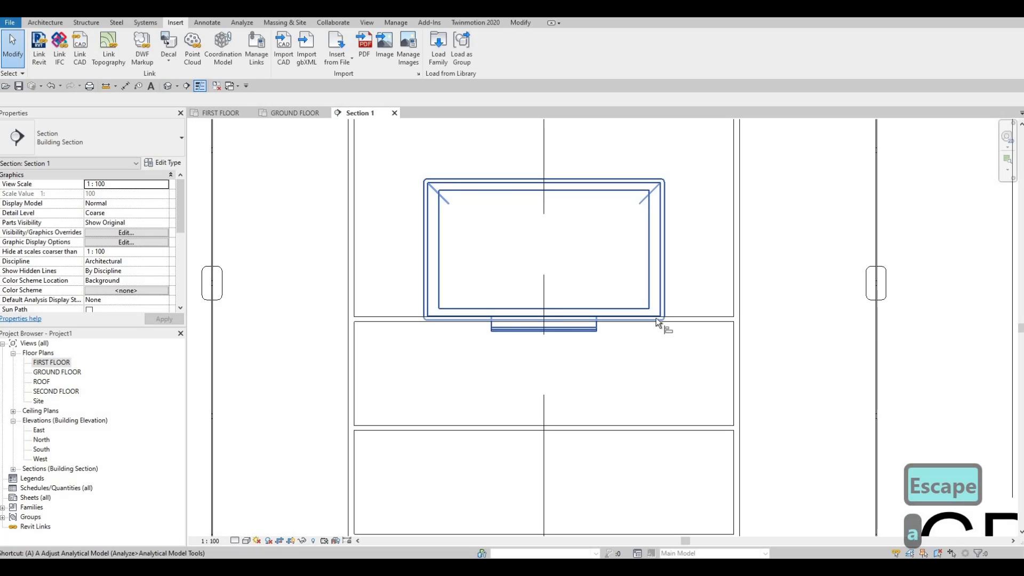
pyautogui.scroll(1, 677, 308)
pyautogui.click(704, 317)
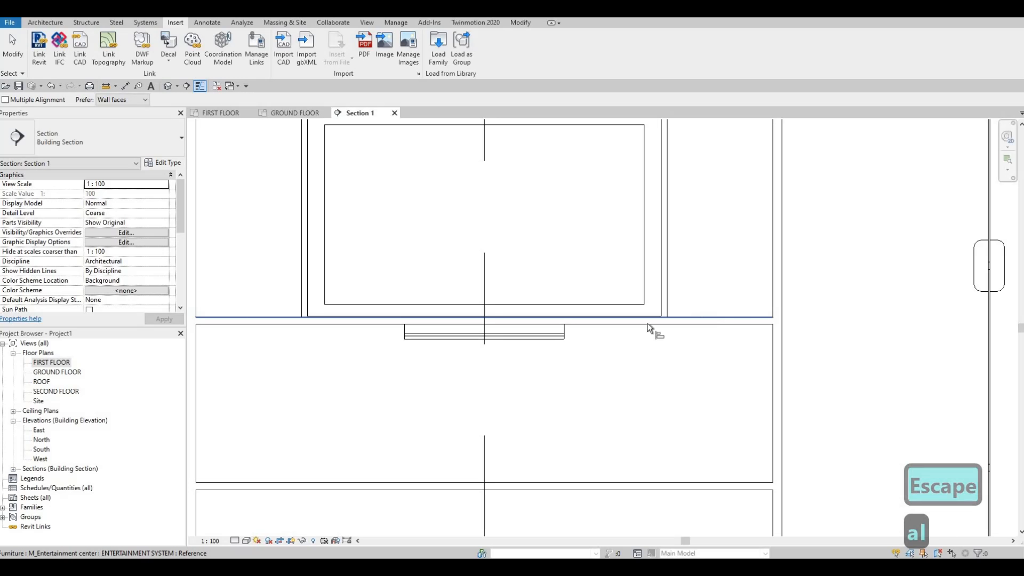
pyautogui.click(503, 341)
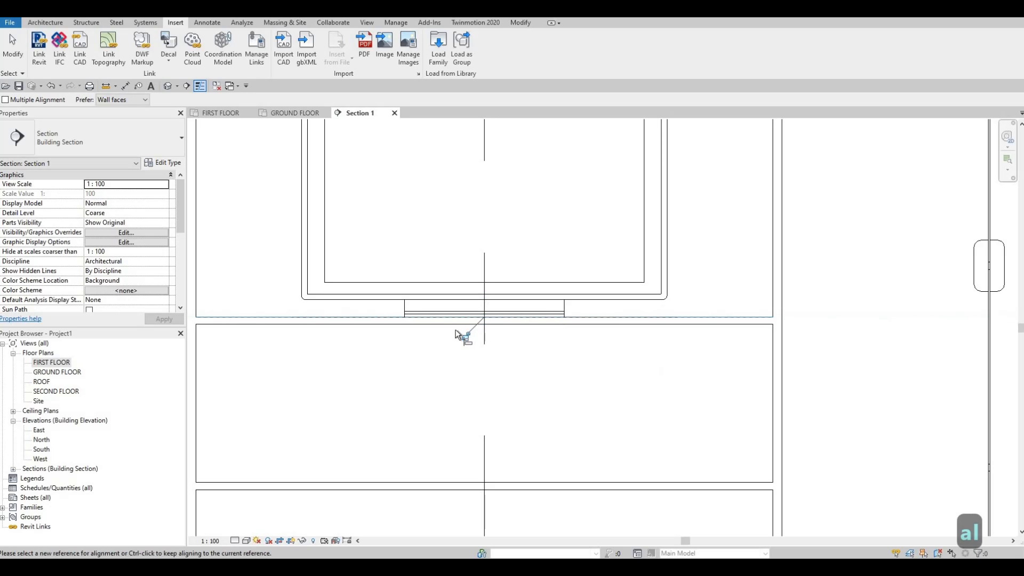
pyautogui.scroll(-3, 455, 331)
pyautogui.press('Escape')
pyautogui.press('Escape')
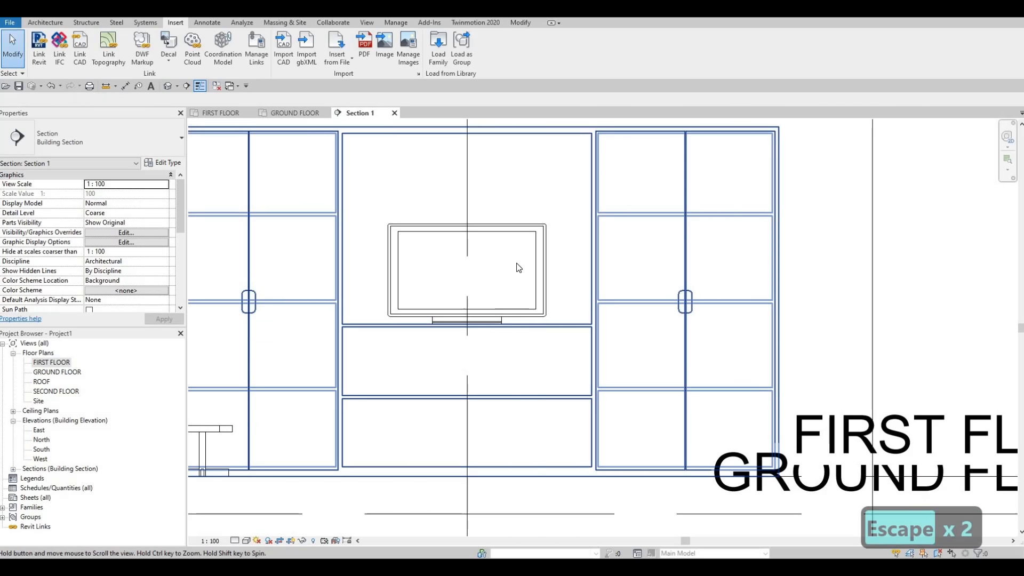
# Step: Duplicate the flat-screen TV's type under the name TV
pyautogui.scroll(-2, 464, 366)
pyautogui.click(480, 288)
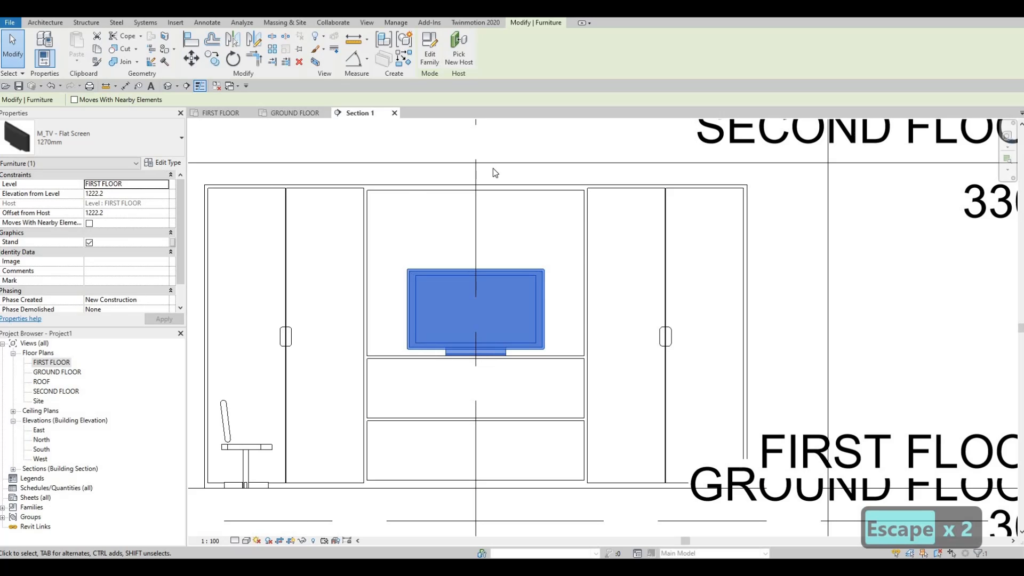
pyautogui.click(162, 163)
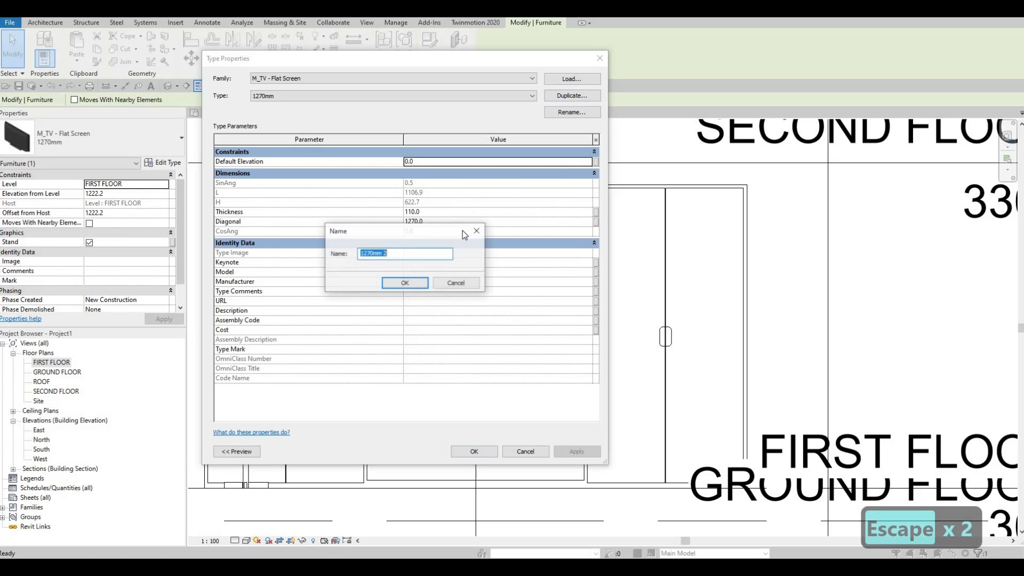
pyautogui.write('TV')
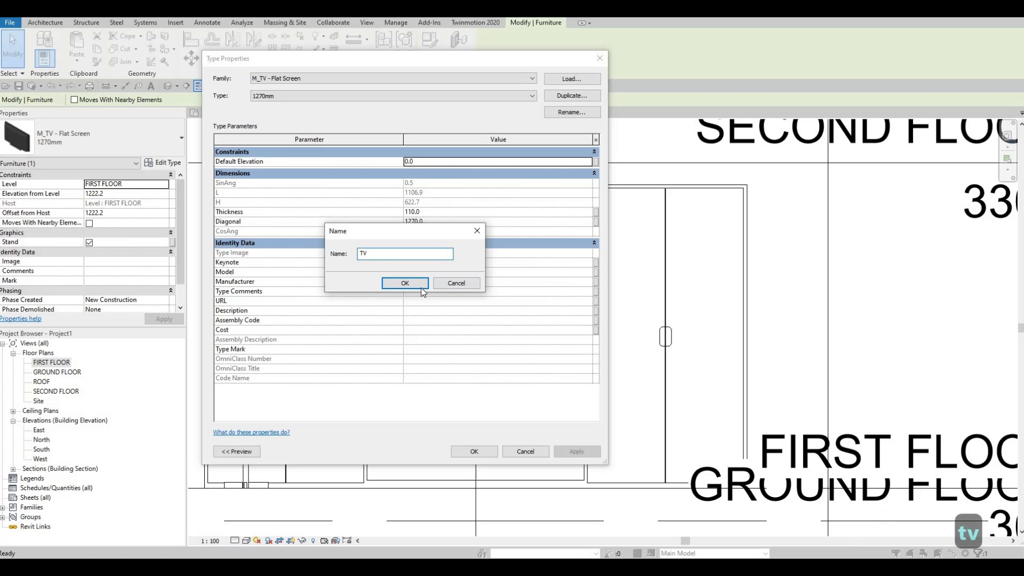
pyautogui.click(420, 287)
# Step: Set the Diagonal of the new TV type to 2000 and apply the type to the television
pyautogui.click(447, 221)
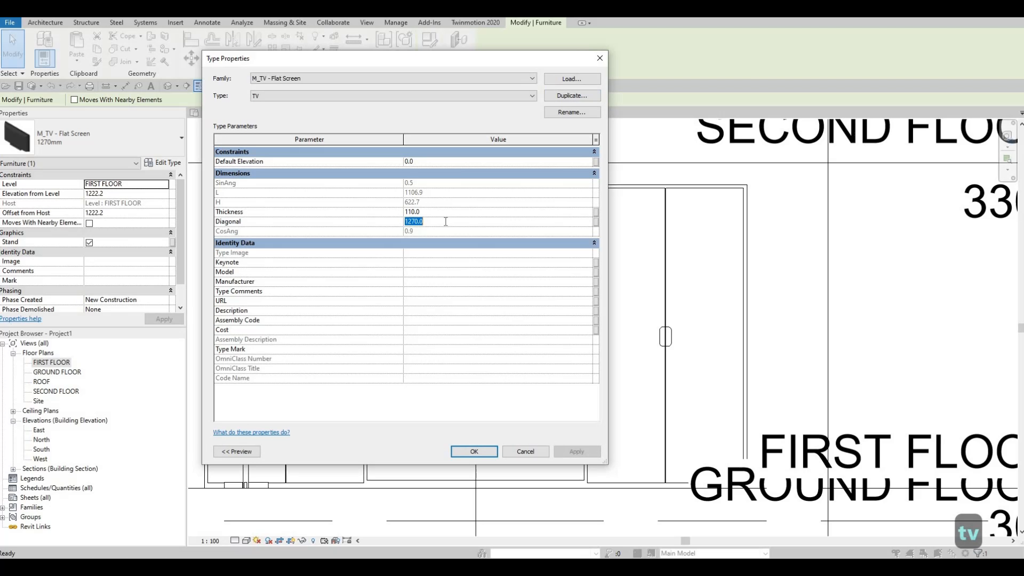
pyautogui.write('3000')
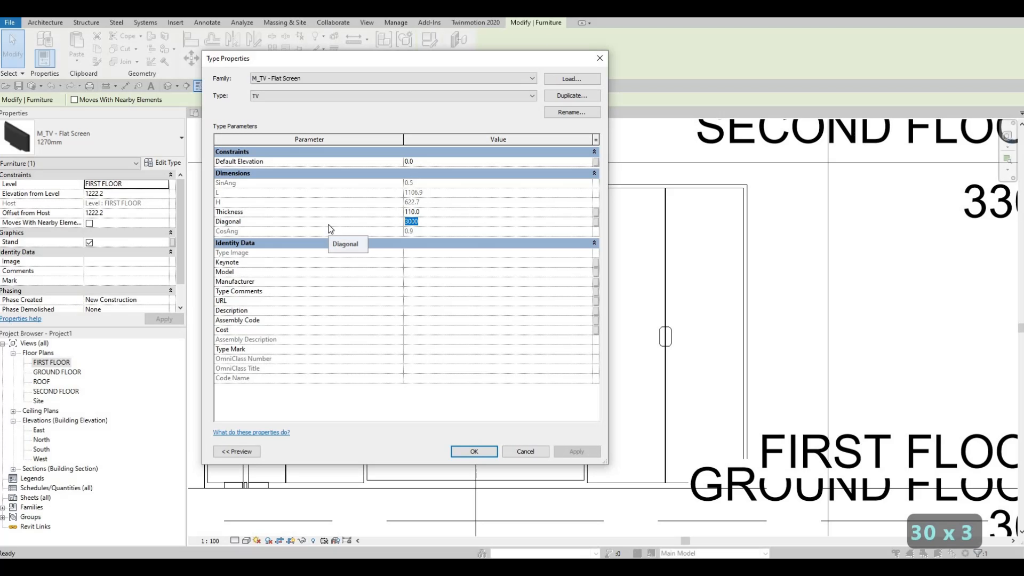
pyautogui.write('1')
pyautogui.press('BackSpace')
pyautogui.press('BackSpace')
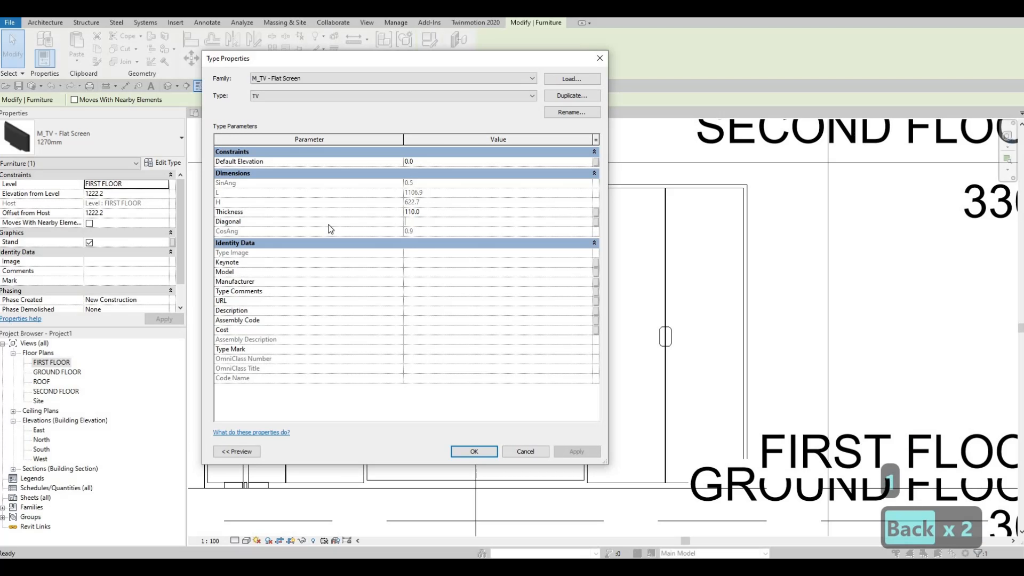
pyautogui.write('200')
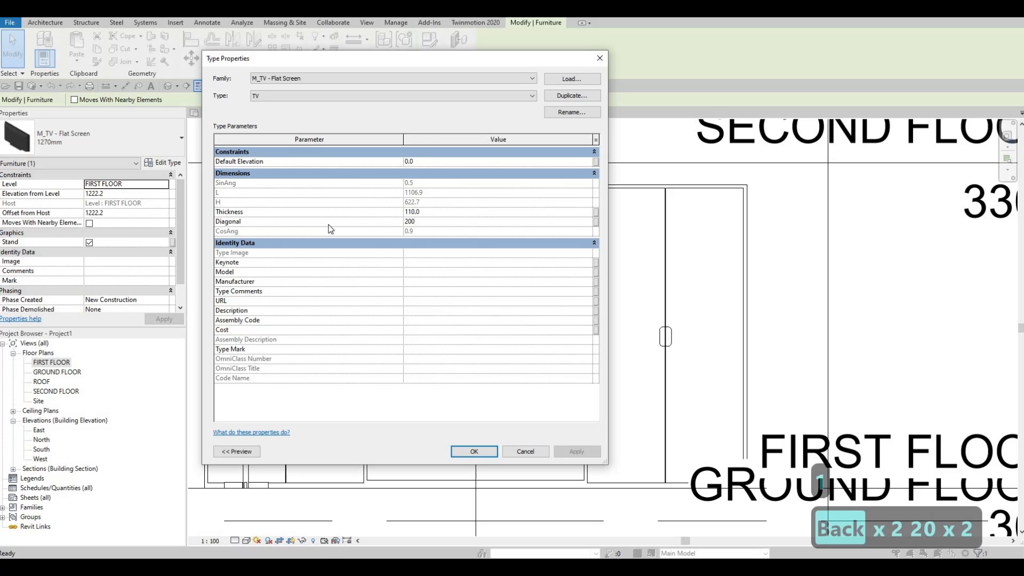
pyautogui.write('0')
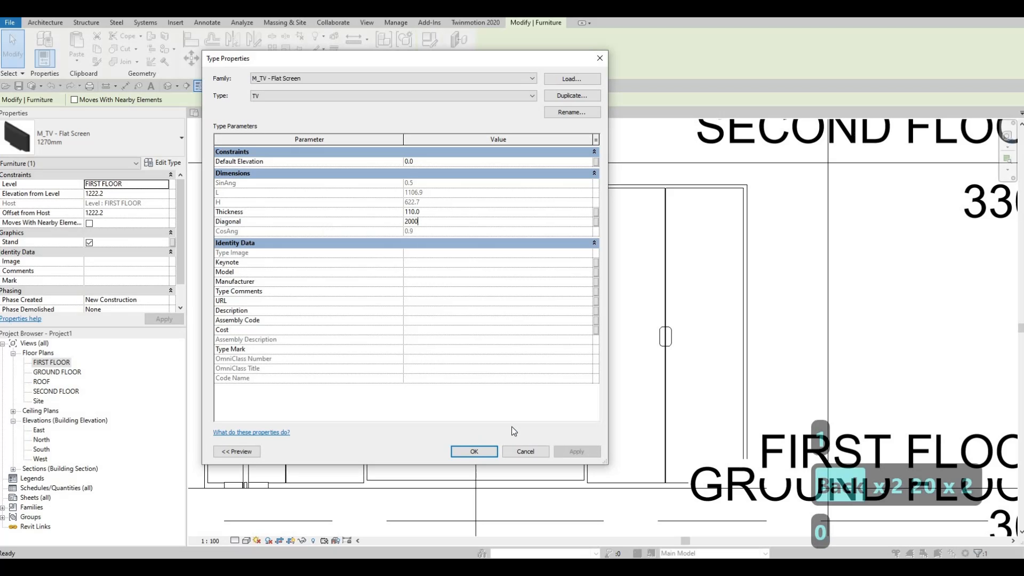
pyautogui.click(473, 451)
pyautogui.press('Escape')
pyautogui.press('Escape')
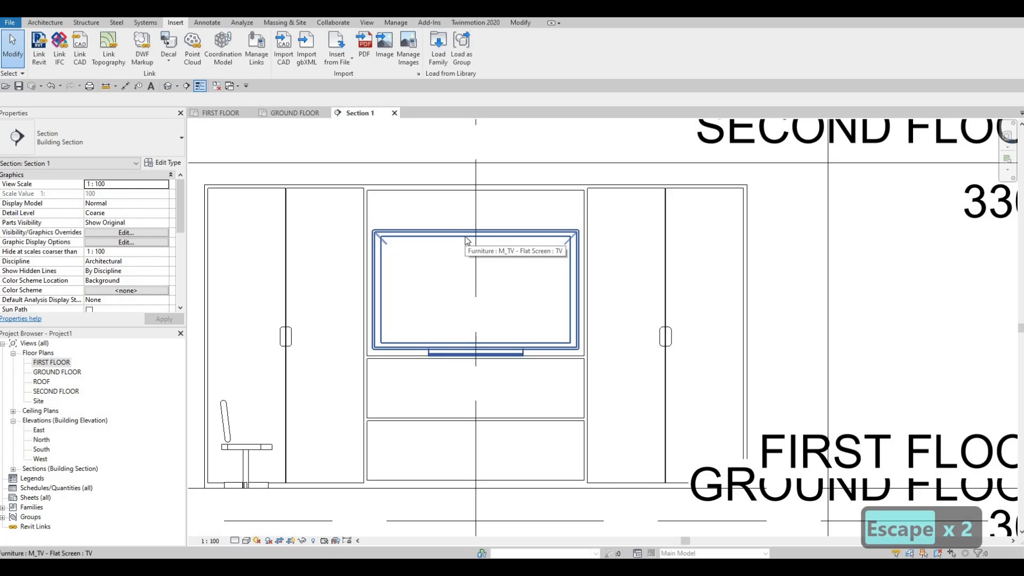
# Step: Set the TV type's Thickness to 70 and return to the FIRST FLOOR plan
pyautogui.click(467, 239)
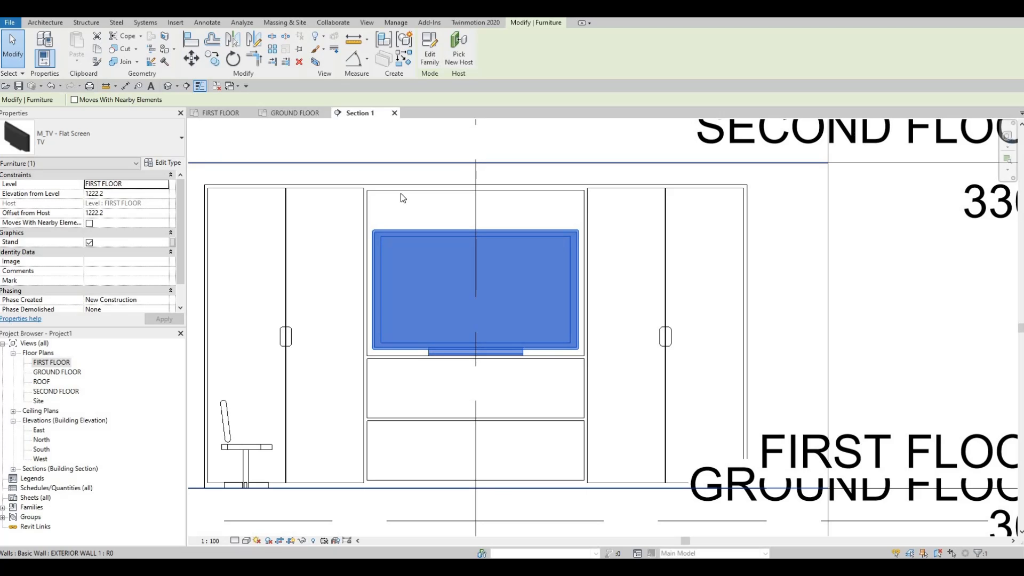
pyautogui.click(447, 212)
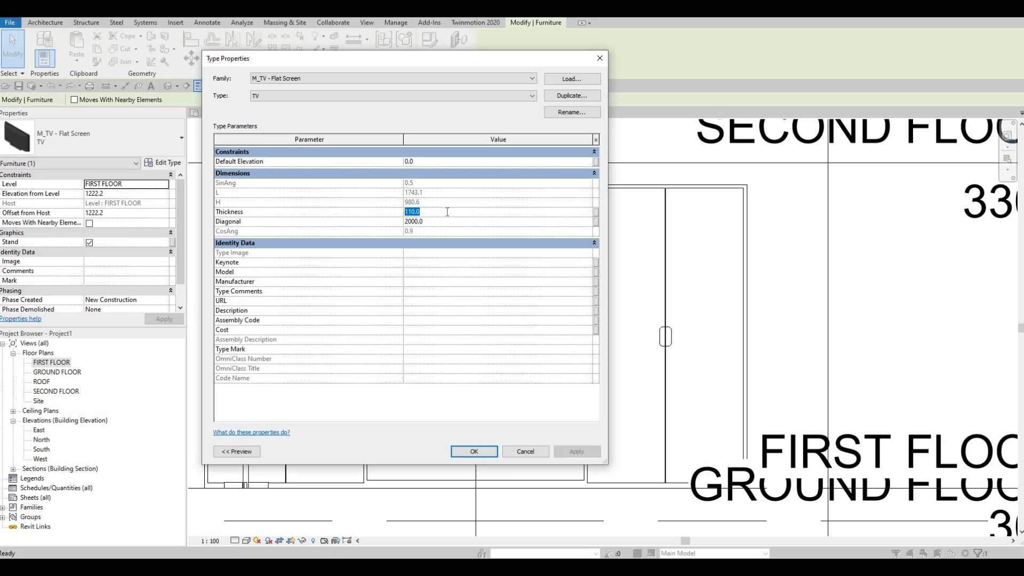
pyautogui.write('70')
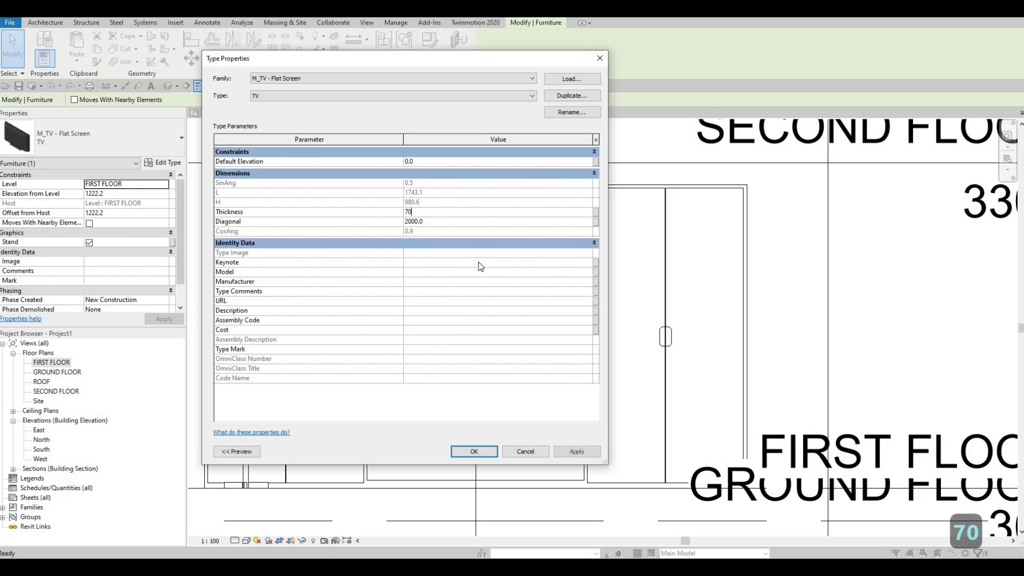
pyautogui.click(573, 453)
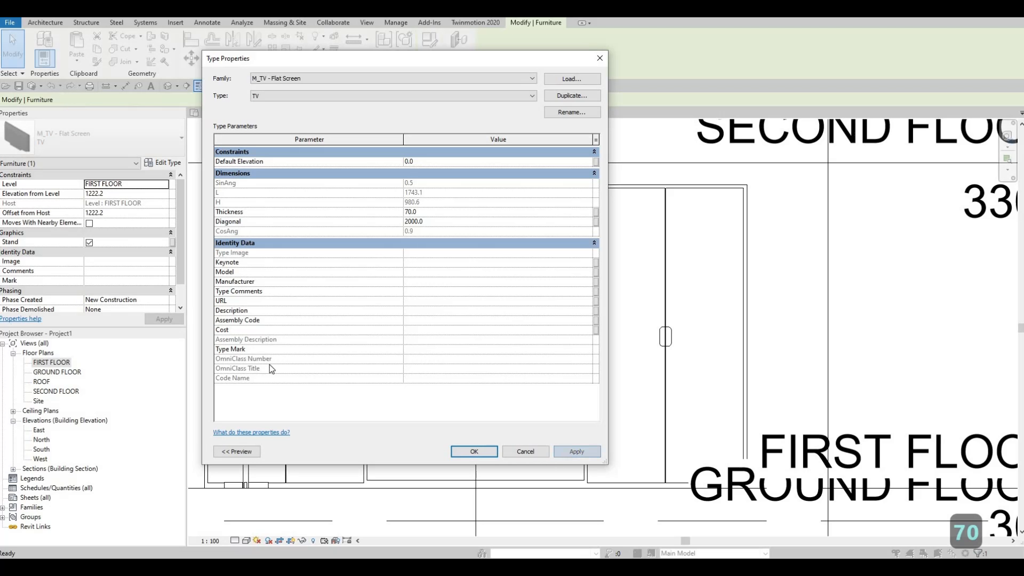
pyautogui.press('Return')
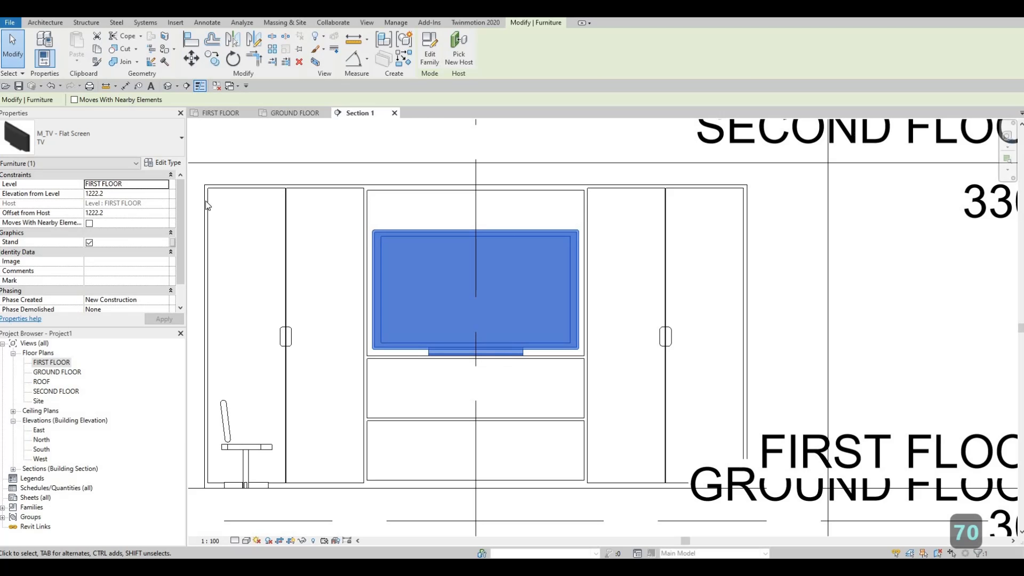
pyautogui.click(221, 113)
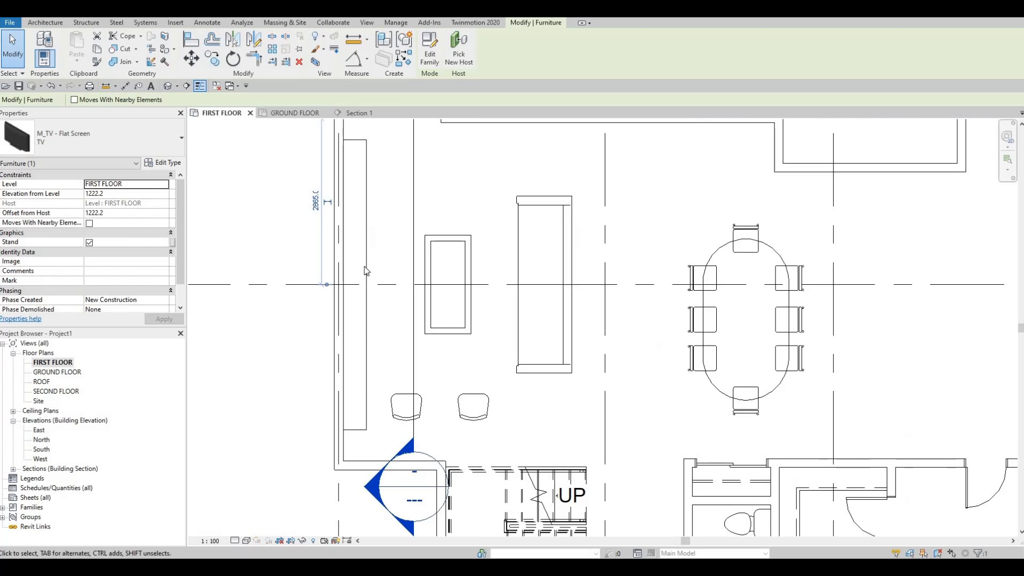
pyautogui.click(246, 540)
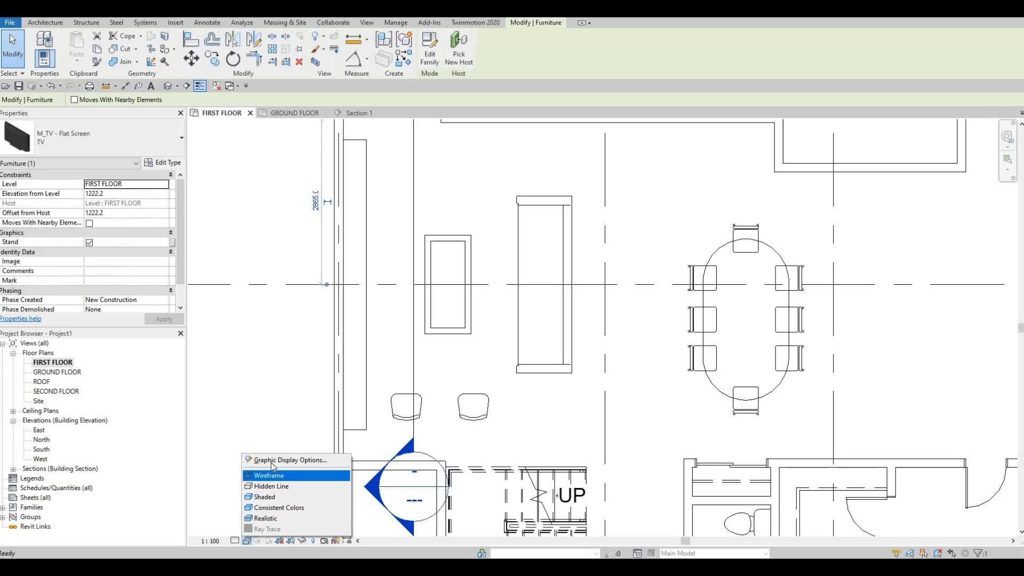
pyautogui.click(272, 459)
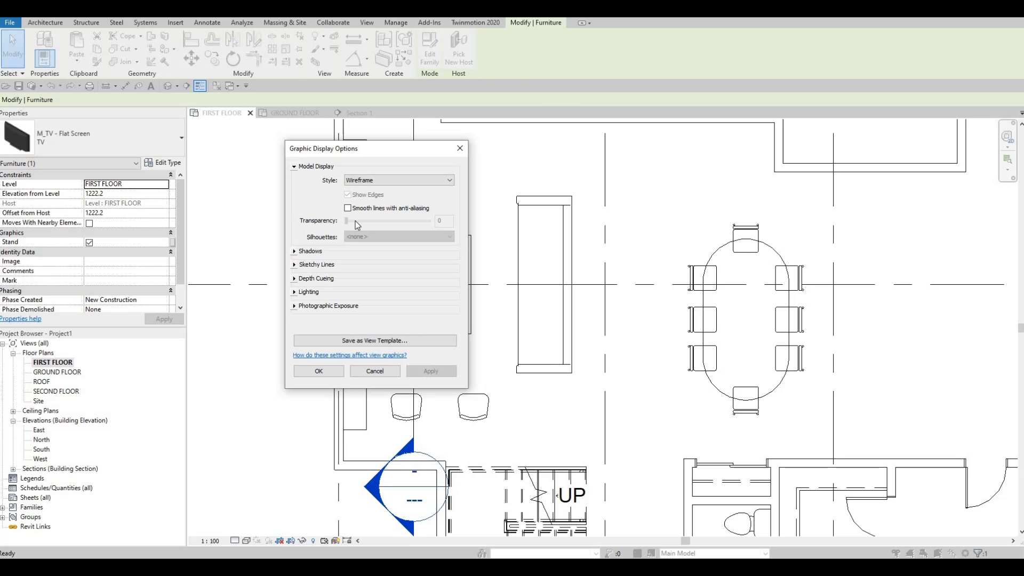
pyautogui.press('Escape')
pyautogui.press('Escape')
pyautogui.press('Escape')
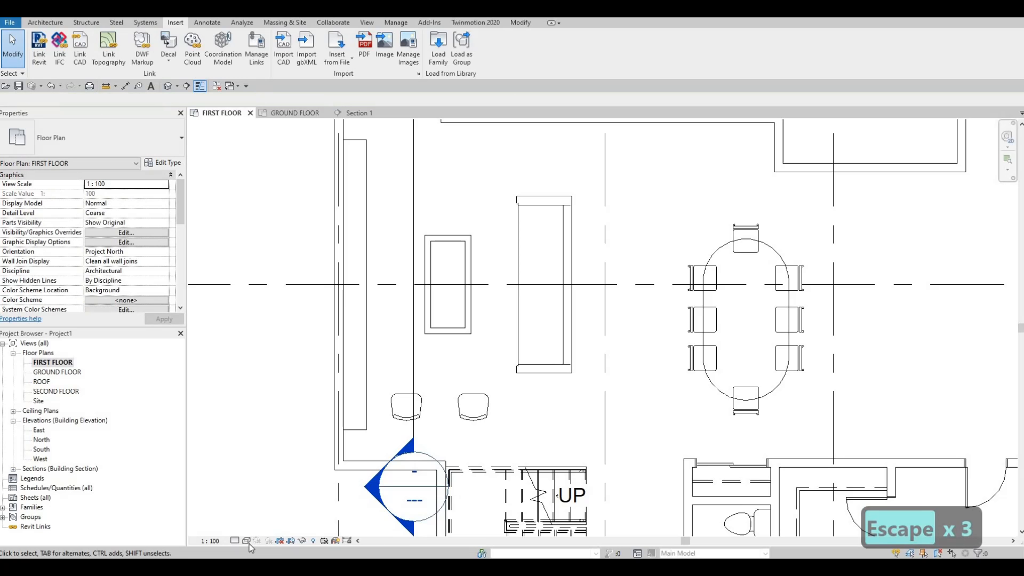
# Step: Switch the first floor plan's visual style to Hidden Line and set its model display transparency to 40
pyautogui.click(249, 543)
pyautogui.click(257, 486)
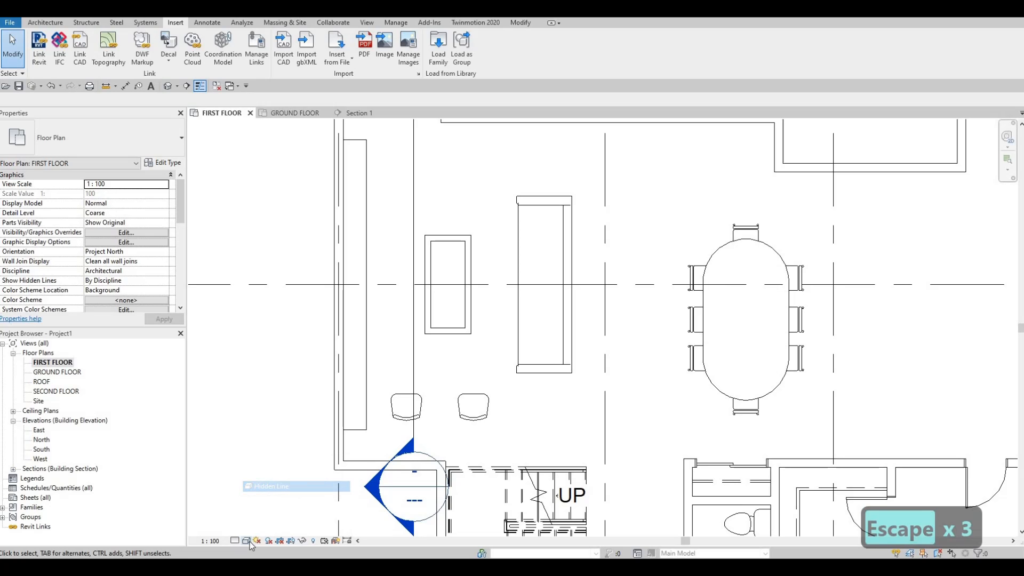
pyautogui.click(248, 542)
pyautogui.click(288, 460)
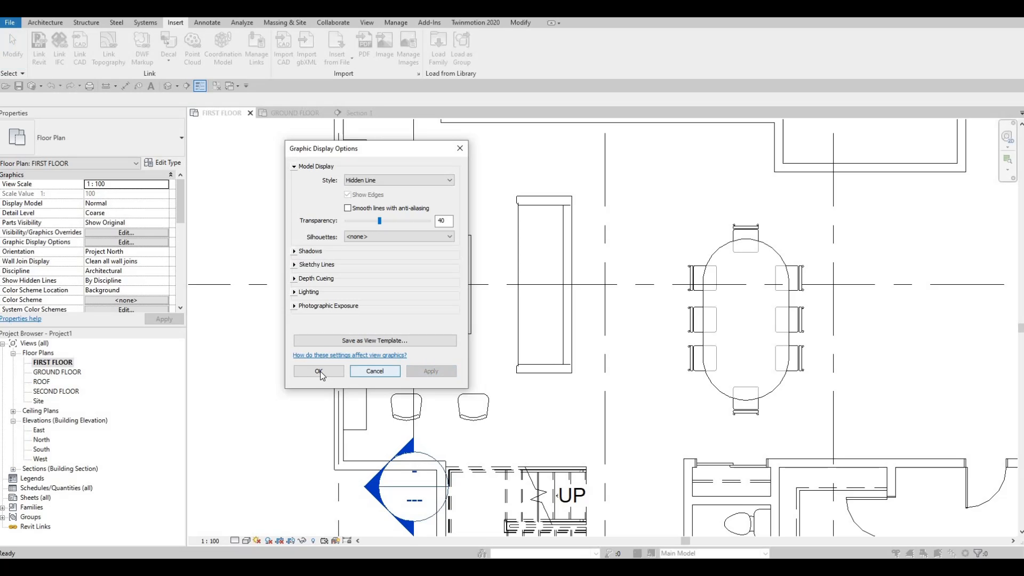
pyautogui.click(319, 371)
# Step: Set the plan's model display transparency to 0, keeping the Hidden Line style
pyautogui.scroll(-1, 373, 360)
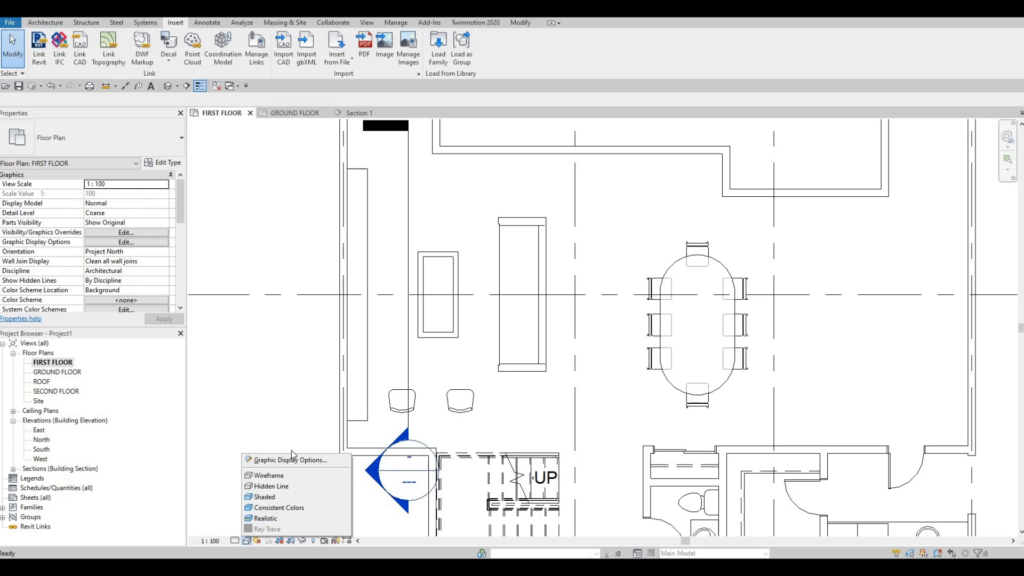
pyautogui.click(292, 460)
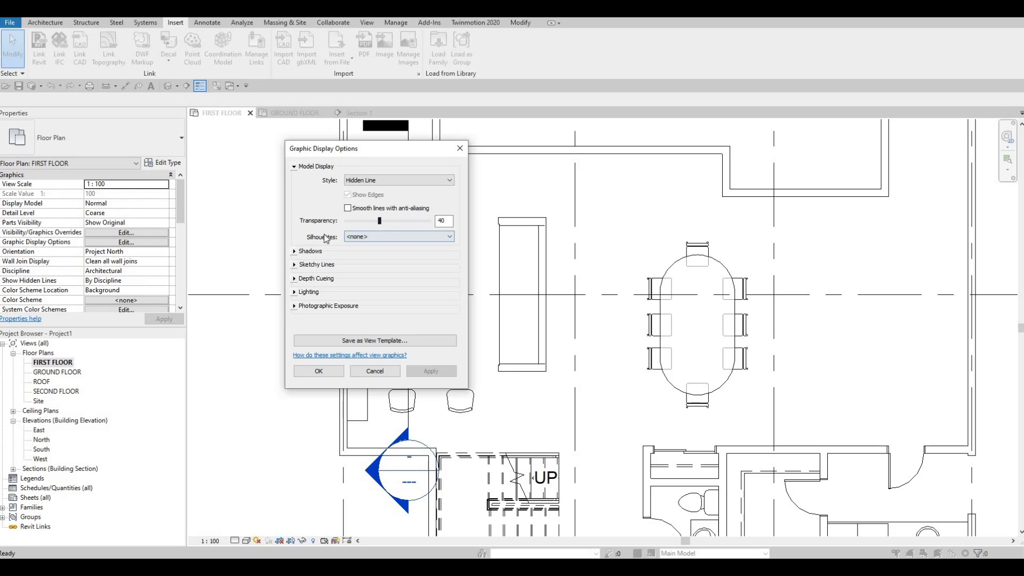
pyautogui.click(319, 371)
pyautogui.press('Escape')
pyautogui.press('Escape')
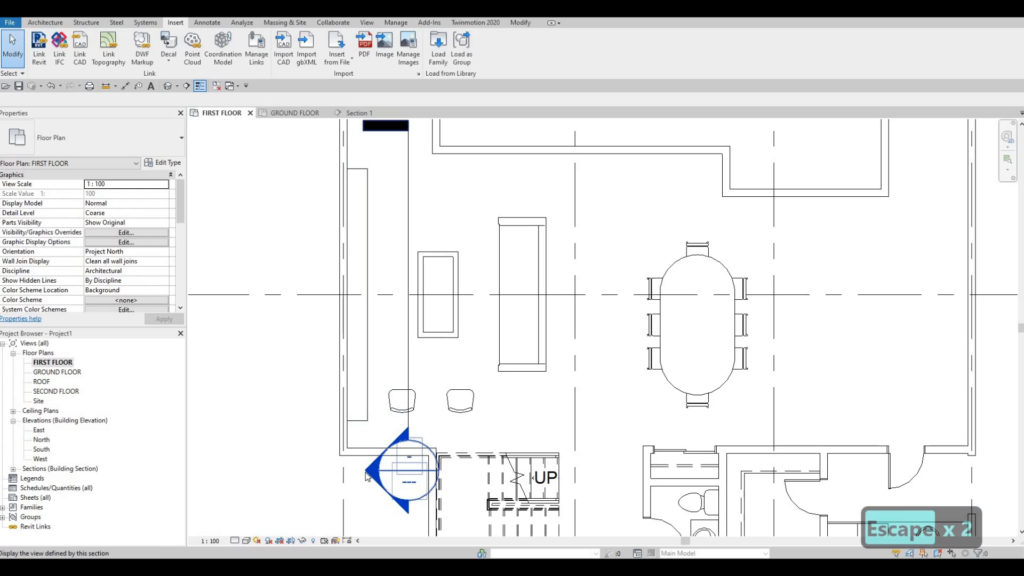
# Step: Examine the television in the entertainment center in the Section 1 view, and return to the FIRST FLOOR plan
pyautogui.doubleClick(366, 476)
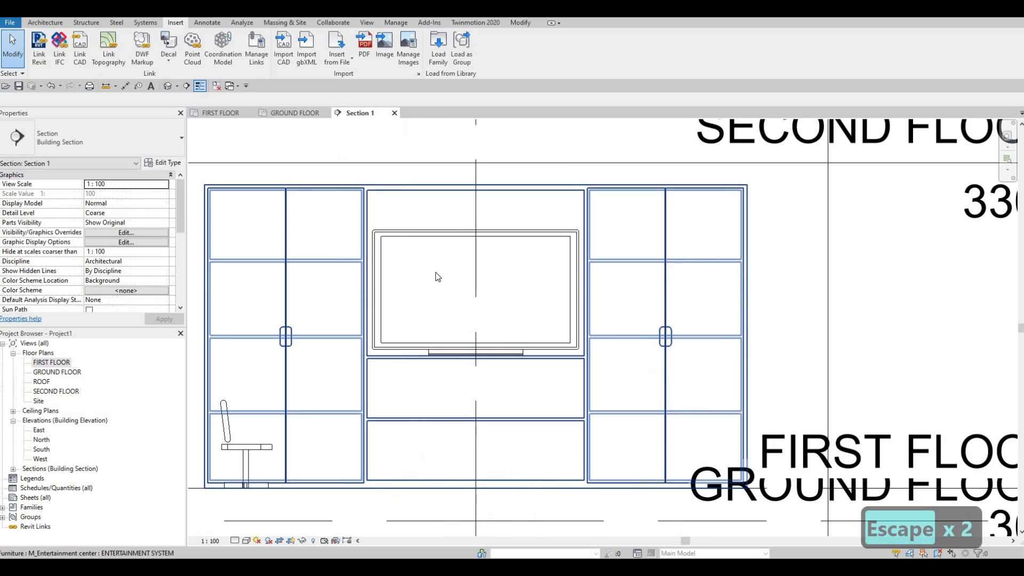
pyautogui.click(401, 235)
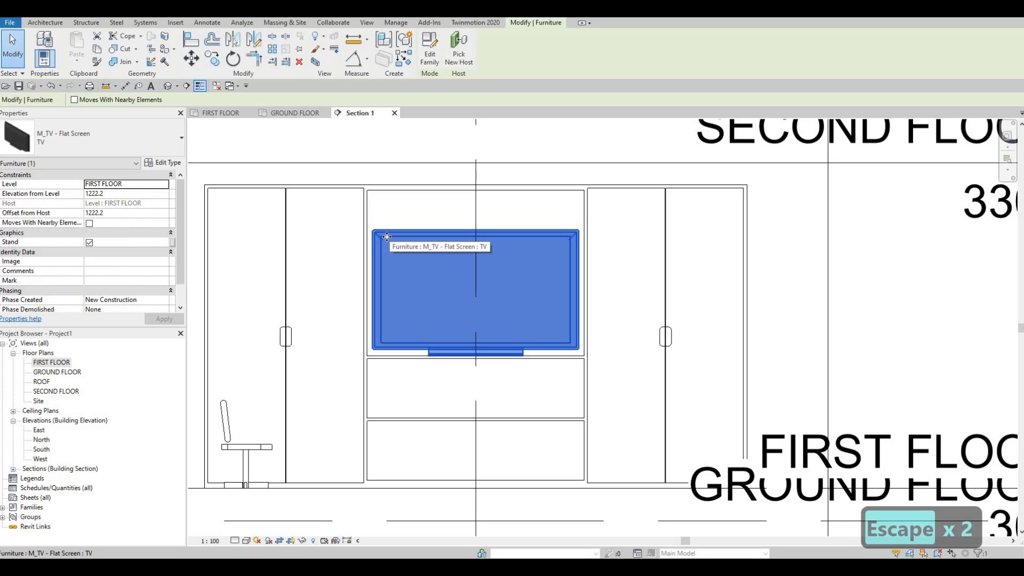
pyautogui.press('Escape')
pyautogui.click(228, 113)
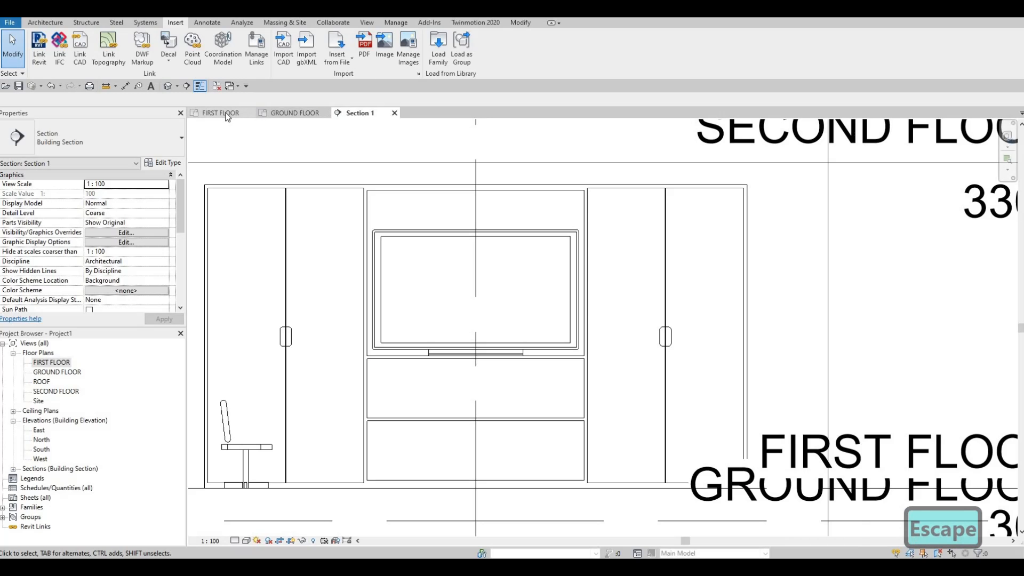
# Step: Delete the section line in front of the entertainment center along with its Section 1 view
pyautogui.scroll(-5, 482, 262)
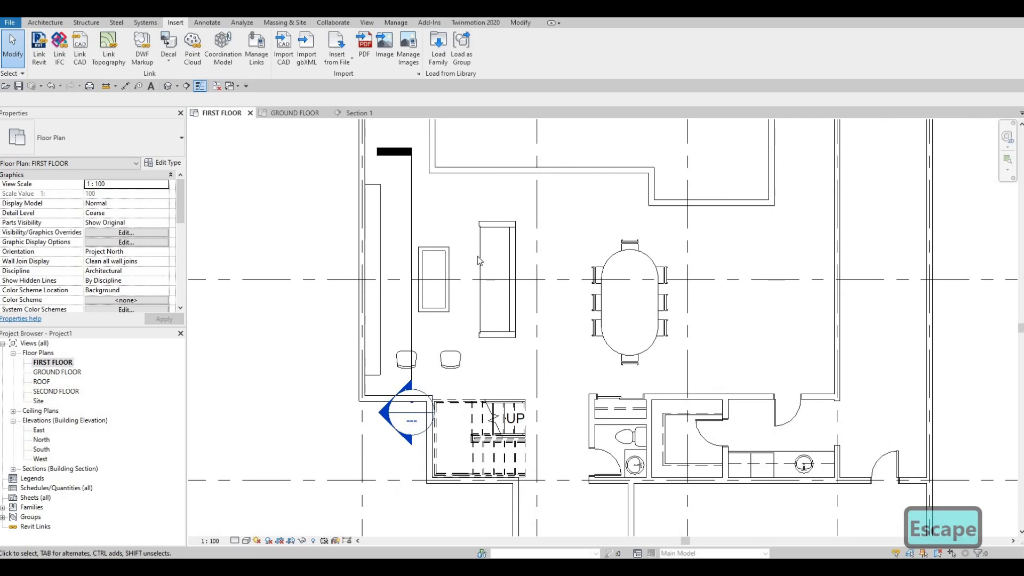
pyautogui.scroll(1, 478, 305)
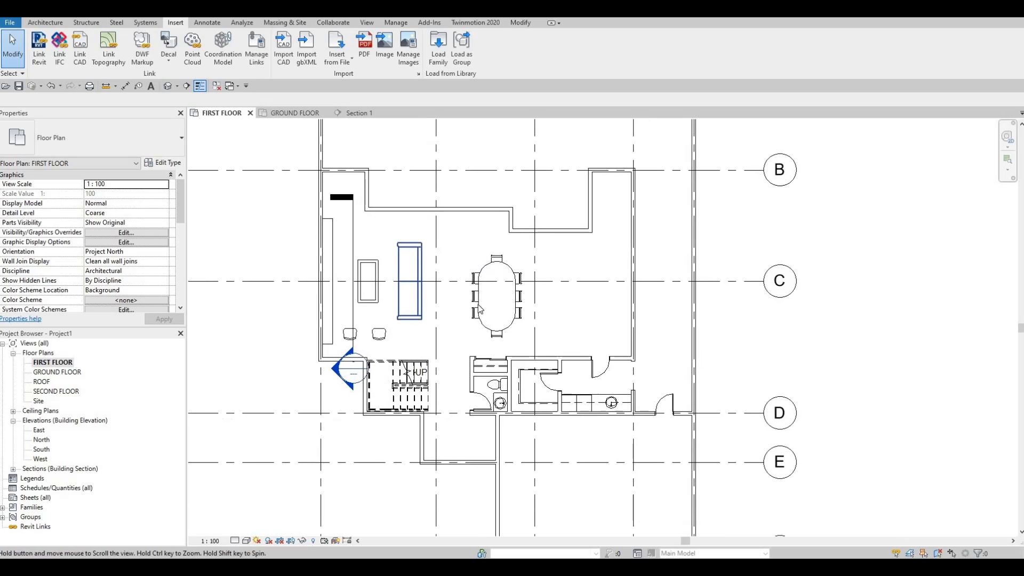
pyautogui.scroll(-1, 505, 319)
pyautogui.moveTo(506, 319); pyautogui.dragTo(516, 320, button='middle')
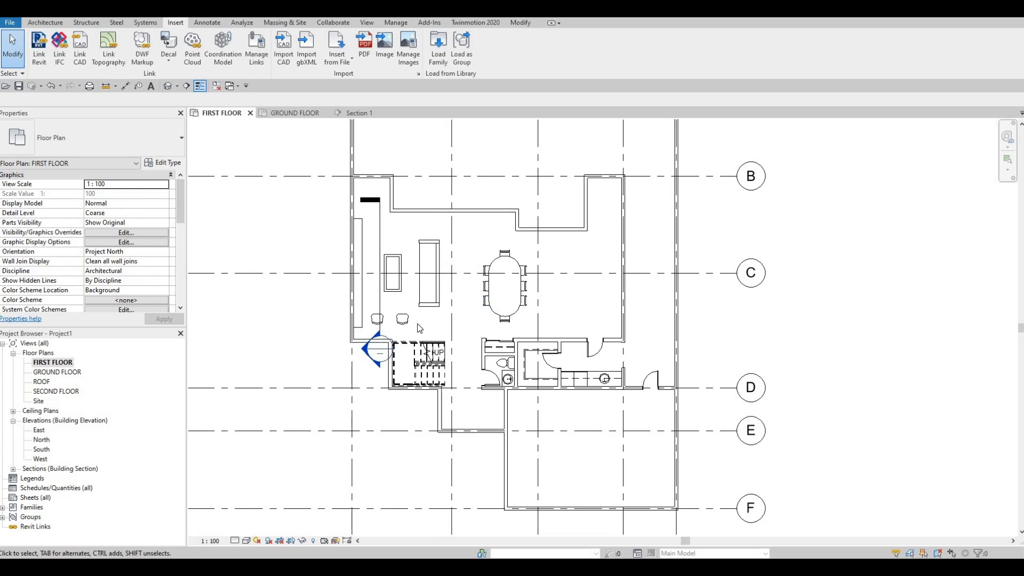
pyautogui.moveTo(418, 326)
pyautogui.mouseDown(button='middle')
pyautogui.moveTo(431, 322)
pyautogui.moveTo(421, 326)
pyautogui.mouseUp(button='middle')
pyautogui.scroll(3, 421, 324)
pyautogui.scroll(1, 420, 314)
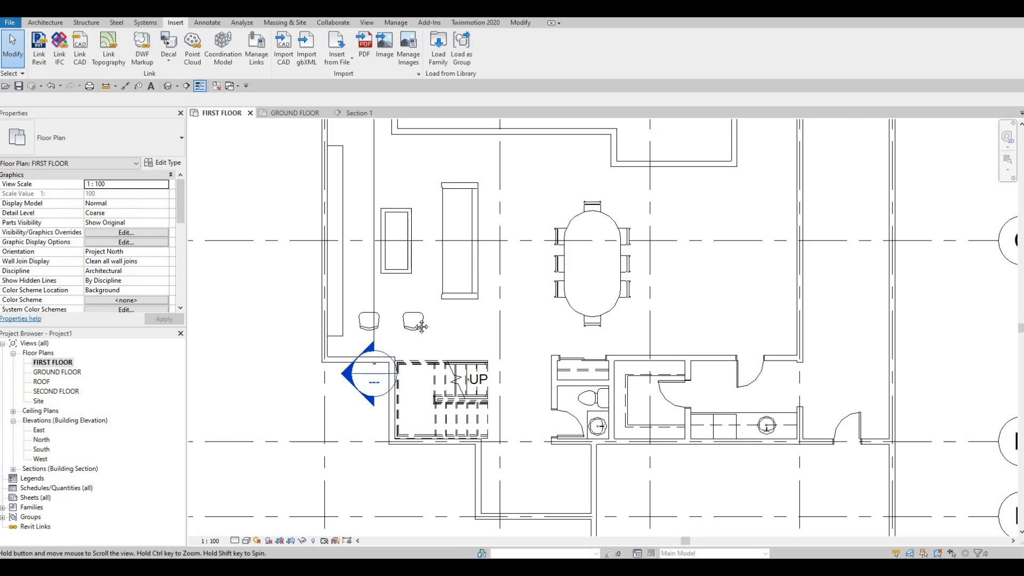
pyautogui.scroll(-1, 453, 415)
pyautogui.click(393, 306)
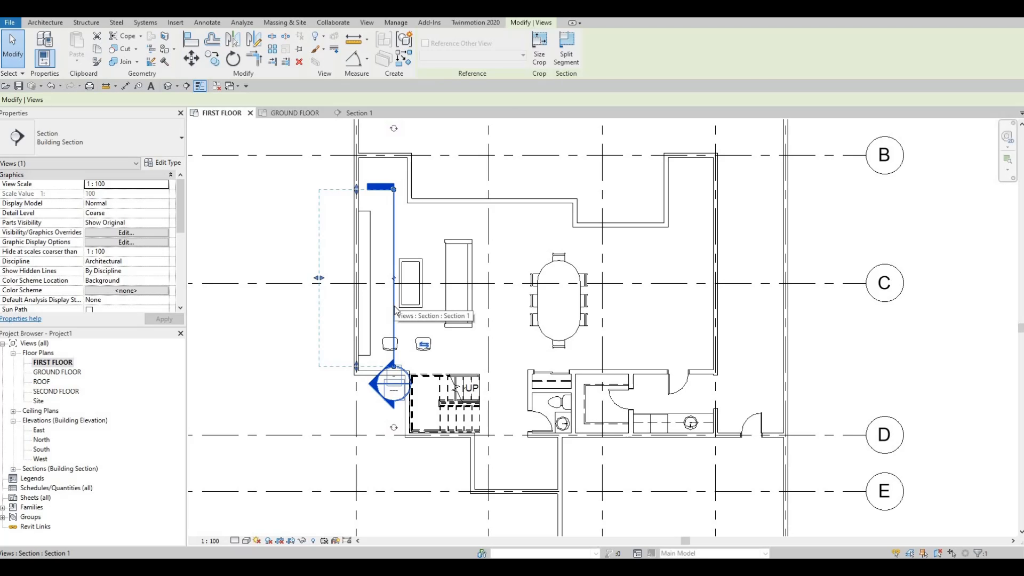
pyautogui.press('Delete')
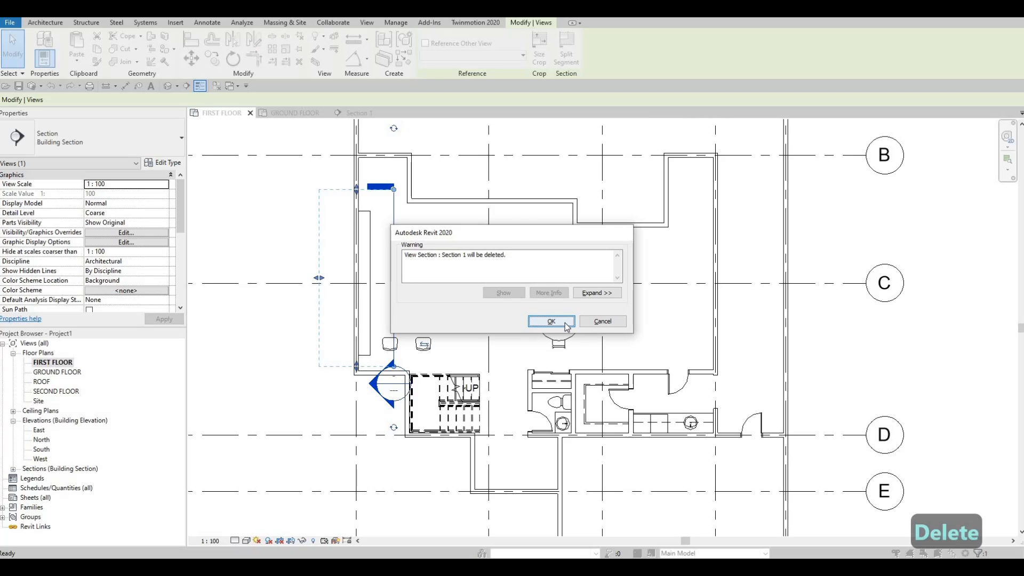
pyautogui.press('Return')
# Step: Load the M_Shelving family from the Storage folder of the furniture library
pyautogui.scroll(-2, 429, 320)
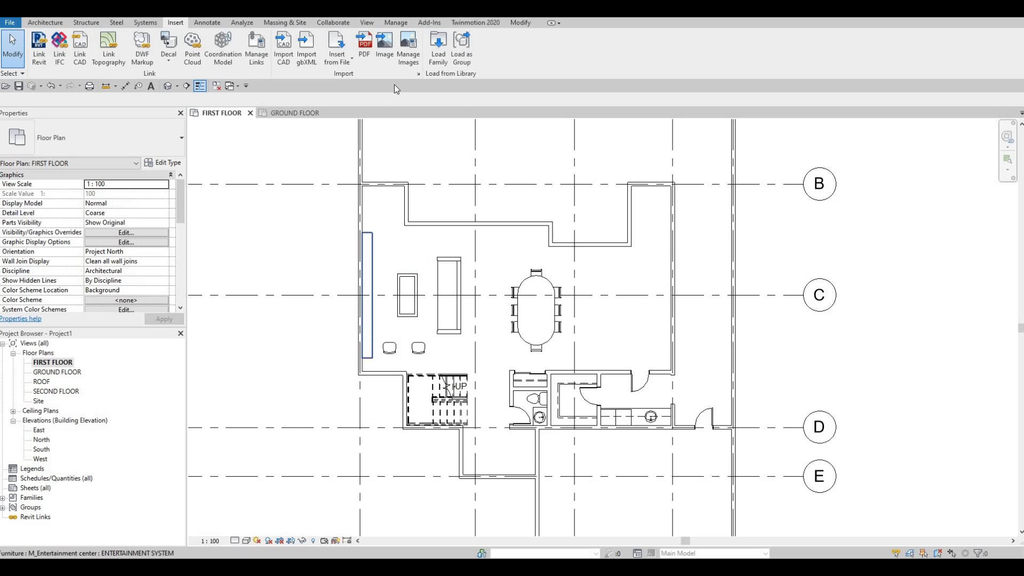
pyautogui.click(436, 56)
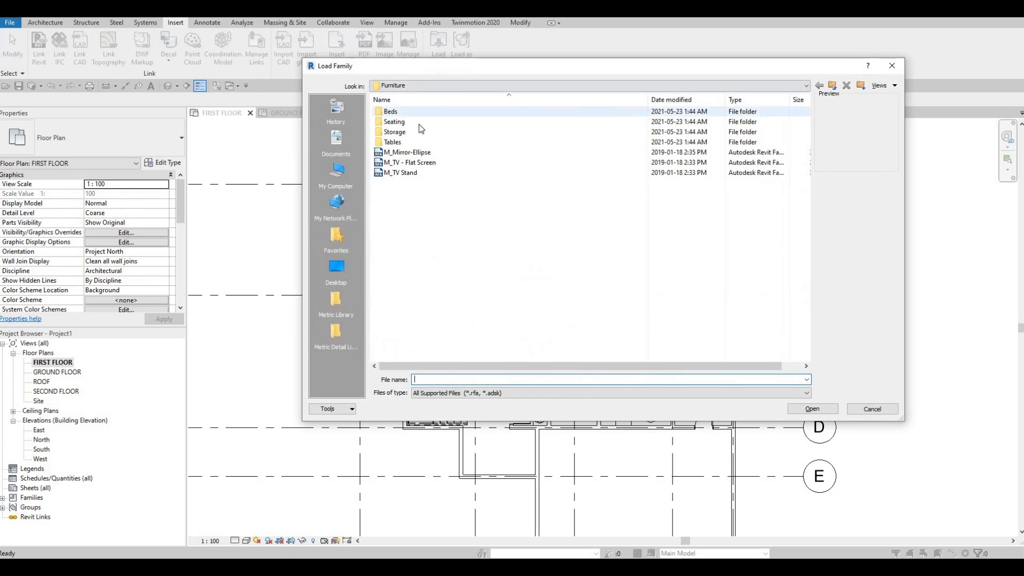
pyautogui.doubleClick(409, 133)
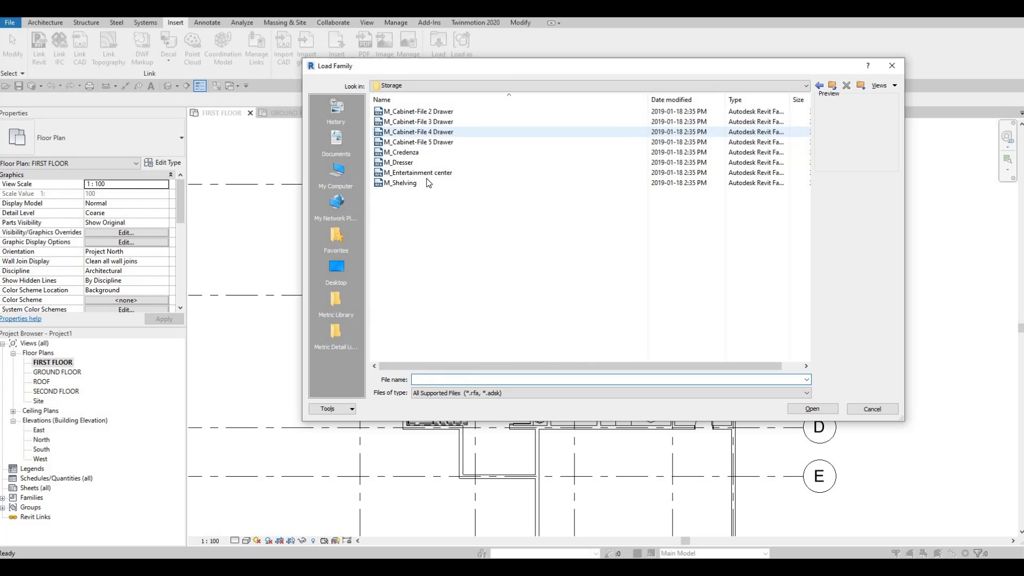
pyautogui.click(414, 182)
pyautogui.click(821, 414)
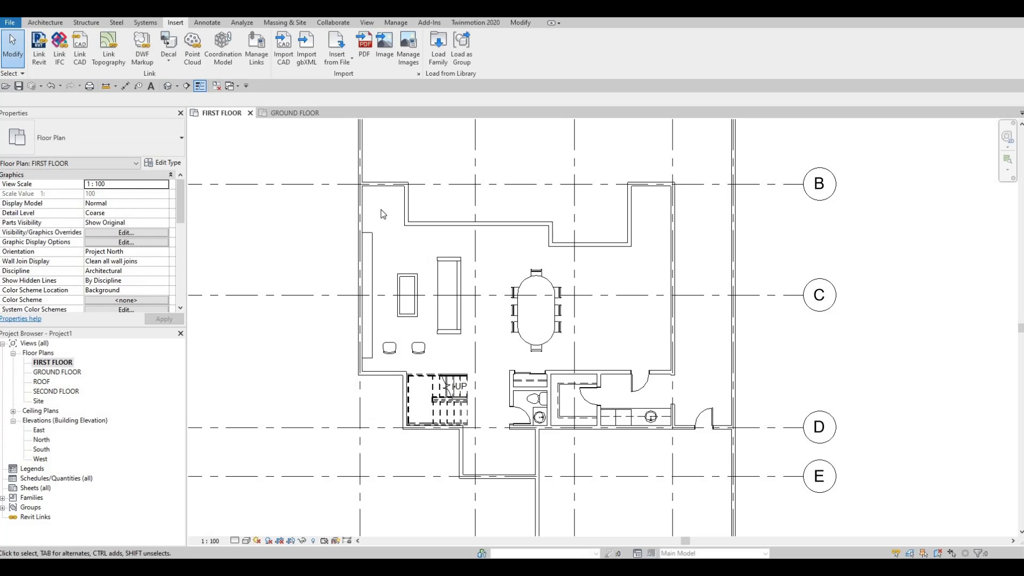
# Step: Place an M_Shelving 0915 x 0254 x 1830mm unit against the back wall of the alcove above the entertainment center
pyautogui.press('c')
pyautogui.press('m')
pyautogui.scroll(3, 381, 195)
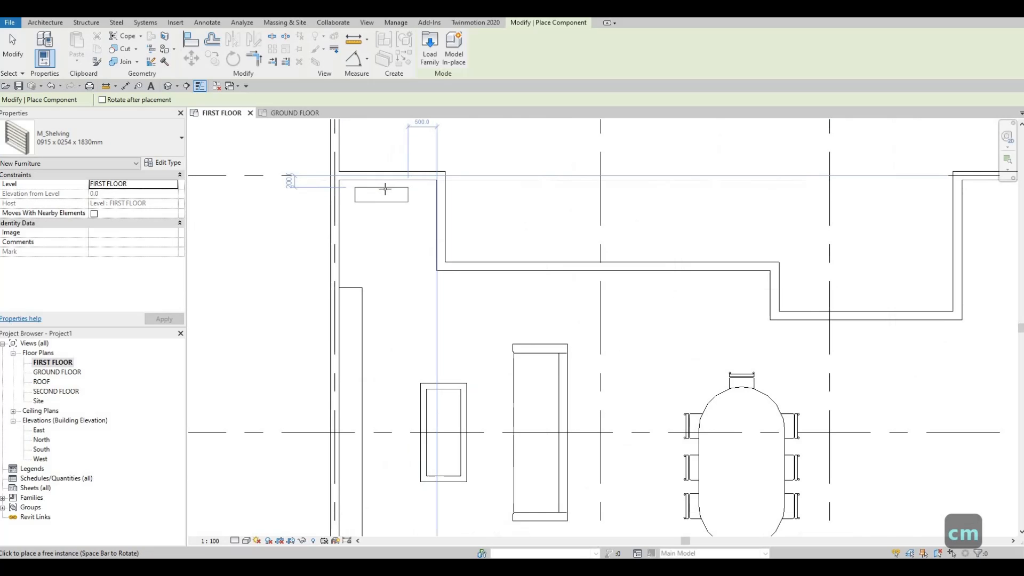
pyautogui.scroll(2, 373, 256)
pyautogui.press('Escape')
pyautogui.press('Escape')
pyautogui.press('Escape')
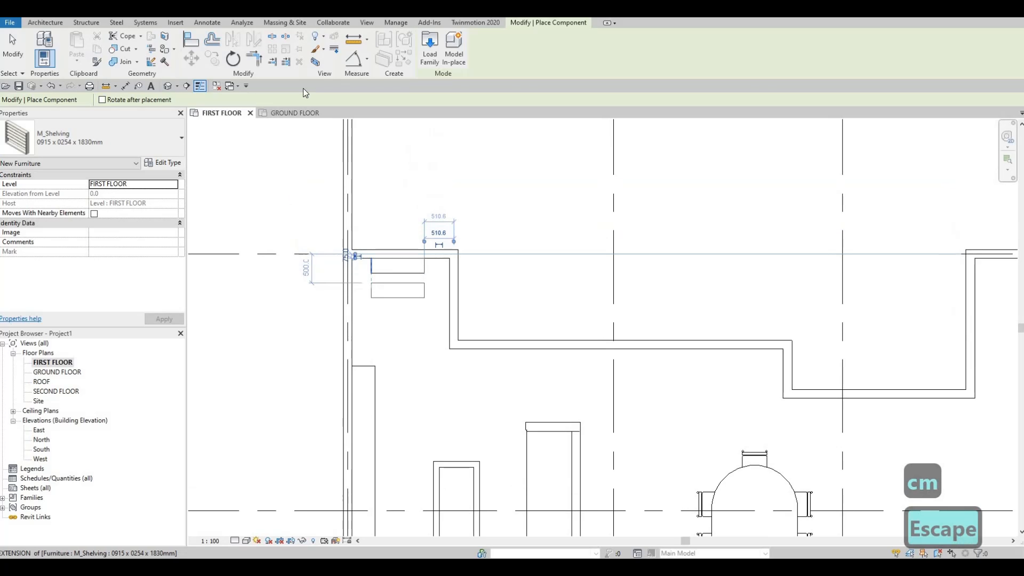
# Step: Add an aligned dimension for the alcove's width between the inner faces of its two side walls, placed above the shelving
pyautogui.press('d')
pyautogui.press('i')
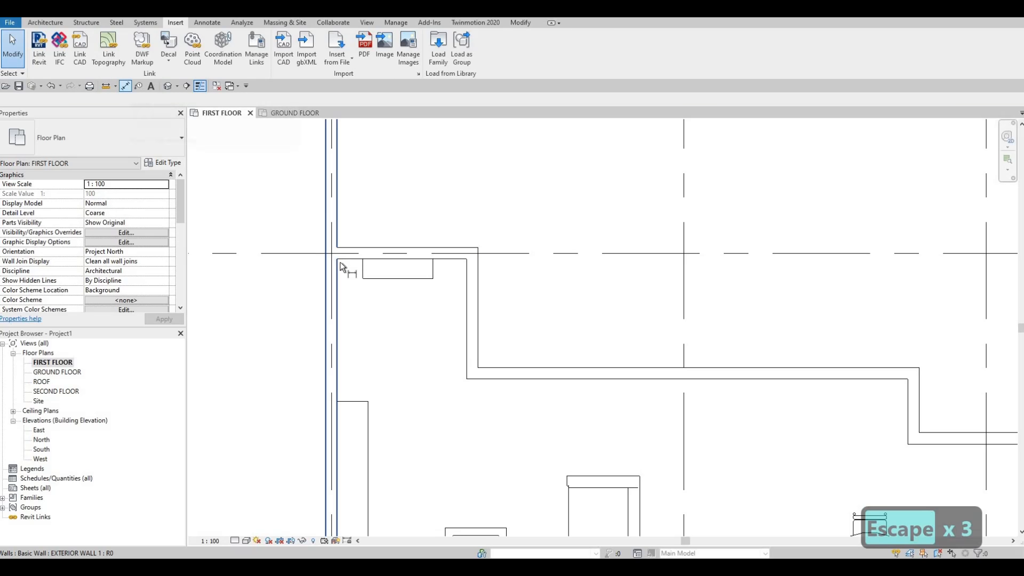
pyautogui.press('Tab')
pyautogui.press('Tab')
pyautogui.press('Tab')
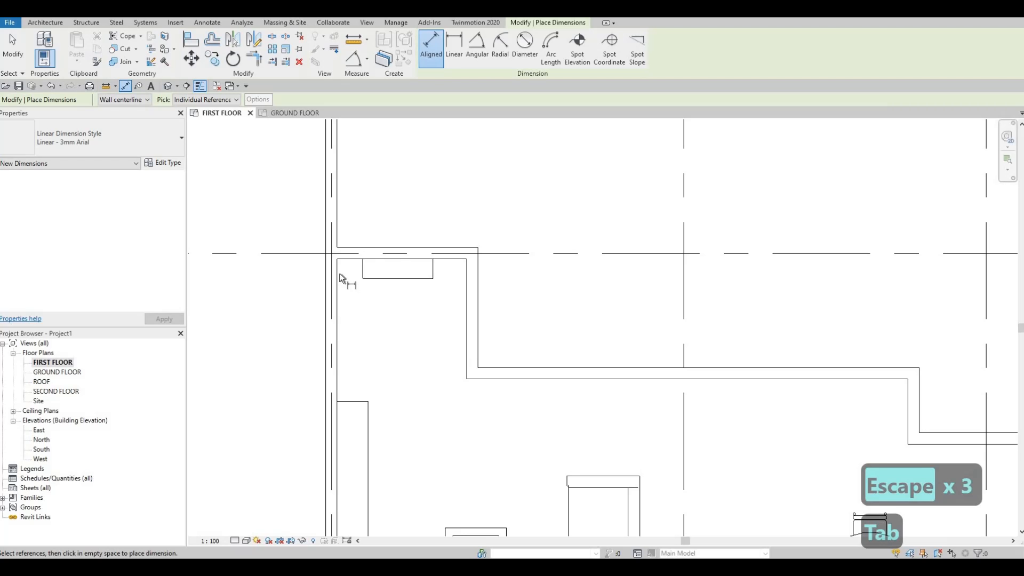
pyautogui.click(462, 273)
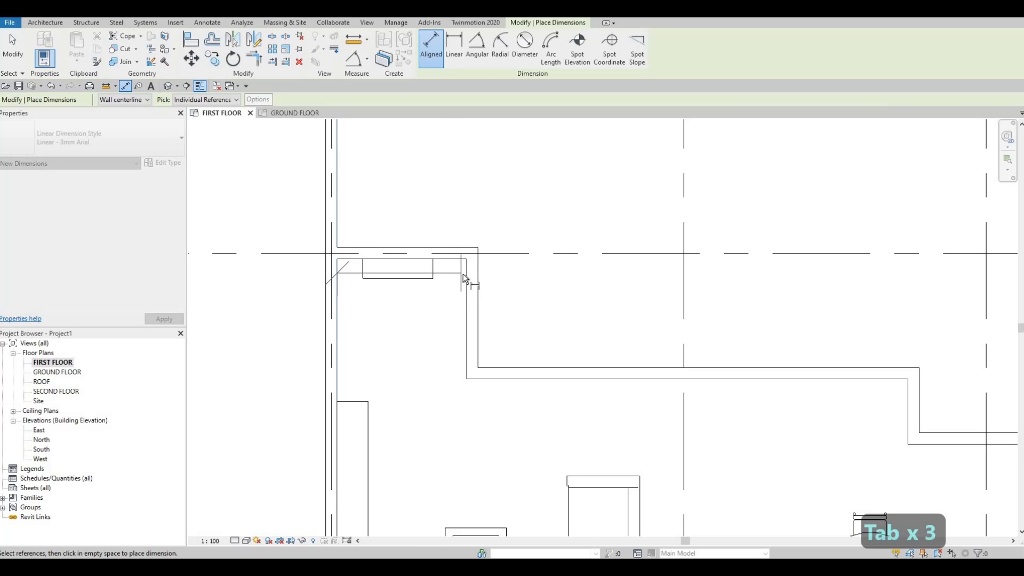
pyautogui.press('Tab')
pyautogui.click(464, 268)
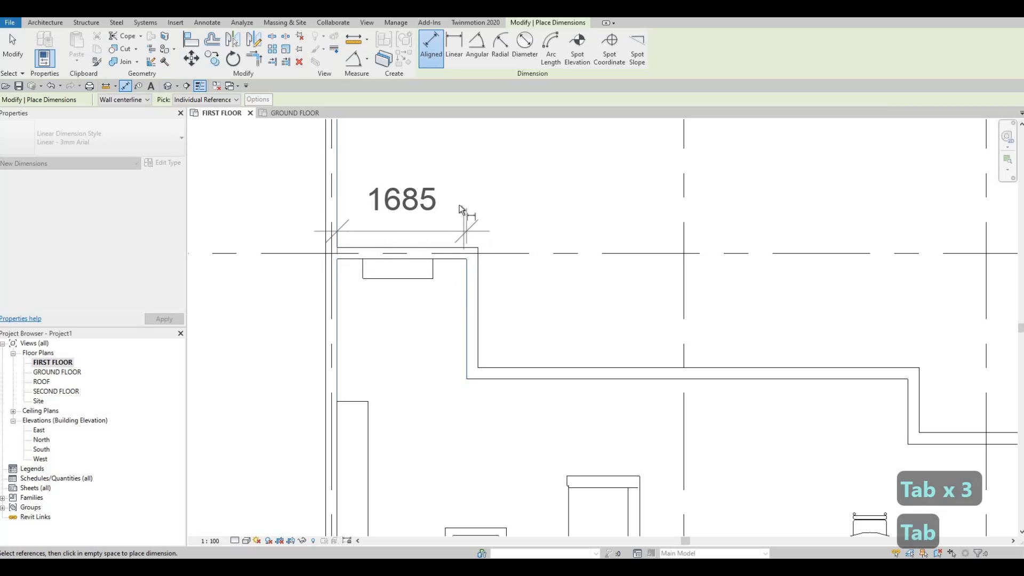
pyautogui.moveTo(474, 193); pyautogui.dragTo(474, 256, button='middle')
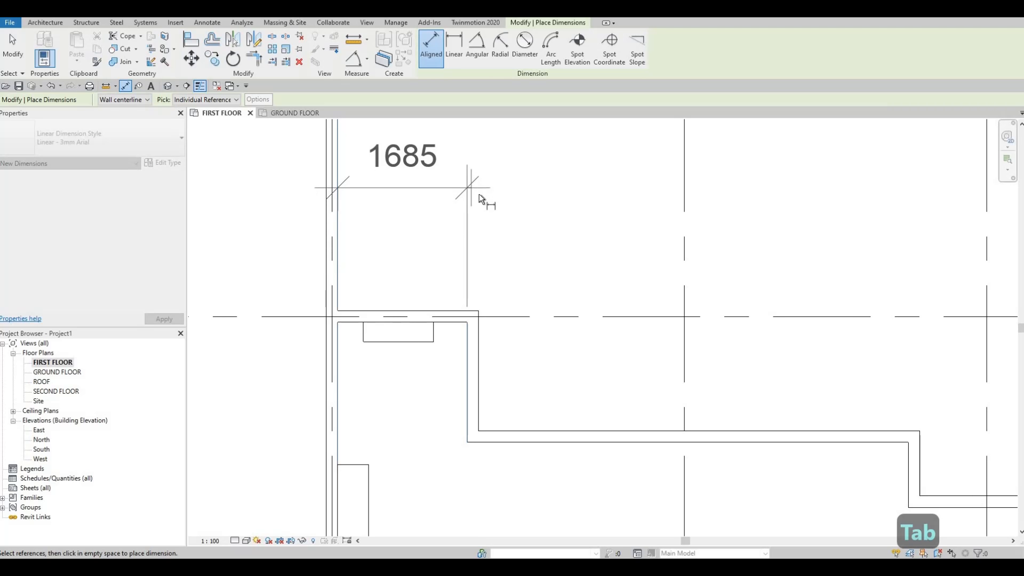
pyautogui.click(481, 211)
pyautogui.press('Escape')
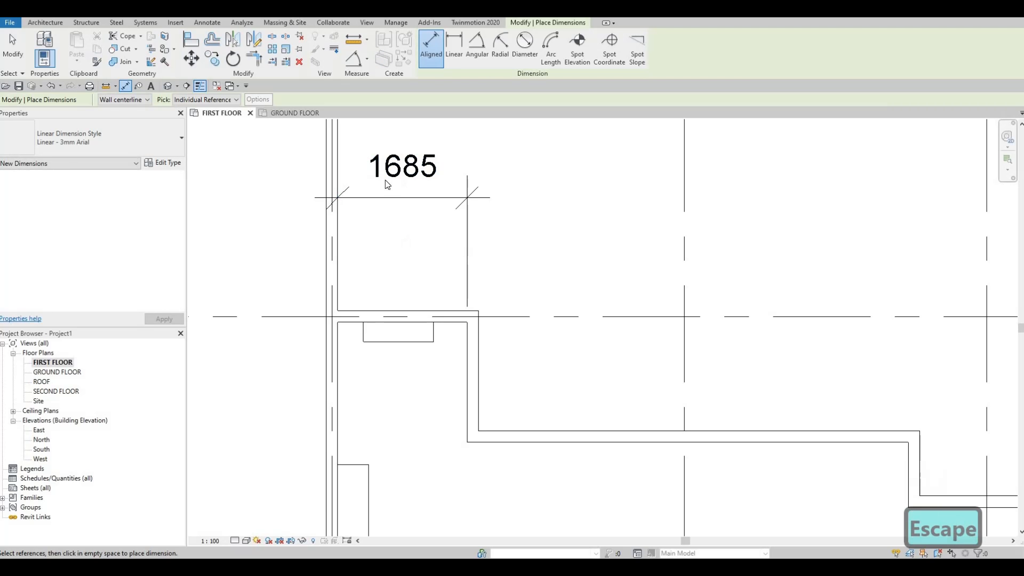
pyautogui.press('Escape')
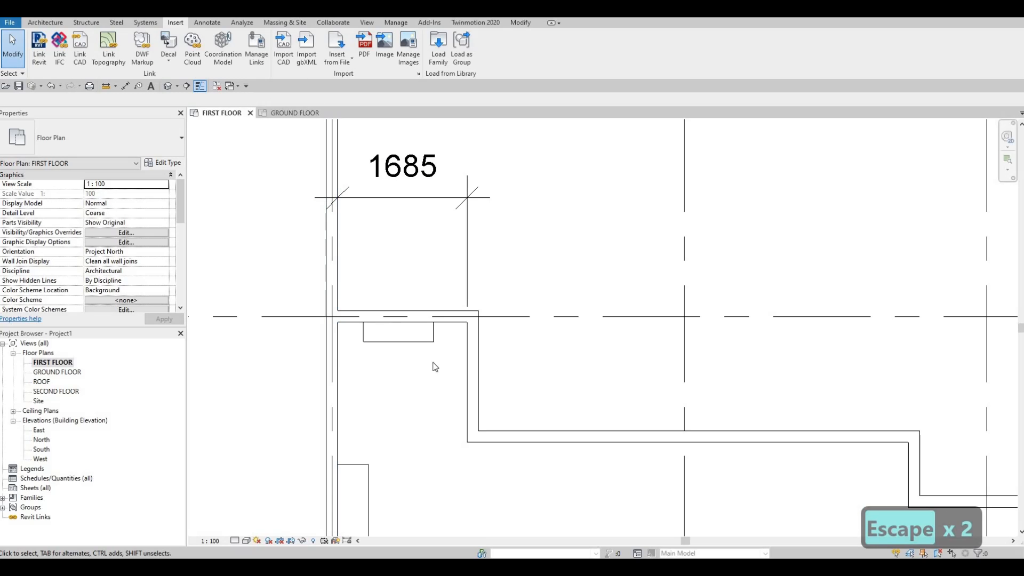
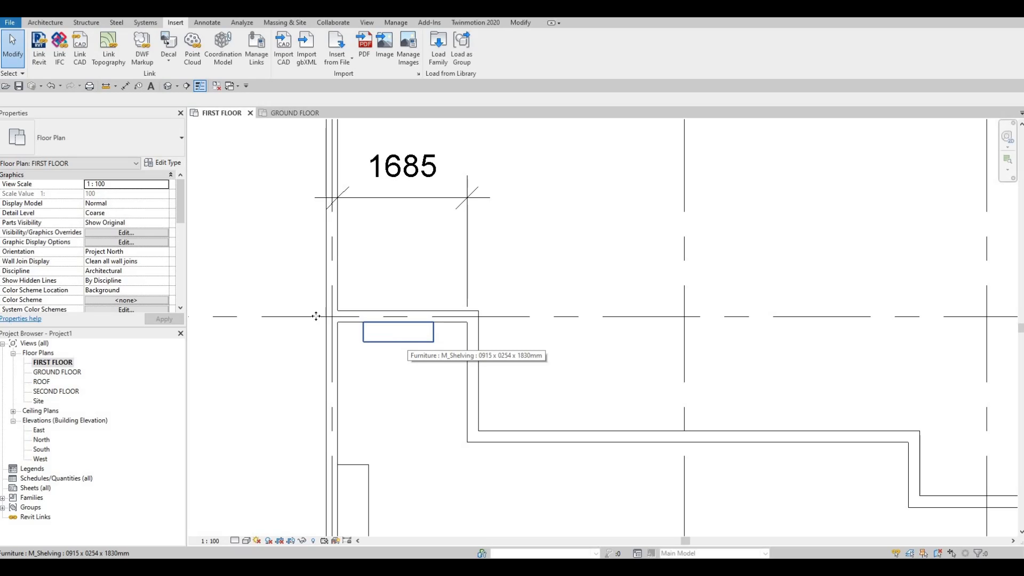
# Step: Duplicate the type of the alcove's M_Shelving unit as a new type named SHELF
pyautogui.click(407, 341)
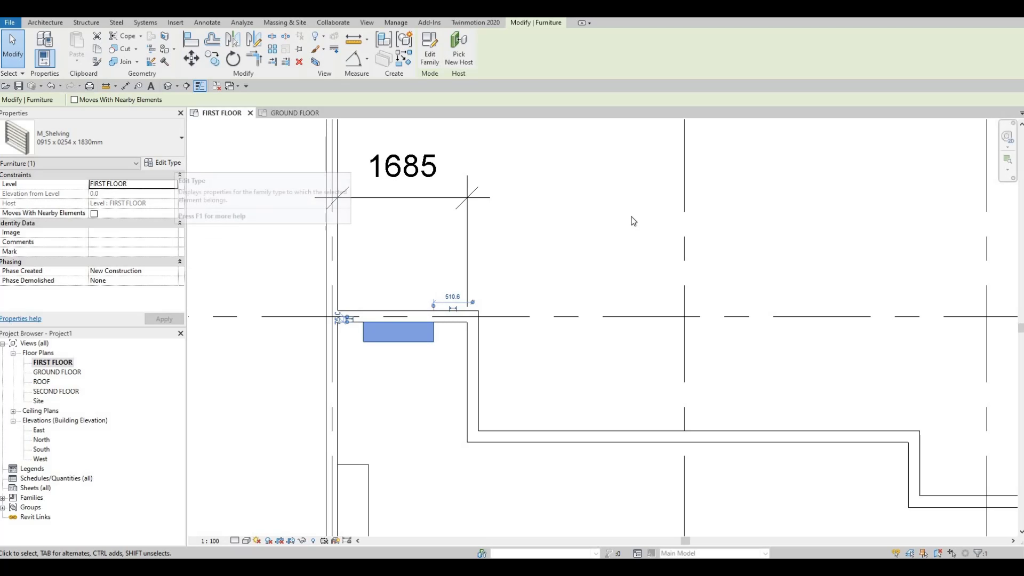
pyautogui.click(163, 162)
pyautogui.click(564, 95)
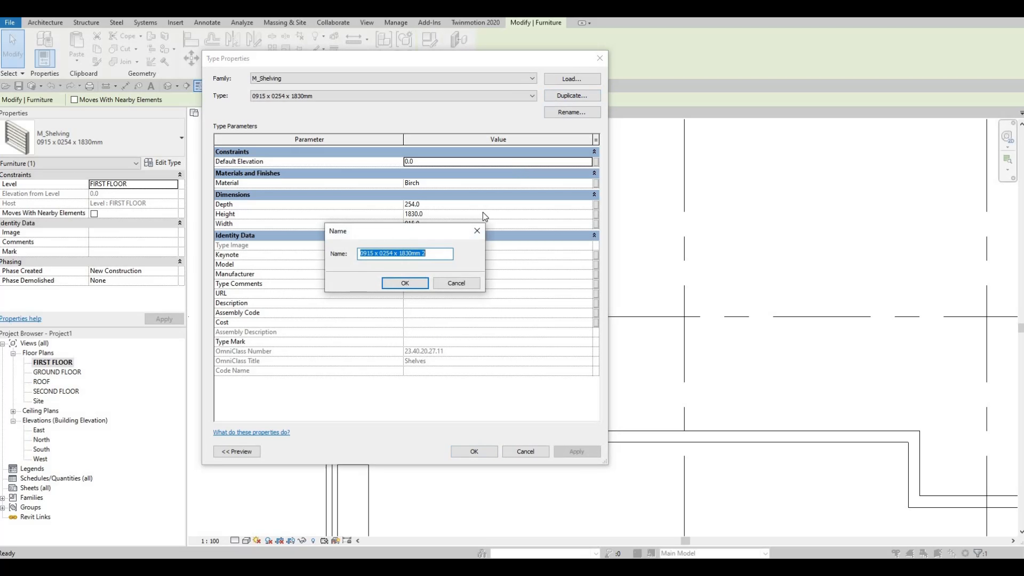
pyautogui.write('SH')
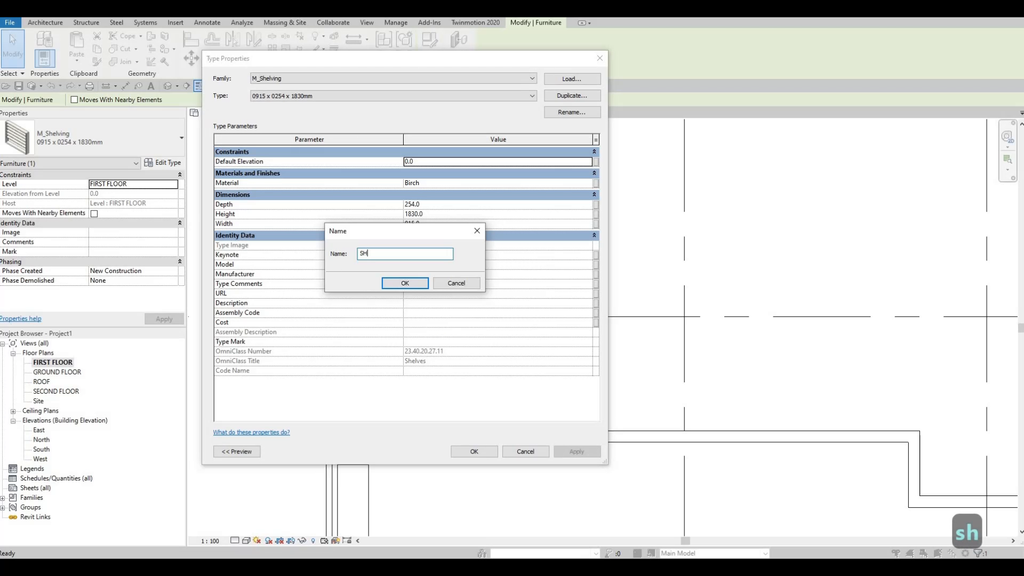
pyautogui.write('ELF')
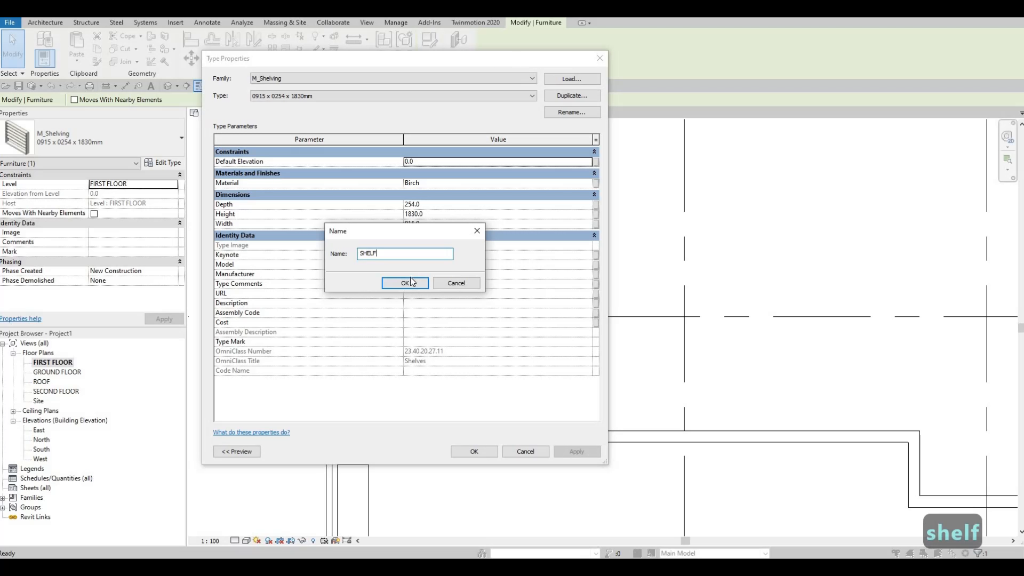
pyautogui.click(412, 281)
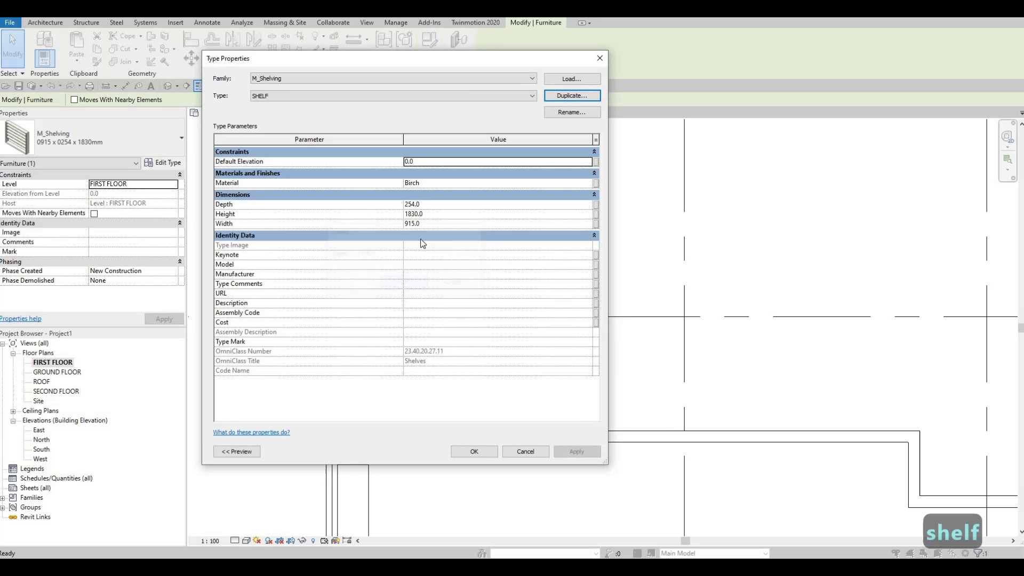
# Step: Set the SHELF type's depth to 400, width to 1685 and height to 2800 mm, and apply it to the shelving
pyautogui.click(435, 205)
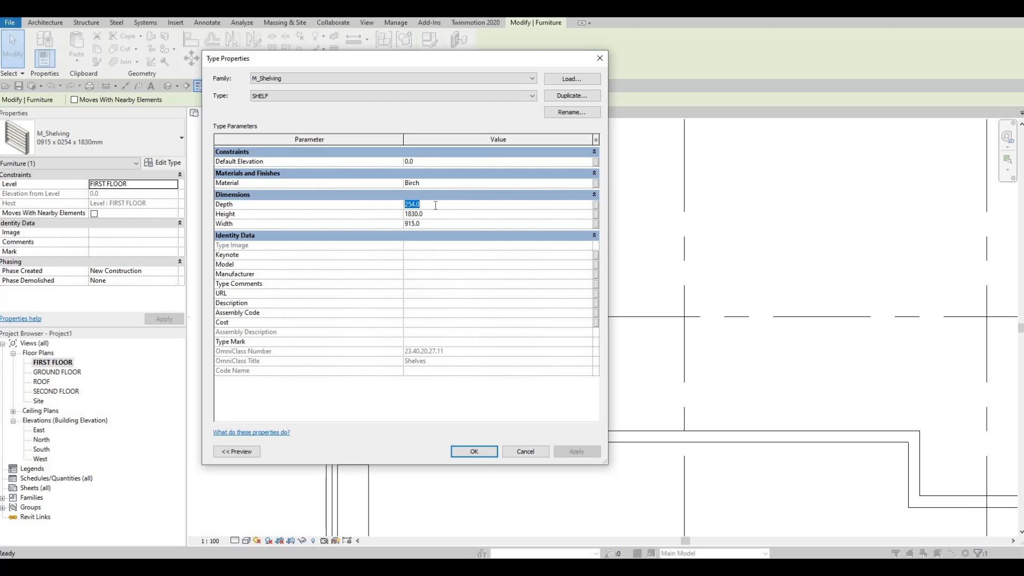
pyautogui.write('400')
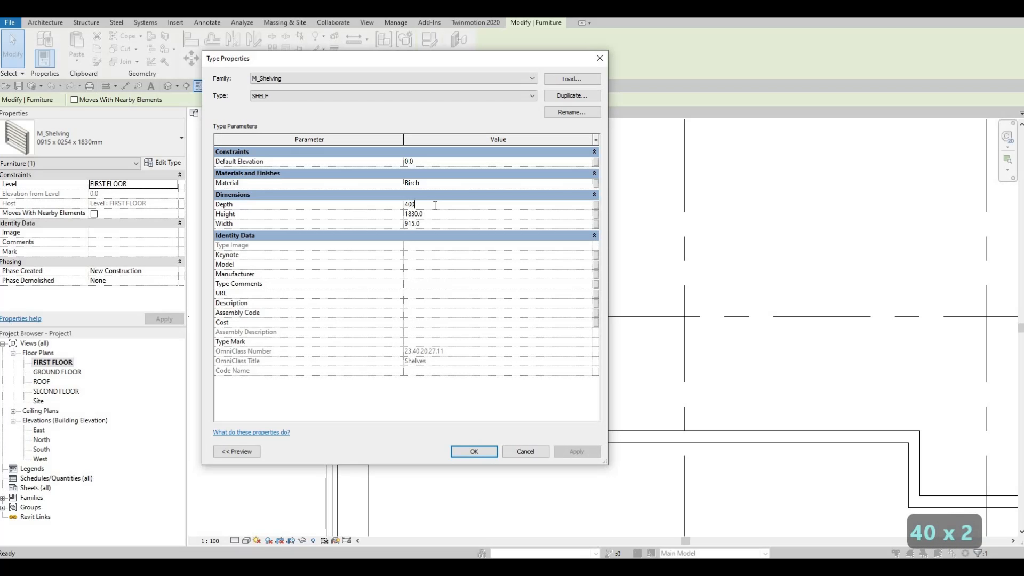
pyautogui.moveTo(440, 63); pyautogui.dragTo(791, 134)
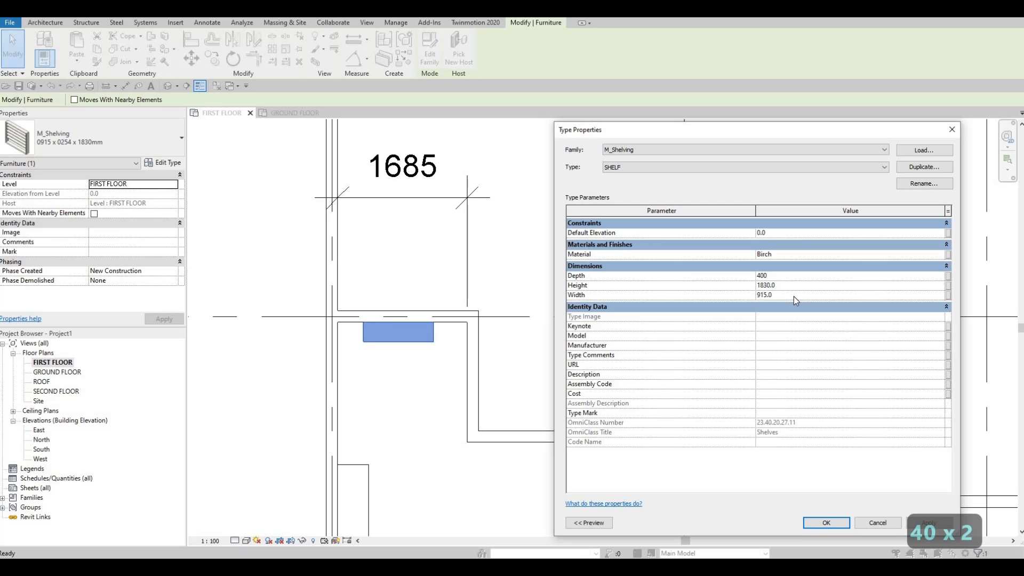
pyautogui.click(794, 295)
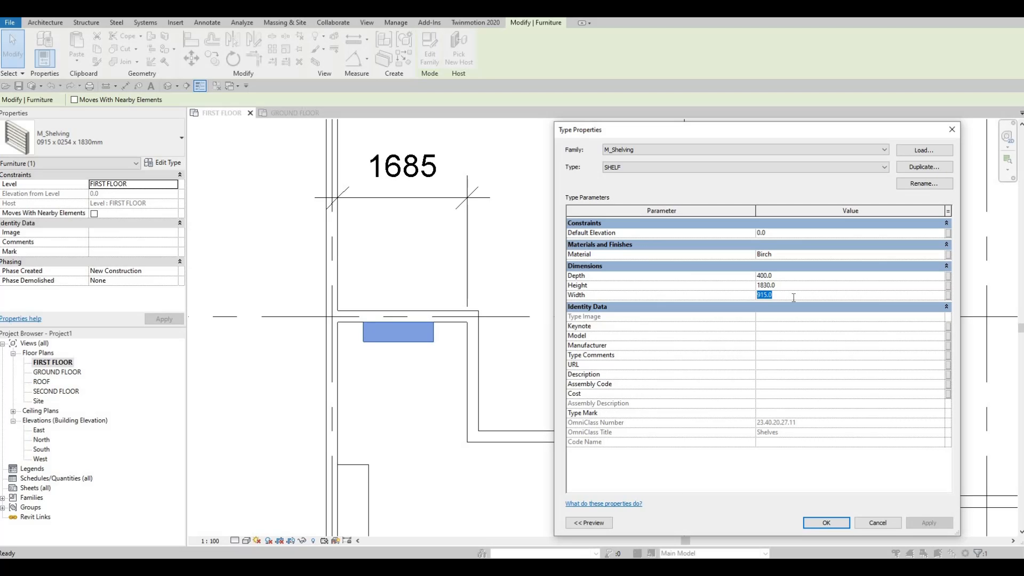
pyautogui.write('1685')
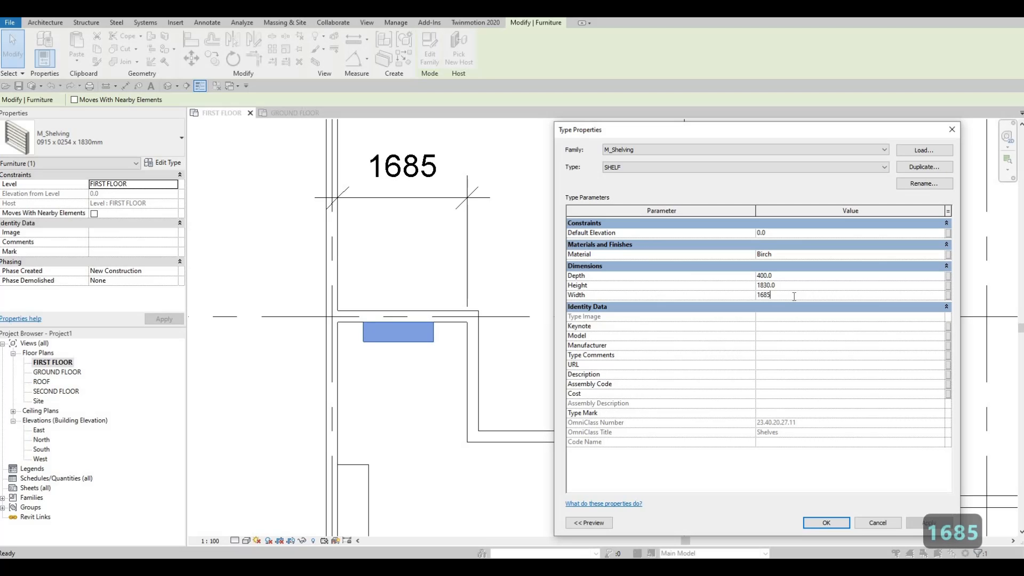
pyautogui.click(790, 286)
pyautogui.write('2800')
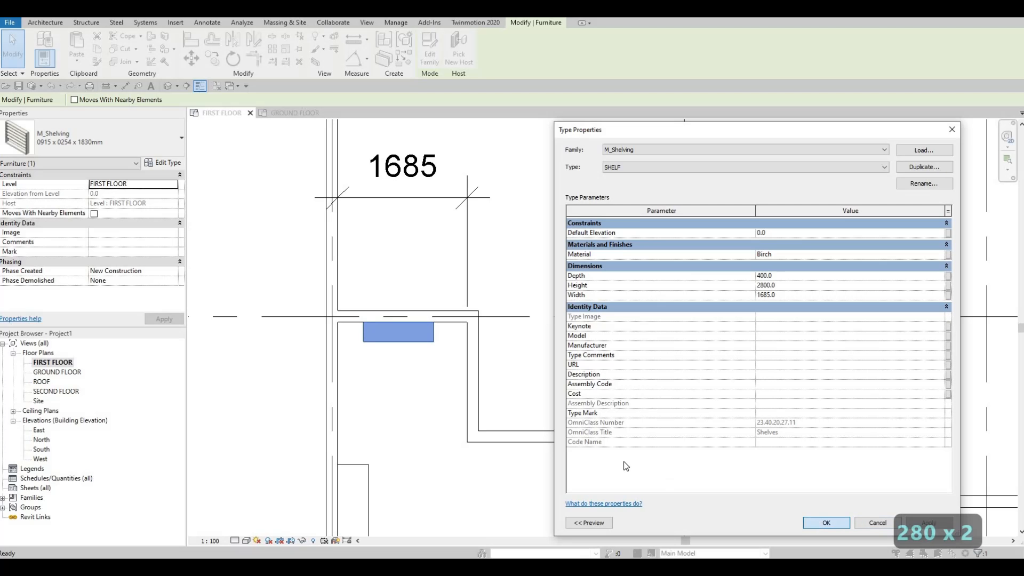
pyautogui.moveTo(420, 346); pyautogui.dragTo(548, 358, button='middle')
pyautogui.press('Escape')
pyautogui.press('Escape')
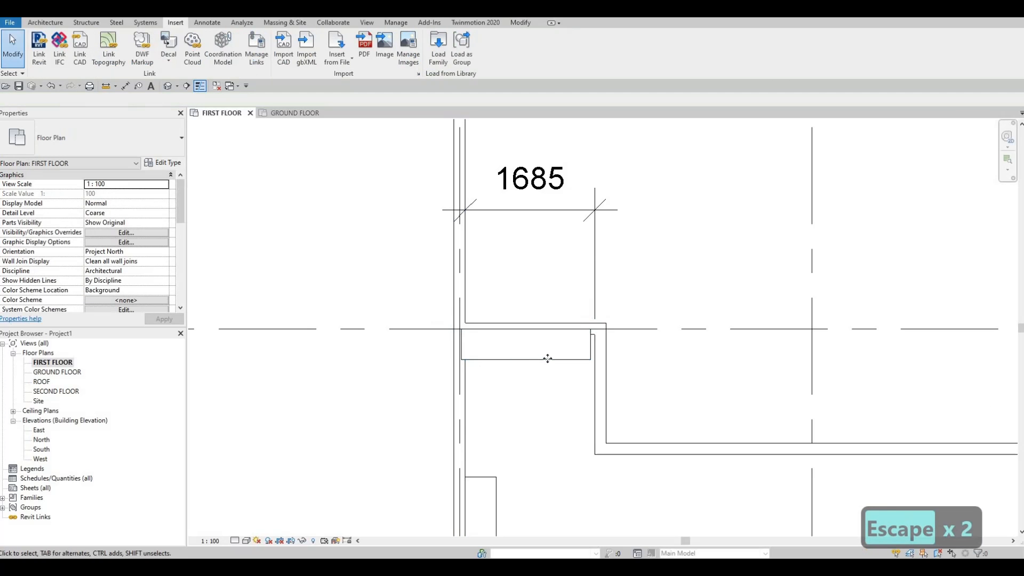
# Step: Move the shelving unit by its upper right corner onto the alcove's inner right corner so it fits between the walls
pyautogui.click(547, 358)
pyautogui.press('m')
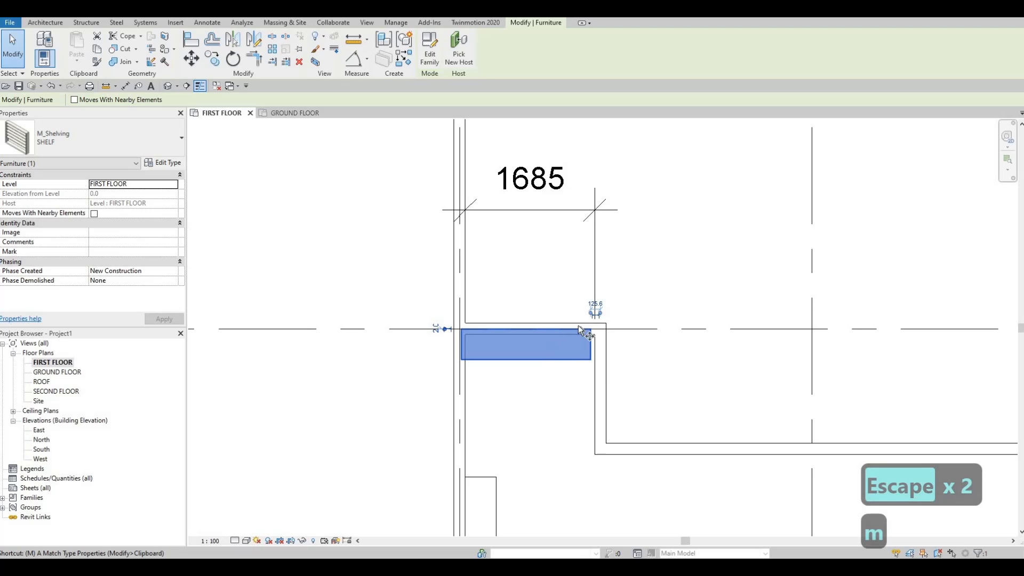
pyautogui.press('v')
pyautogui.scroll(4, 608, 336)
pyautogui.click(600, 340)
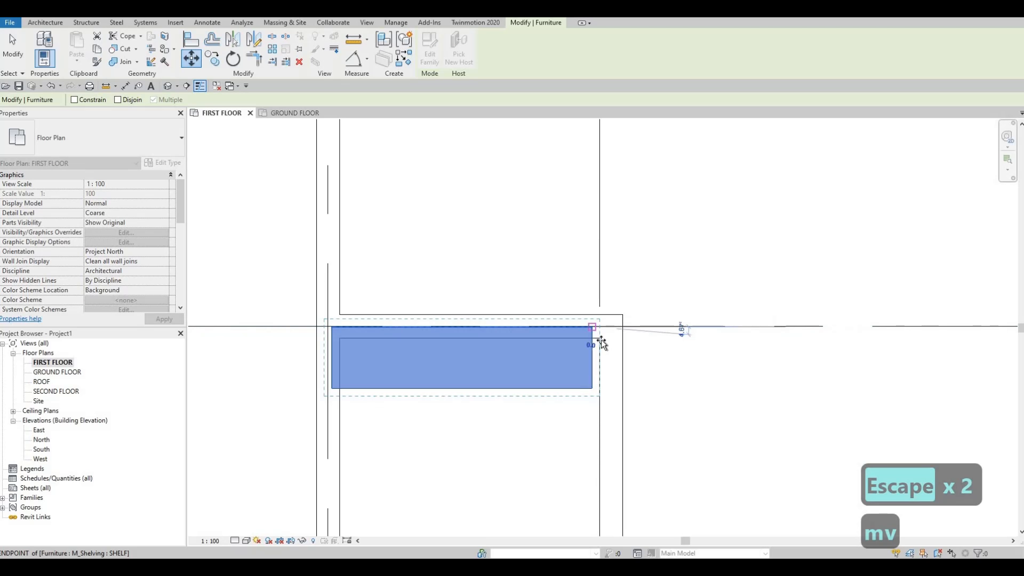
pyautogui.click(596, 342)
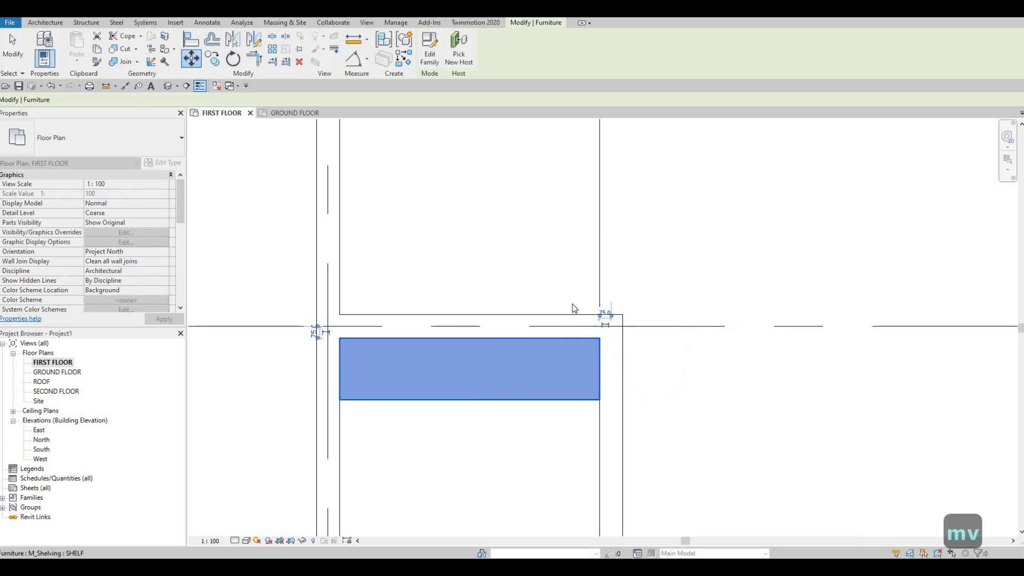
pyautogui.scroll(-3, 580, 316)
pyautogui.press('Escape')
pyautogui.press('Escape')
pyautogui.press('Escape')
# Step: Delete the alcove width dimension above the shelving
pyautogui.click(544, 200)
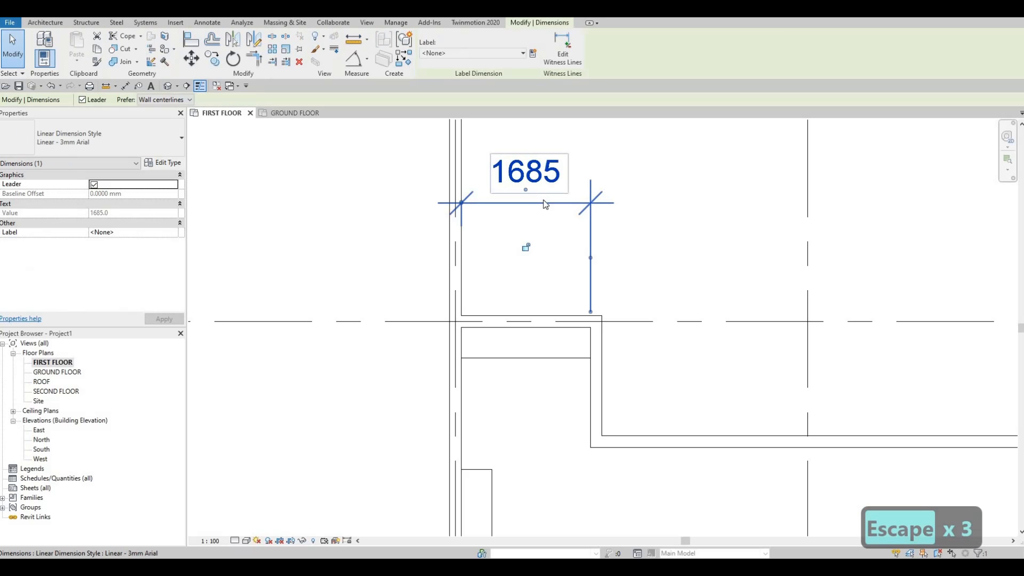
pyautogui.press('Delete')
pyautogui.scroll(-1, 527, 223)
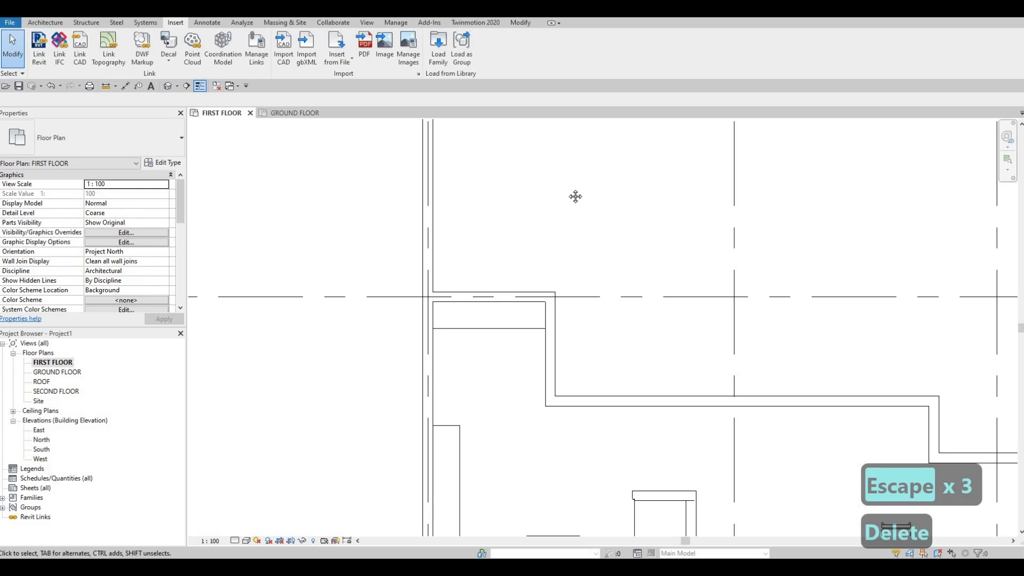
pyautogui.press('F1')
pyautogui.scroll(-5, 589, 201)
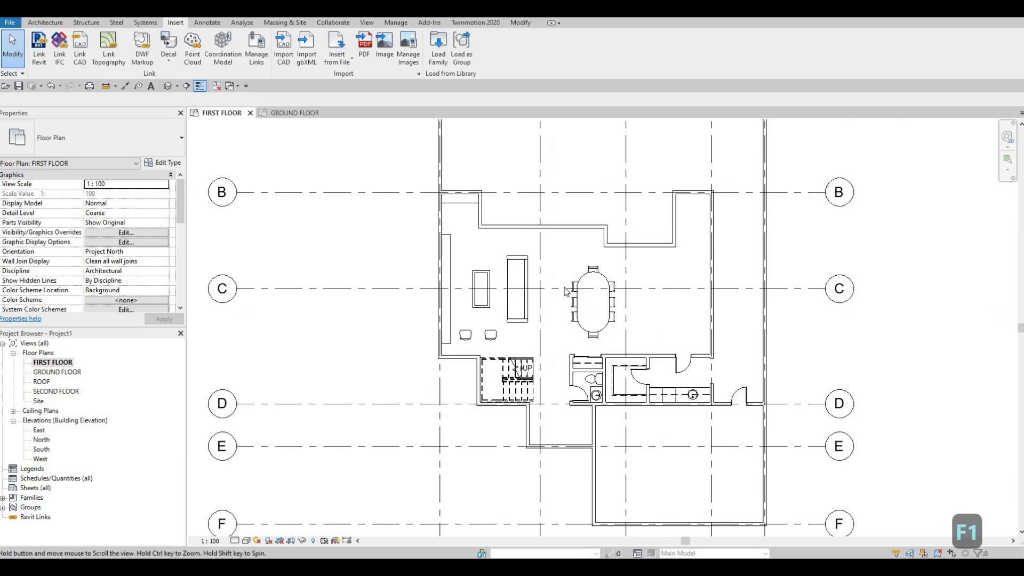
pyautogui.moveTo(566, 292); pyautogui.dragTo(543, 299, button='middle')
pyautogui.scroll(2, 617, 303)
pyautogui.moveTo(626, 322); pyautogui.dragTo(684, 360, button='middle')
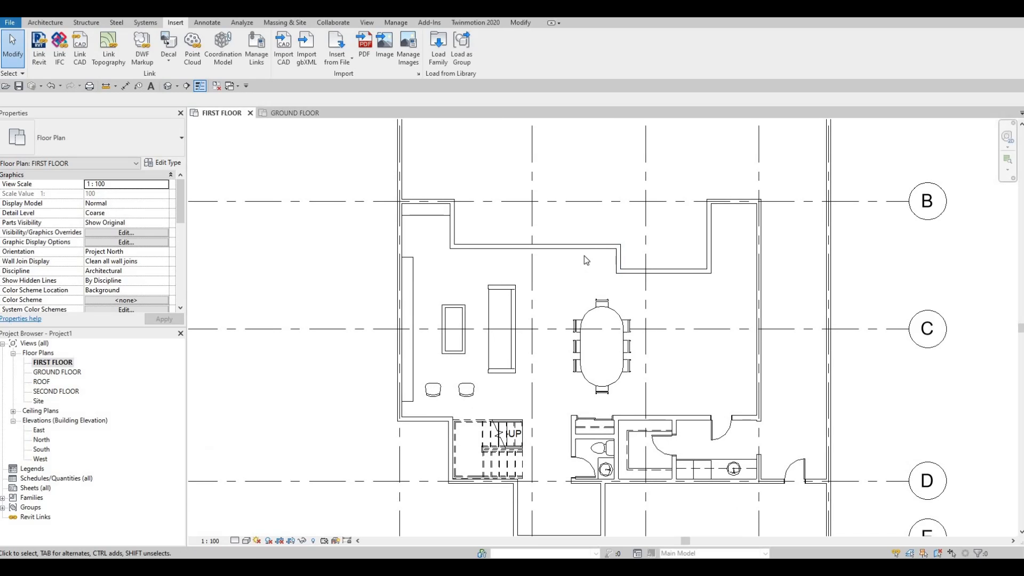
pyautogui.scroll(-1, 584, 255)
pyautogui.scroll(2, 457, 300)
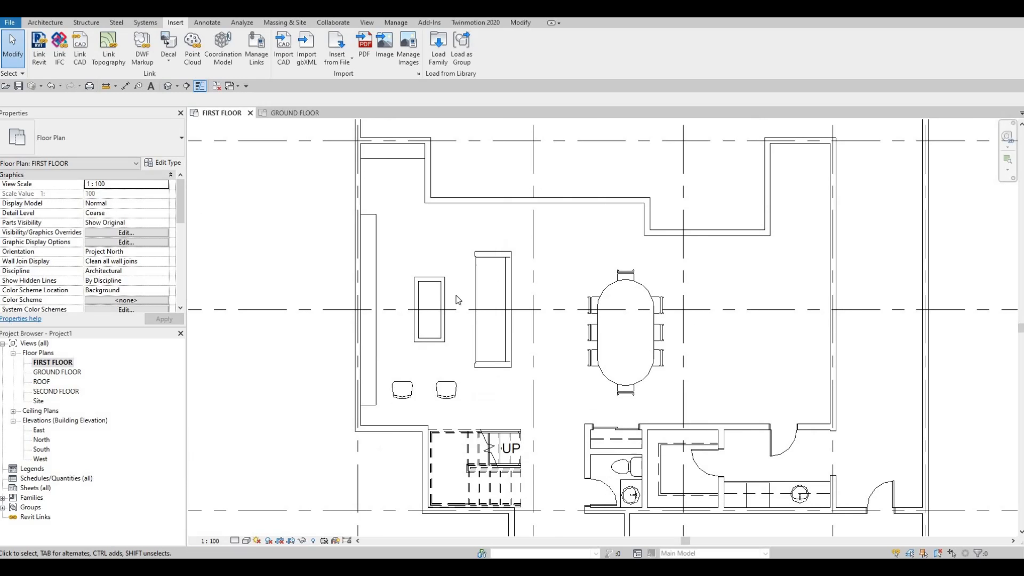
# Step: Load the M_Table-End family from the Tables folder of the furniture library
pyautogui.click(438, 53)
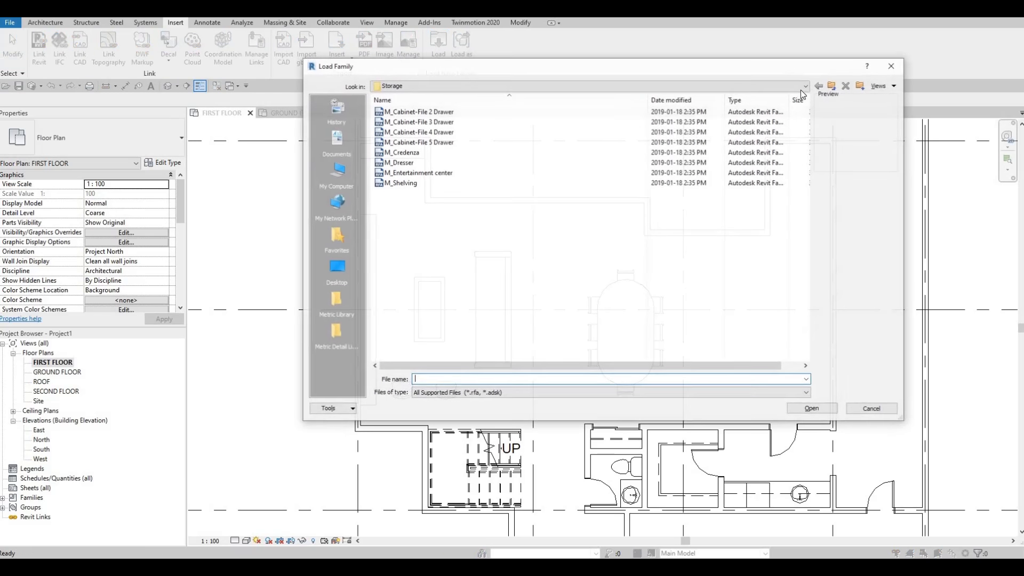
pyautogui.click(833, 87)
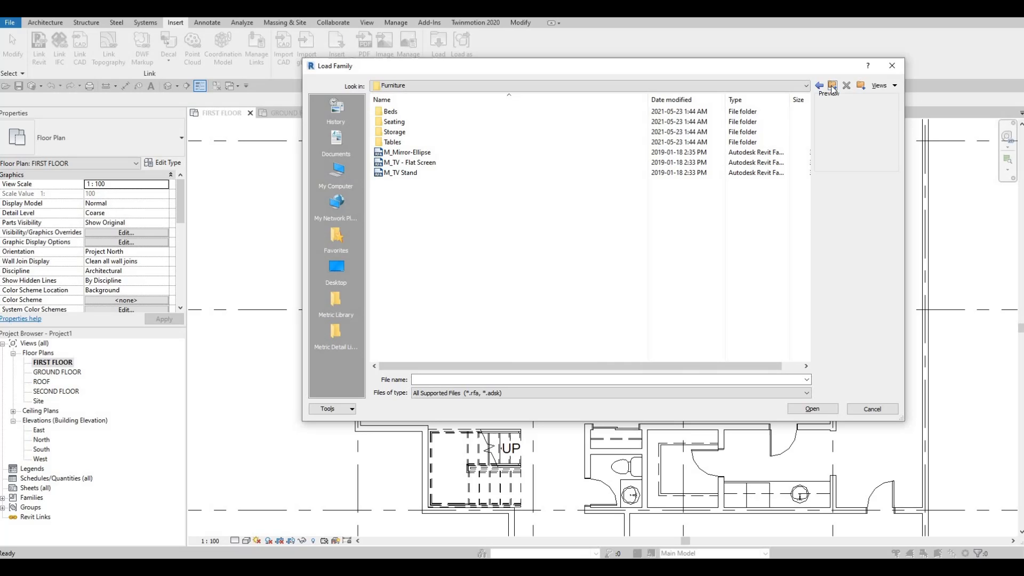
pyautogui.doubleClick(396, 143)
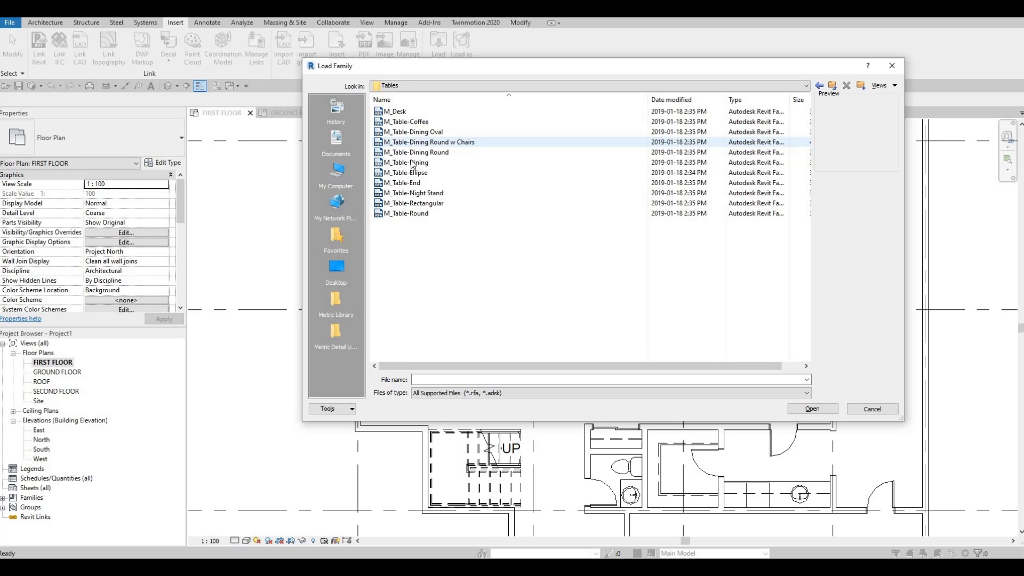
pyautogui.click(408, 124)
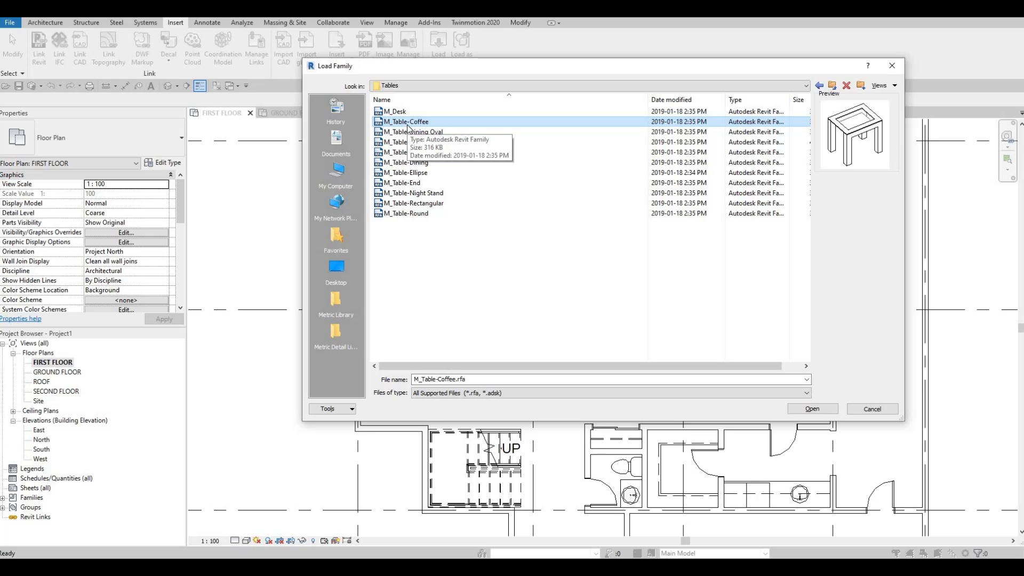
pyautogui.press('Down')
pyautogui.press('Down')
pyautogui.press('Down')
pyautogui.press('Down')
pyautogui.press('Down')
pyautogui.press('Down')
pyautogui.press('Down')
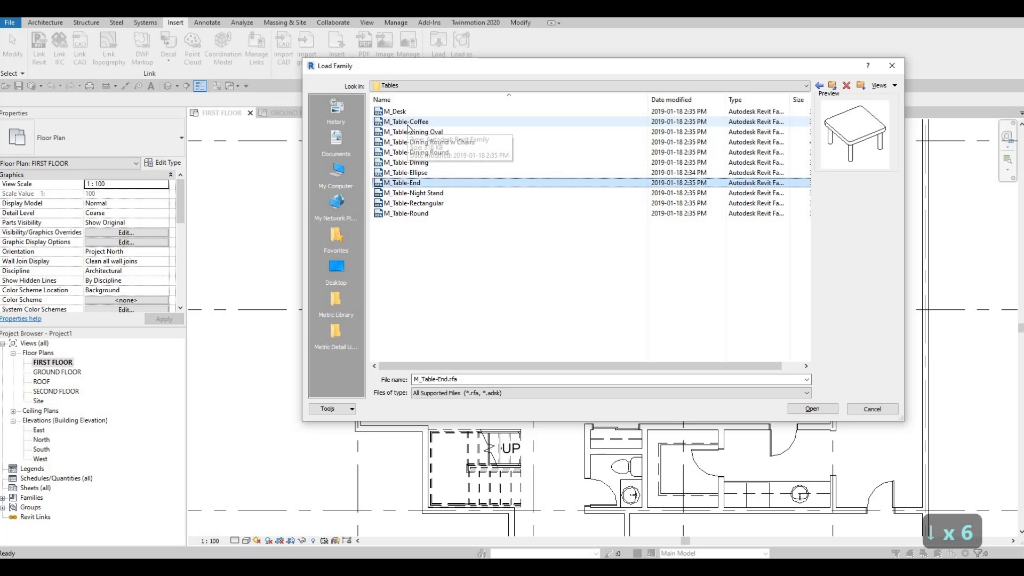
pyautogui.press('Down')
pyautogui.press('Down')
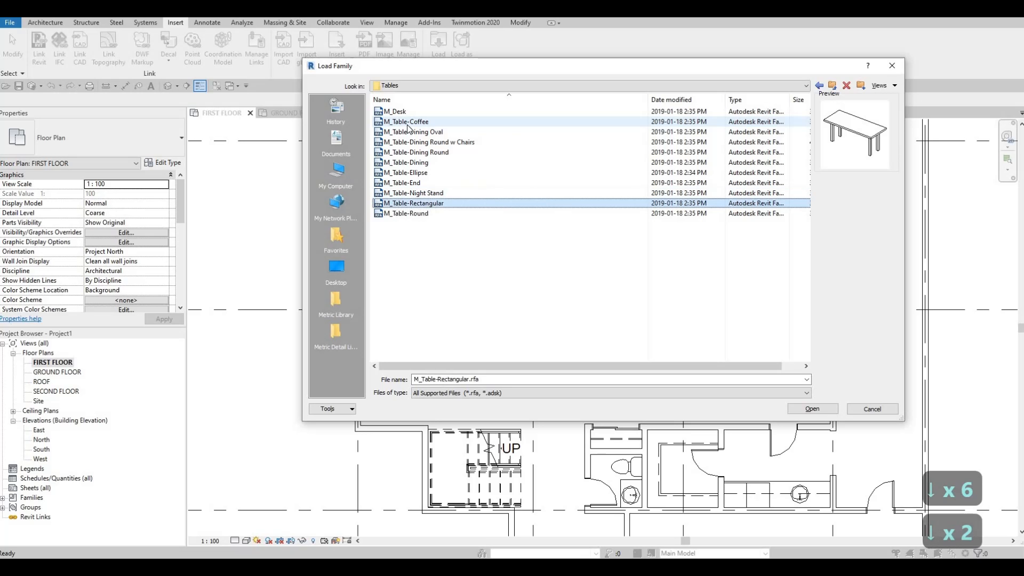
pyautogui.press('Up')
pyautogui.press('Up')
pyautogui.press('Up')
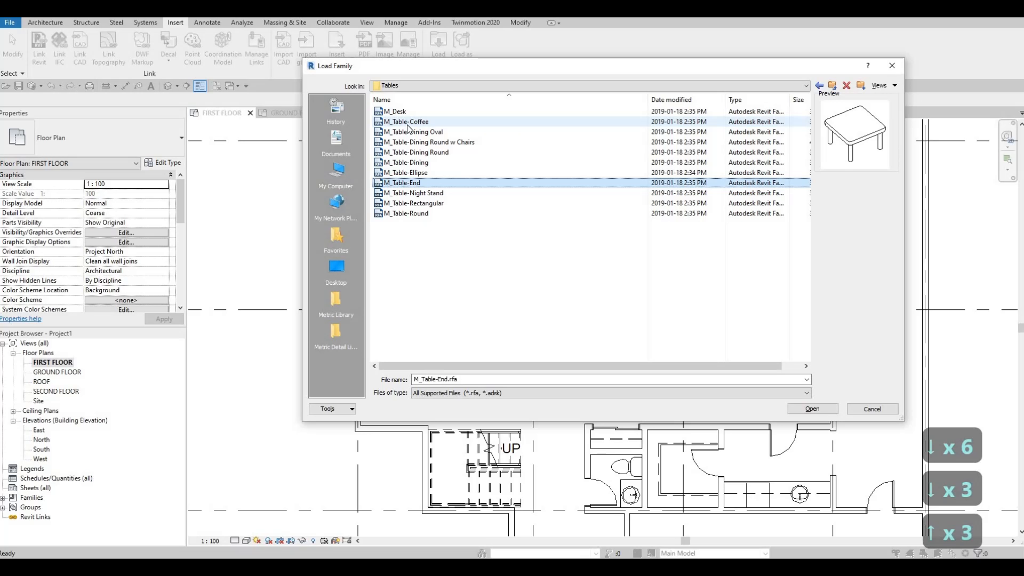
pyautogui.click(812, 408)
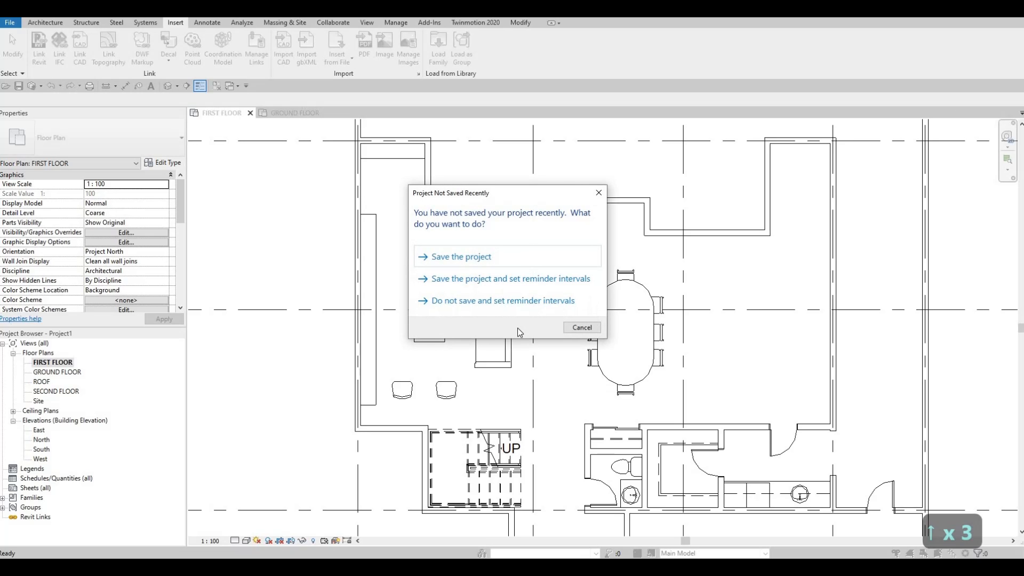
# Step: Dismiss the save reminder and place an M_Table-End 0610 x 0160mm just beyond the sofa's end nearest the stairs
pyautogui.press('c')
pyautogui.press('m')
pyautogui.press('Escape')
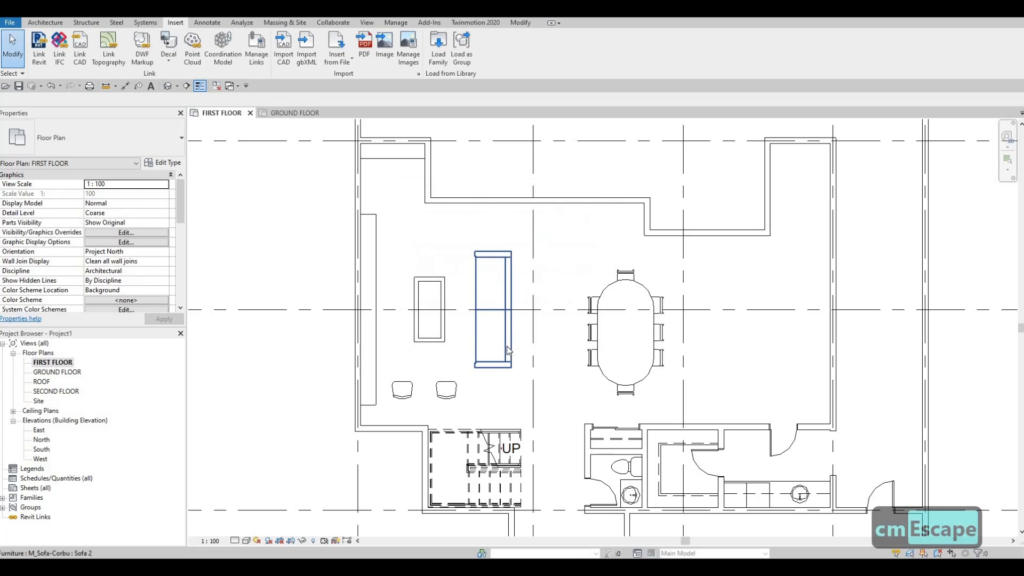
pyautogui.press('c')
pyautogui.press('m')
pyautogui.scroll(4, 494, 381)
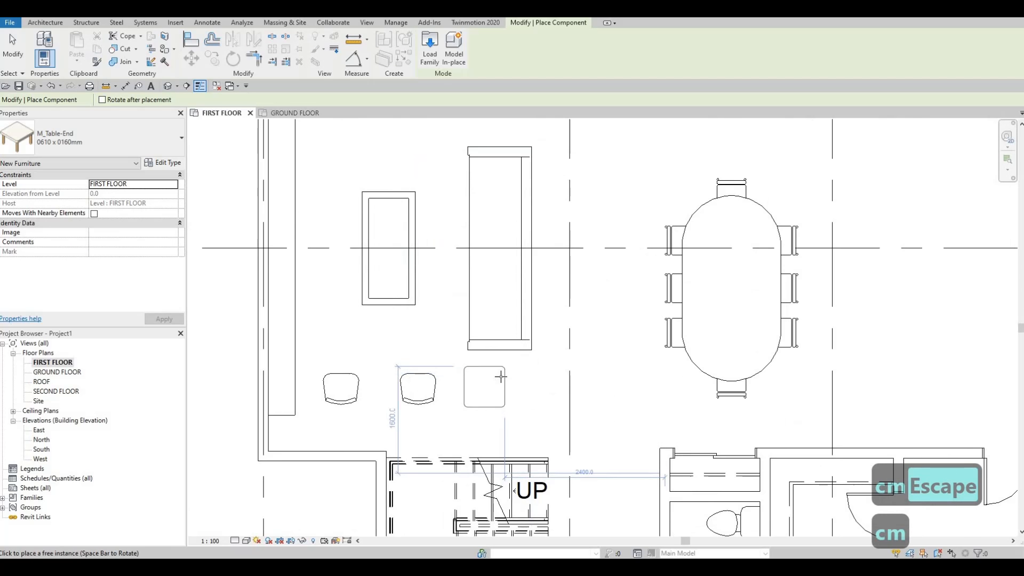
pyautogui.click(500, 374)
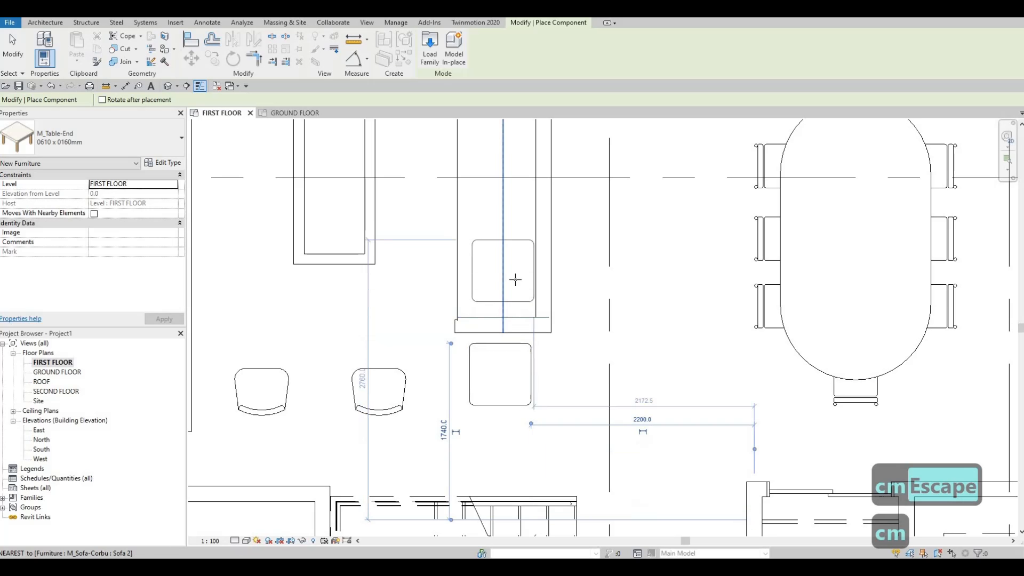
pyautogui.moveTo(512, 255); pyautogui.dragTo(512, 438, button='middle')
pyautogui.moveTo(520, 299); pyautogui.dragTo(520, 438, button='middle')
pyautogui.moveTo(520, 488); pyautogui.dragTo(551, 351, button='middle')
pyautogui.scroll(-3, 548, 349)
pyautogui.scroll(2, 542, 346)
pyautogui.moveTo(445, 353); pyautogui.dragTo(491, 363, button='middle')
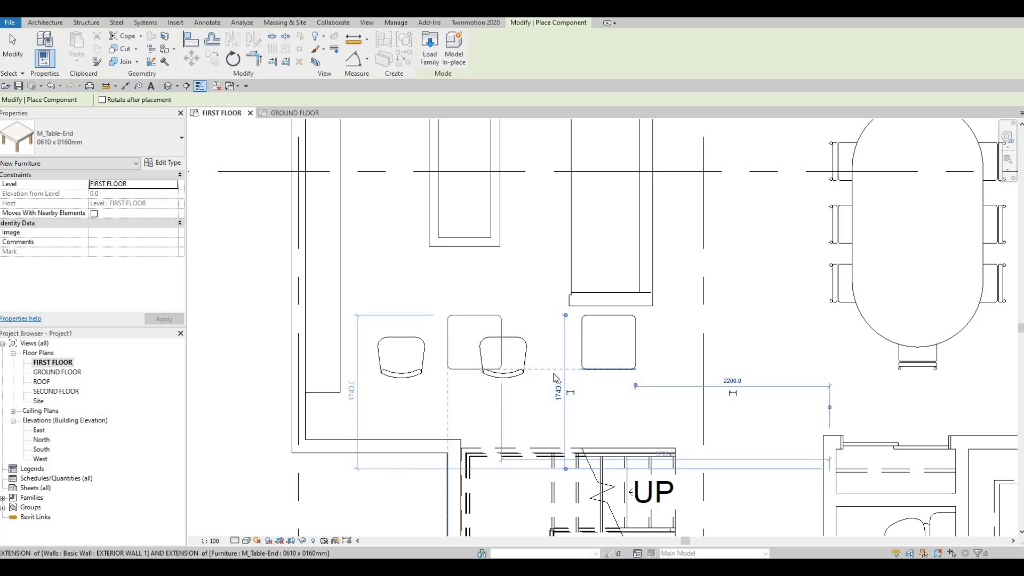
pyautogui.press('Escape')
pyautogui.press('Escape')
pyautogui.scroll(-2, 422, 288)
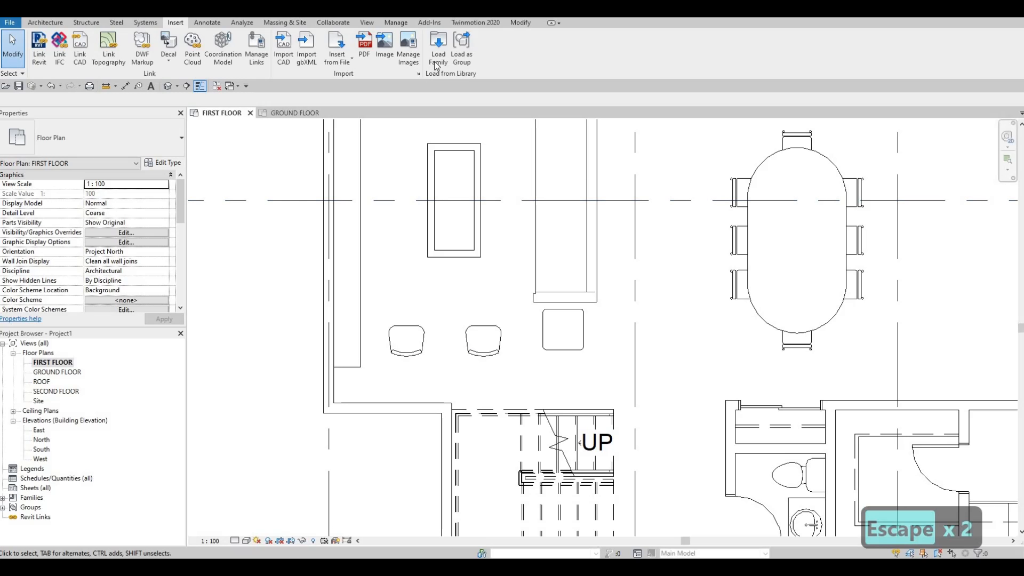
# Step: Start loading a family and browse the library to the Lighting > Architectural > Internal folder
pyautogui.click(437, 51)
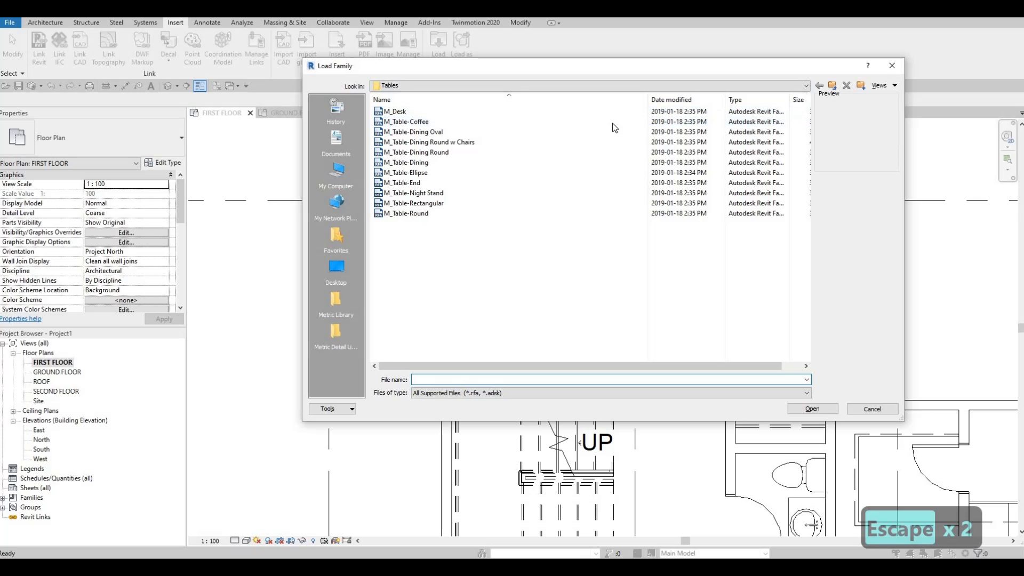
pyautogui.click(831, 86)
pyautogui.click(830, 86)
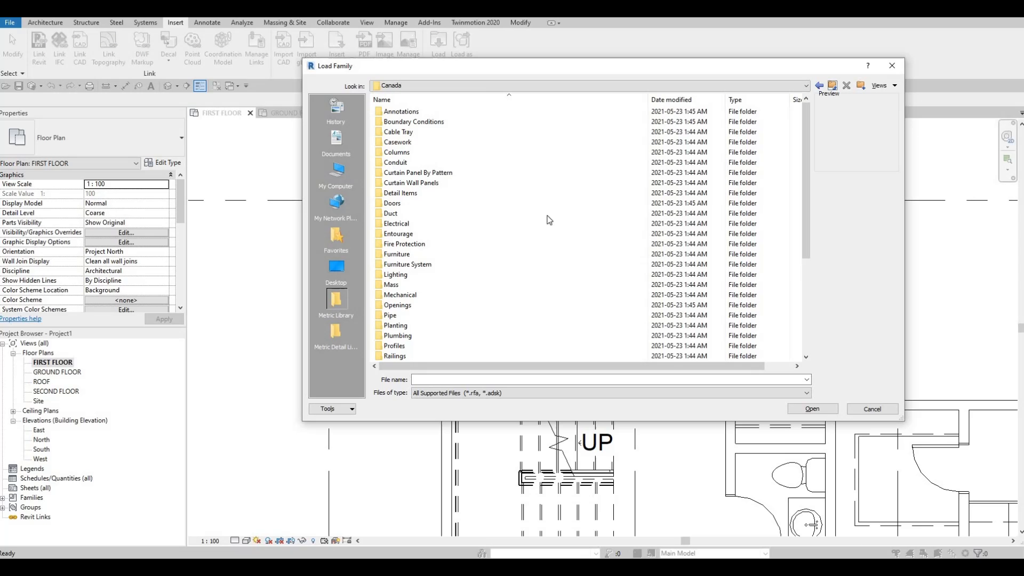
pyautogui.doubleClick(444, 273)
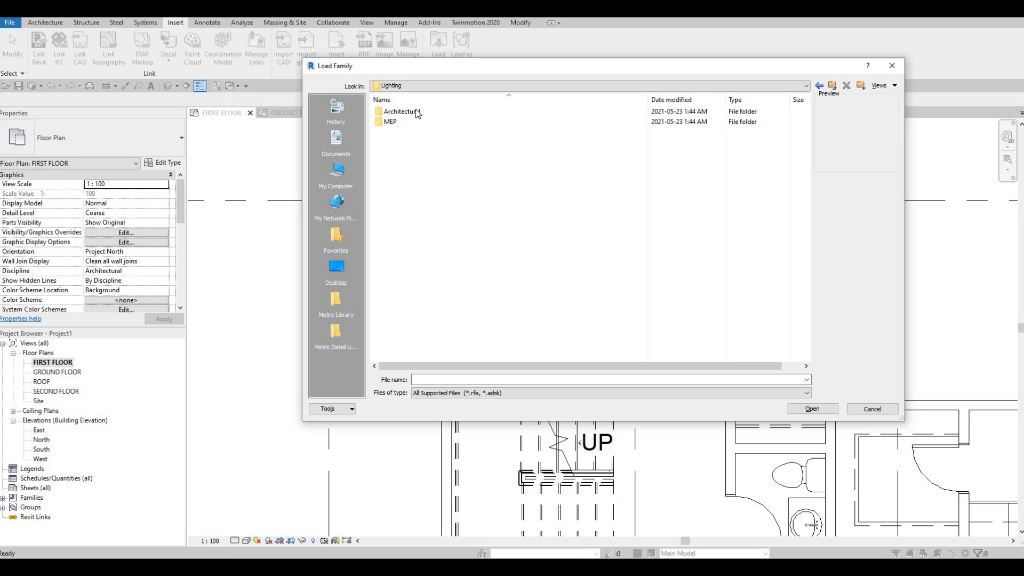
pyautogui.doubleClick(411, 112)
pyautogui.click(405, 122)
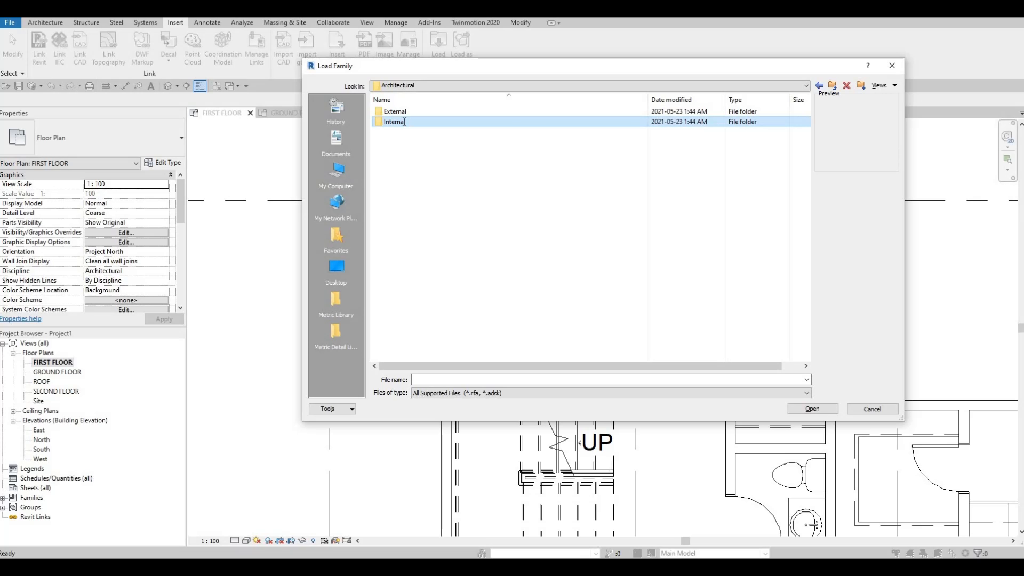
pyautogui.doubleClick(404, 122)
pyautogui.scroll(-4, 427, 304)
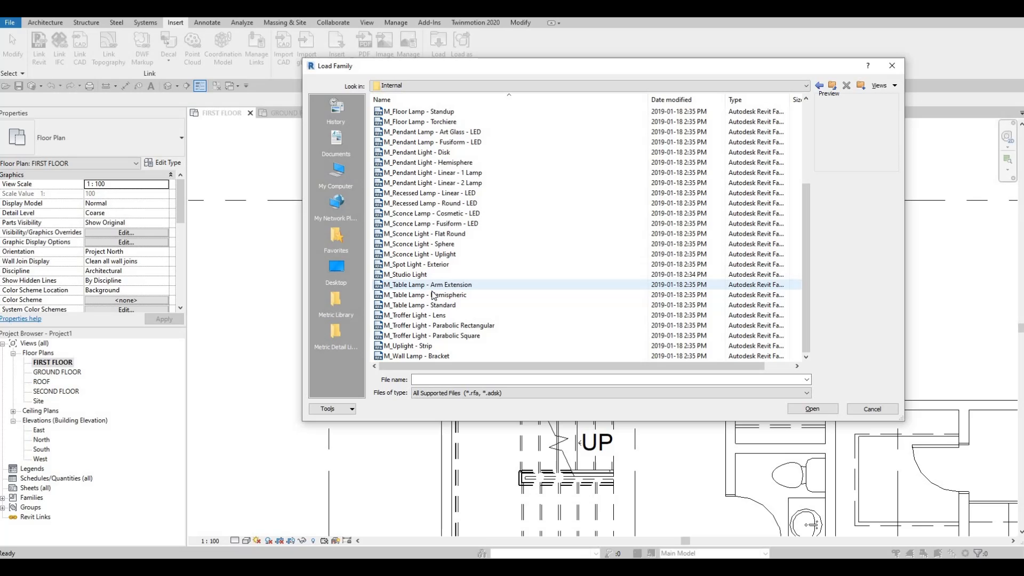
# Step: Preview the table lamp families and load M_Table Lamp - Standard into the project
pyautogui.click(427, 285)
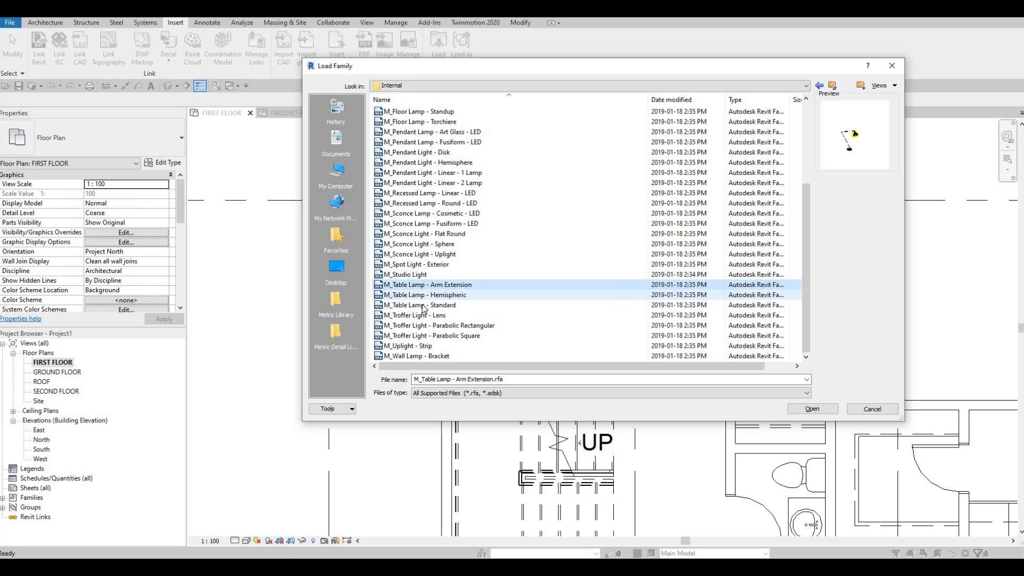
pyautogui.press('Down')
pyautogui.press('Down')
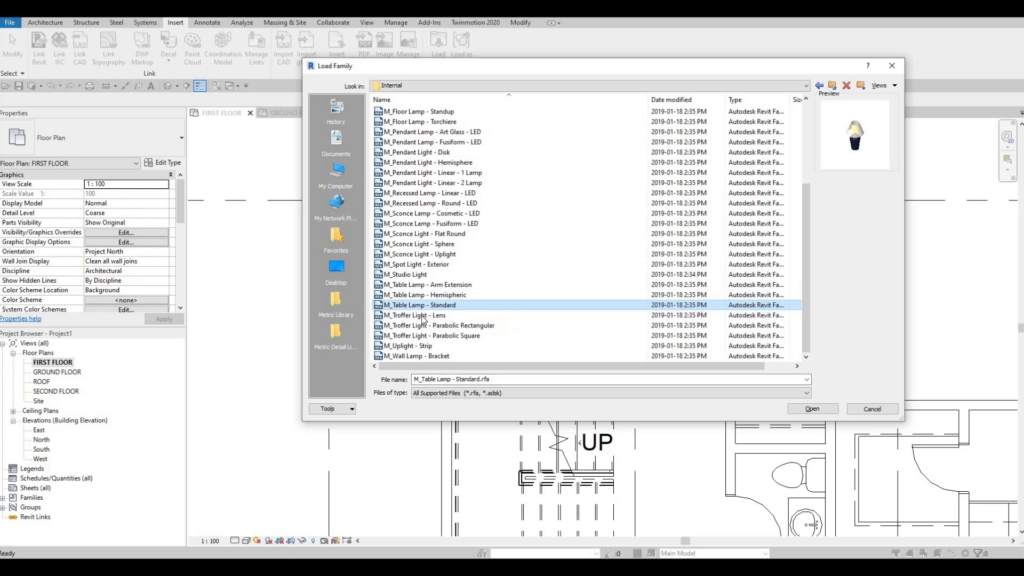
pyautogui.click(426, 314)
pyautogui.click(489, 305)
pyautogui.click(811, 409)
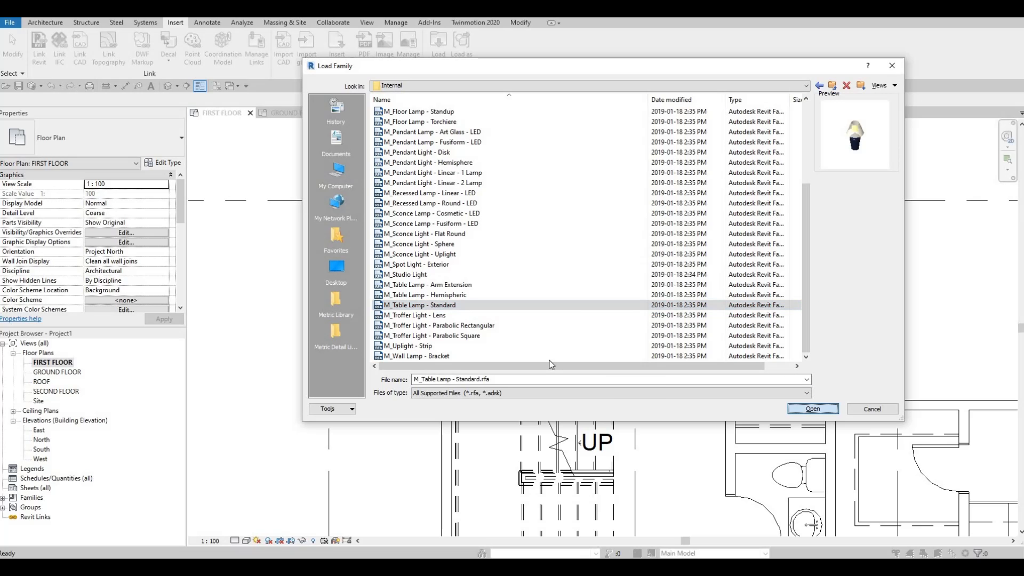
pyautogui.press('c')
pyautogui.press('x')
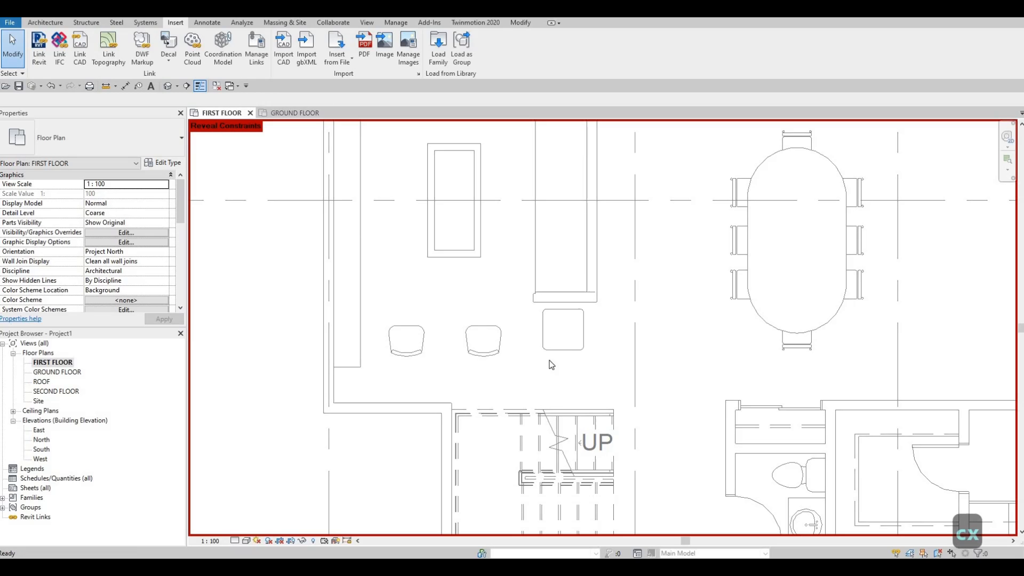
pyautogui.press('m')
pyautogui.press('Escape')
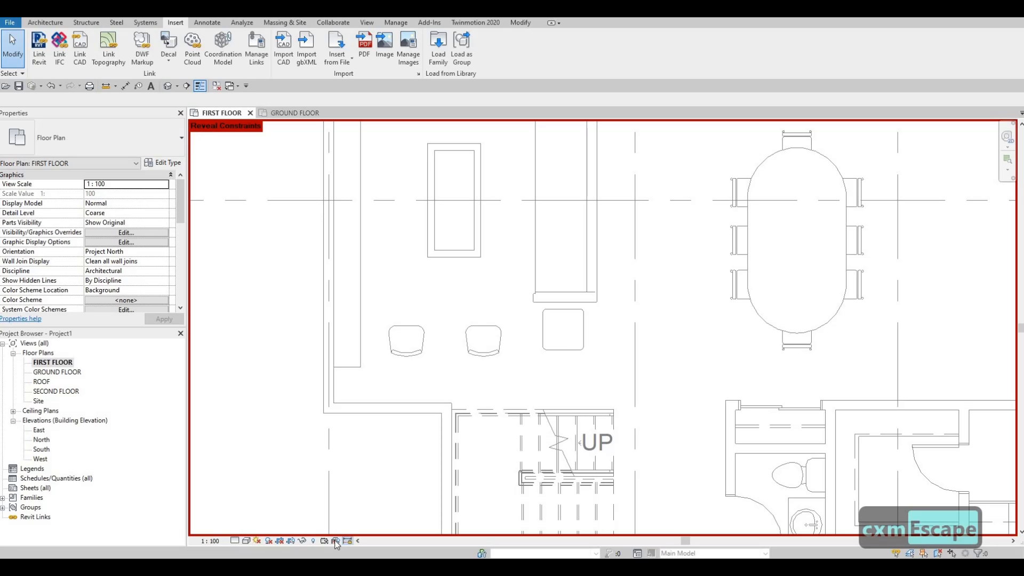
pyautogui.click(335, 542)
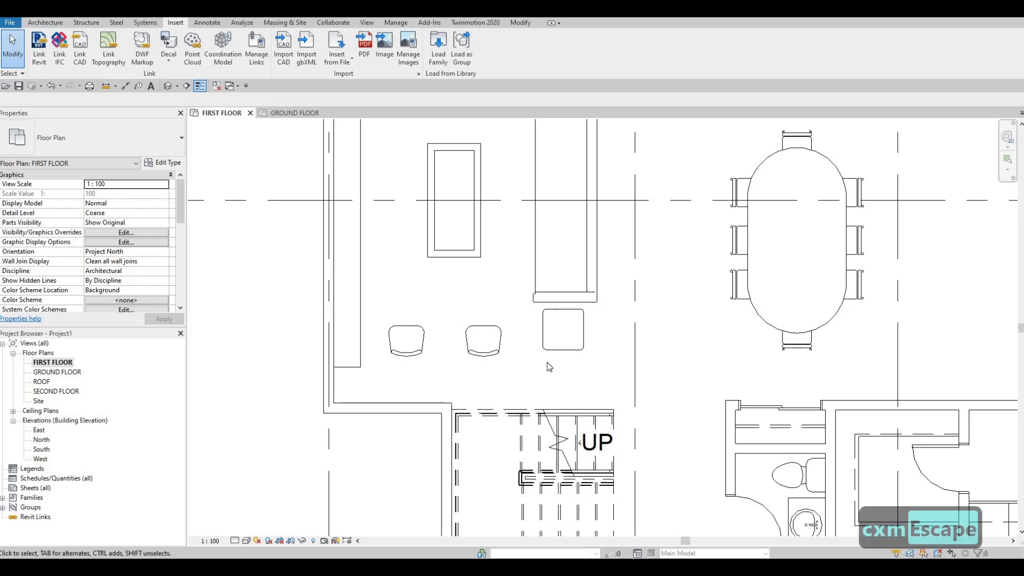
# Step: Place an M_Table Lamp - Standard 60W - 120V at the centre of the end table, with a 600 mm offset from host
pyautogui.press('c')
pyautogui.press('m')
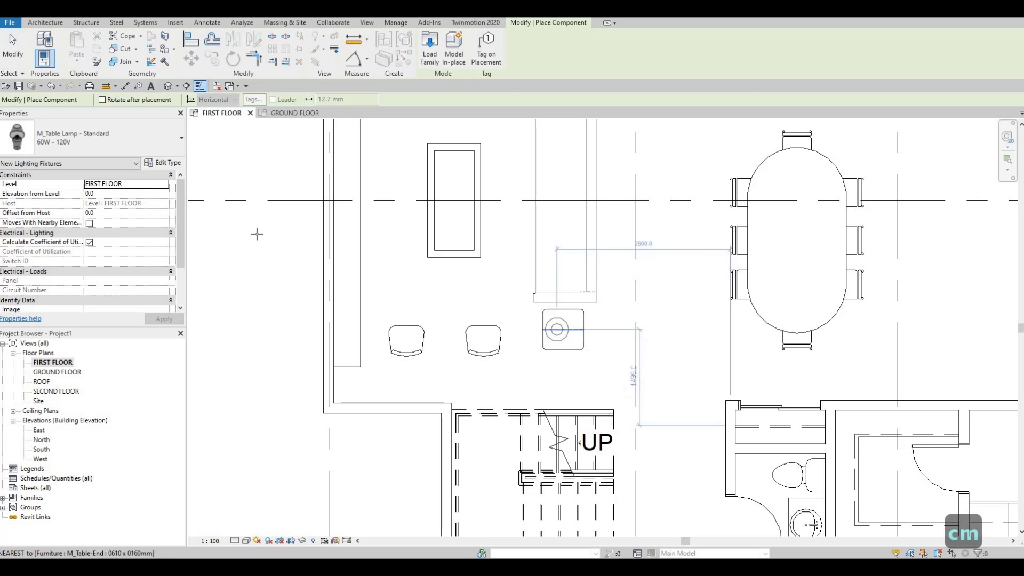
pyautogui.click(124, 214)
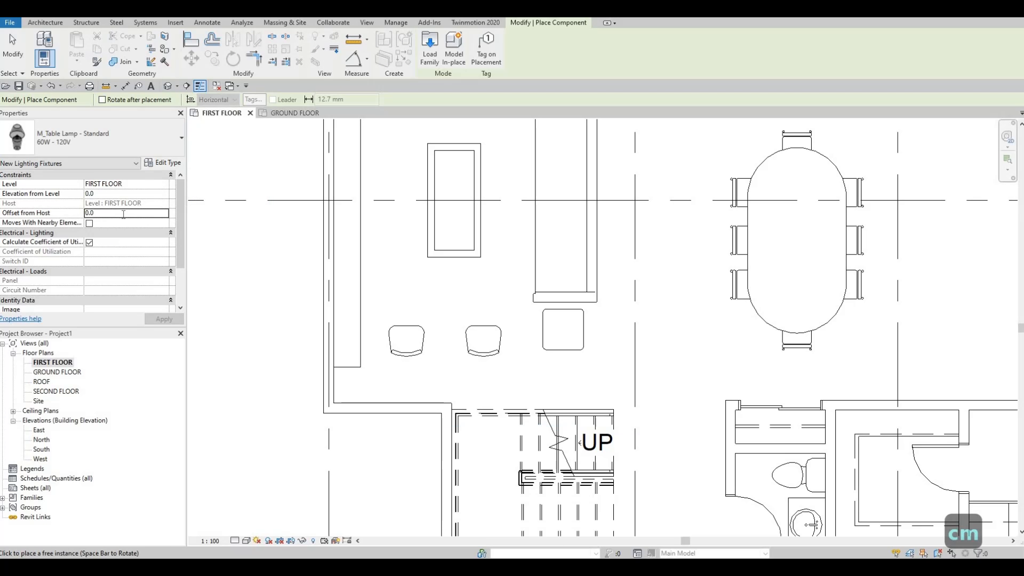
pyautogui.doubleClick(123, 214)
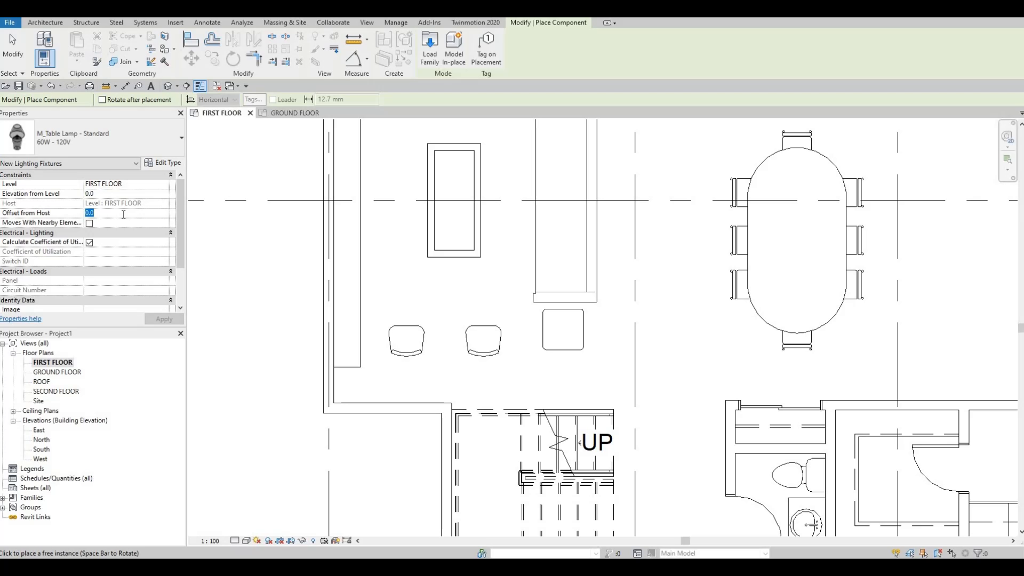
pyautogui.write('600')
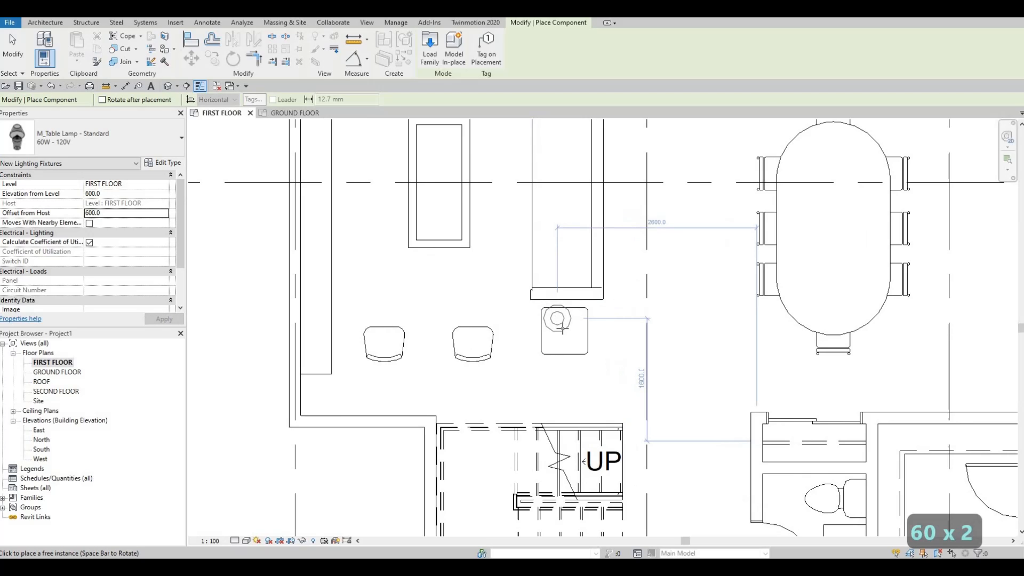
pyautogui.scroll(1, 553, 319)
pyautogui.click(558, 364)
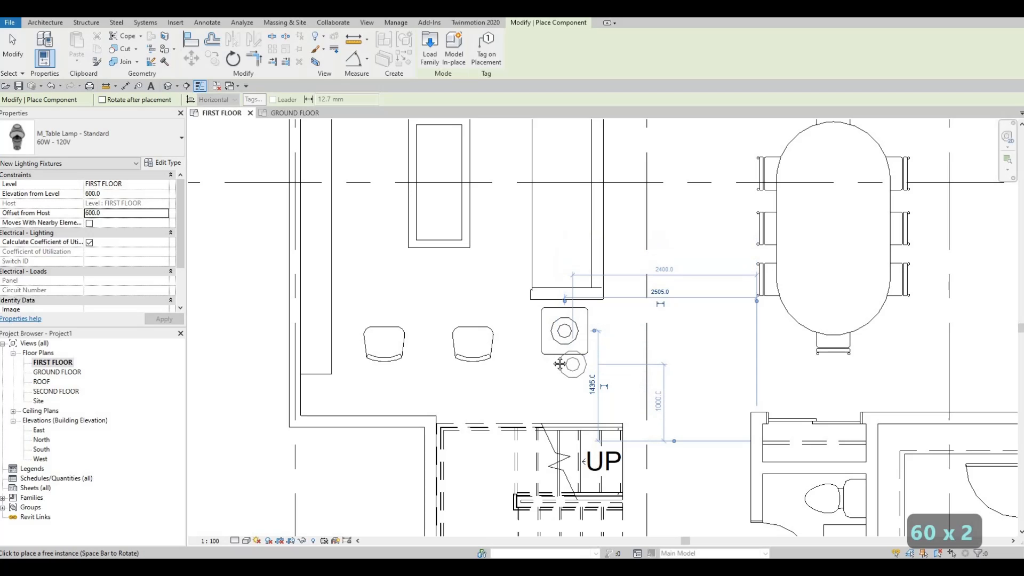
pyautogui.moveTo(622, 347); pyautogui.dragTo(572, 327, button='middle')
pyautogui.press('Escape')
pyautogui.press('Escape')
pyautogui.press('Escape')
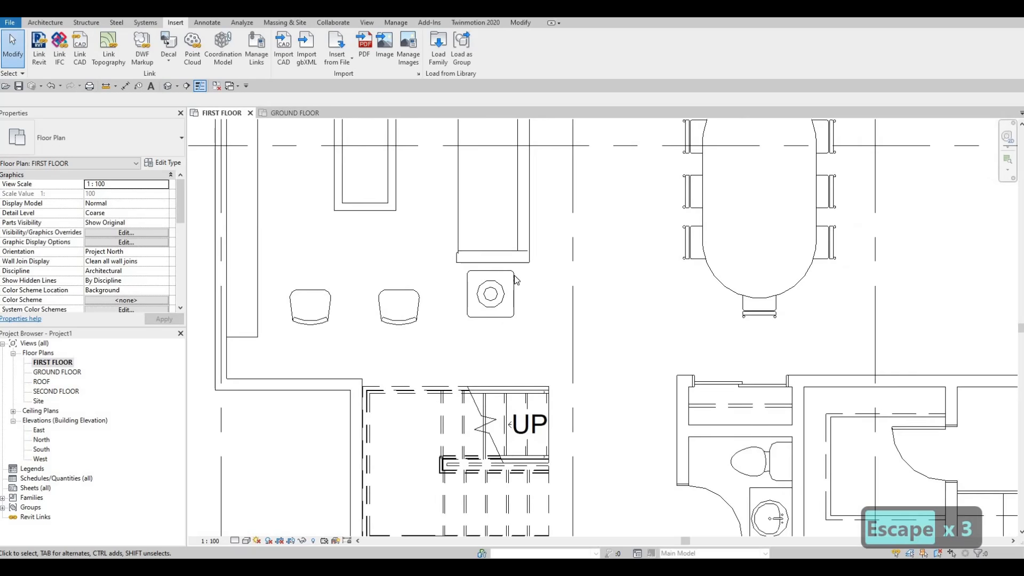
# Step: Draw a short vertical building section line between the end table and the dining table, looking toward the end table
pyautogui.scroll(-1, 554, 310)
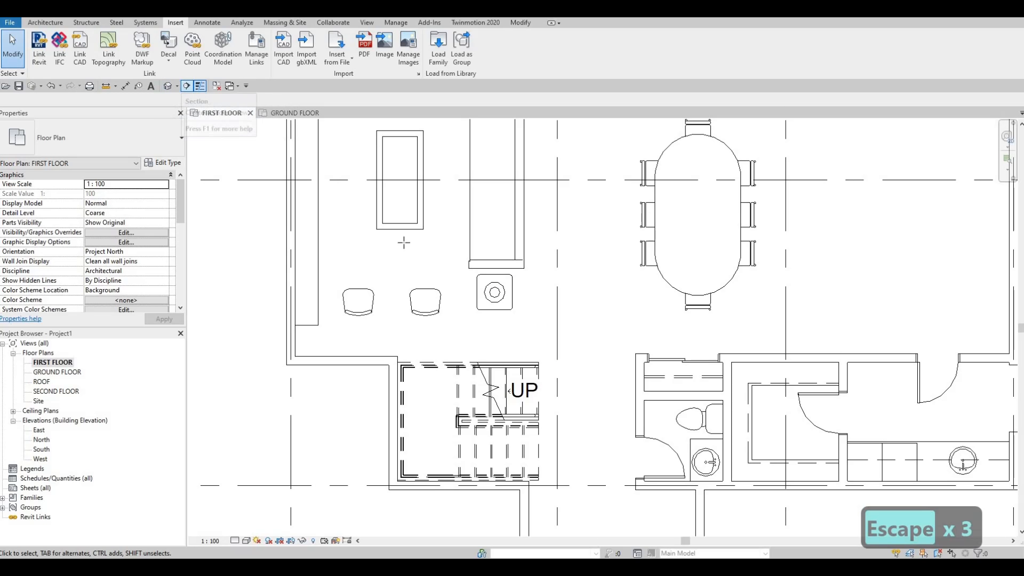
pyautogui.click(184, 86)
pyautogui.click(544, 338)
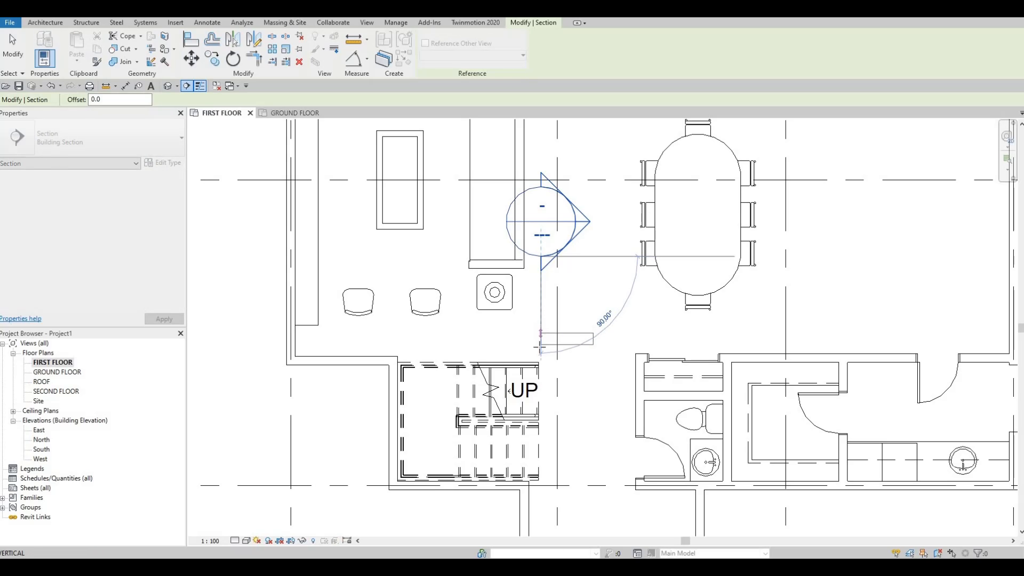
pyautogui.press('Escape')
pyautogui.click(537, 247)
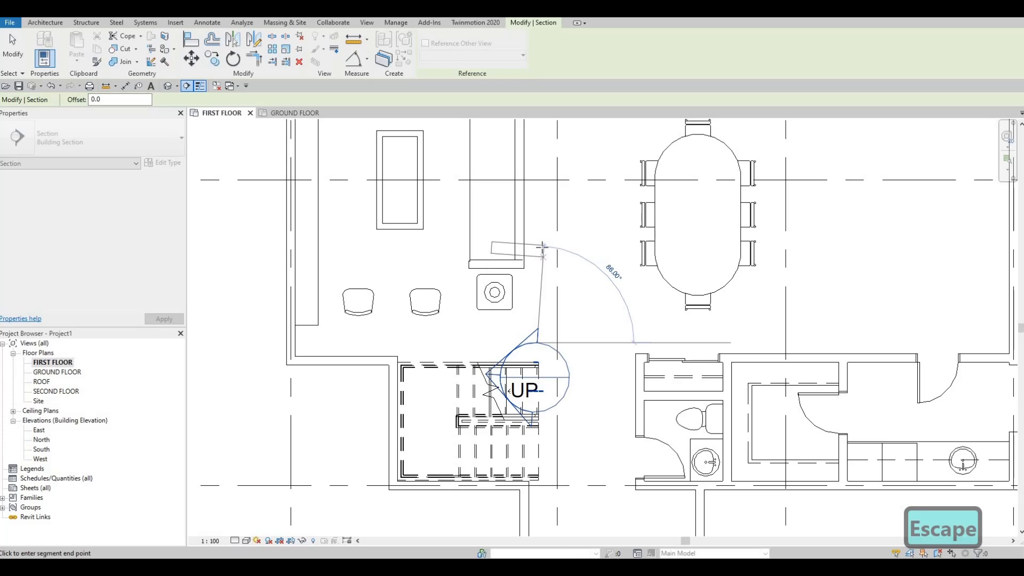
pyautogui.click(537, 341)
pyautogui.press('Escape')
pyautogui.press('Escape')
pyautogui.press('Escape')
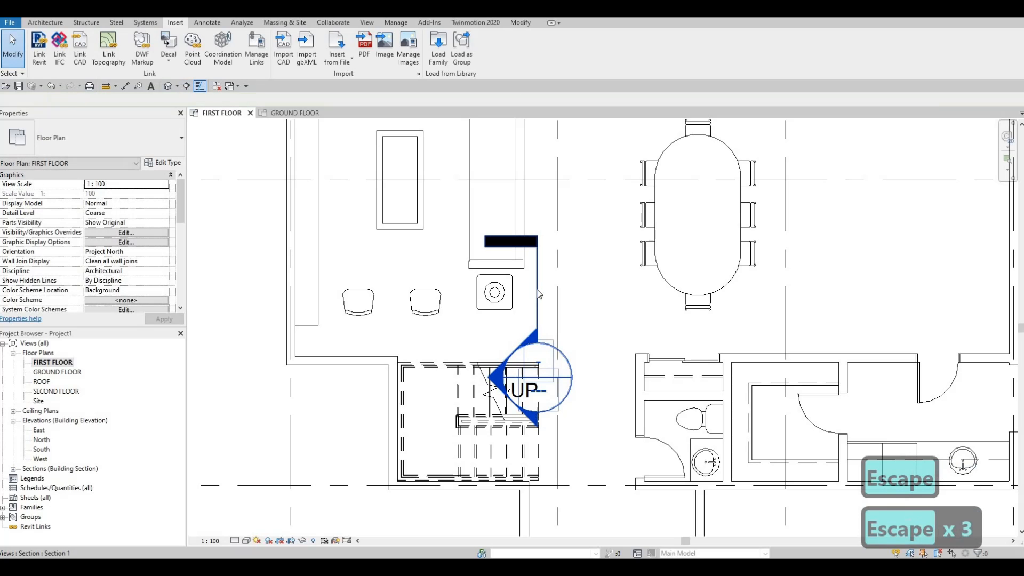
# Step: Open the section view of the end table from its section head
pyautogui.click(525, 373)
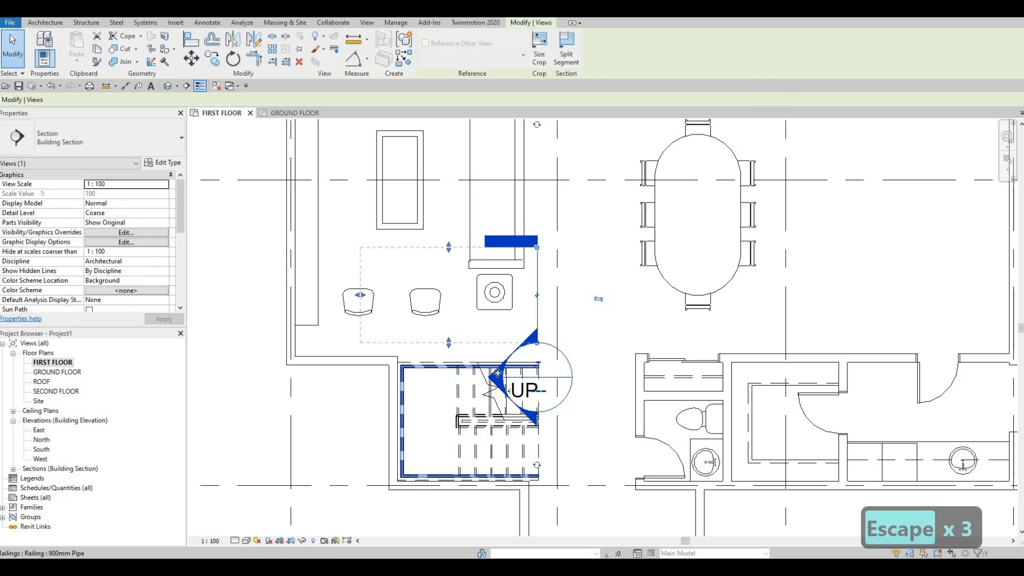
pyautogui.press('Escape')
pyautogui.press('Escape')
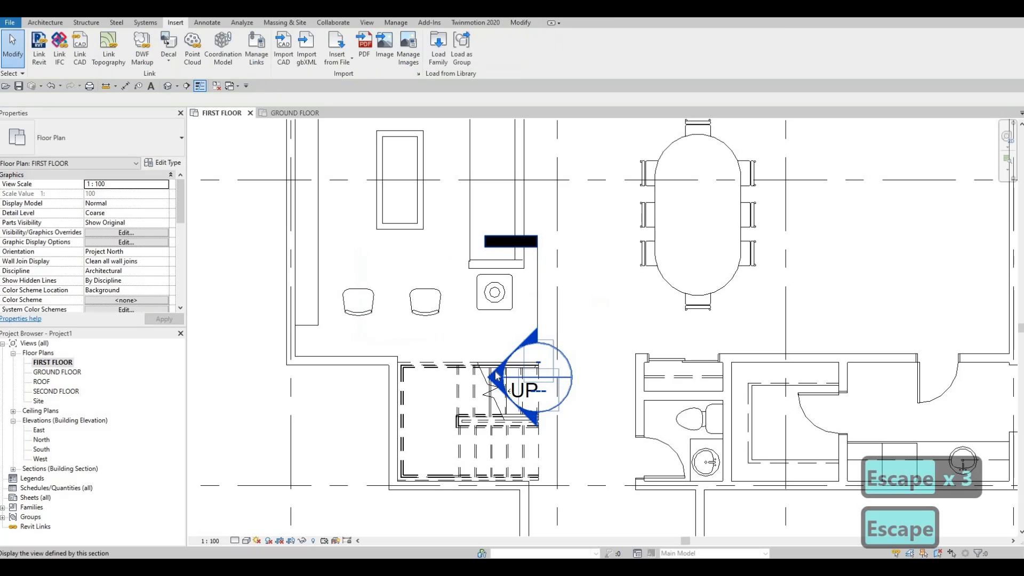
pyautogui.doubleClick(541, 375)
pyautogui.scroll(3, 540, 356)
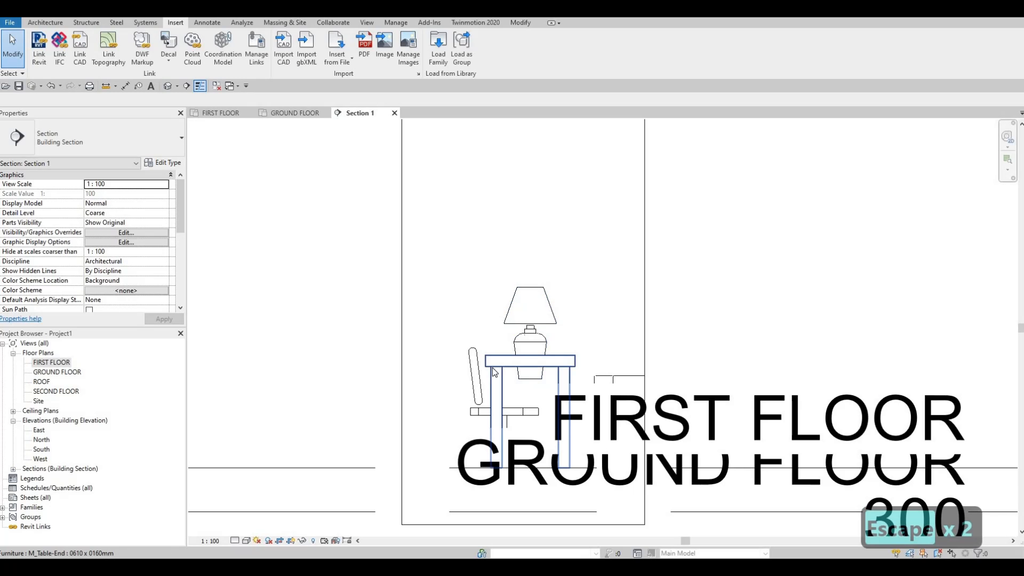
# Step: Align the lamp's base to the top surface of the end table and check the lamp's offset from host
pyautogui.press('a')
pyautogui.press('l')
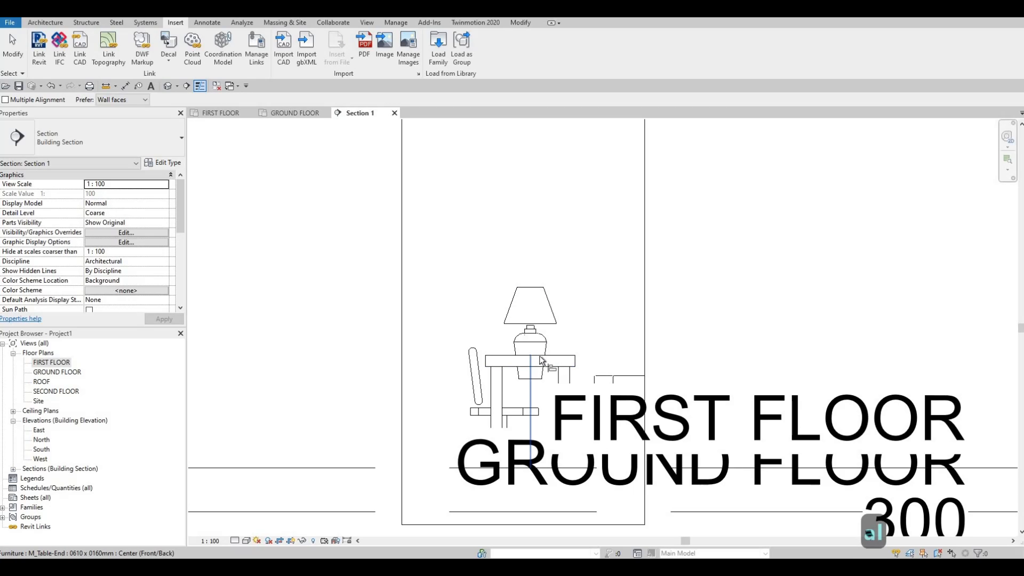
pyautogui.click(533, 382)
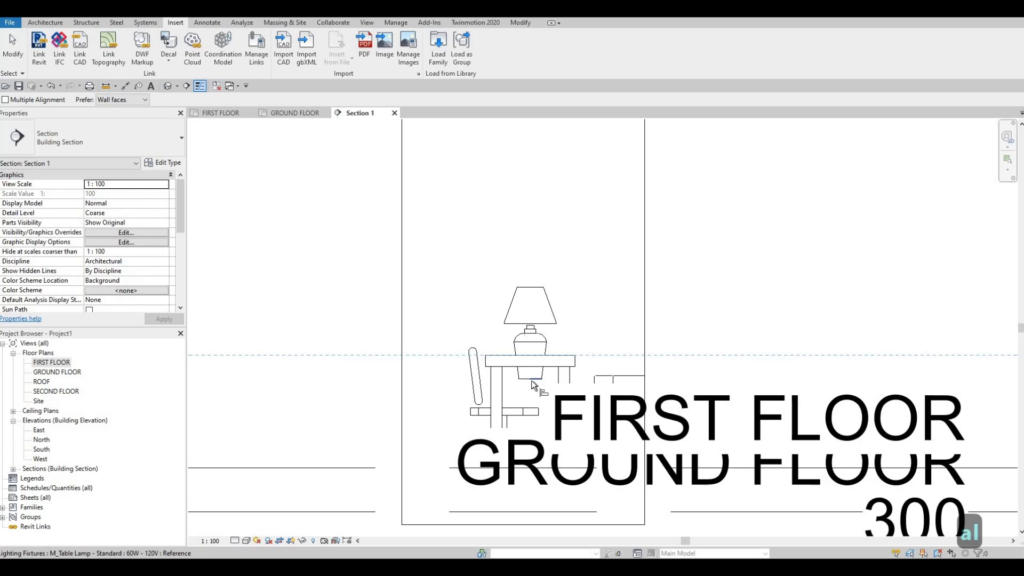
pyautogui.click(531, 381)
pyautogui.press('Escape')
pyautogui.press('Escape')
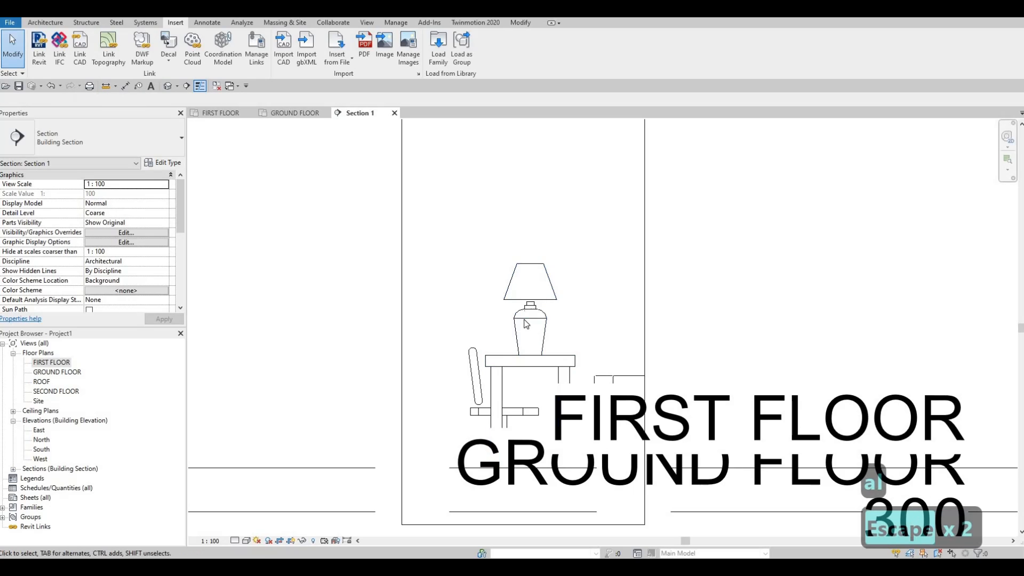
pyautogui.click(525, 318)
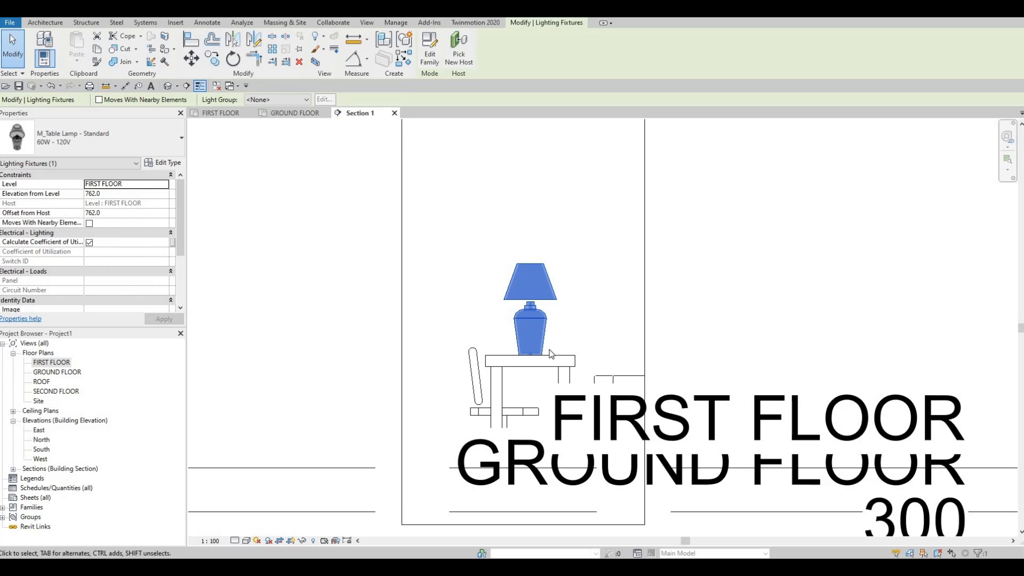
pyautogui.scroll(-2, 551, 354)
pyautogui.press('Escape')
pyautogui.press('Escape')
pyautogui.scroll(-1, 441, 156)
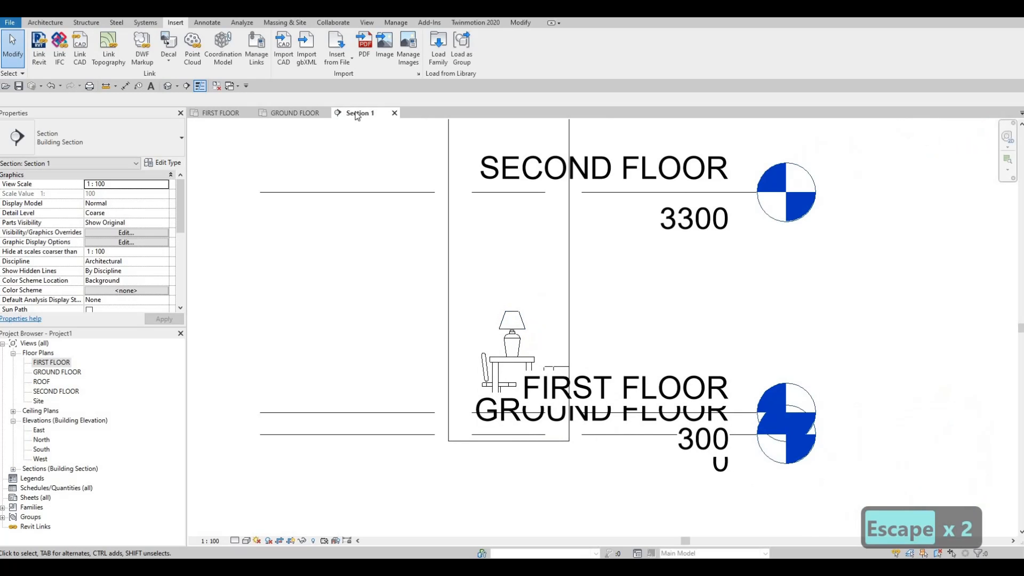
# Step: Close the section view and delete the section line beside the end table on the first floor plan
pyautogui.click(395, 113)
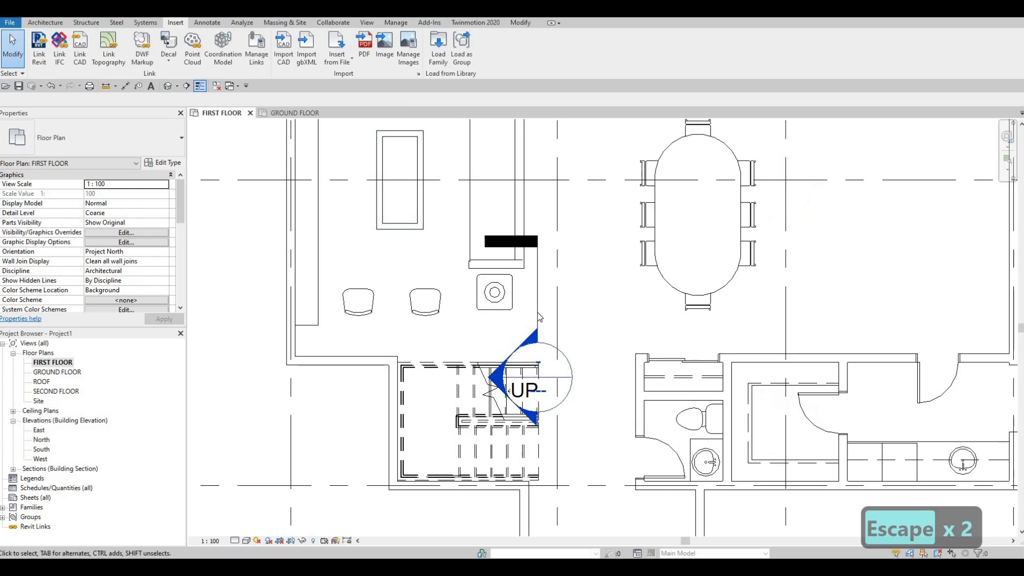
pyautogui.press('Escape')
pyautogui.press('Escape')
pyautogui.click(537, 301)
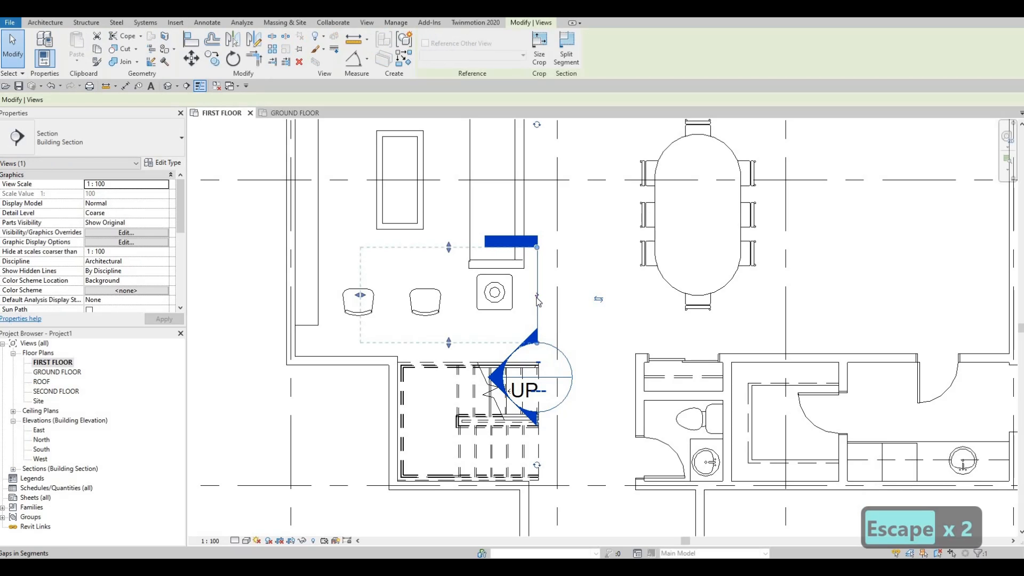
pyautogui.press('Delete')
pyautogui.click(543, 295)
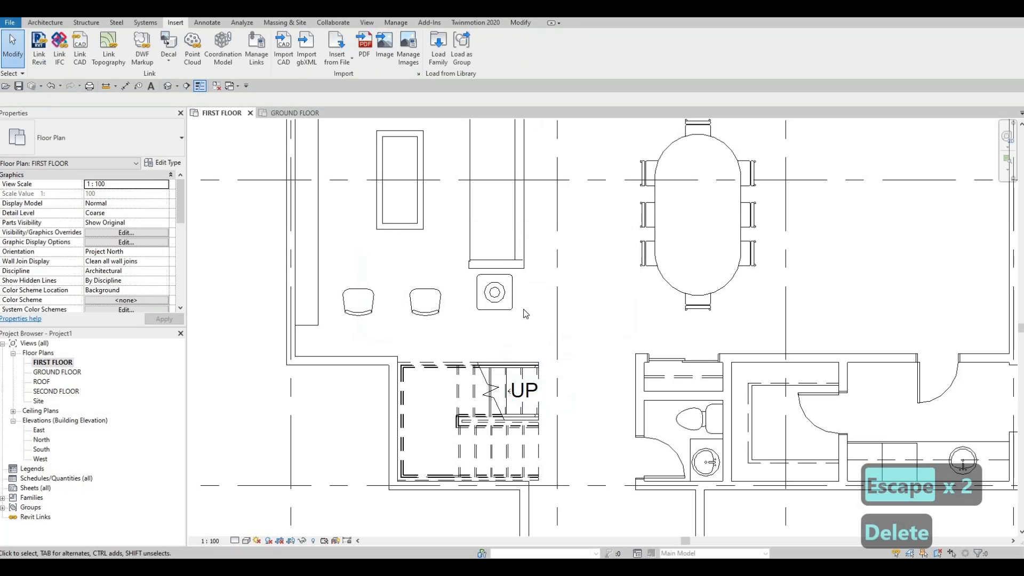
pyautogui.scroll(-5, 525, 314)
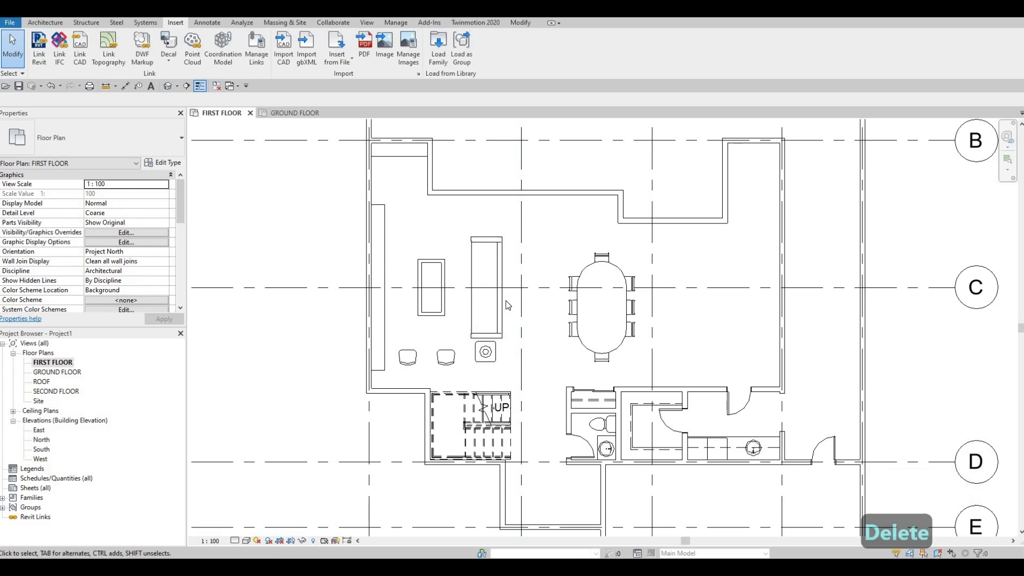
pyautogui.scroll(5, 487, 362)
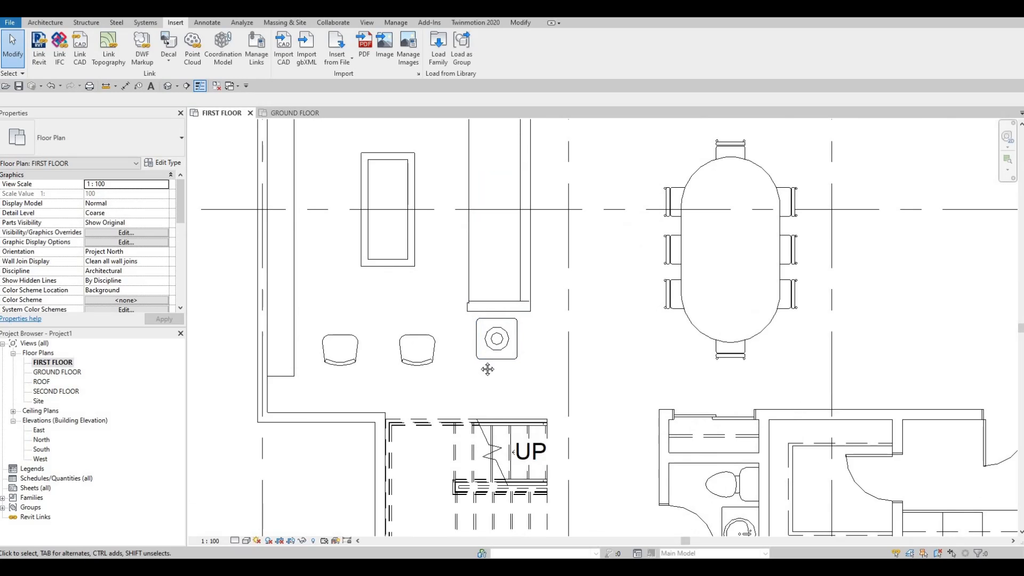
pyautogui.moveTo(489, 346); pyautogui.dragTo(478, 389, button='middle')
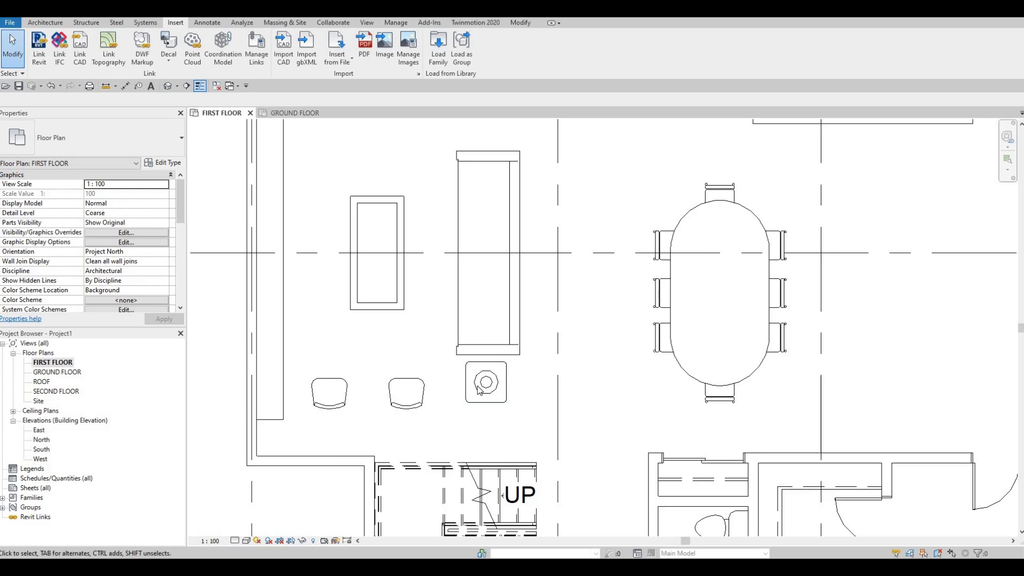
# Step: Look over the furniture layout across the first floor plan
pyautogui.moveTo(479, 382); pyautogui.dragTo(472, 396, button='middle')
pyautogui.scroll(-1, 472, 396)
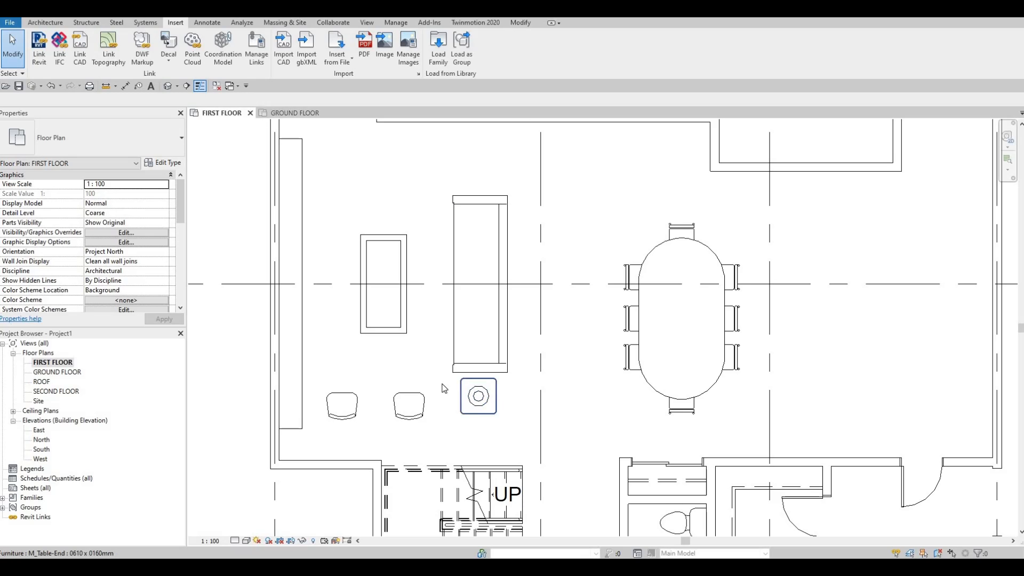
pyautogui.scroll(-3, 456, 353)
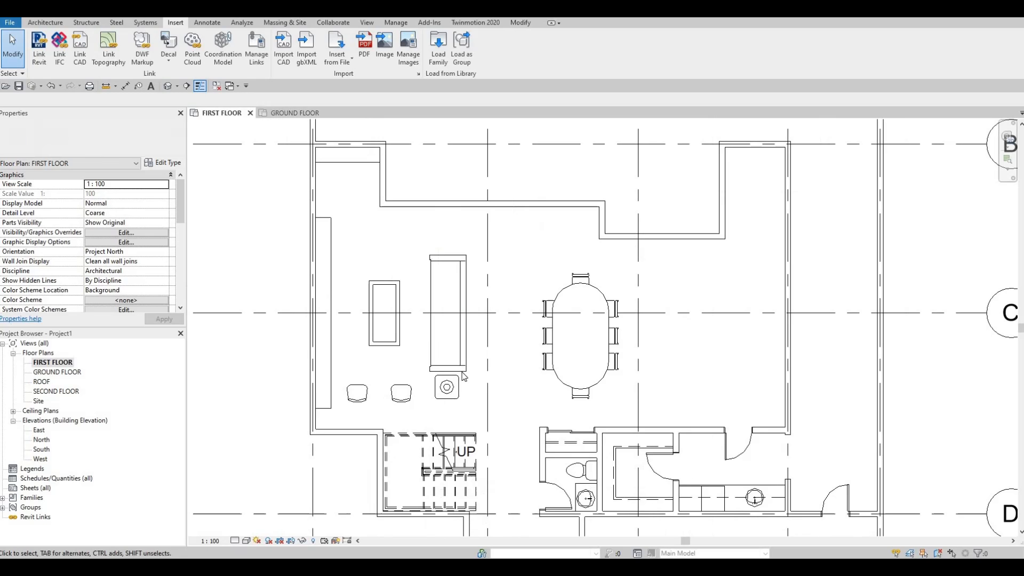
pyautogui.moveTo(490, 354); pyautogui.dragTo(496, 400, button='middle')
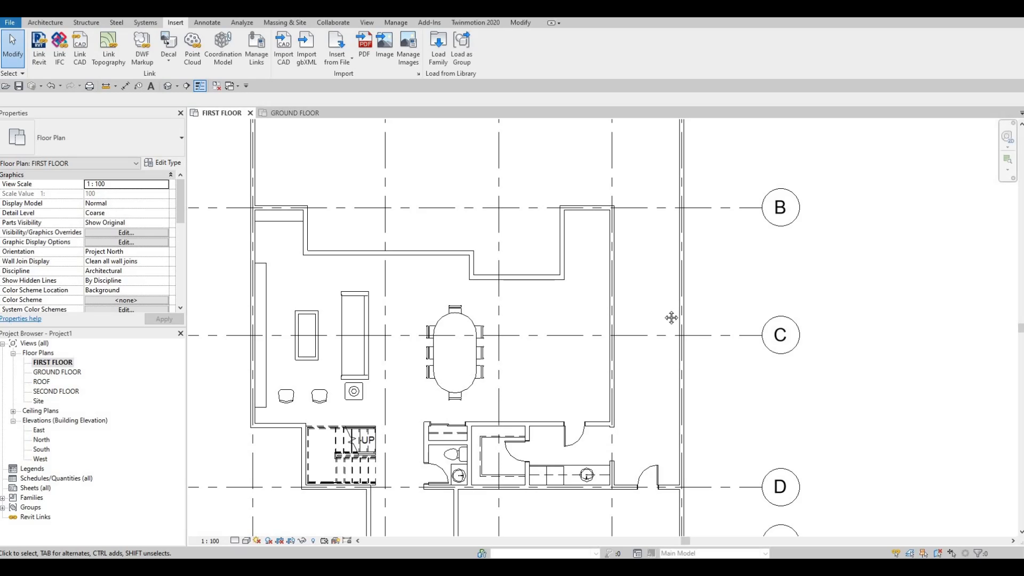
pyautogui.moveTo(643, 328); pyautogui.dragTo(637, 341, button='middle')
pyautogui.moveTo(518, 341); pyautogui.dragTo(604, 279, button='middle')
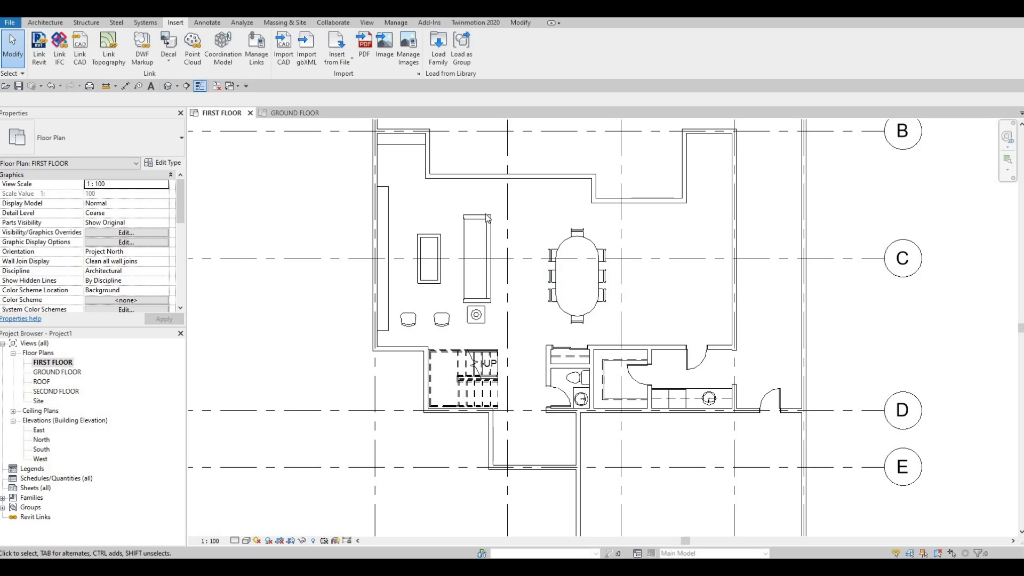
pyautogui.moveTo(453, 253); pyautogui.dragTo(444, 294, button='middle')
pyautogui.moveTo(572, 218); pyautogui.dragTo(571, 250, button='middle')
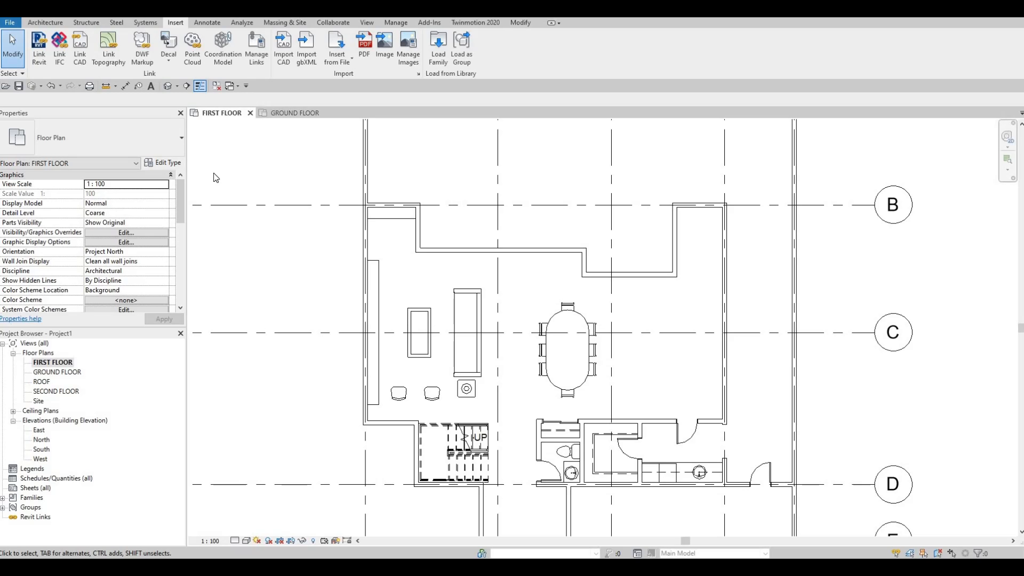
# Step: Load the sliding door family from the blocks folder into the project
pyautogui.hotkey('alt', 'Tab')
pyautogui.click(182, 300)
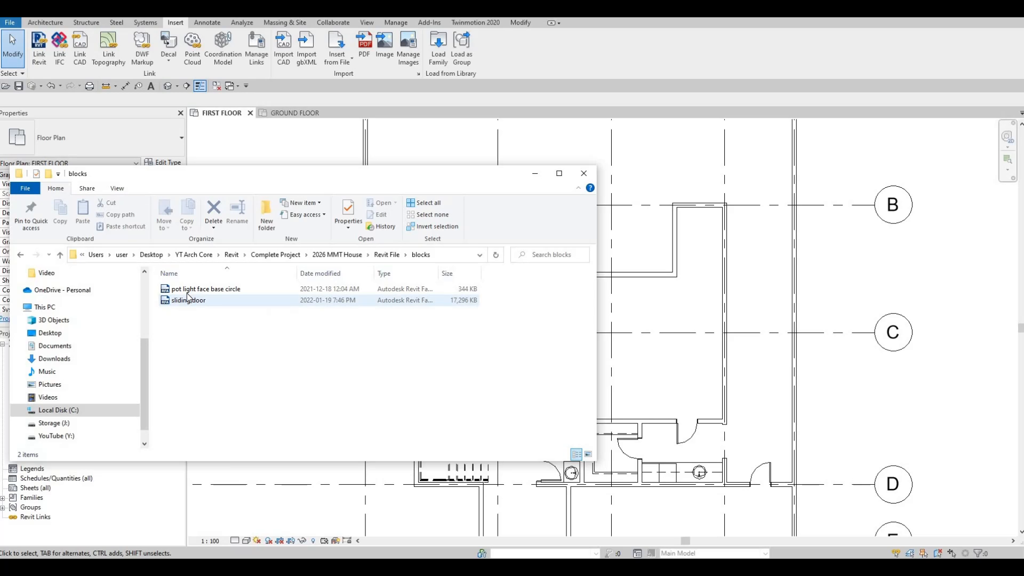
pyautogui.click(212, 294)
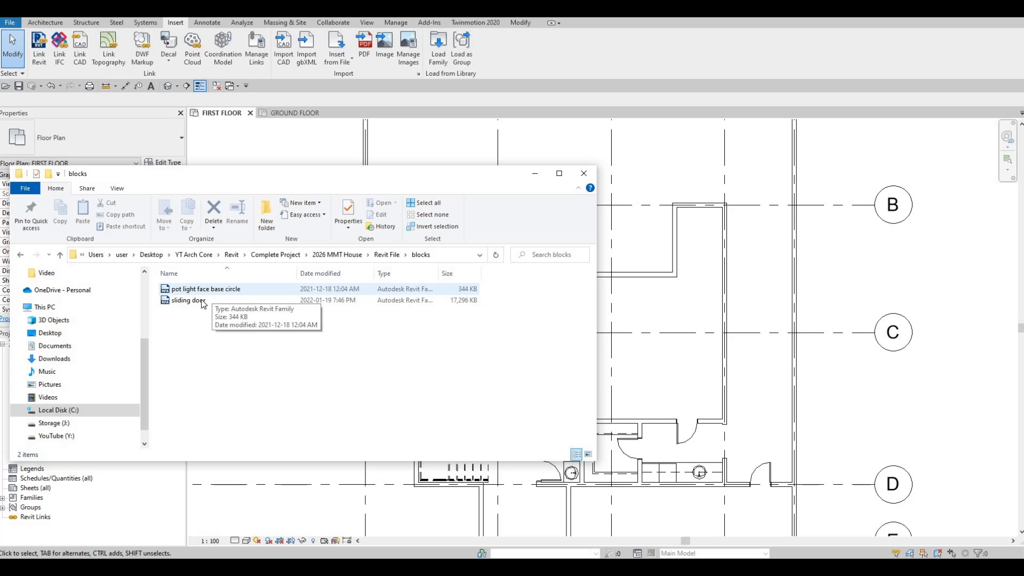
pyautogui.click(199, 301)
pyautogui.click(192, 300)
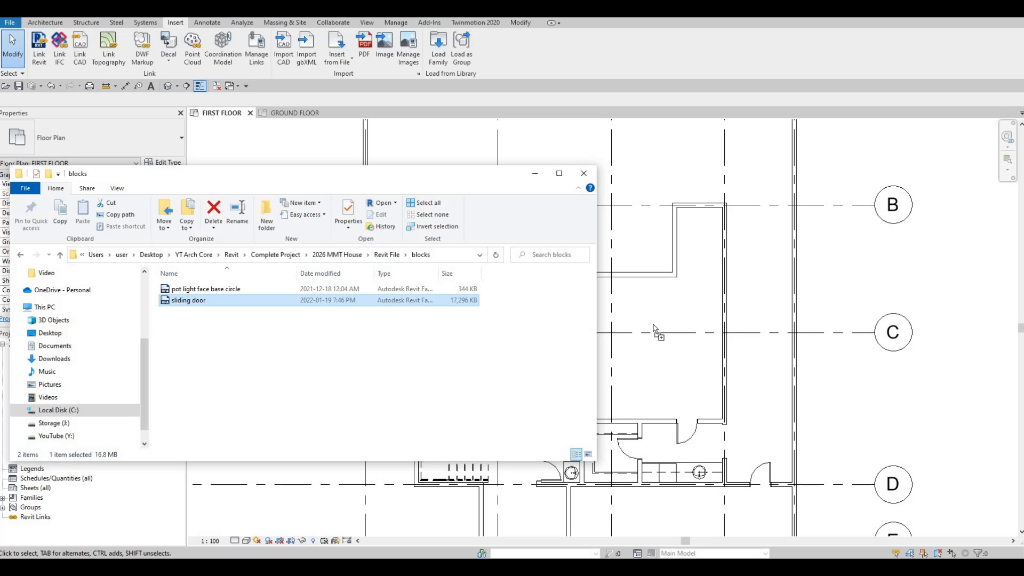
pyautogui.moveTo(655, 329); pyautogui.dragTo(564, 320)
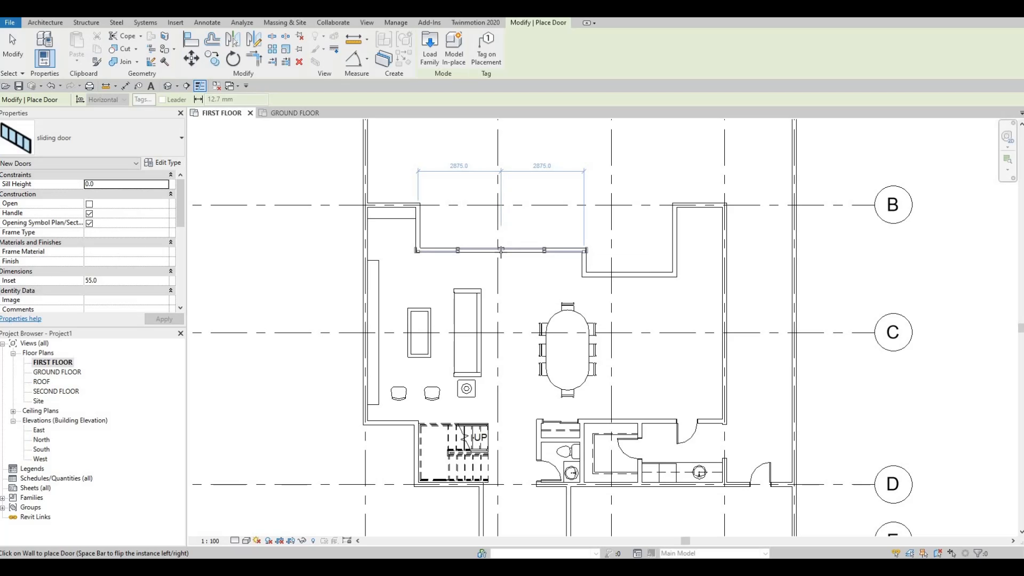
# Step: Try to place the sliding door in the recessed exterior wall above the sofa
pyautogui.click(515, 257)
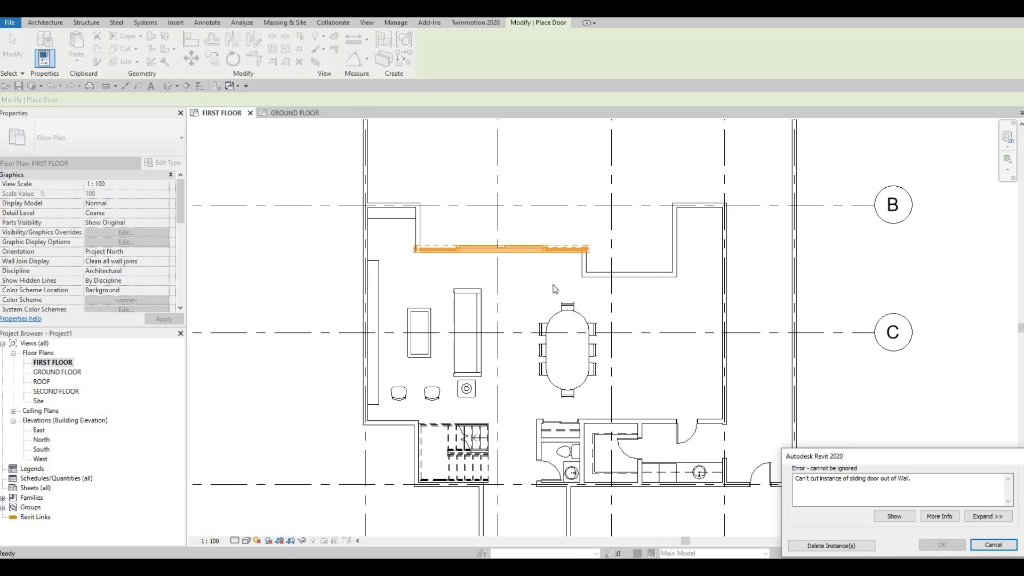
pyautogui.press('Escape')
pyautogui.press('Escape')
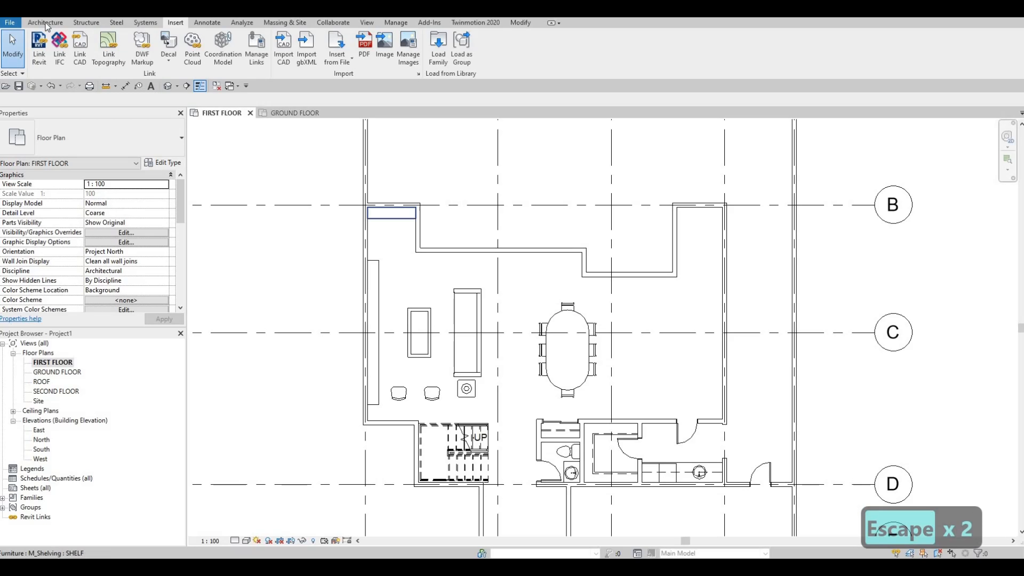
# Step: Place the sliding door in the long exterior wall along grid line A
pyautogui.click(46, 23)
pyautogui.click(63, 48)
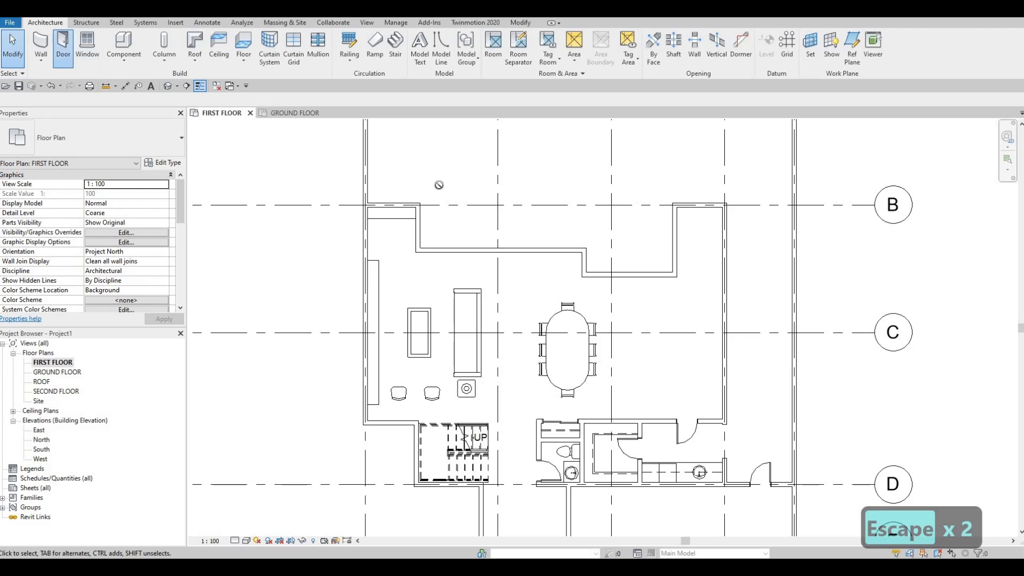
pyautogui.moveTo(596, 120); pyautogui.dragTo(565, 226, button='middle')
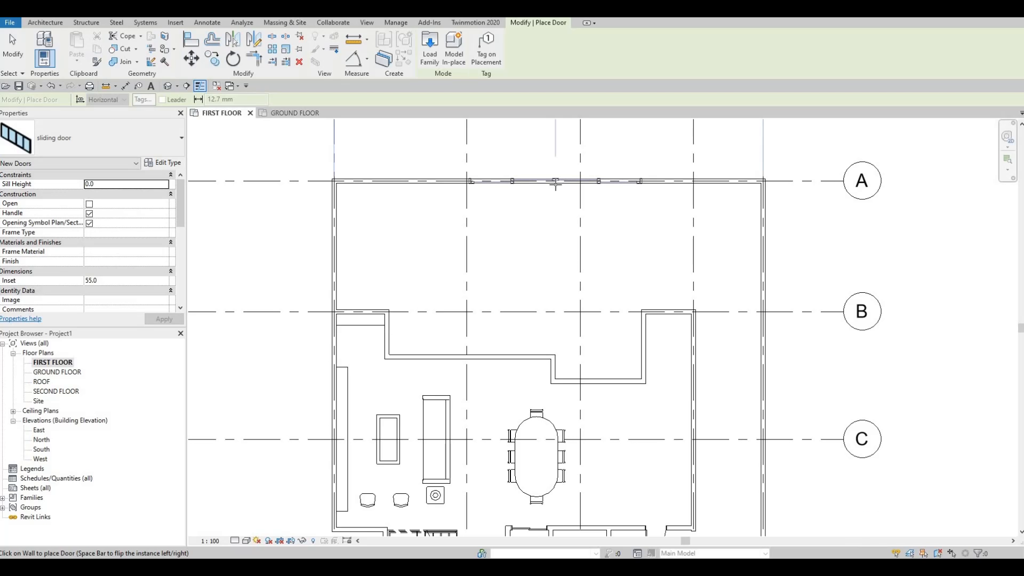
pyautogui.click(551, 210)
pyautogui.press('Escape')
pyautogui.press('Escape')
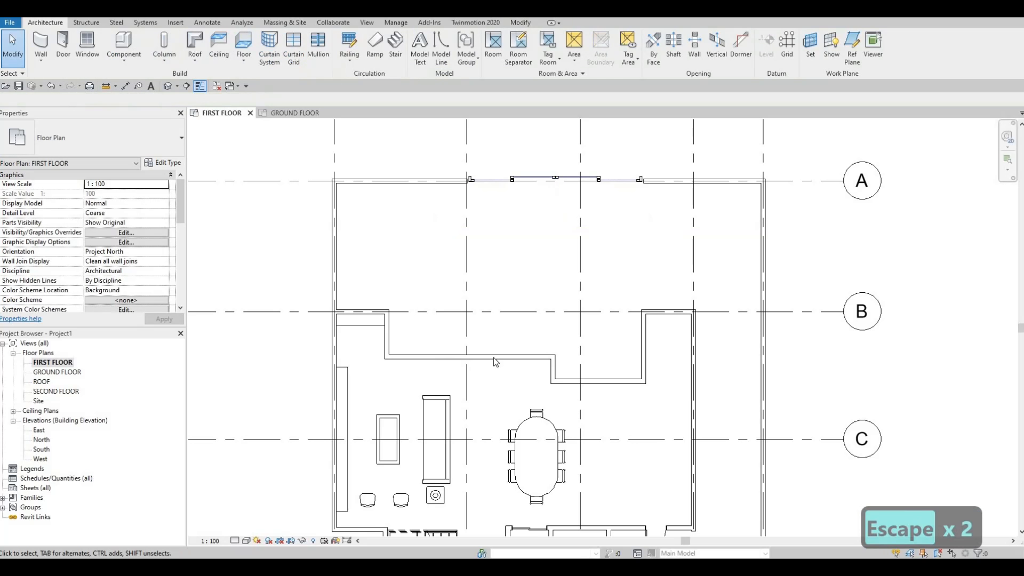
# Step: Add an aligned dimension between the two return walls at the ends of the recessed wall above the sofa
pyautogui.click(124, 87)
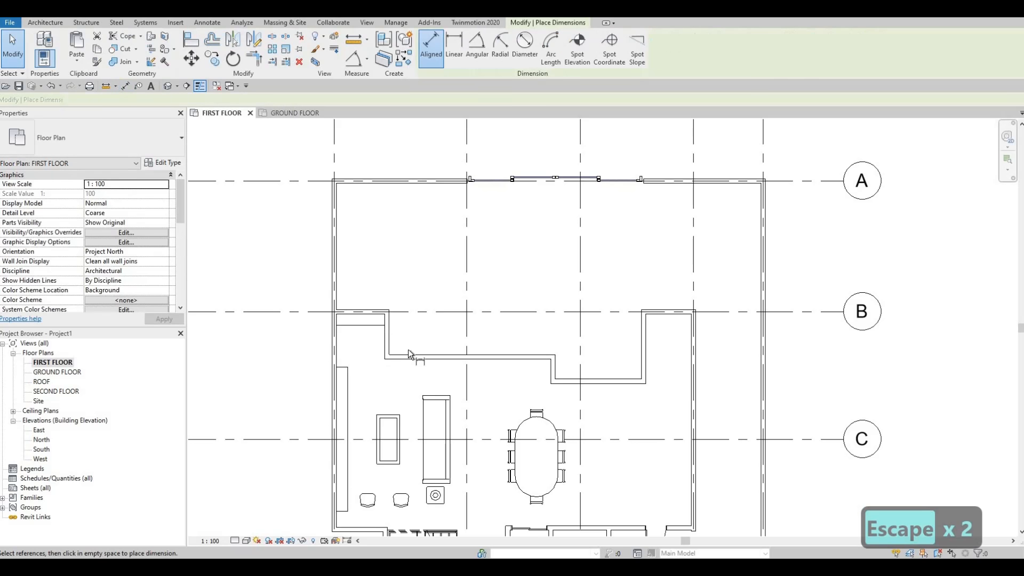
pyautogui.scroll(2, 408, 350)
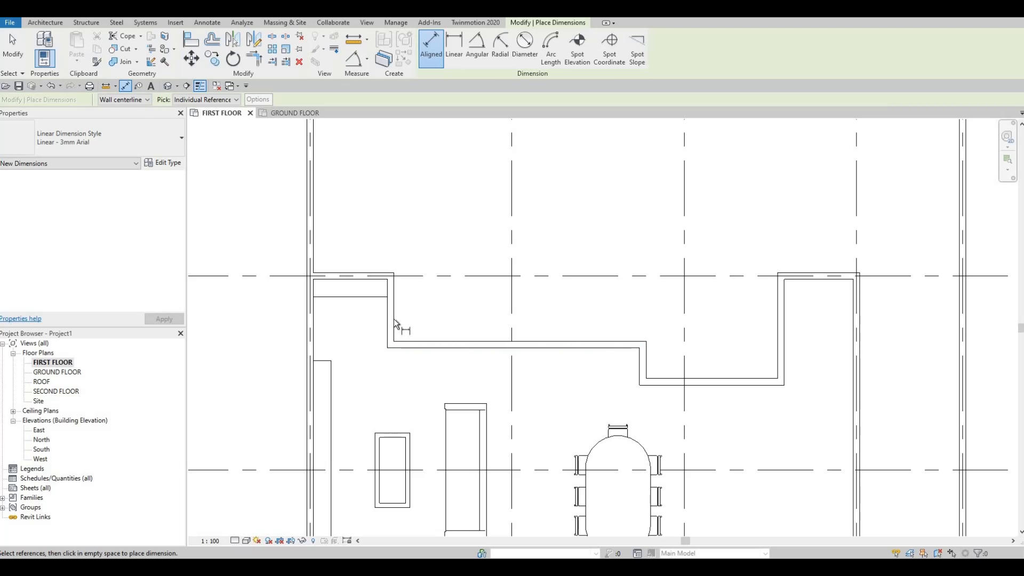
pyautogui.press('Tab')
pyautogui.click(641, 359)
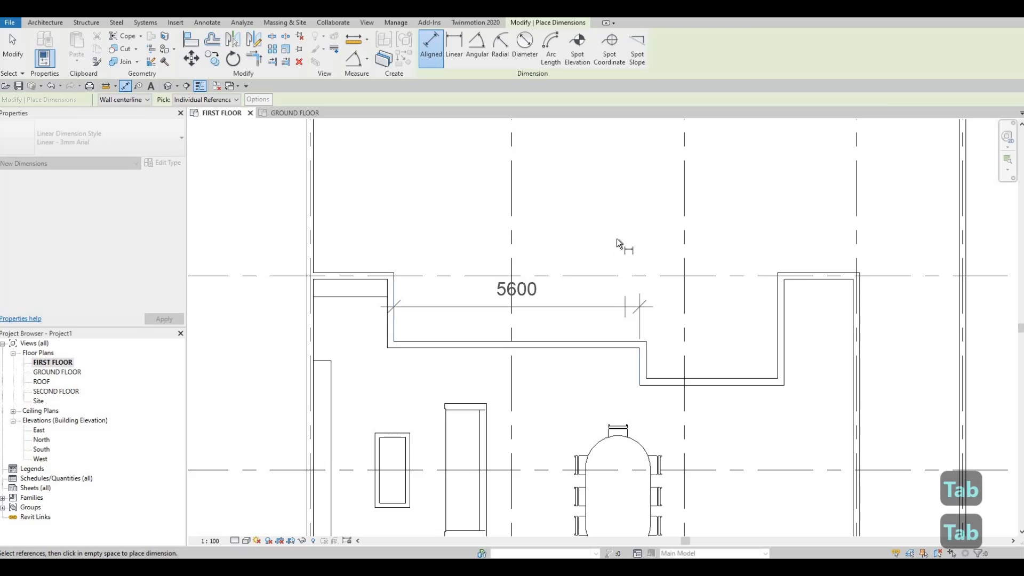
pyautogui.click(617, 239)
pyautogui.press('Escape')
pyautogui.moveTo(630, 335); pyautogui.dragTo(628, 384, button='middle')
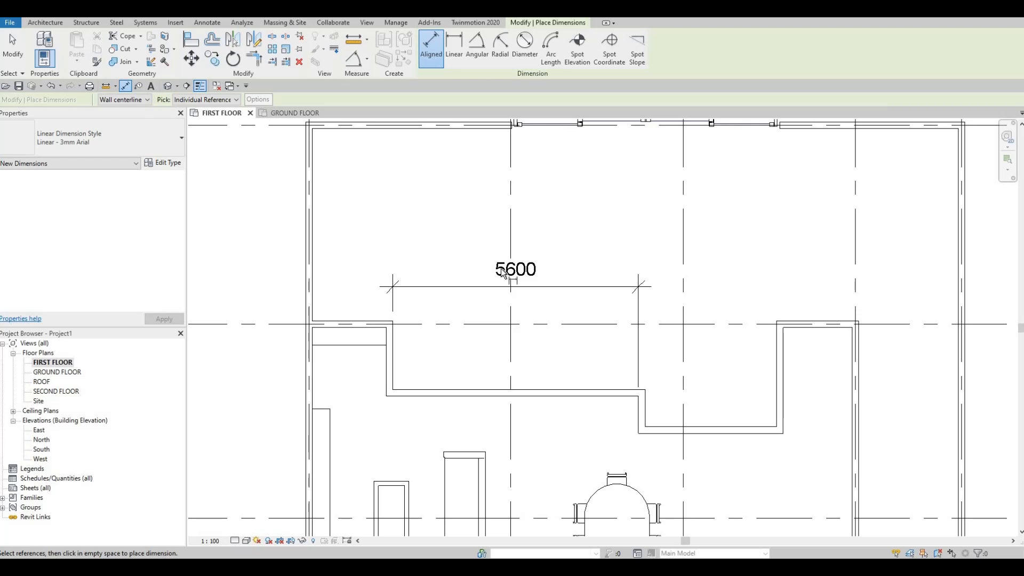
pyautogui.scroll(-2, 539, 315)
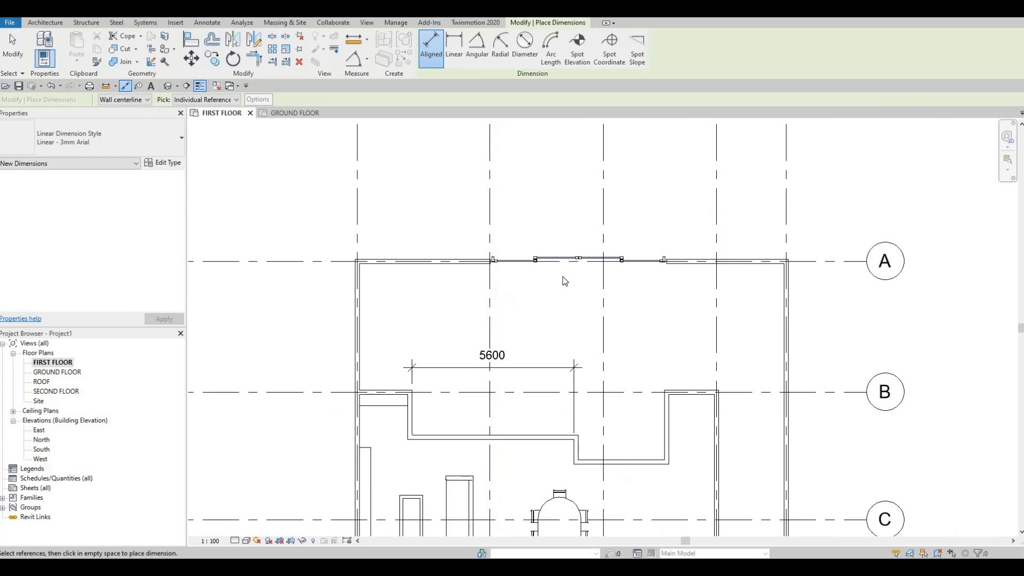
pyautogui.moveTo(589, 247); pyautogui.dragTo(564, 288, button='middle')
pyautogui.press('Escape')
pyautogui.press('Escape')
# Step: Set the inset of the sliding door on grid line A to 0 and turn on its Open option
pyautogui.click(553, 288)
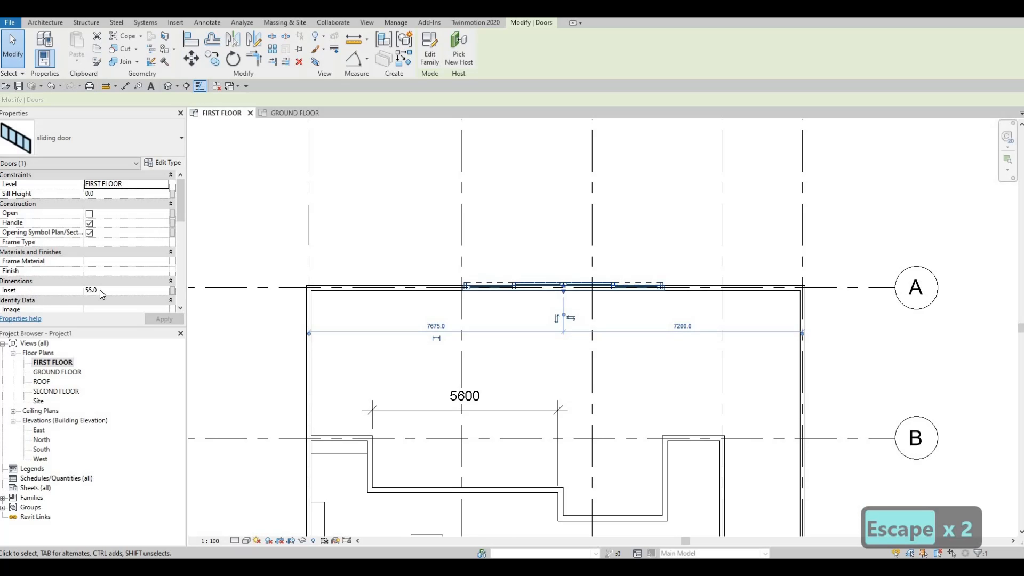
pyautogui.click(100, 289)
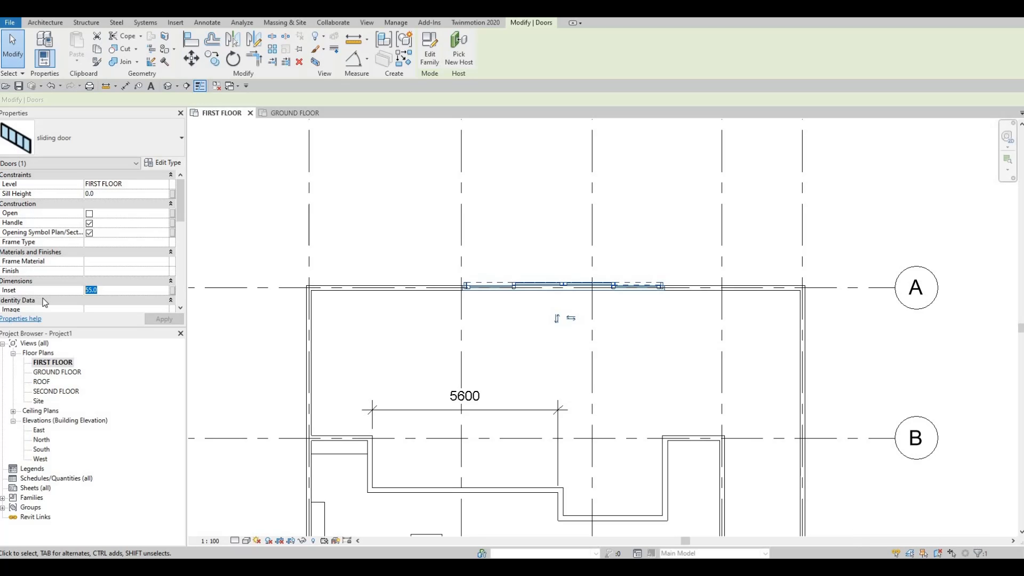
pyautogui.write('0')
pyautogui.press('Return')
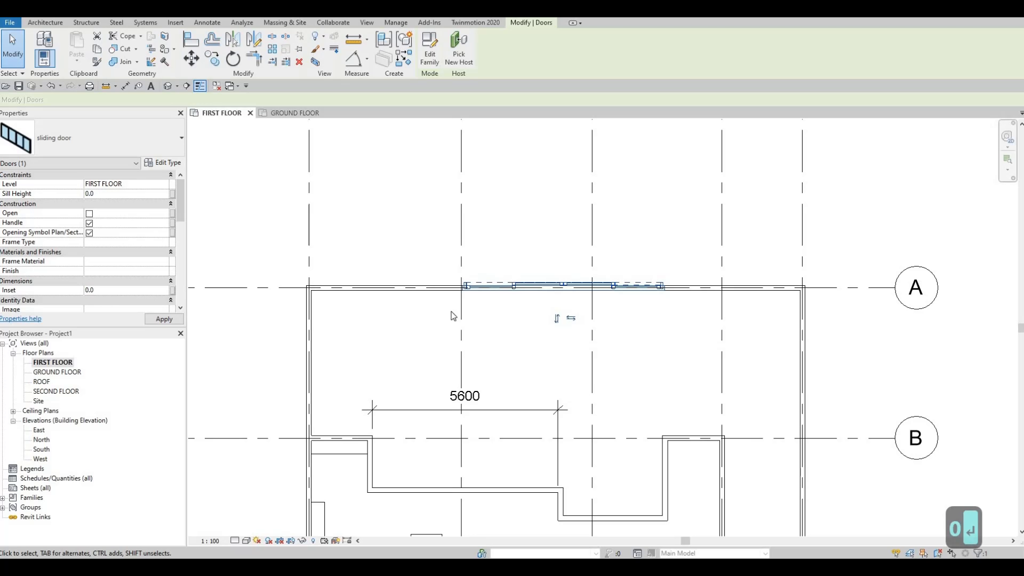
pyautogui.click(89, 213)
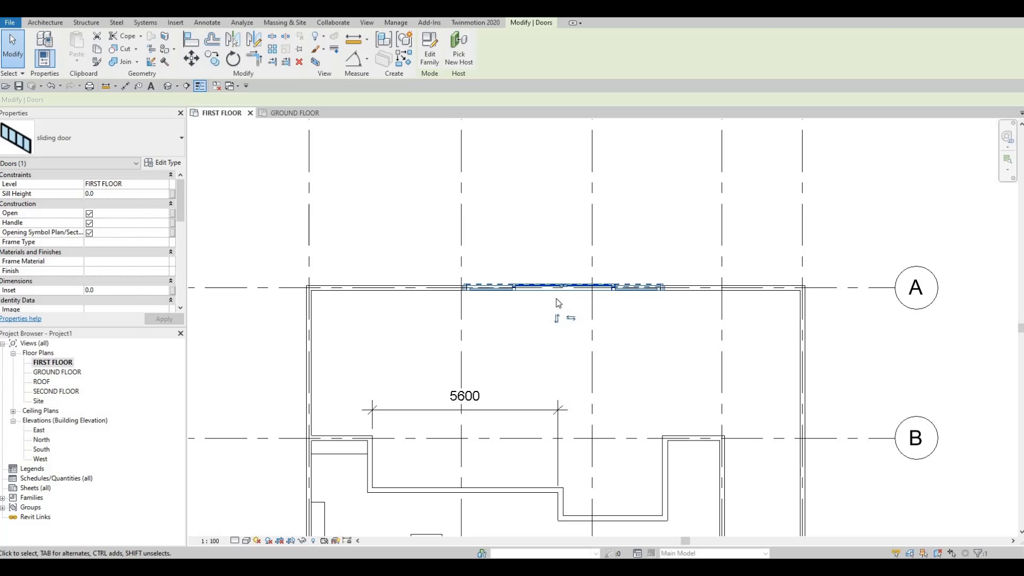
# Step: Set the Gap Top, Gap Left and Gap Right of the sliding door type to 0
pyautogui.scroll(2, 520, 309)
pyautogui.scroll(2, 520, 309)
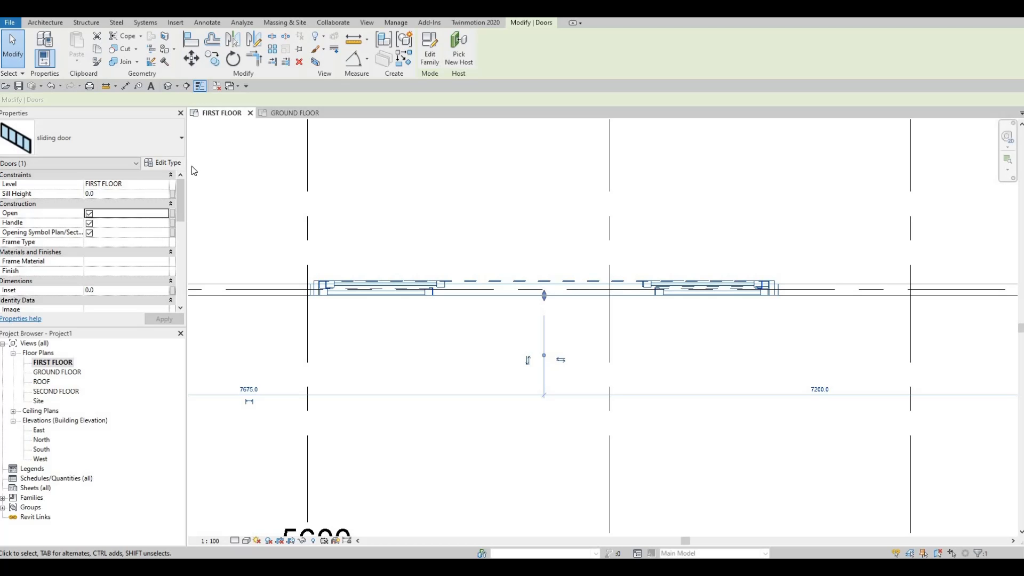
pyautogui.click(162, 163)
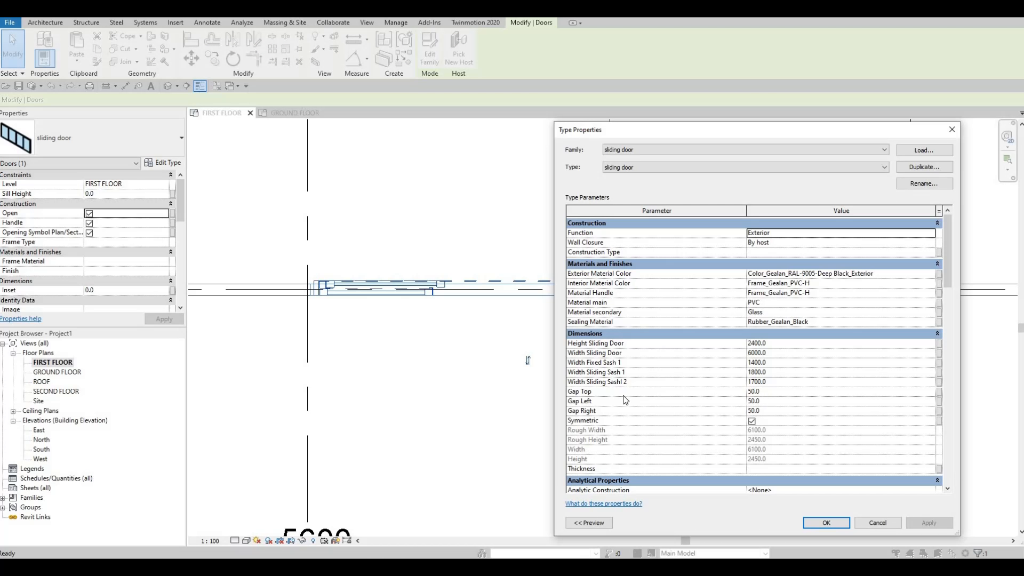
pyautogui.click(770, 392)
pyautogui.write('0')
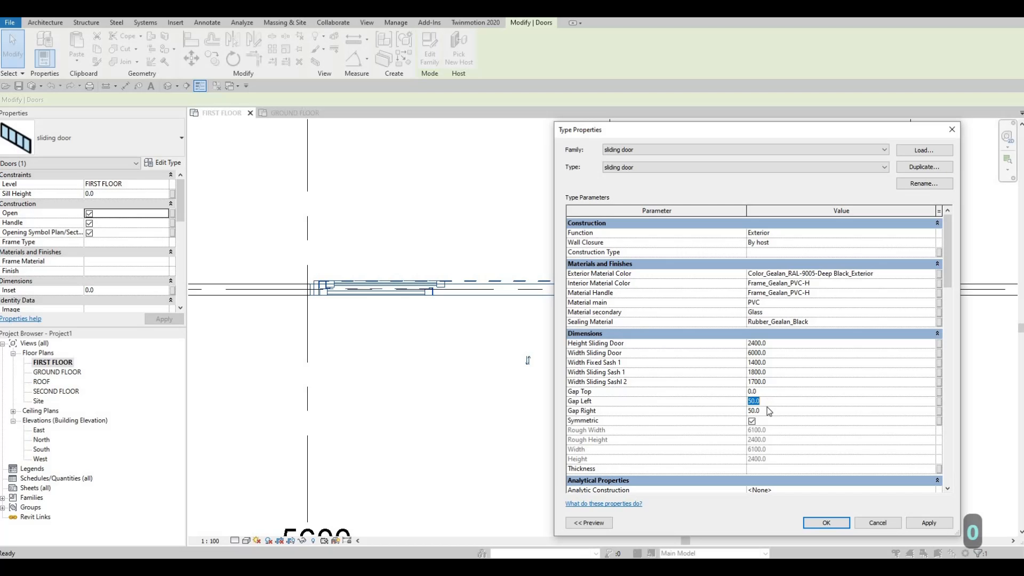
pyautogui.write('0')
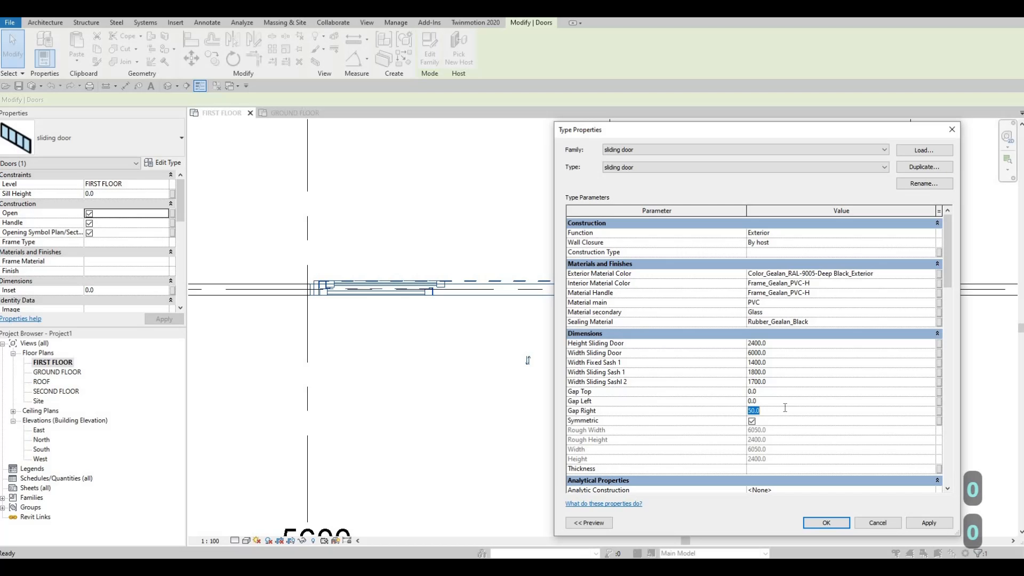
pyautogui.write('0')
pyautogui.click(759, 399)
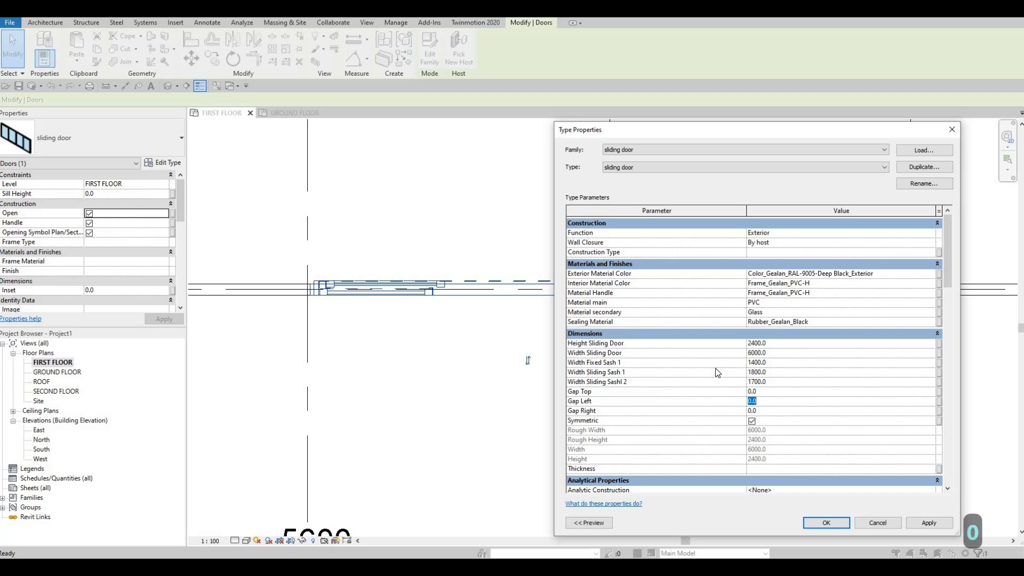
# Step: Set the sliding door type's height to 2800 and its width to 5200, and apply the type changes
pyautogui.click(771, 344)
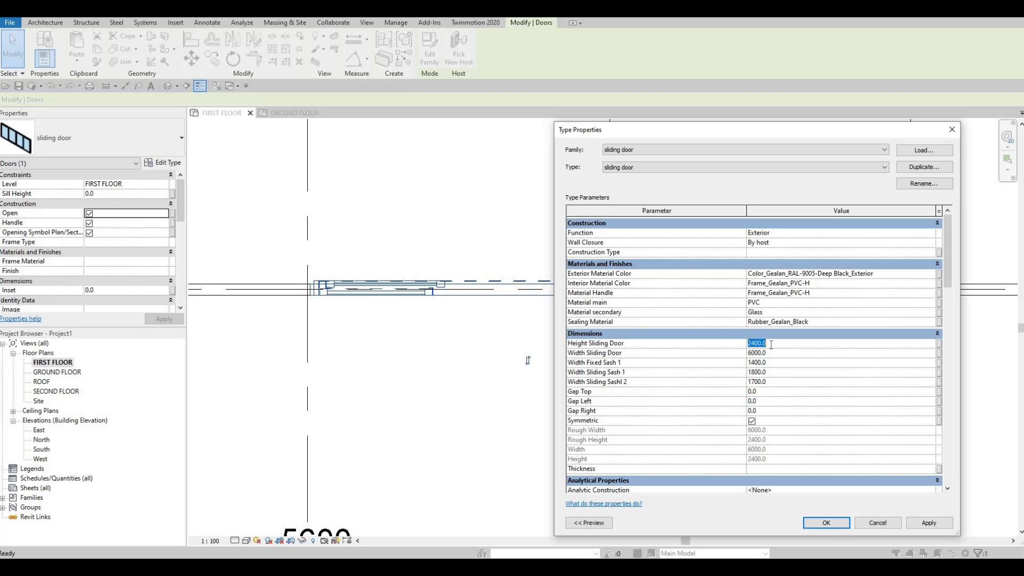
pyautogui.write('2800')
pyautogui.moveTo(695, 358); pyautogui.dragTo(630, 364)
pyautogui.write('52')
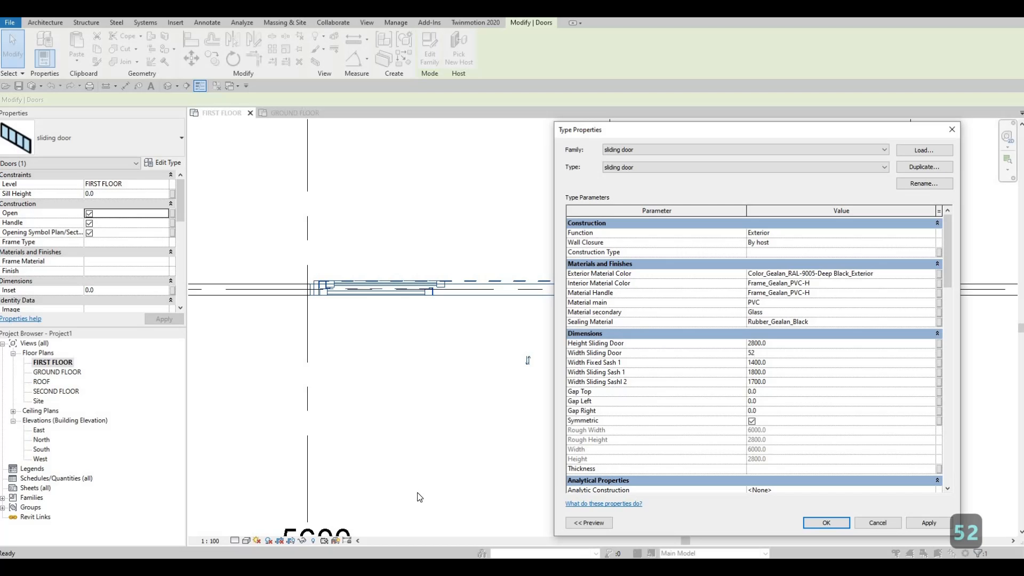
pyautogui.write('00')
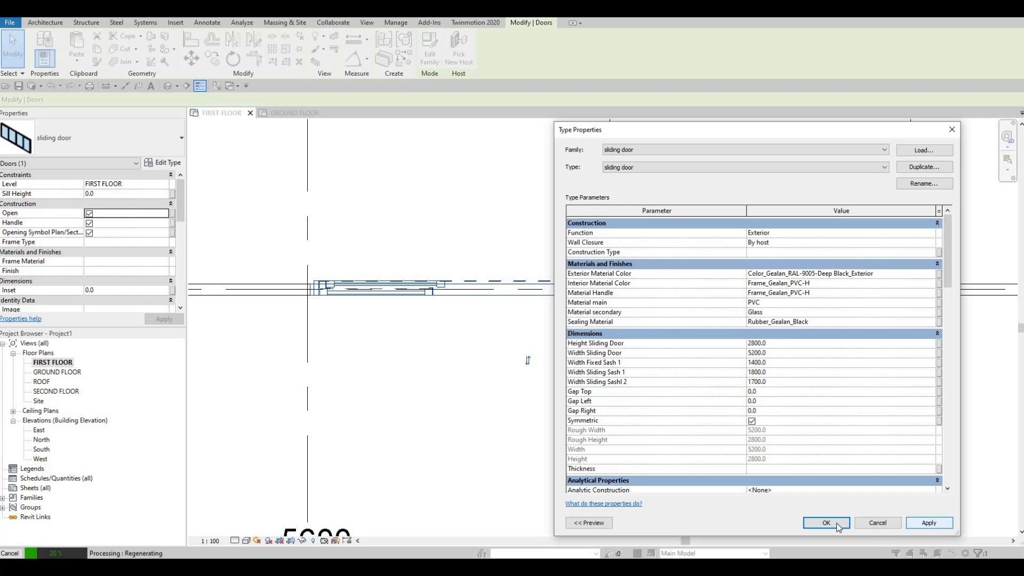
pyautogui.click(838, 525)
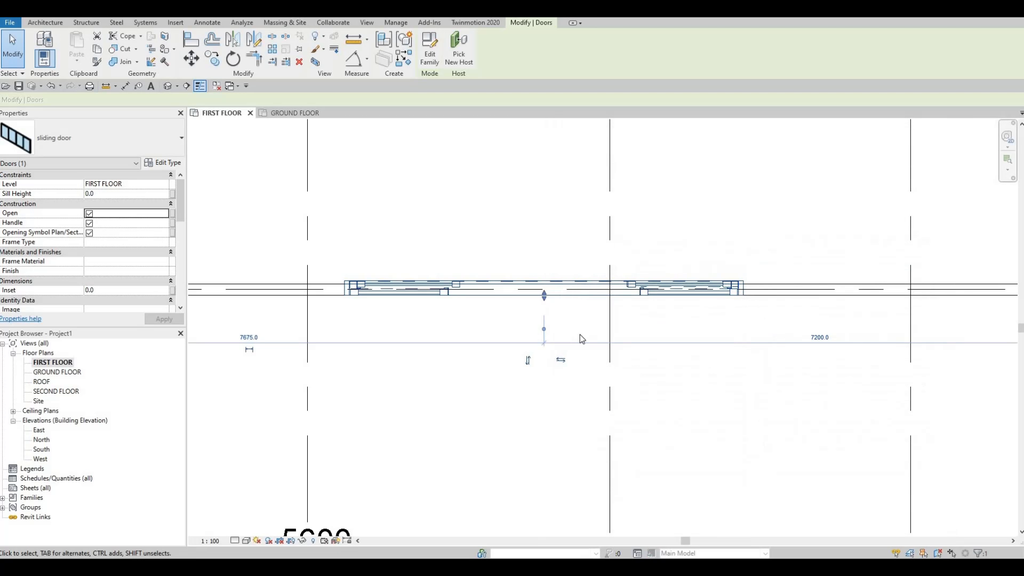
# Step: Set the detail level of the first floor plan to Fine and deselect the sliding door
pyautogui.scroll(-2, 523, 271)
pyautogui.scroll(1, 341, 490)
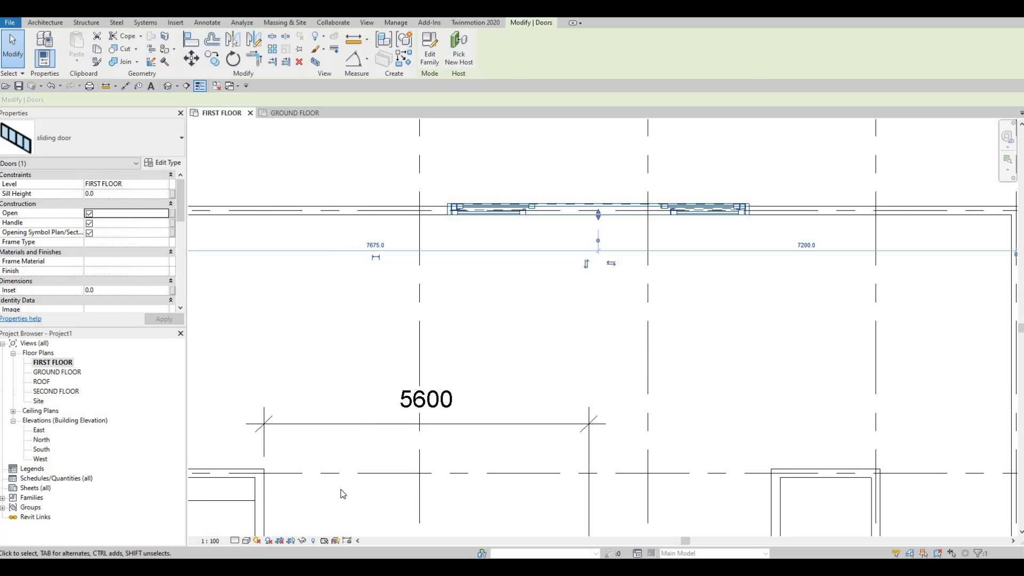
pyautogui.click(235, 541)
pyautogui.click(246, 530)
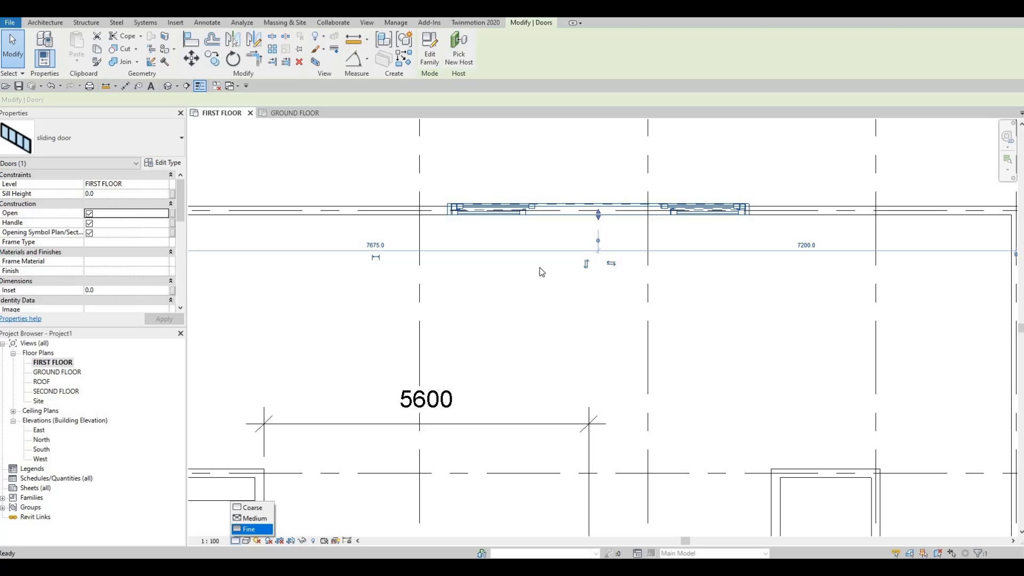
pyautogui.click(539, 268)
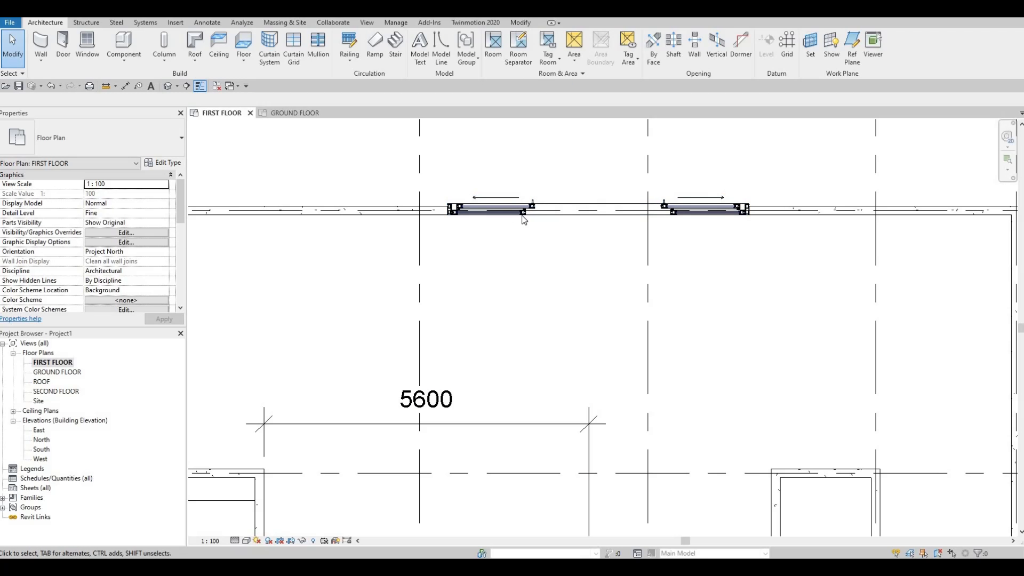
# Step: Flip the facing of the sliding door on grid line A so its handles face the interior
pyautogui.scroll(3, 532, 208)
pyautogui.scroll(-3, 531, 228)
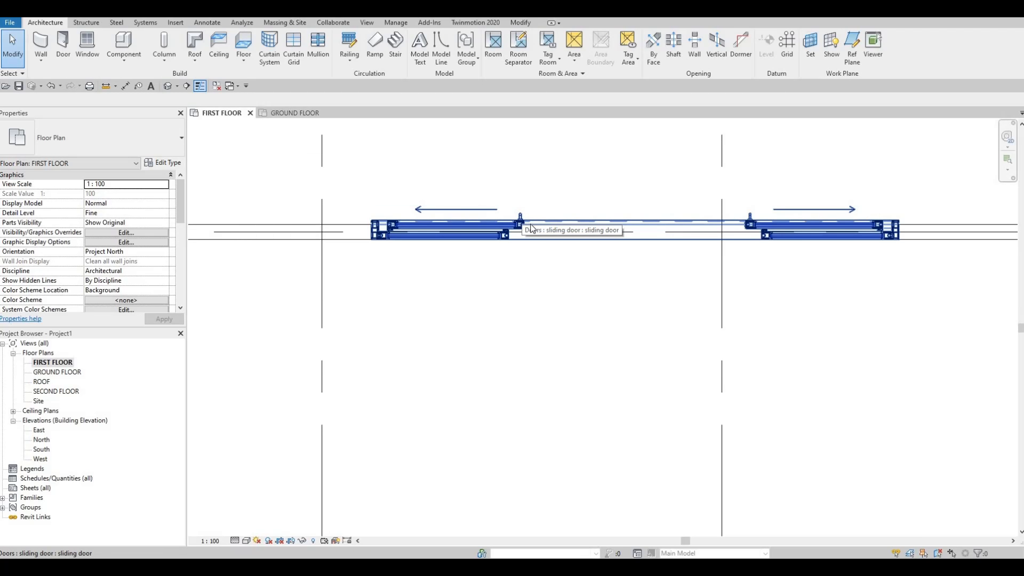
pyautogui.click(608, 237)
pyautogui.click(583, 288)
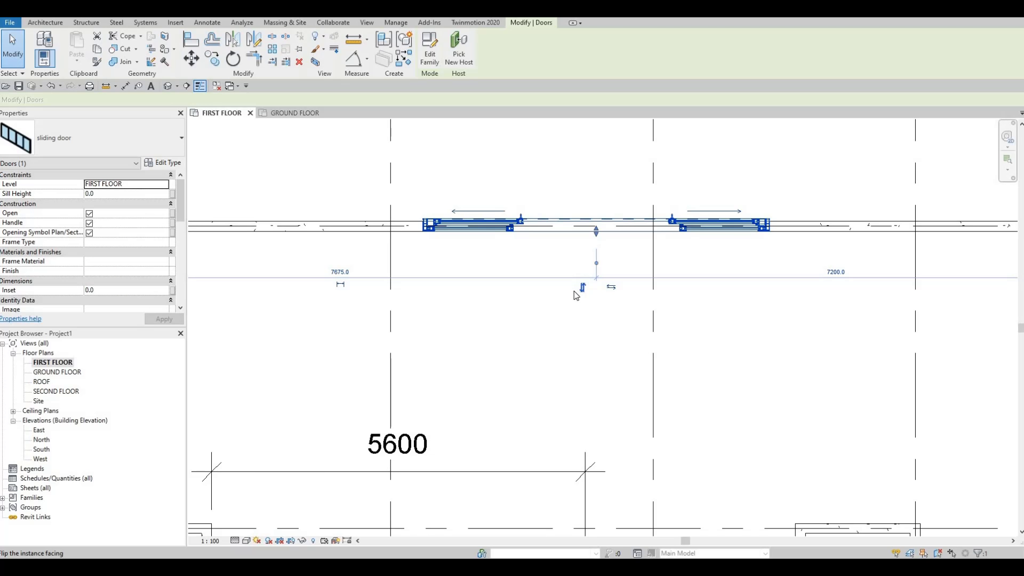
pyautogui.press('Escape')
pyautogui.press('Escape')
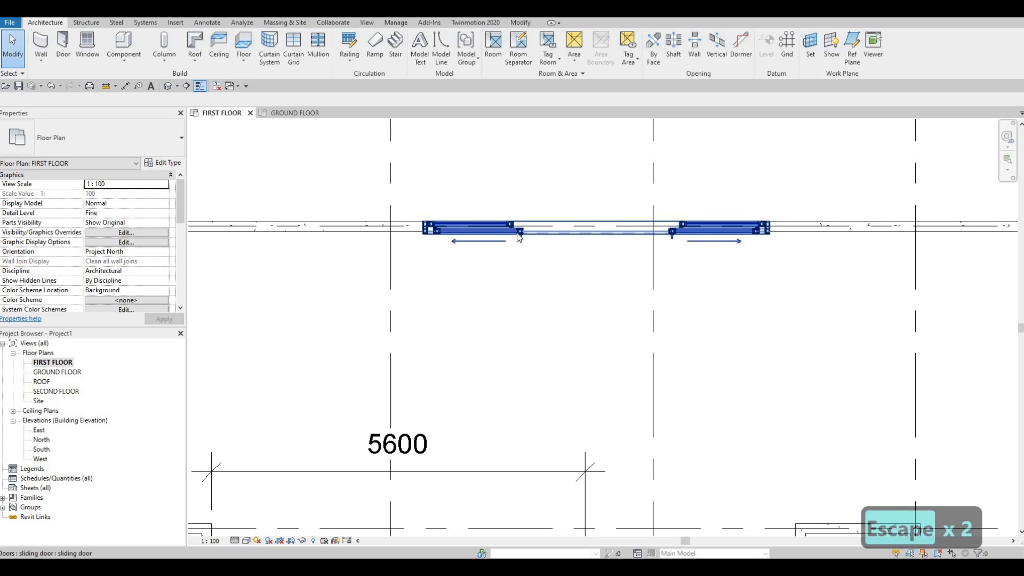
# Step: Rehost the sliding door from grid line A to the recessed exterior wall beneath the 5600 dimension, using Pick New Host
pyautogui.click(523, 239)
pyautogui.click(454, 59)
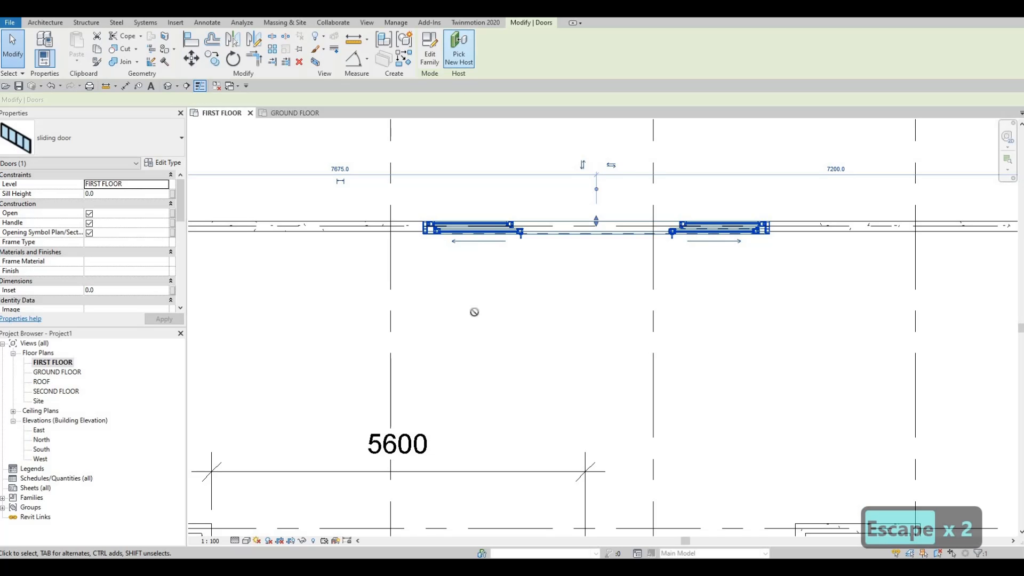
pyautogui.moveTo(445, 534); pyautogui.dragTo(590, 345, button='middle')
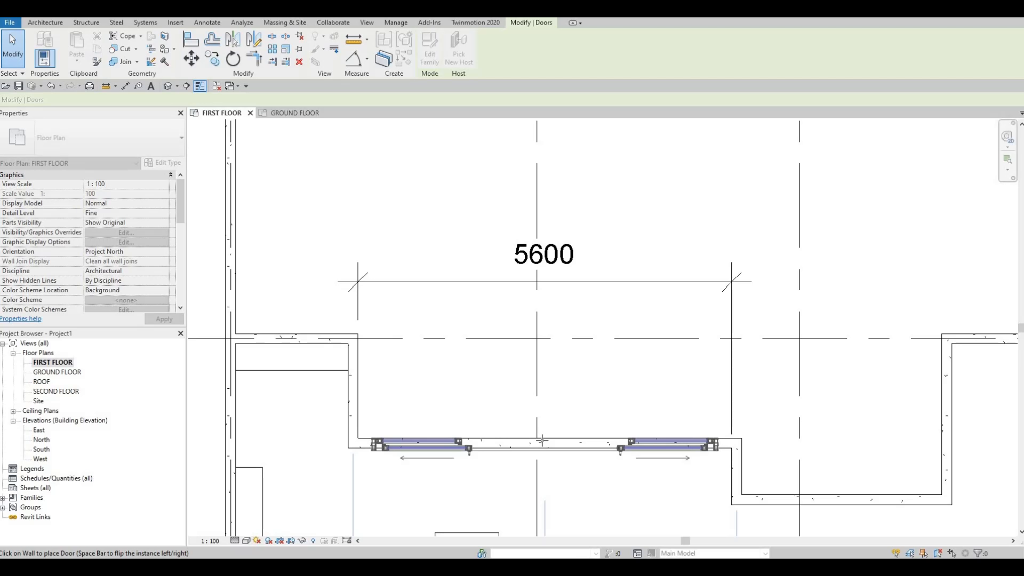
pyautogui.click(606, 405)
pyautogui.press('Escape')
pyautogui.press('Escape')
pyautogui.moveTo(579, 367); pyautogui.dragTo(573, 286, button='middle')
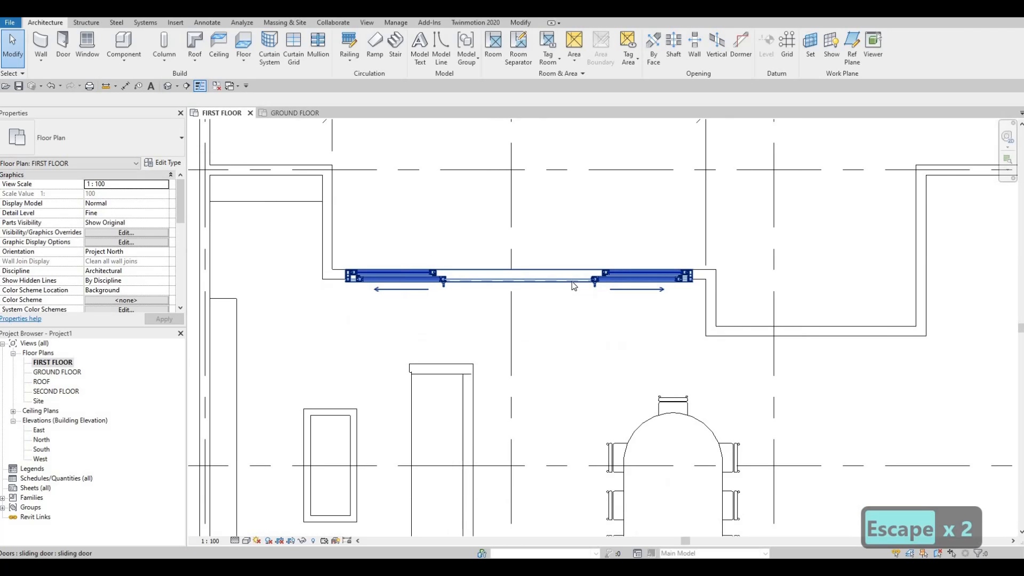
pyautogui.scroll(-2, 533, 288)
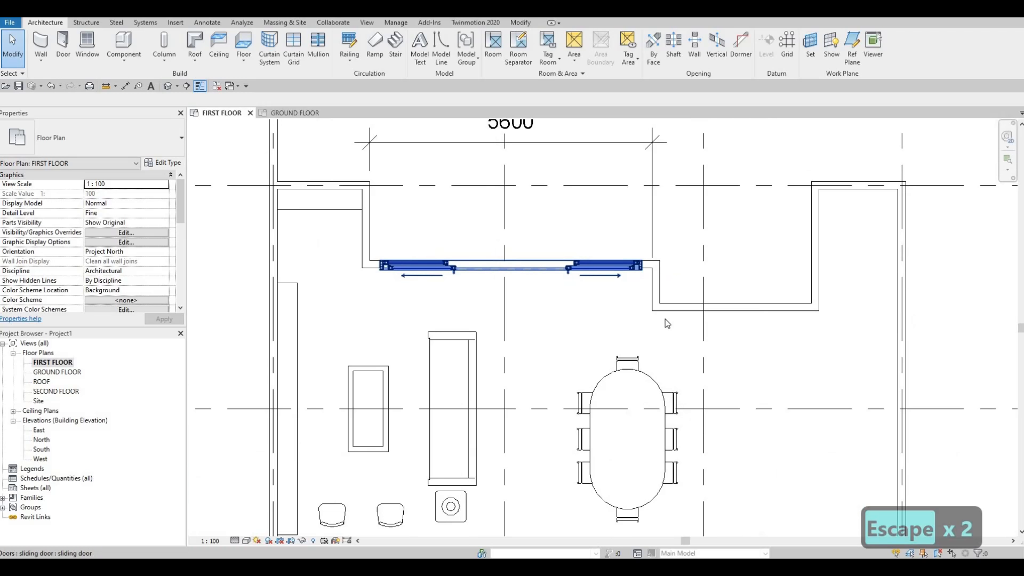
pyautogui.moveTo(665, 319); pyautogui.dragTo(655, 328, button='middle')
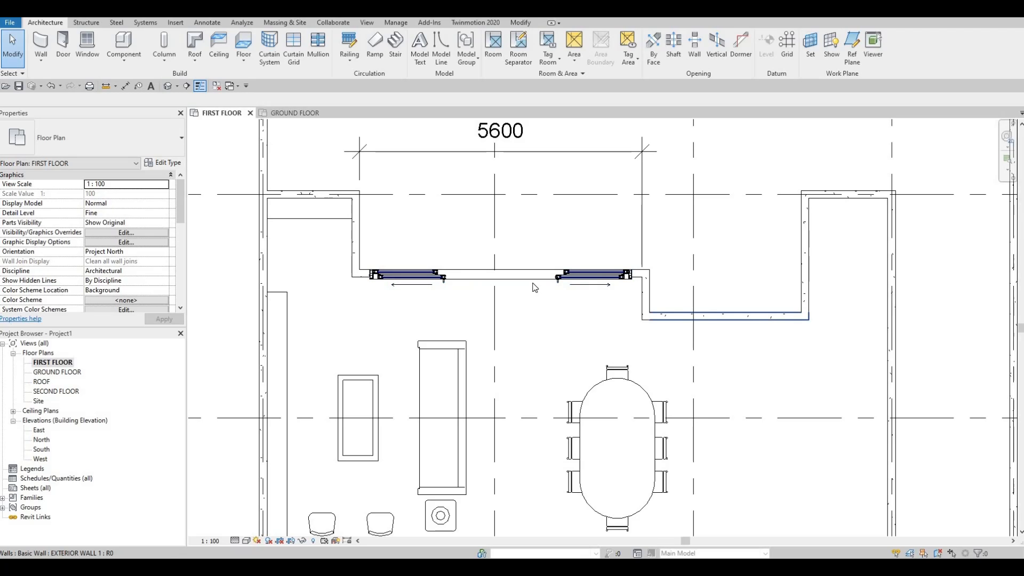
# Step: Create a similar door from the placed sliding door, duplicating its type as "sliding door 2" with a width of 2500
pyautogui.press('Escape')
pyautogui.click(377, 278)
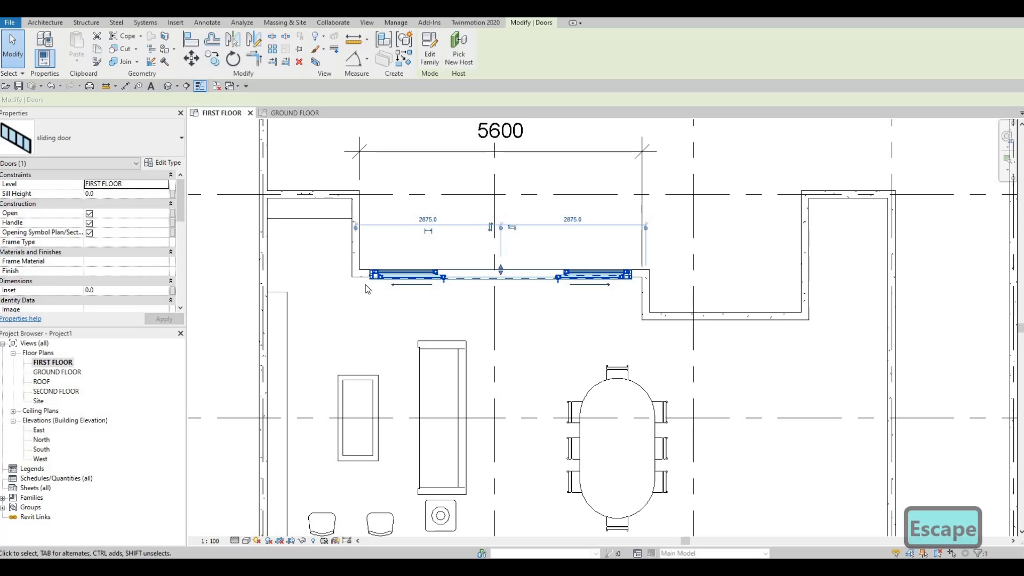
pyautogui.press('c')
pyautogui.press('s')
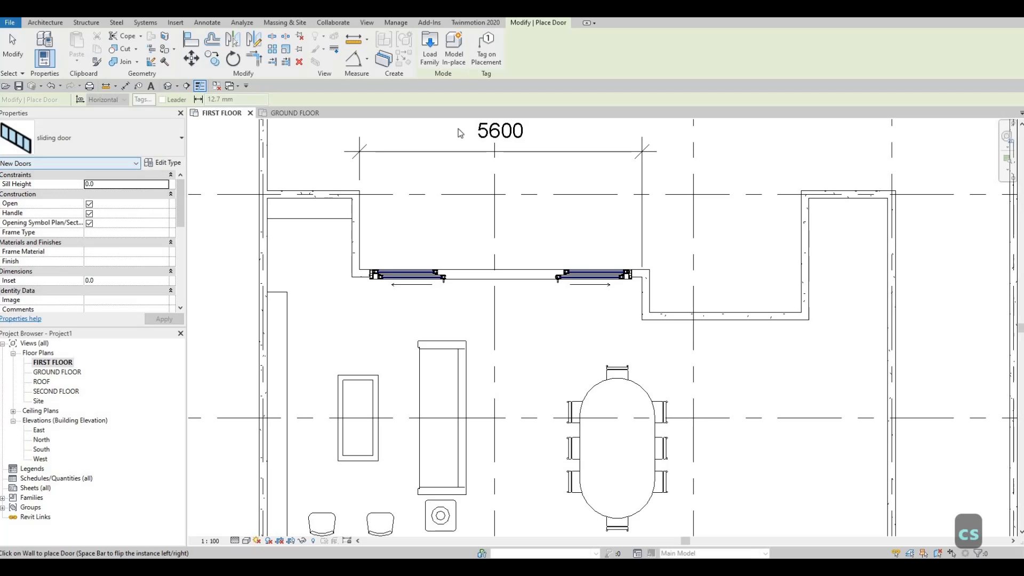
pyautogui.click(163, 162)
pyautogui.click(928, 168)
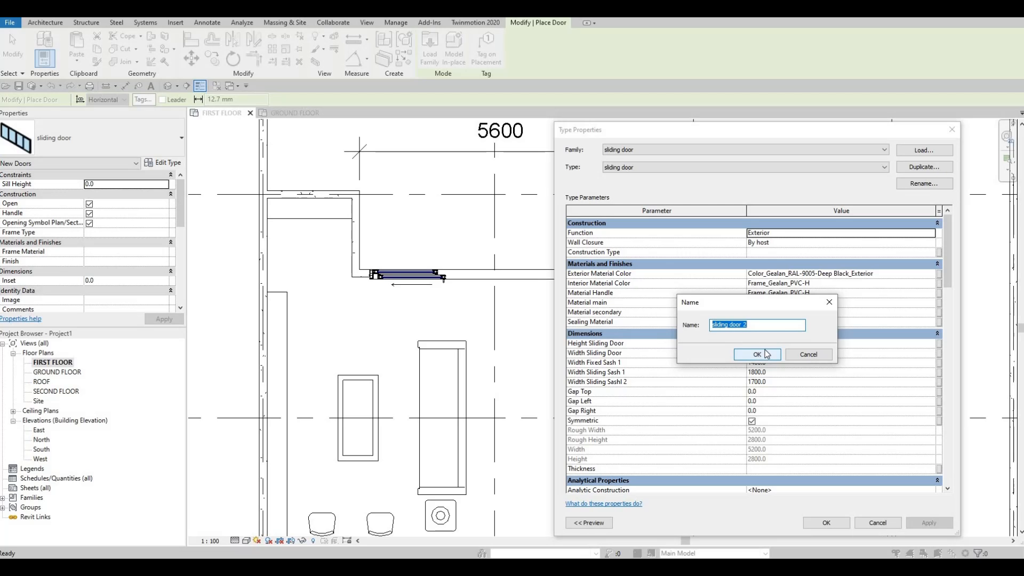
pyautogui.click(766, 353)
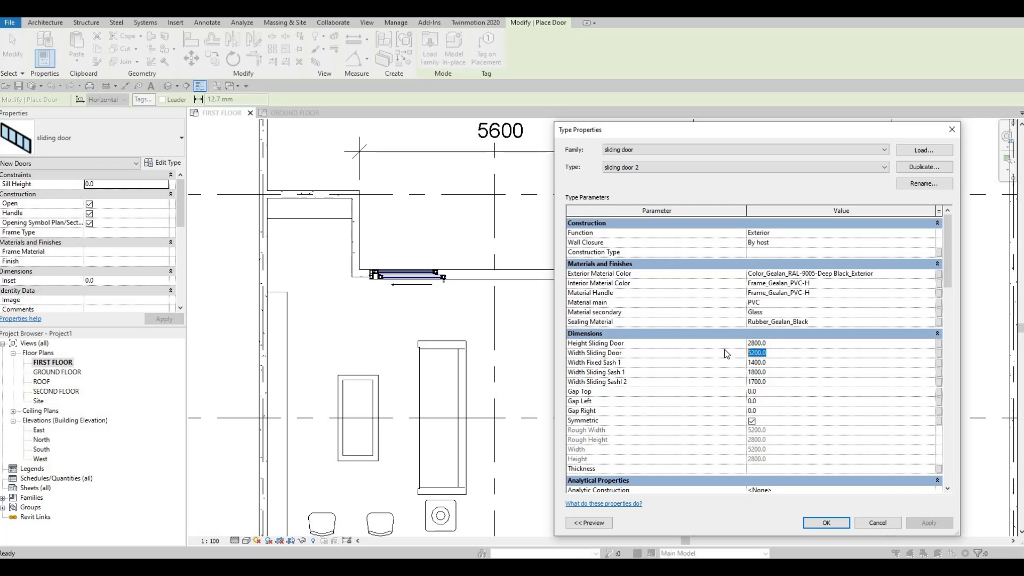
pyautogui.write('2500')
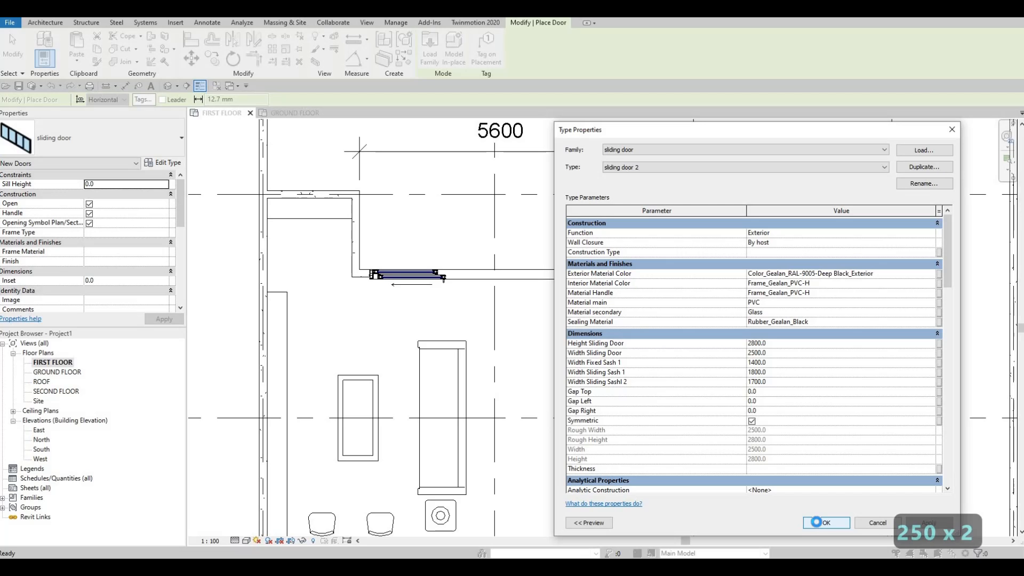
pyautogui.click(816, 522)
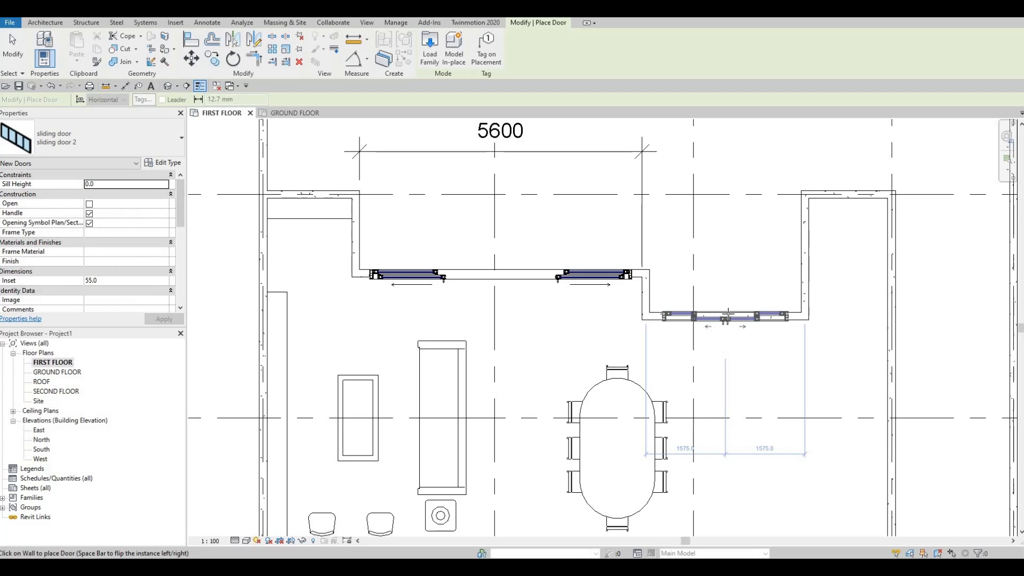
# Step: Place the sliding door 2 type centred in the recessed exterior wall by the dining table, 1575 from each side
pyautogui.click(727, 315)
pyautogui.press('Escape')
pyautogui.press('Escape')
pyautogui.scroll(4, 736, 325)
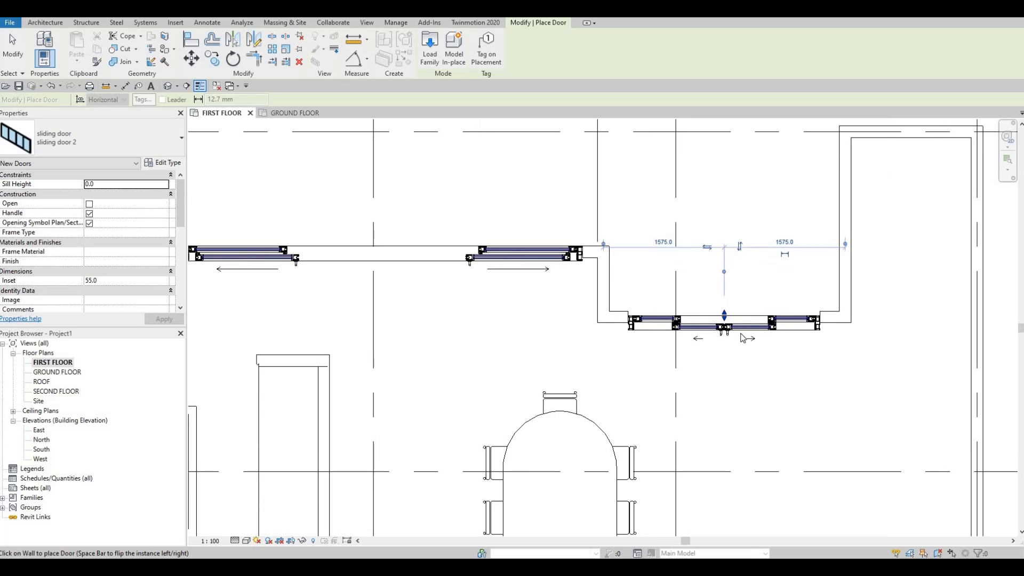
pyautogui.press('Escape')
# Step: Set the inset of the sliding door by the dining table to 0
pyautogui.click(743, 336)
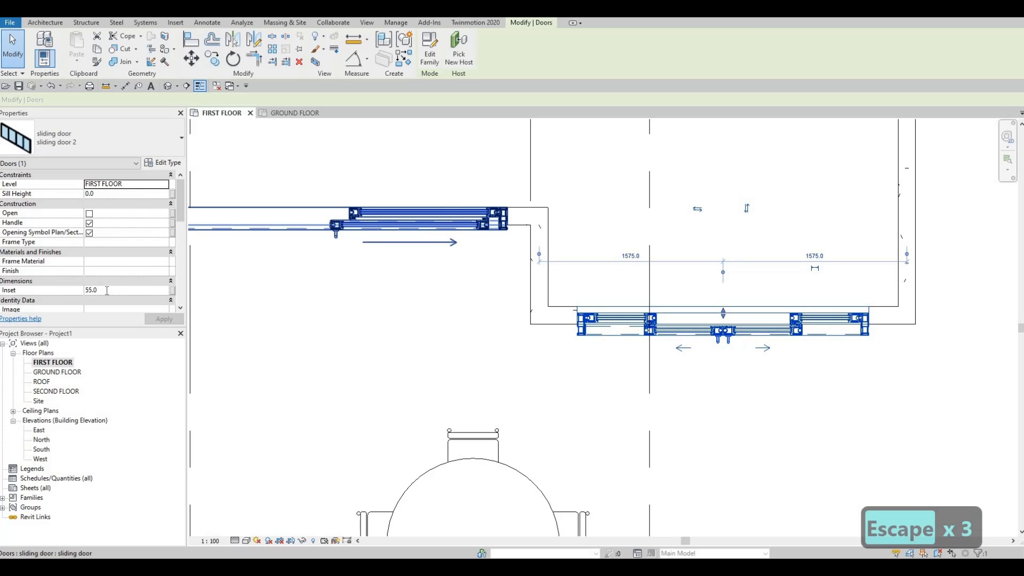
pyautogui.click(107, 291)
pyautogui.write('0')
pyautogui.press('Return')
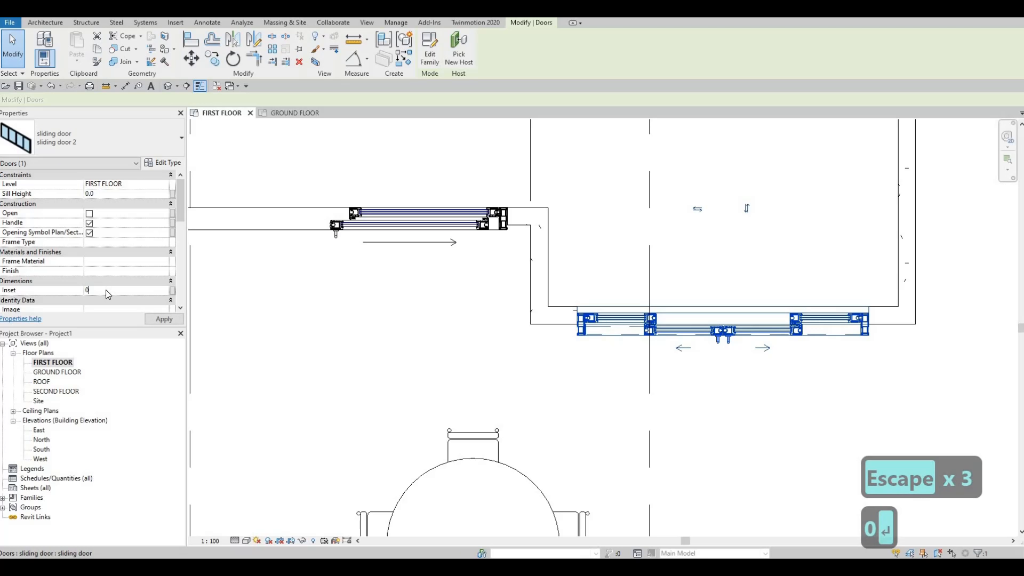
pyautogui.scroll(-1, 521, 318)
pyautogui.moveTo(521, 319); pyautogui.dragTo(663, 314, button='middle')
pyautogui.press('Escape')
pyautogui.press('Escape')
# Step: Examine how the frames of the two sliding doors sit within the thickness of their exterior walls
pyautogui.scroll(-2, 623, 246)
pyautogui.scroll(4, 433, 241)
pyautogui.click(433, 241)
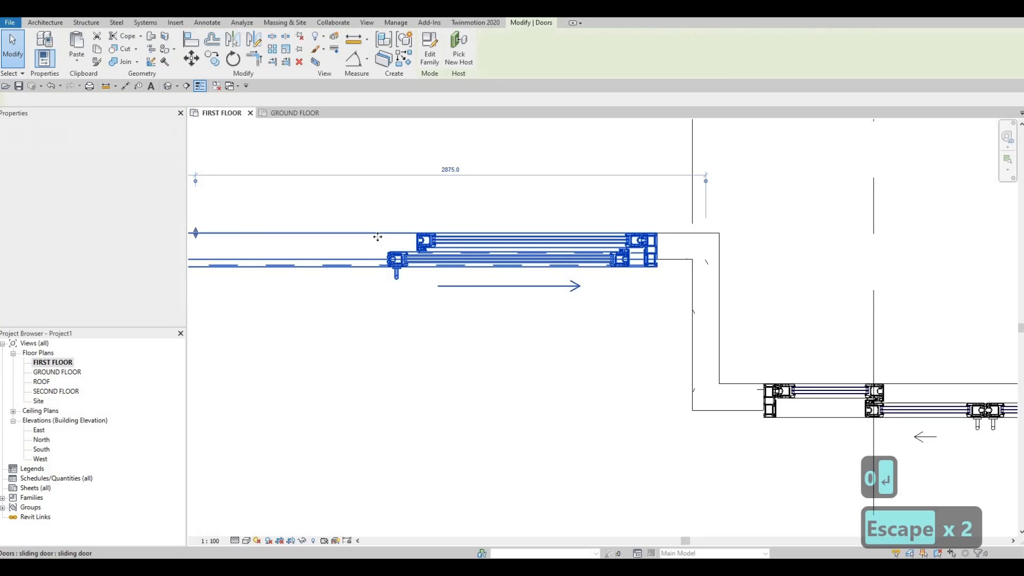
pyautogui.scroll(-4, 562, 270)
pyautogui.scroll(1, 602, 310)
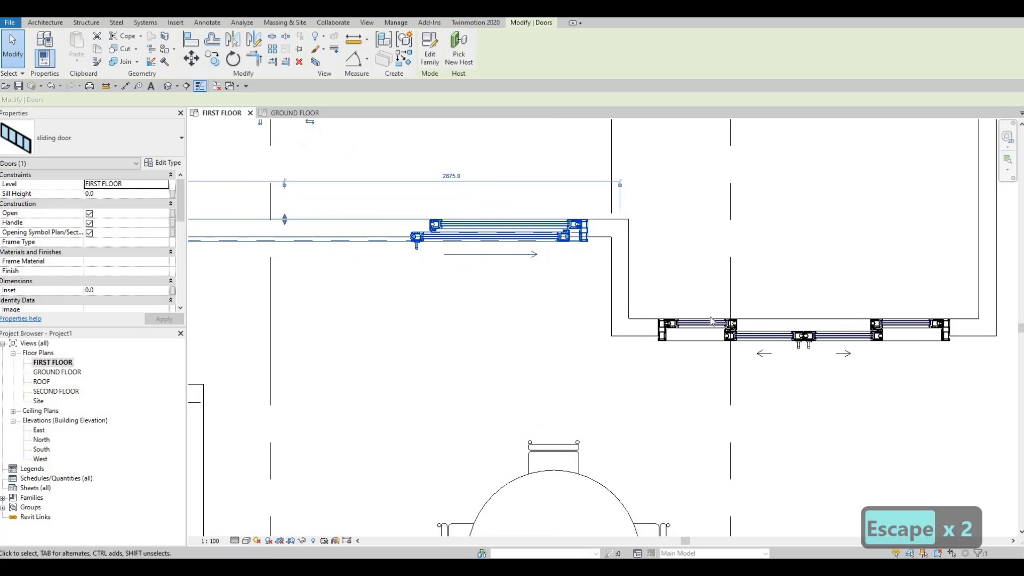
pyautogui.scroll(-3, 713, 320)
pyautogui.moveTo(811, 351); pyautogui.dragTo(758, 328, button='middle')
pyautogui.press('Escape')
pyautogui.press('Escape')
pyautogui.scroll(2, 758, 327)
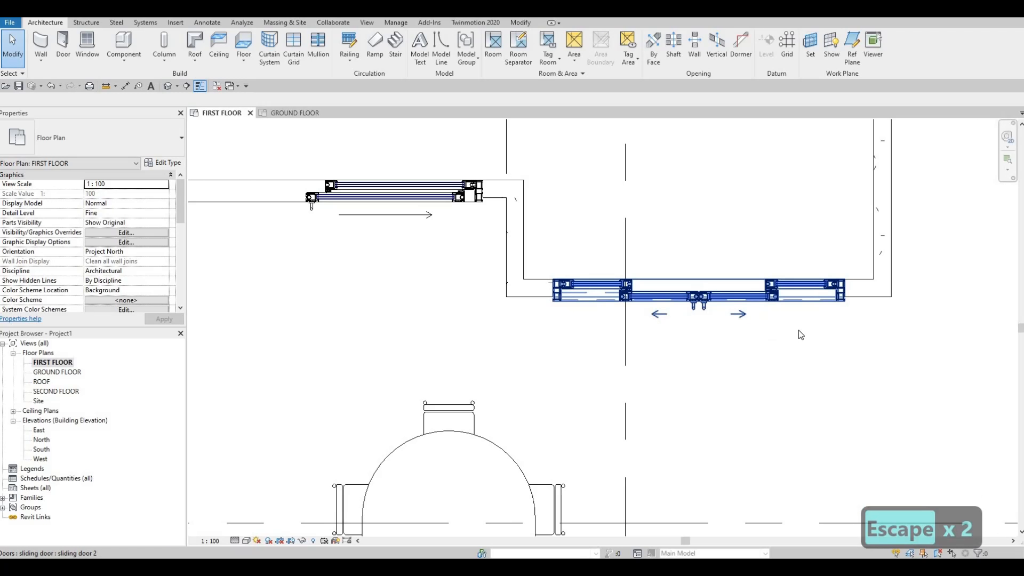
pyautogui.scroll(2, 726, 335)
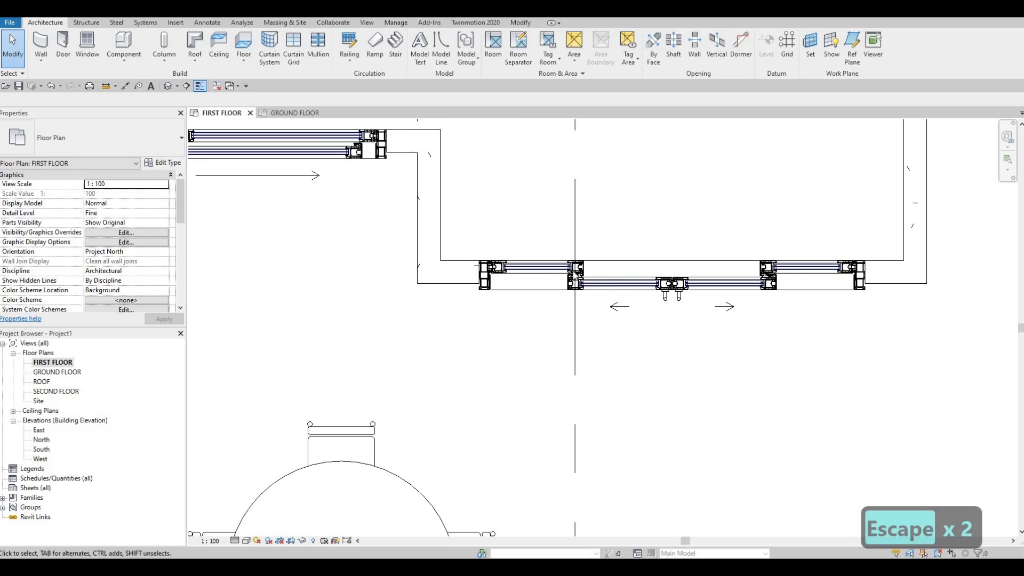
pyautogui.scroll(-2, 575, 275)
pyautogui.scroll(2, 495, 304)
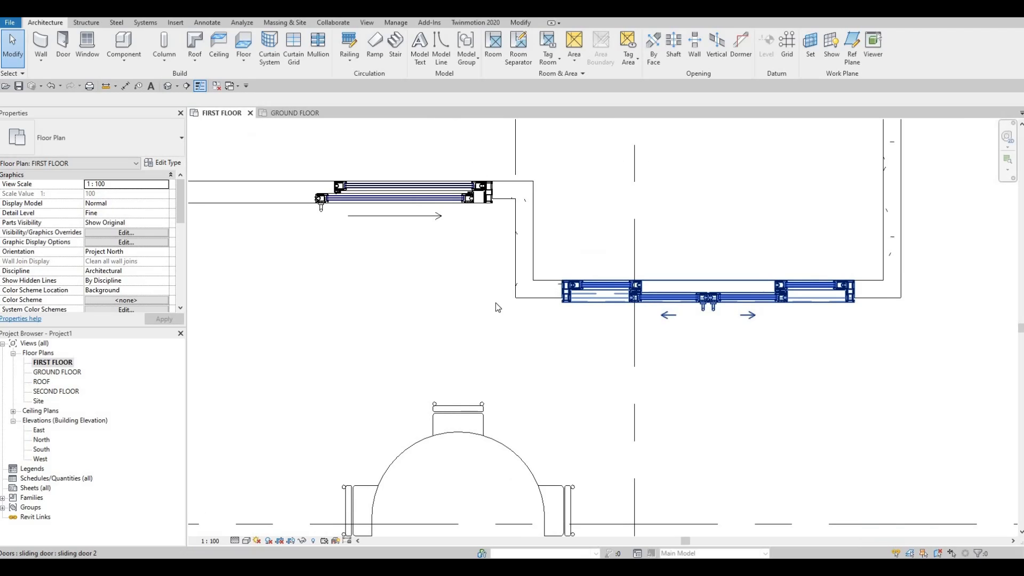
pyautogui.click(565, 288)
pyautogui.moveTo(549, 276); pyautogui.dragTo(583, 288, button='middle')
pyautogui.scroll(-1, 583, 288)
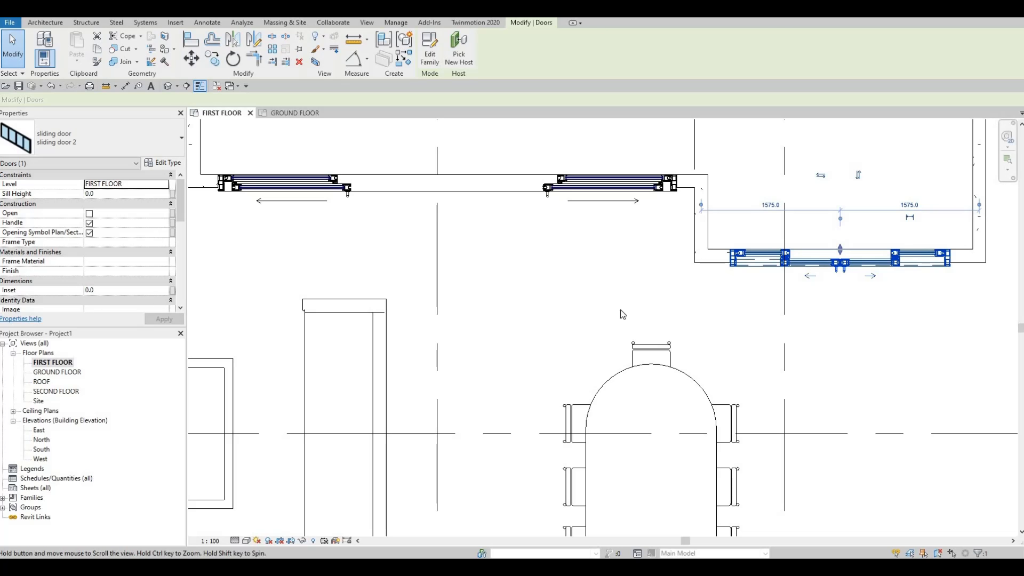
pyautogui.press('Escape')
pyautogui.scroll(-1, 623, 309)
pyautogui.scroll(-1, 699, 279)
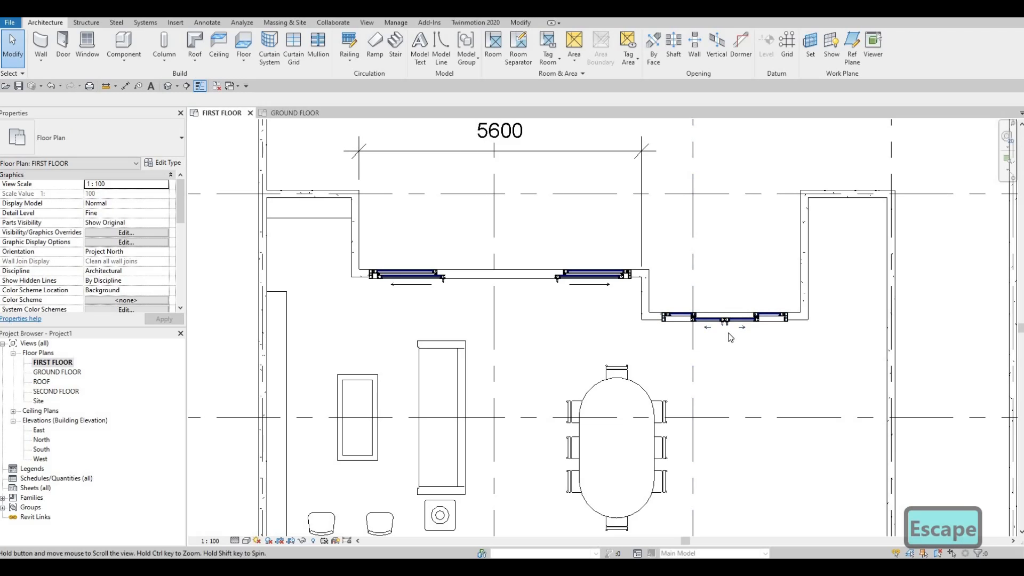
# Step: Review the living and dining layout and the sliding door positions across the first floor plan
pyautogui.moveTo(457, 293); pyautogui.dragTo(712, 235, button='middle')
pyautogui.scroll(-1, 678, 301)
pyautogui.moveTo(677, 301); pyautogui.dragTo(570, 217, button='middle')
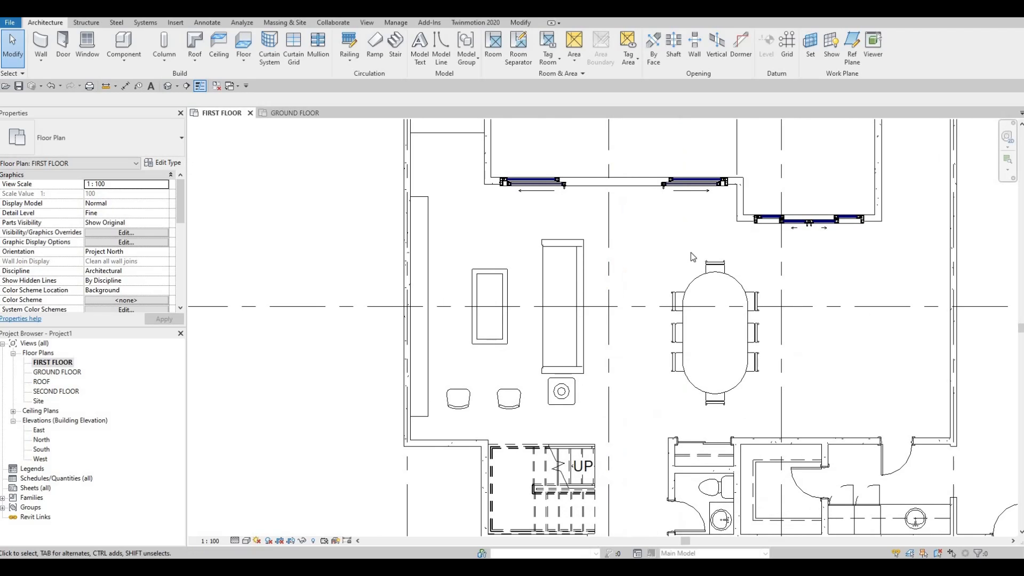
pyautogui.moveTo(619, 190); pyautogui.dragTo(530, 247, button='middle')
pyautogui.moveTo(606, 241); pyautogui.dragTo(650, 240, button='middle')
pyautogui.scroll(-1, 642, 214)
pyautogui.scroll(-3, 648, 218)
pyautogui.scroll(-1, 650, 241)
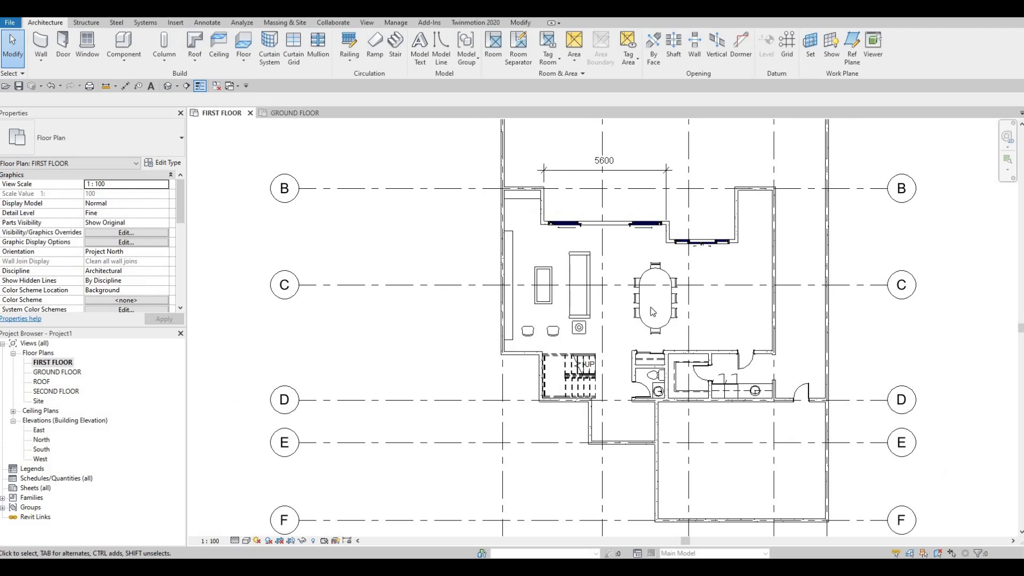
pyautogui.moveTo(759, 202); pyautogui.dragTo(750, 210, button='middle')
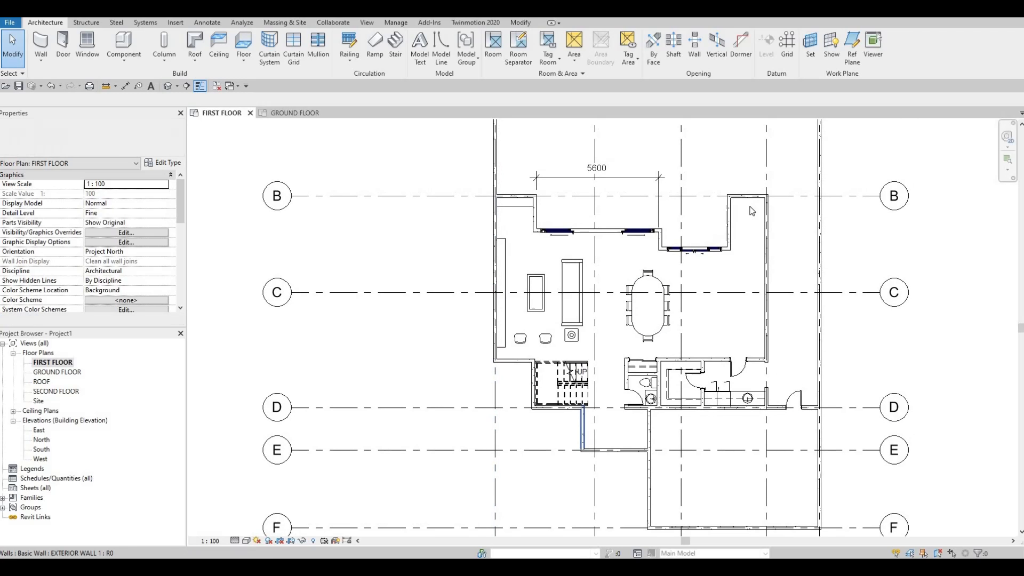
pyautogui.scroll(1, 749, 210)
pyautogui.scroll(2, 550, 294)
pyautogui.moveTo(550, 294); pyautogui.dragTo(403, 355, button='middle')
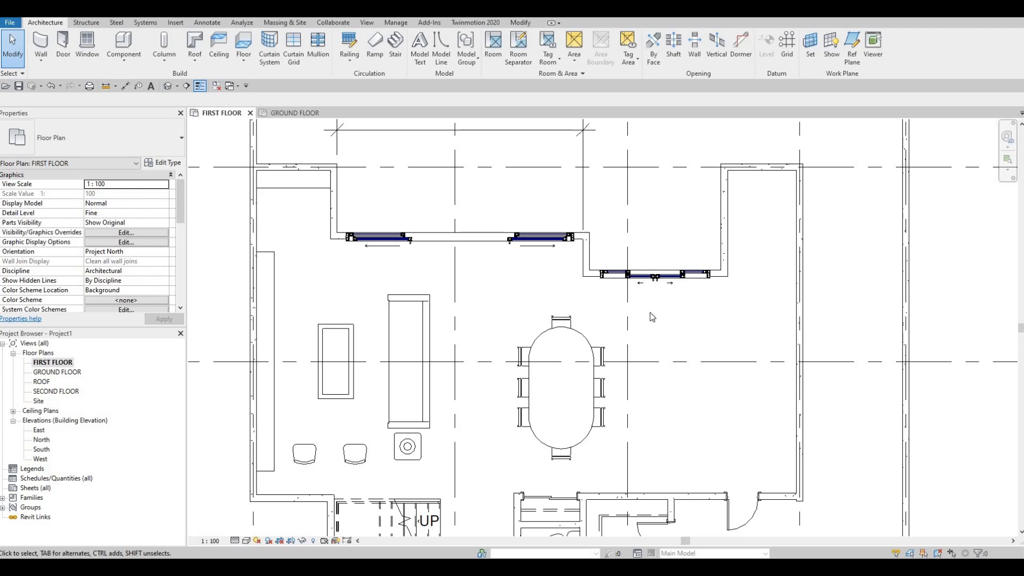
pyautogui.moveTo(741, 331); pyautogui.dragTo(704, 322, button='middle')
pyautogui.scroll(-2, 667, 335)
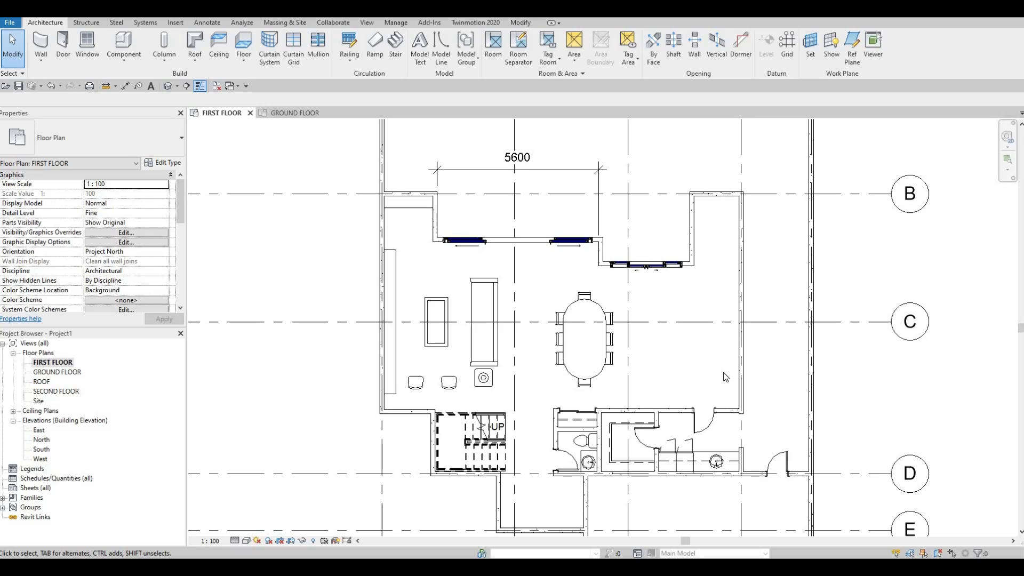
# Step: Nudge the 700 x 2000 mm interior door in the wall below the dining area five increments to the left
pyautogui.scroll(3, 695, 398)
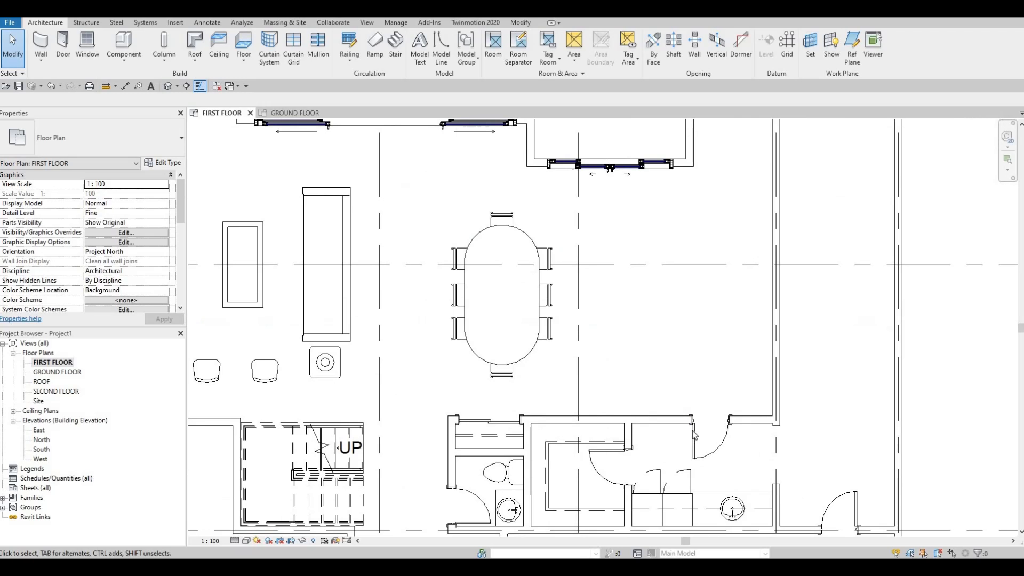
pyautogui.click(695, 434)
pyautogui.press('Left')
pyautogui.press('Left')
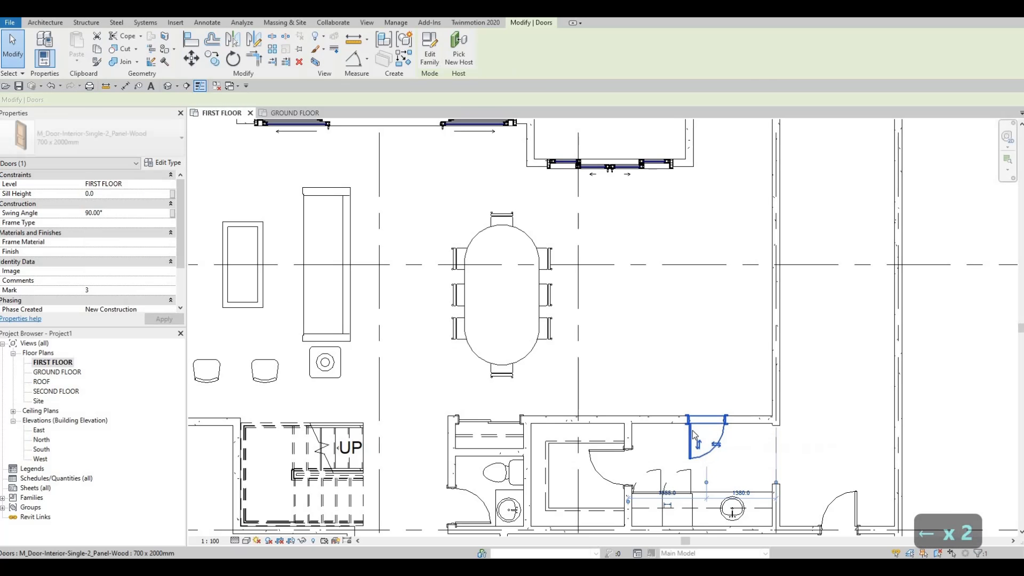
pyautogui.press('Left')
pyautogui.press('Left')
pyautogui.press('Left')
pyautogui.press('Escape')
pyautogui.press('Escape')
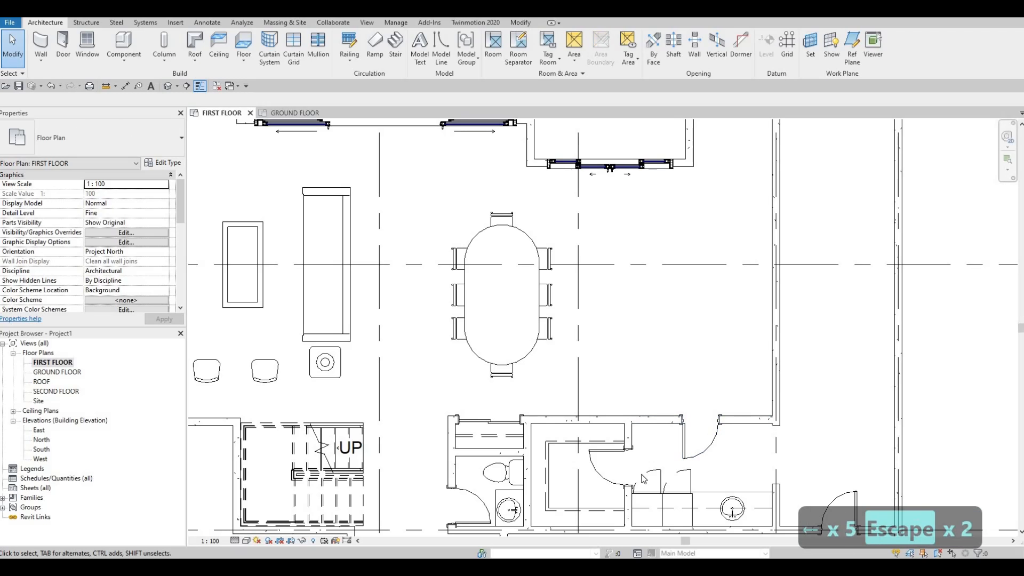
pyautogui.click(644, 480)
pyautogui.press('Escape')
pyautogui.moveTo(754, 383); pyautogui.dragTo(739, 467, button='middle')
pyautogui.scroll(-1, 714, 478)
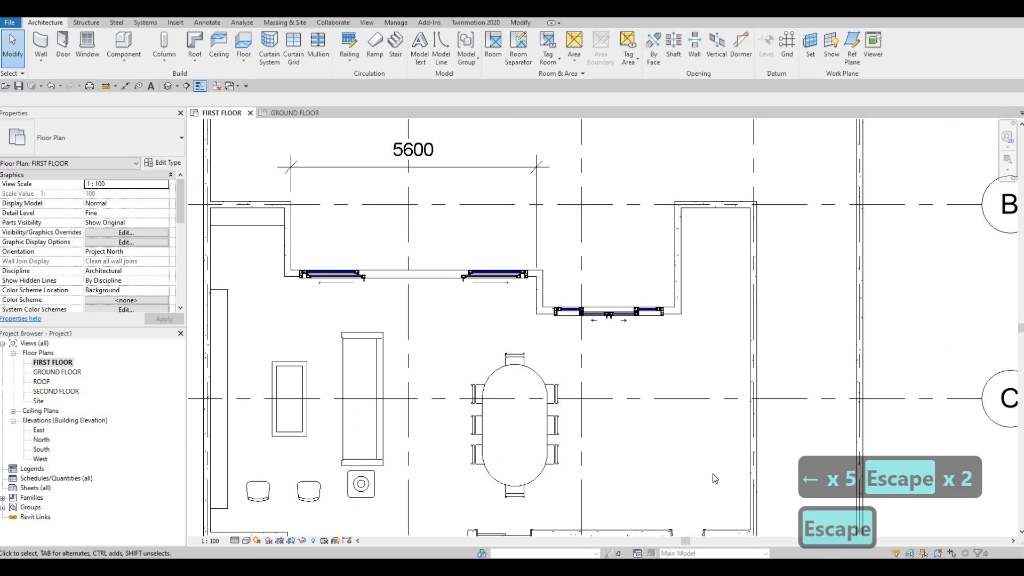
pyautogui.scroll(-2, 721, 262)
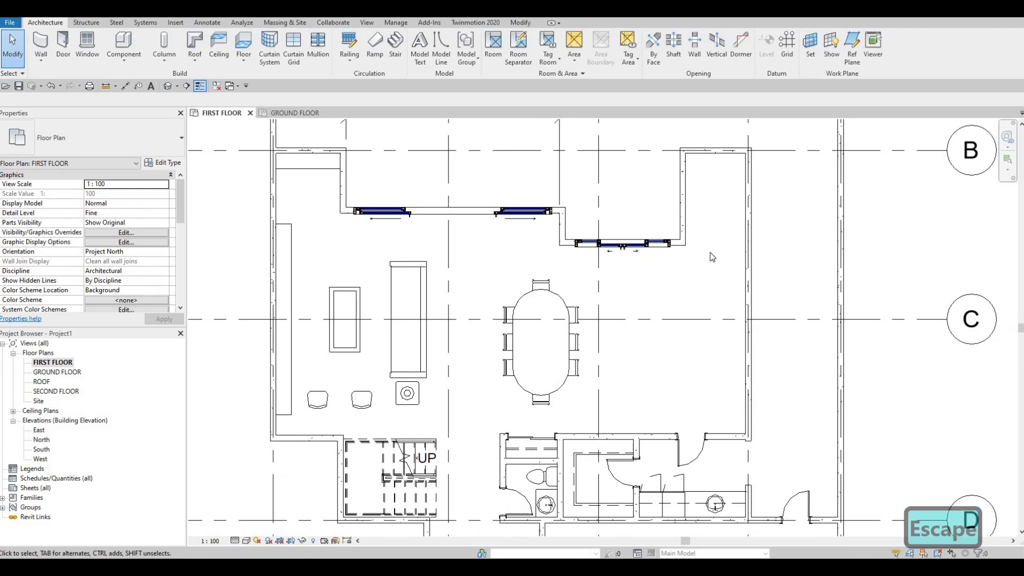
pyautogui.scroll(-2, 720, 298)
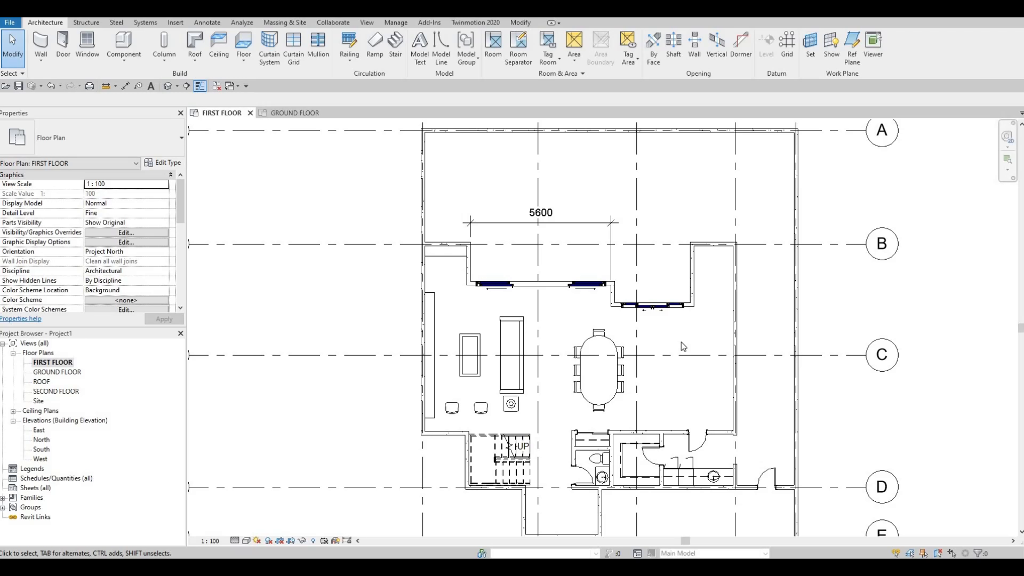
# Step: Delete the linear dimension spanning the recessed exterior wall above the living area's sliding door
pyautogui.scroll(-2, 688, 324)
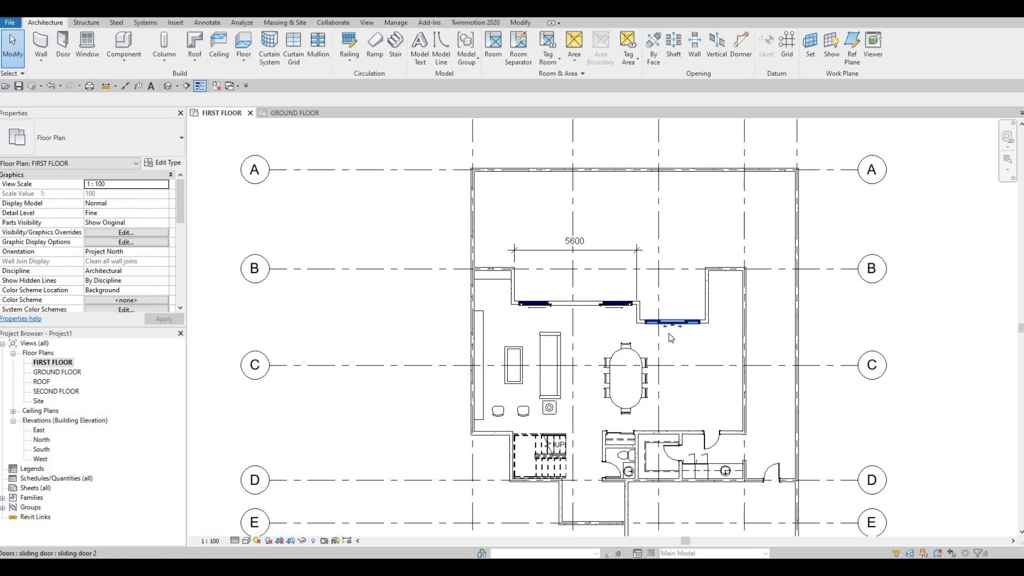
pyautogui.scroll(1, 639, 341)
pyautogui.scroll(-1, 688, 223)
pyautogui.moveTo(664, 270); pyautogui.dragTo(640, 316, button='middle')
pyautogui.press('Escape')
pyautogui.press('Escape')
pyautogui.click(642, 319)
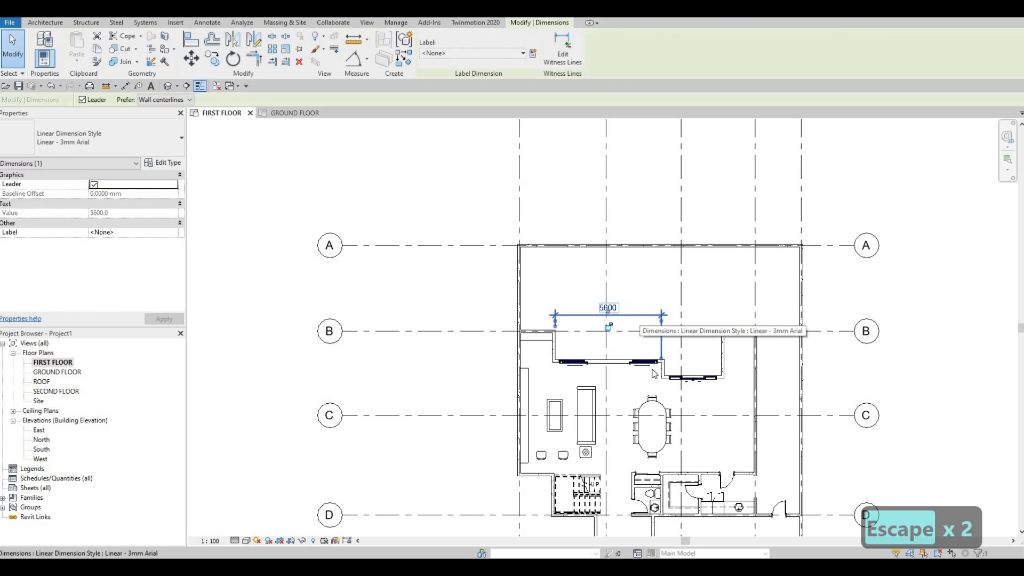
pyautogui.press('Delete')
pyautogui.scroll(-2, 590, 329)
pyautogui.scroll(4, 589, 329)
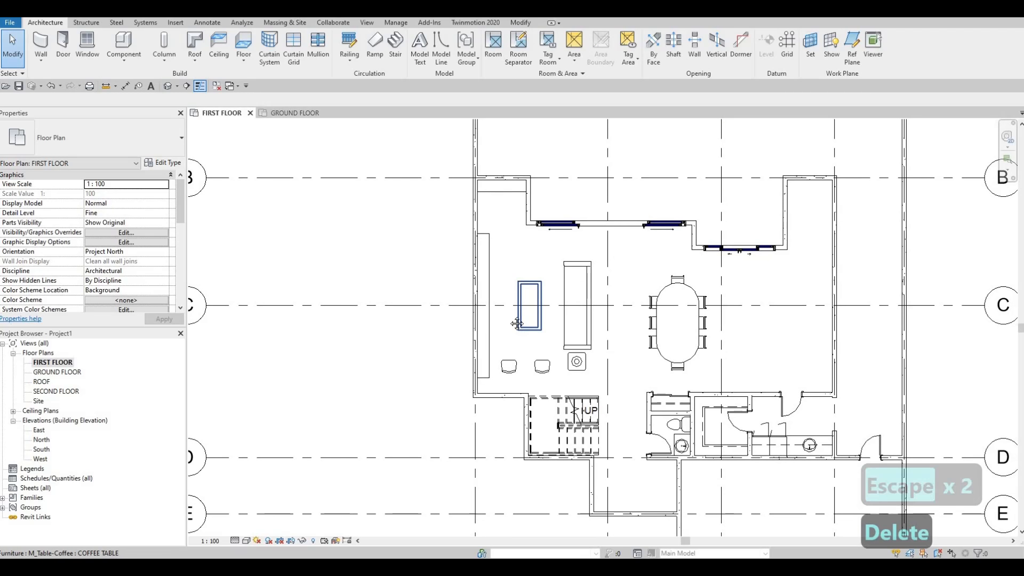
pyautogui.scroll(-1, 591, 321)
pyautogui.moveTo(596, 320); pyautogui.dragTo(560, 332, button='middle')
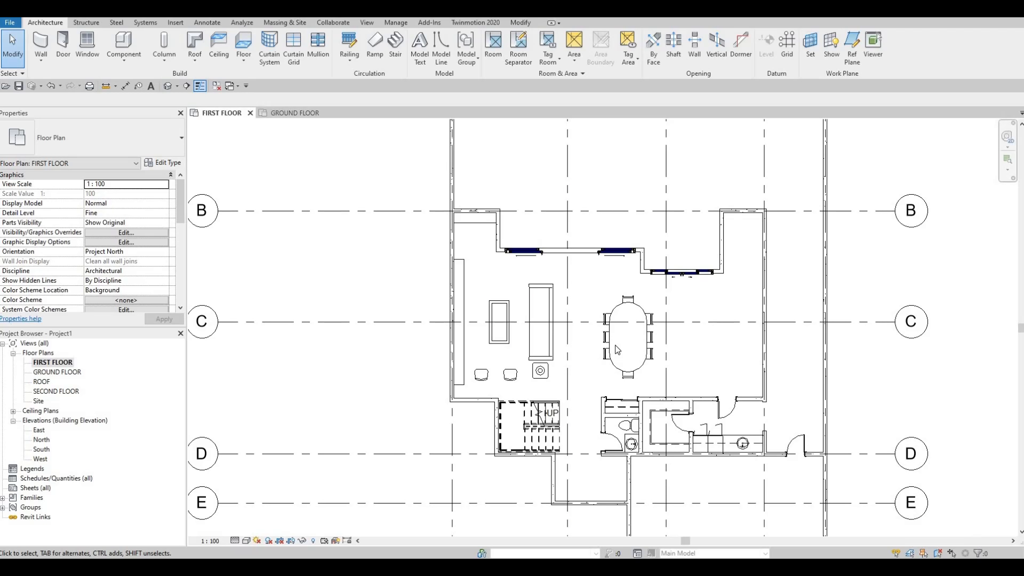
pyautogui.scroll(-4, 611, 357)
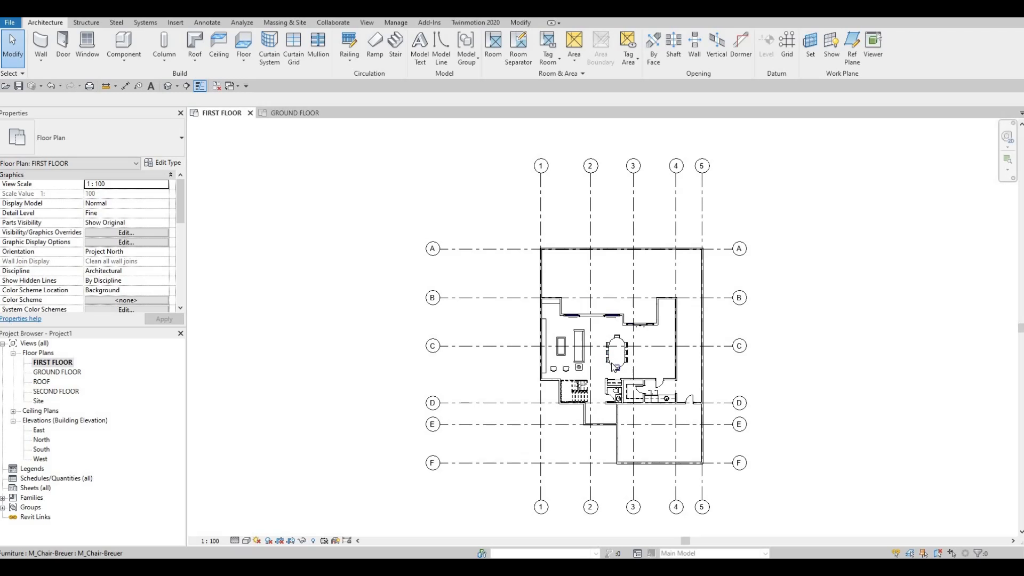
pyautogui.moveTo(613, 365); pyautogui.dragTo(580, 341, button='middle')
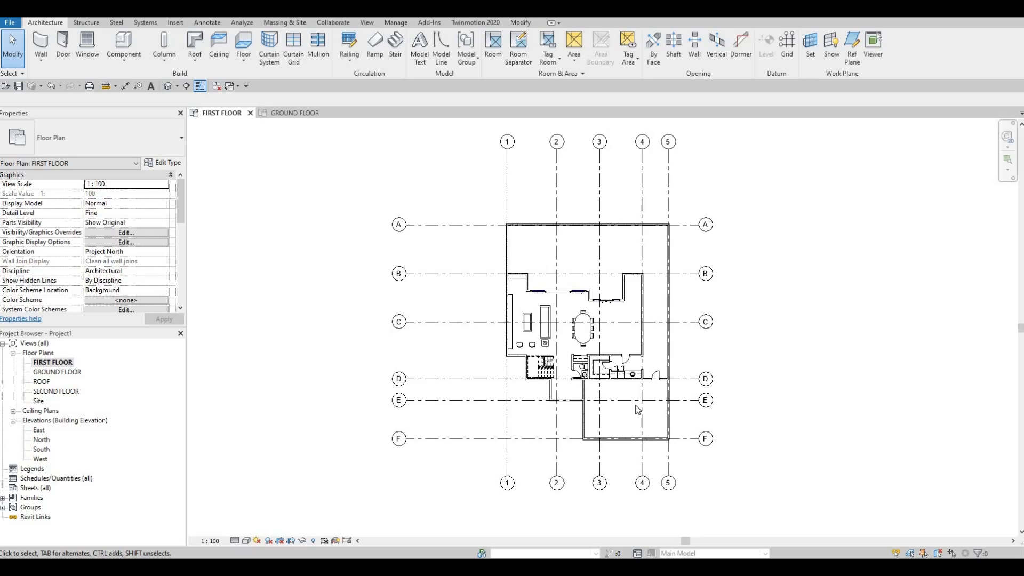